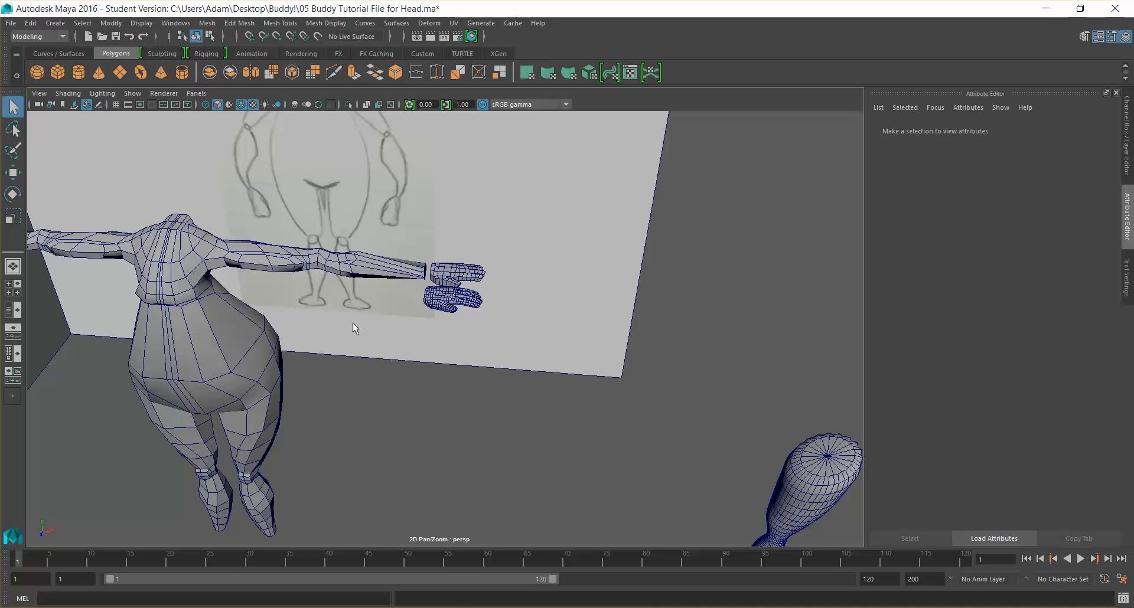
Step: Select the rectangular block of faces on top of the torso, between the shoulders, where the neck starts
mouse_move(343, 324)
alt+mouse_down()
mouse_move(380, 301)
mouse_move(329, 286)
mouse_move(258, 338)
mouse_move(340, 348)
mouse_move(362, 309)
mouse_move(342, 299)
mouse_move(479, 305)
mouse_move(312, 278)
mouse_move(354, 295)
mouse_move(311, 324)
mouse_move(428, 310)
mouse_move(414, 298)
mouse_move(455, 292)
mouse_move(426, 287)
mouse_move(443, 256)
mouse_move(418, 254)
mouse_move(430, 301)
alt+mouse_up()
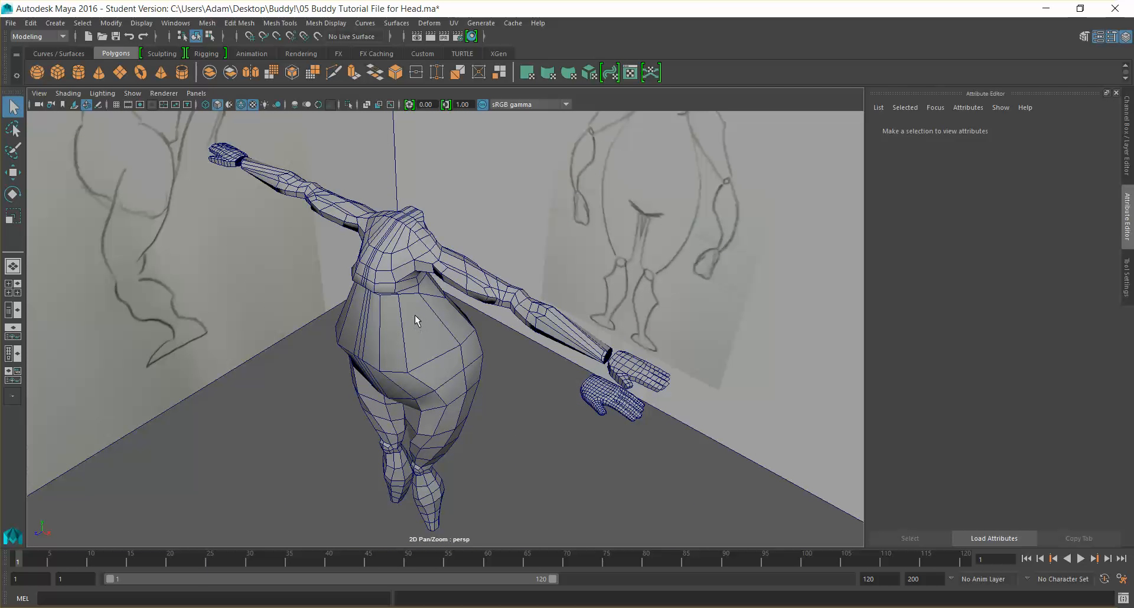
click(420, 255)
alt+drag(445, 235, 447, 272)
alt+middle_drag(447, 271, 585, 322)
scroll(586, 322, up, 5)
alt+drag(587, 327, 535, 314)
right_drag(536, 314, 532, 329)
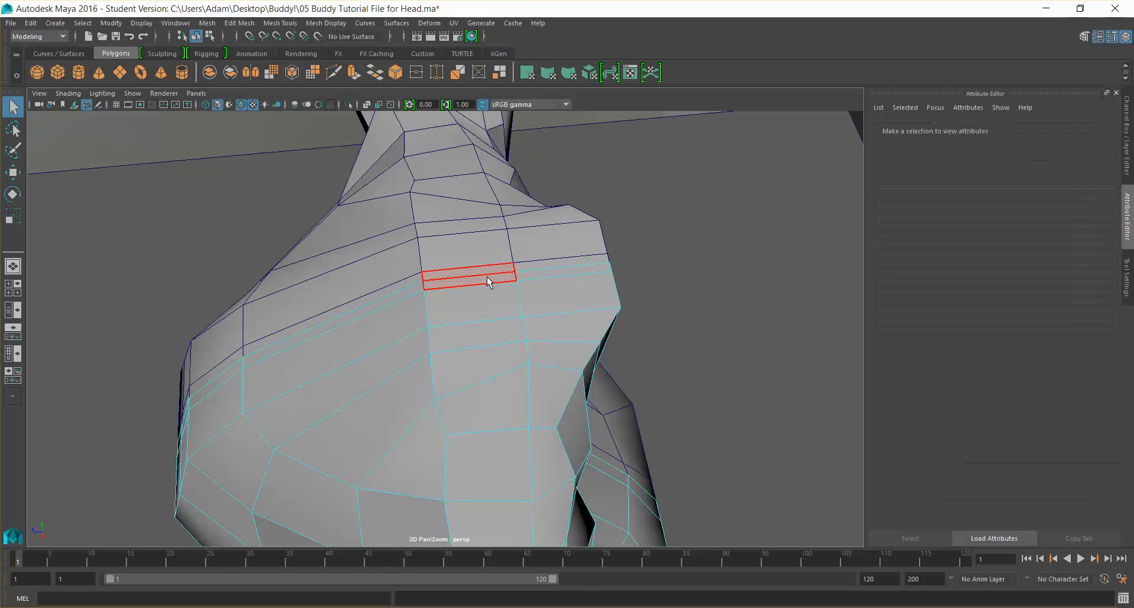
click(494, 302)
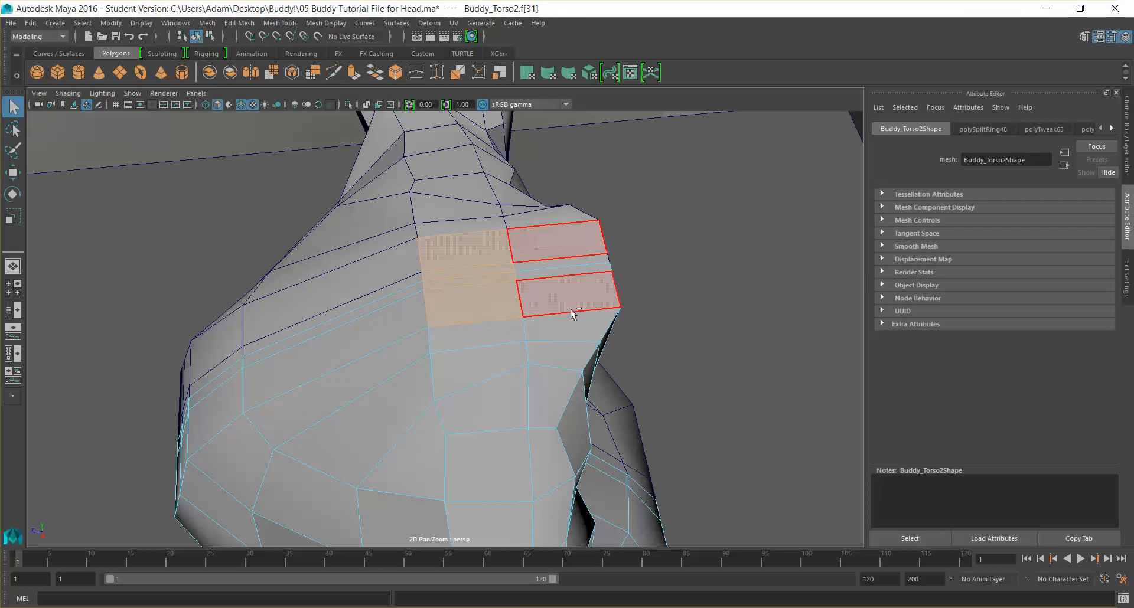
shift+click(569, 273)
shift+click(569, 273)
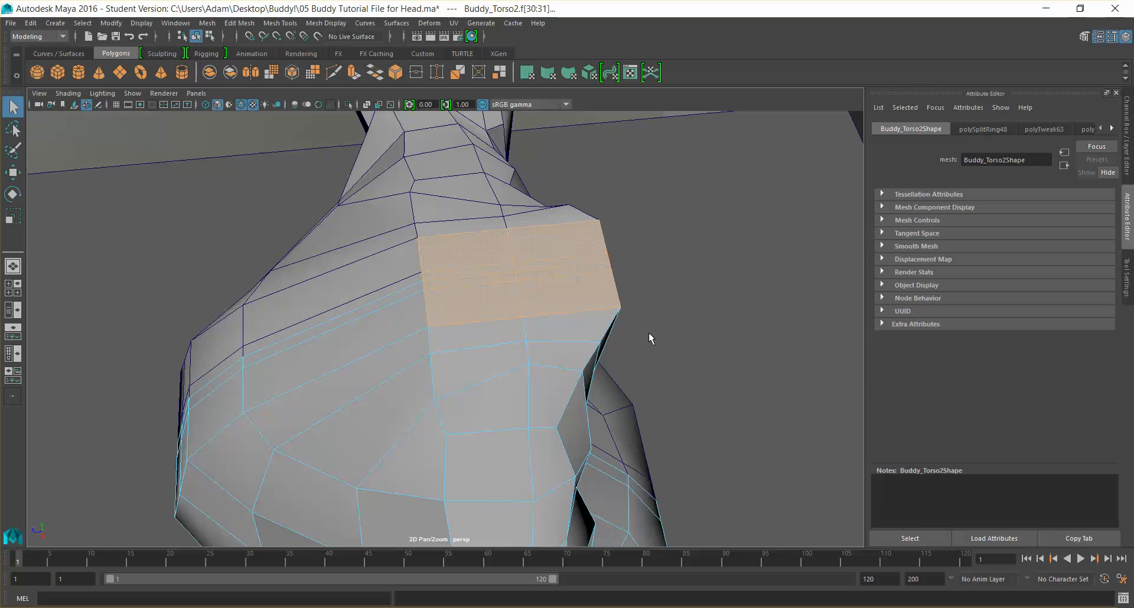
Step: Show the Modeling Toolkit
mouse_move(692, 359)
alt+mouse_down()
mouse_move(574, 313)
mouse_move(727, 331)
mouse_move(722, 319)
mouse_move(699, 470)
mouse_move(637, 438)
alt+mouse_up()
click(280, 24)
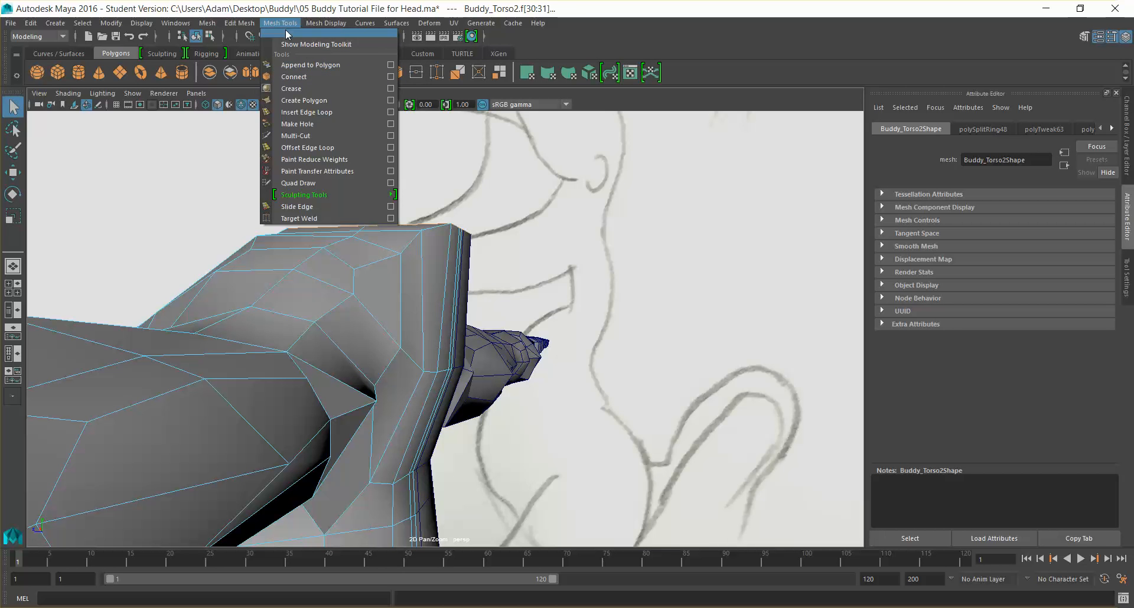
click(244, 24)
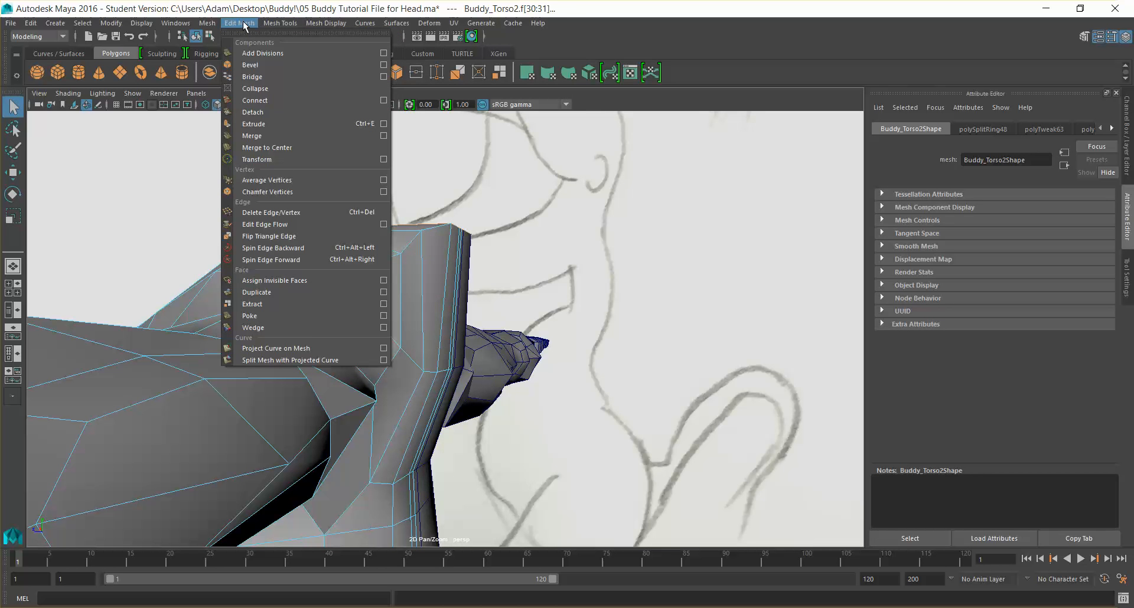
mouse_move(280, 23)
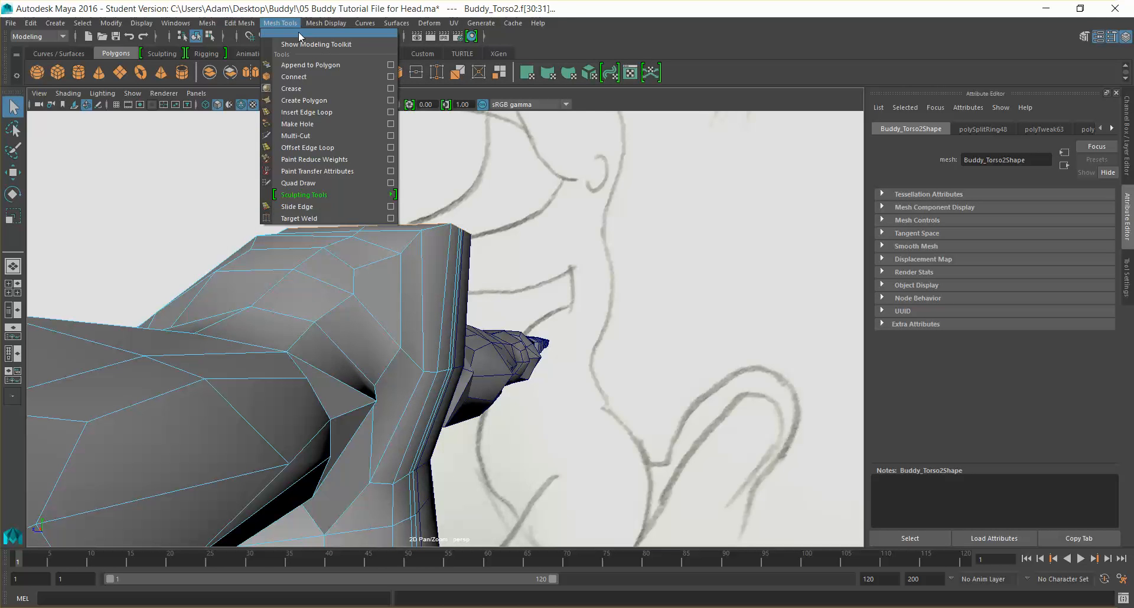
click(307, 44)
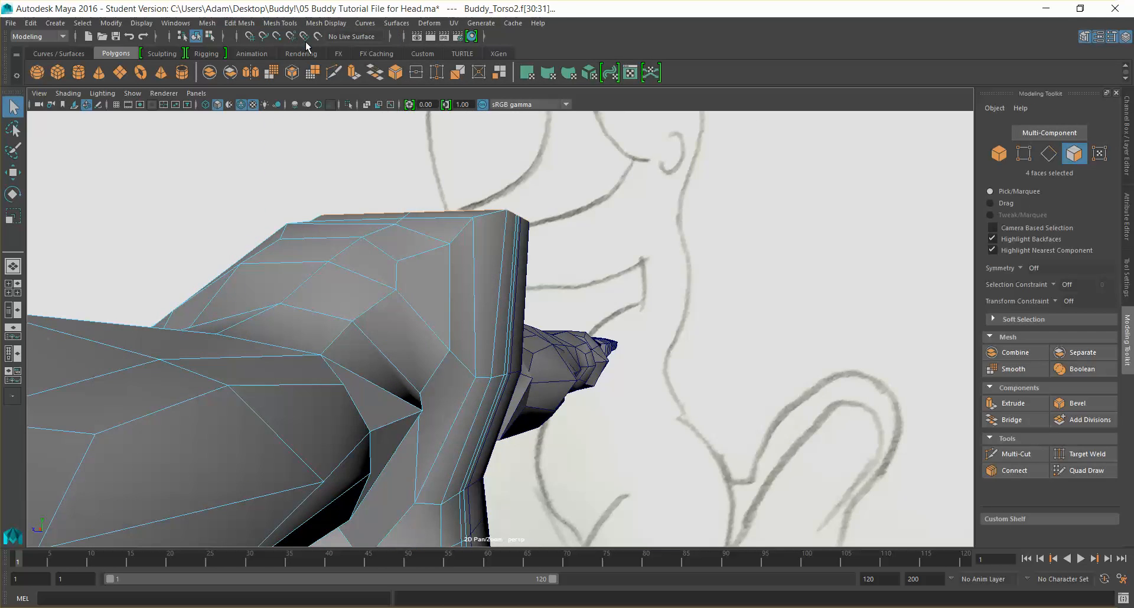
click(280, 23)
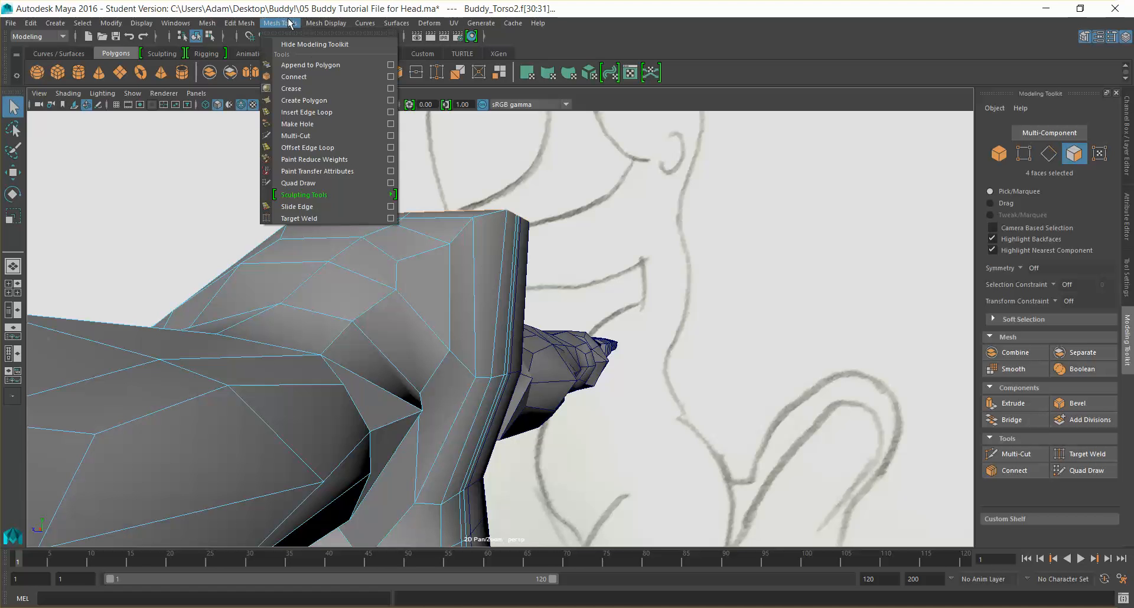
click(899, 15)
Step: Extrude the selected torso faces upward into a neck block with a local translate Z of about 0.43
click(1017, 403)
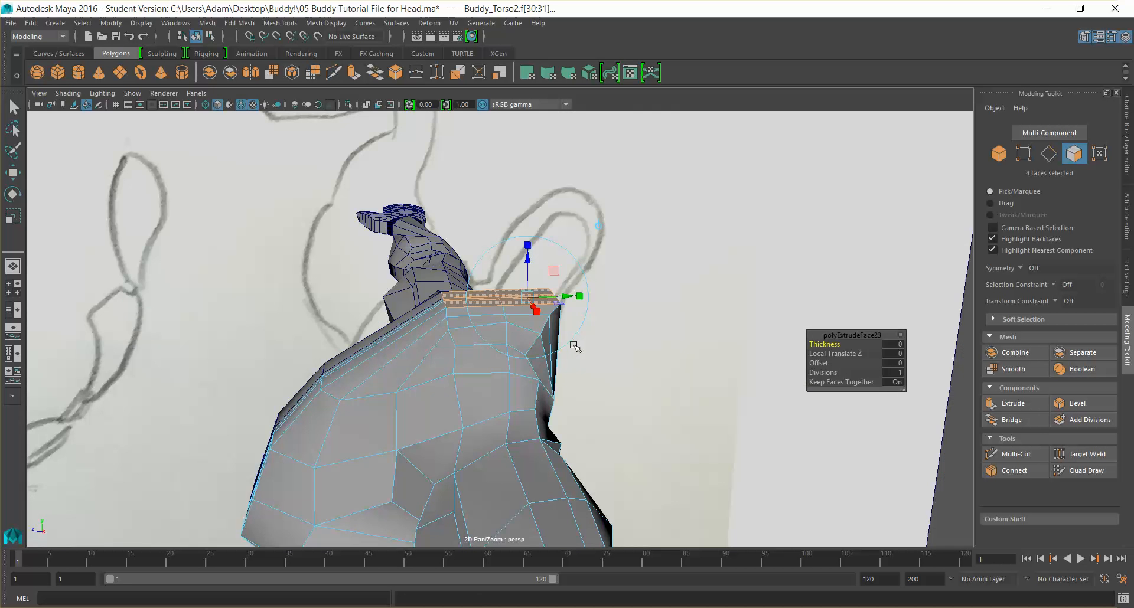
alt+drag(569, 347, 612, 347)
alt+middle_drag(612, 347, 620, 449)
alt+drag(620, 449, 609, 422)
drag(541, 360, 541, 289)
mouse_move(581, 337)
alt+mouse_down()
mouse_move(585, 372)
mouse_move(662, 389)
mouse_move(647, 306)
mouse_move(620, 374)
mouse_move(527, 412)
alt+mouse_up()
Step: Move the front and back corner vertices at the base of the neck inward to start rounding its footprint
right_drag(527, 412, 457, 295)
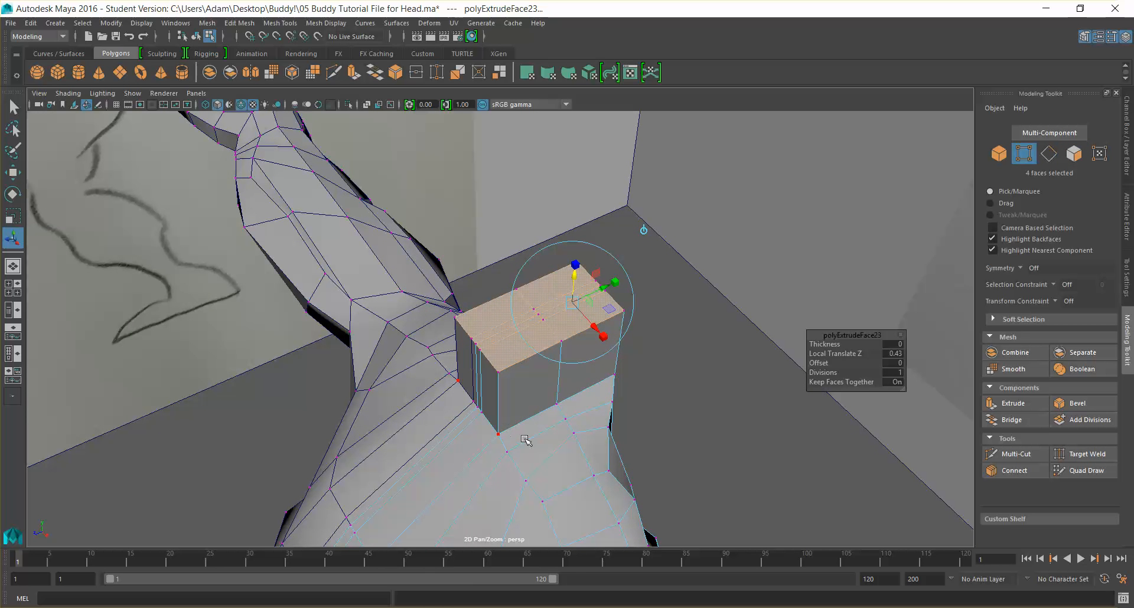
click(523, 440)
key(w)
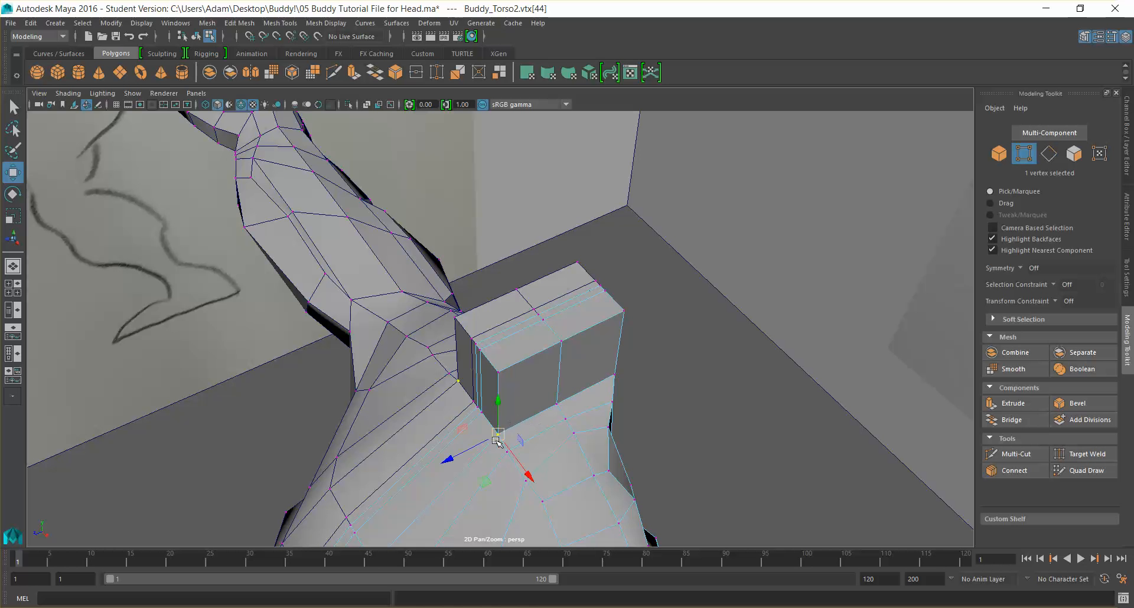
middle_drag(452, 460, 470, 451)
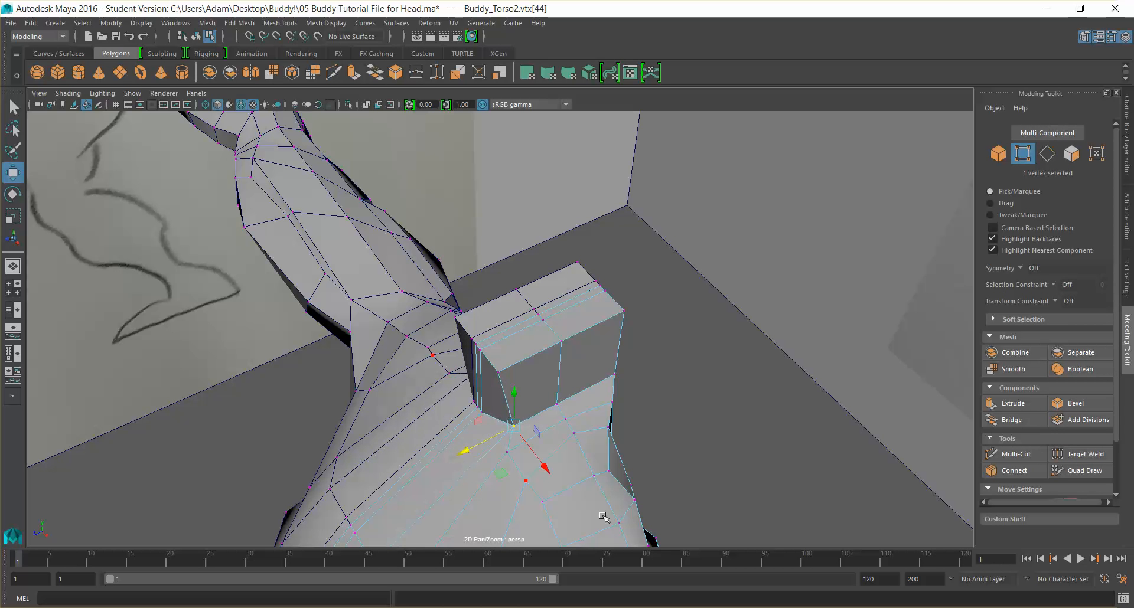
alt+drag(537, 458, 506, 407)
alt+drag(591, 428, 511, 406)
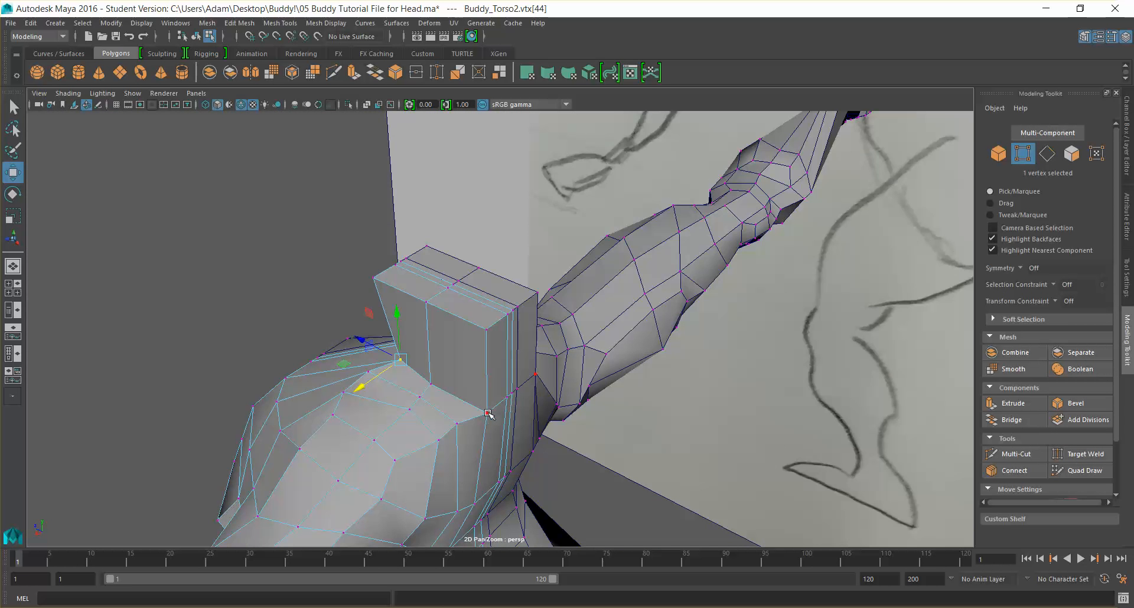
click(491, 432)
drag(448, 388, 432, 382)
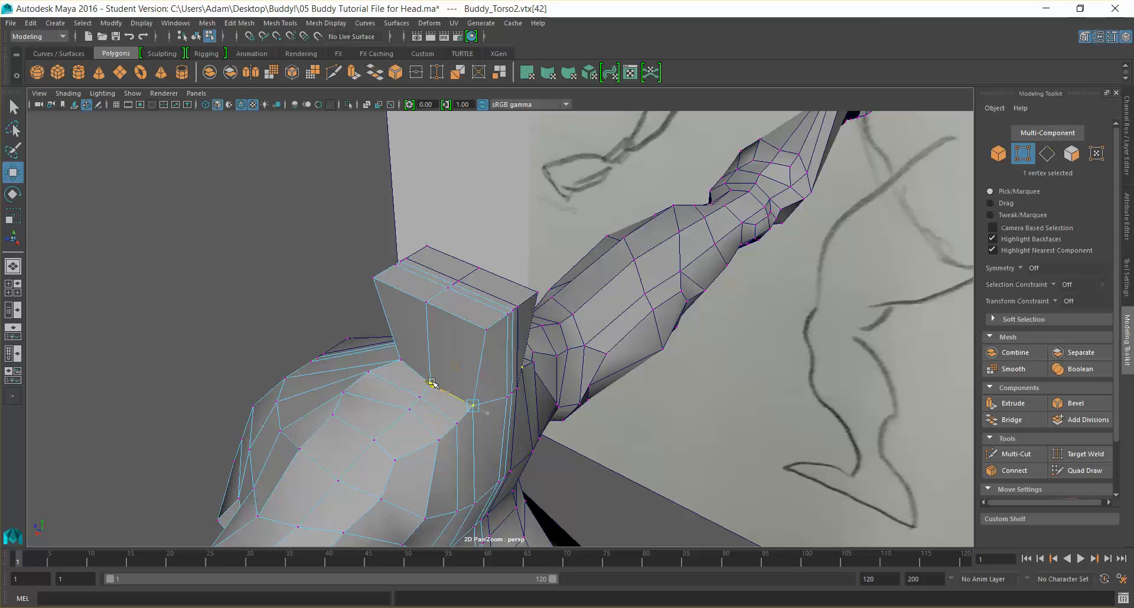
drag(434, 436, 439, 433)
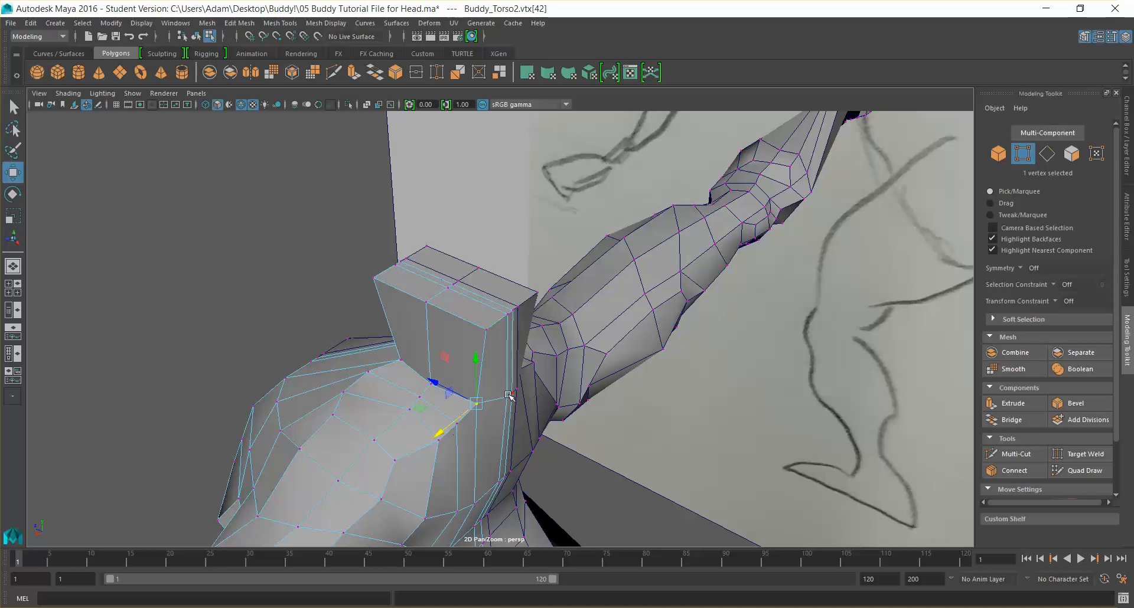
Step: Reposition the base and top vertices of the edge loop beside the neck's centre line to curve that side
click(522, 411)
alt+drag(604, 422, 568, 441)
drag(419, 436, 411, 439)
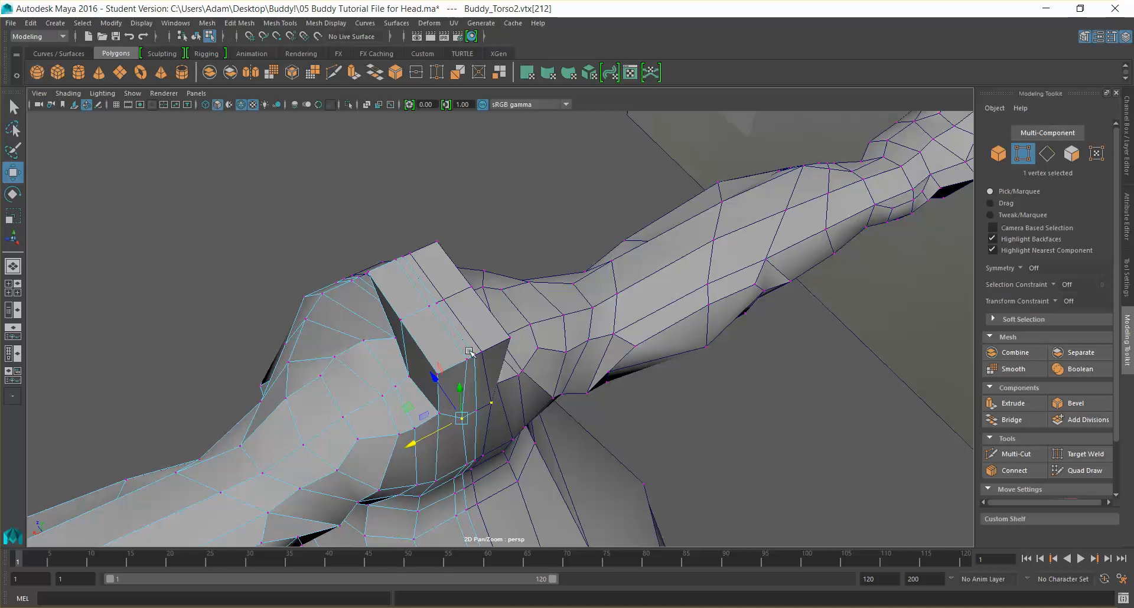
click(469, 360)
drag(421, 381, 410, 387)
click(427, 307)
drag(378, 328, 513, 383)
Step: Adjust the edge-loop vertices at the opposite end of the neck, at both rim and base, to round the outline
click(502, 424)
alt+drag(615, 408, 624, 406)
drag(629, 329, 636, 331)
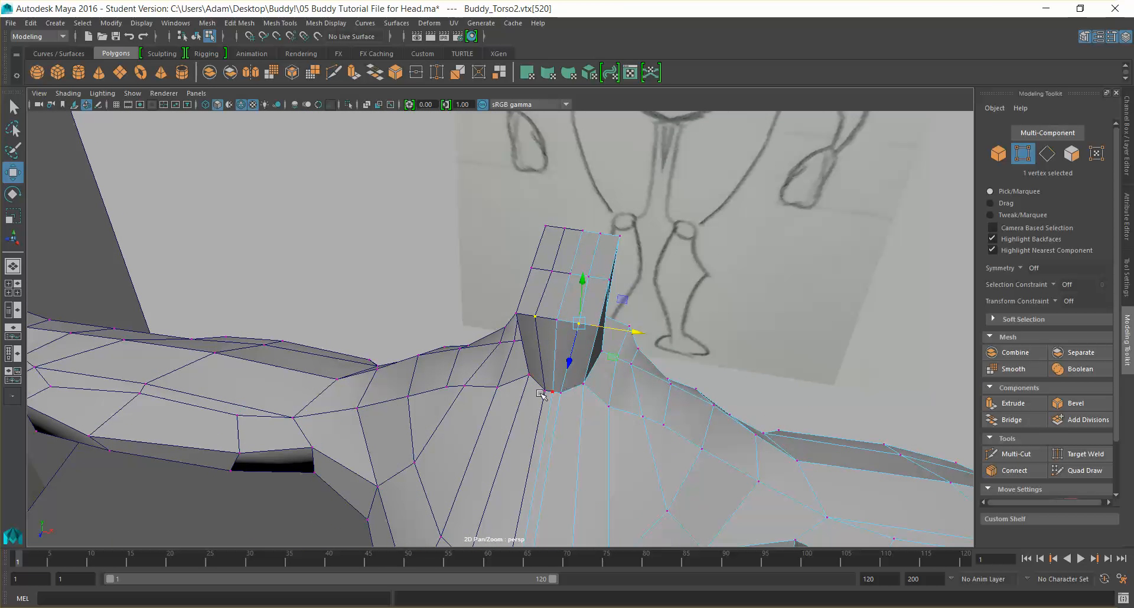
alt+drag(544, 423, 551, 447)
drag(471, 444, 475, 445)
alt+drag(650, 405, 535, 394)
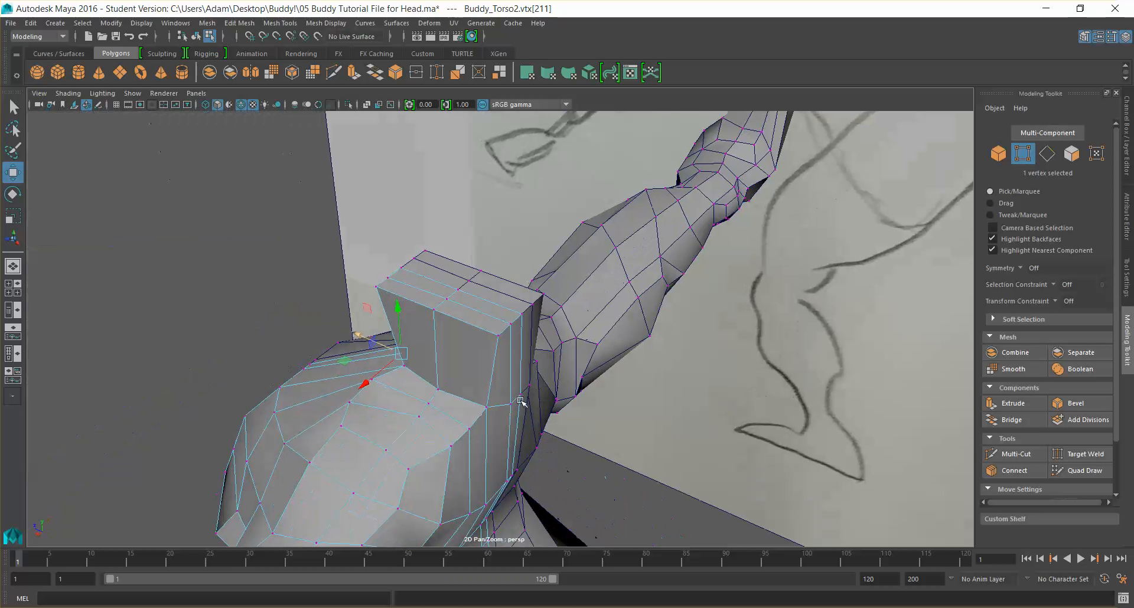
click(509, 404)
drag(467, 387, 554, 362)
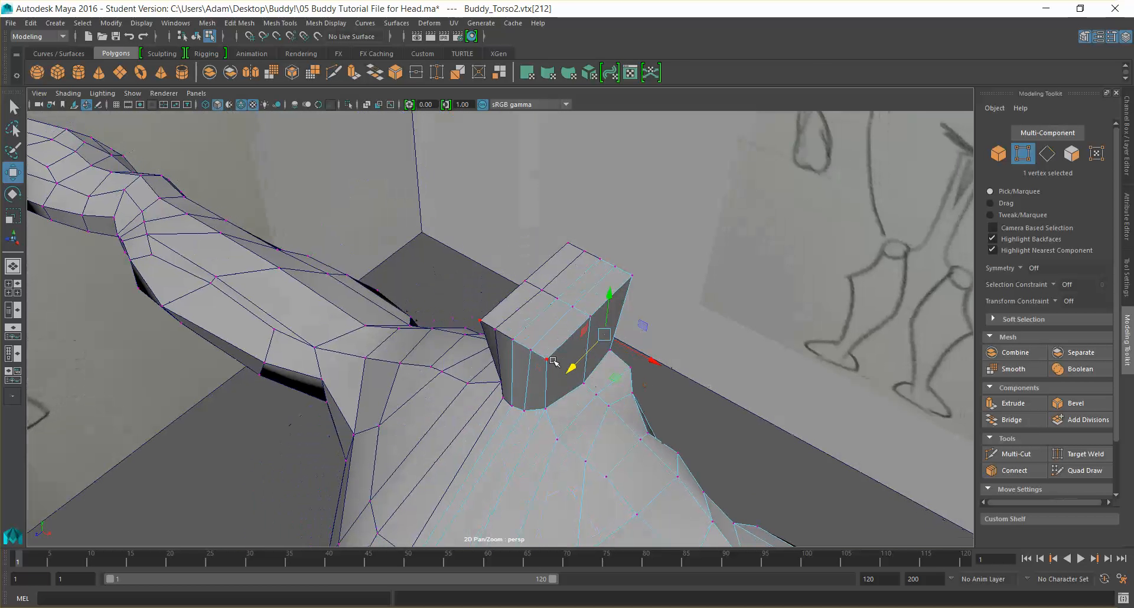
Step: Pull the corner vertices of the neck's top rim inward so the rim becomes roughly octagonal
click(547, 357)
alt+drag(607, 423, 403, 368)
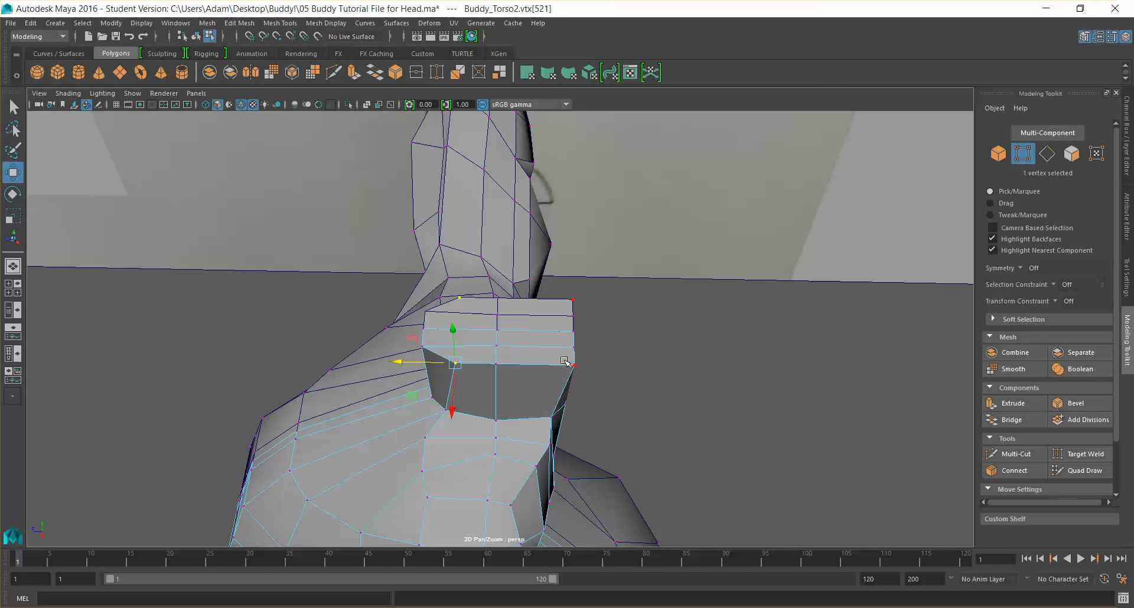
click(573, 365)
drag(520, 363, 610, 377)
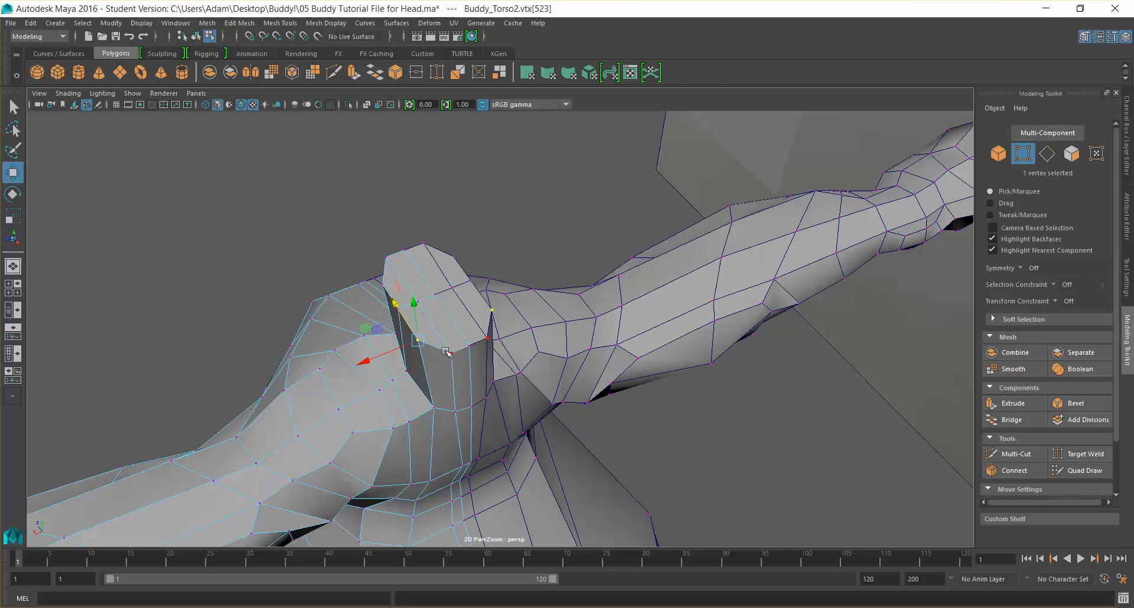
Step: Refine the vertices near the neck's centre line at the base and top rim for a smoother curve
alt+drag(451, 353, 501, 404)
click(417, 399)
alt+drag(412, 405, 492, 392)
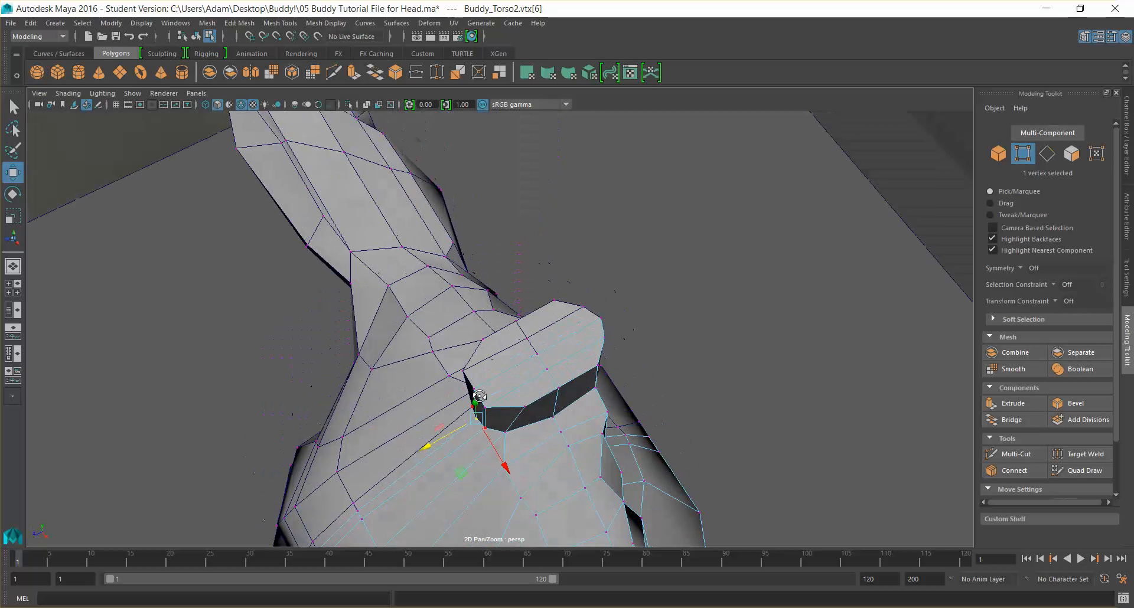
click(488, 403)
mouse_move(437, 436)
mouse_down()
mouse_move(454, 427)
mouse_move(446, 432)
mouse_up()
Step: Move the side vertices of the neck's top rim inward to narrow and round the rim
alt+drag(588, 408, 405, 276)
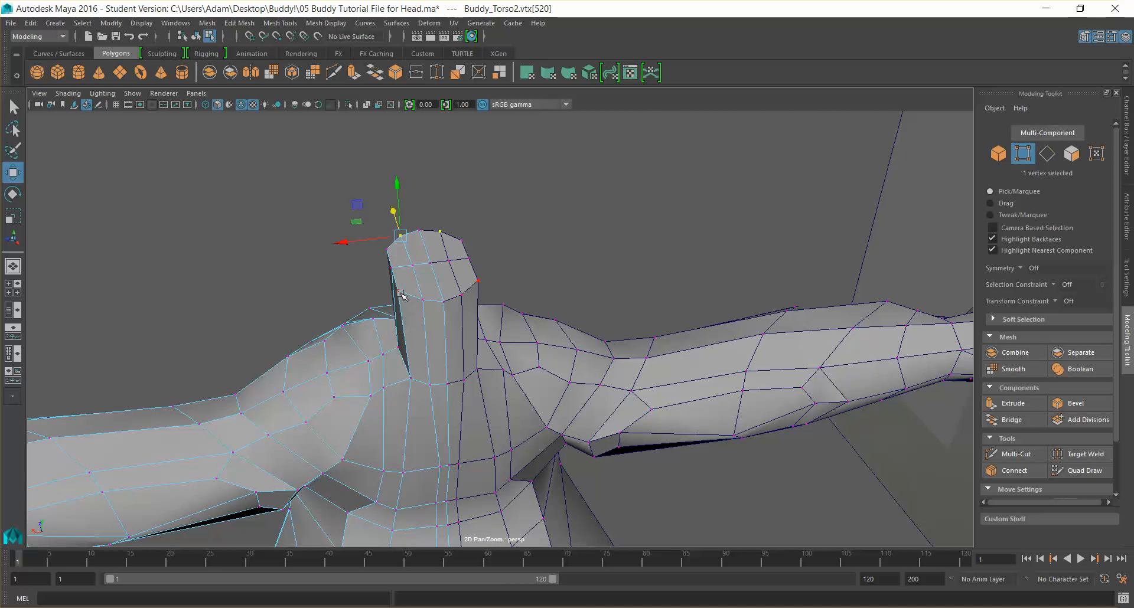
alt+drag(463, 321, 342, 288)
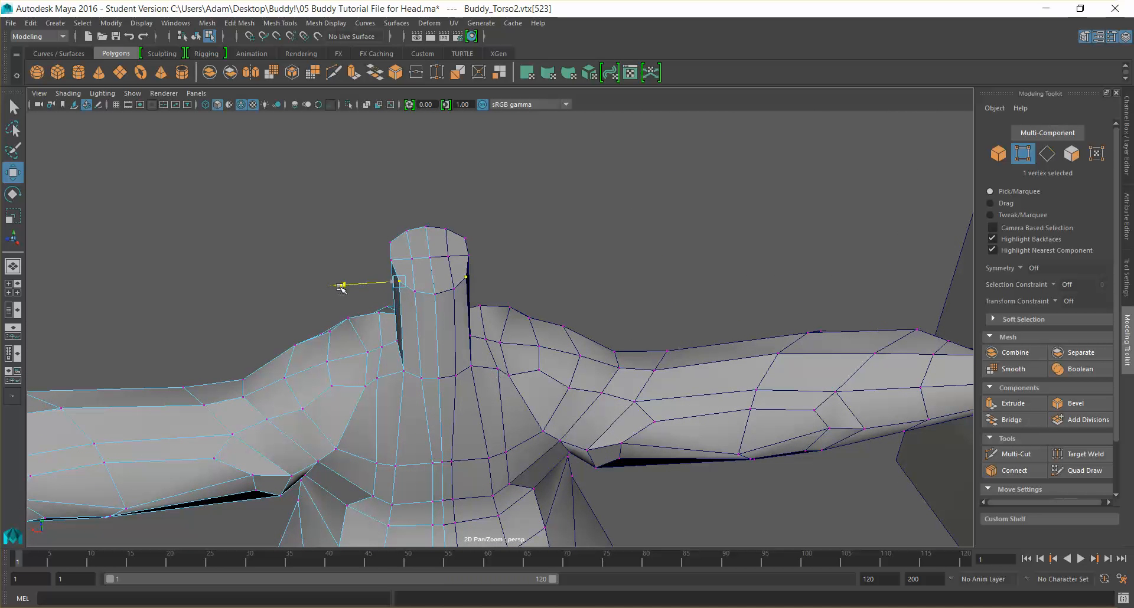
click(390, 241)
drag(334, 246, 346, 250)
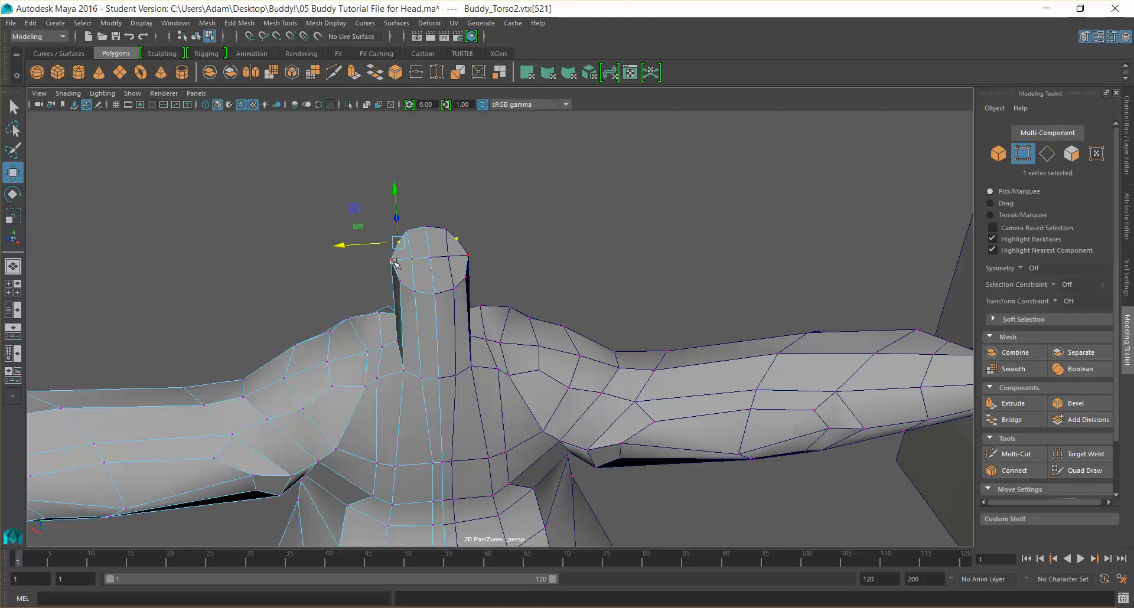
click(347, 259)
drag(340, 263, 487, 226)
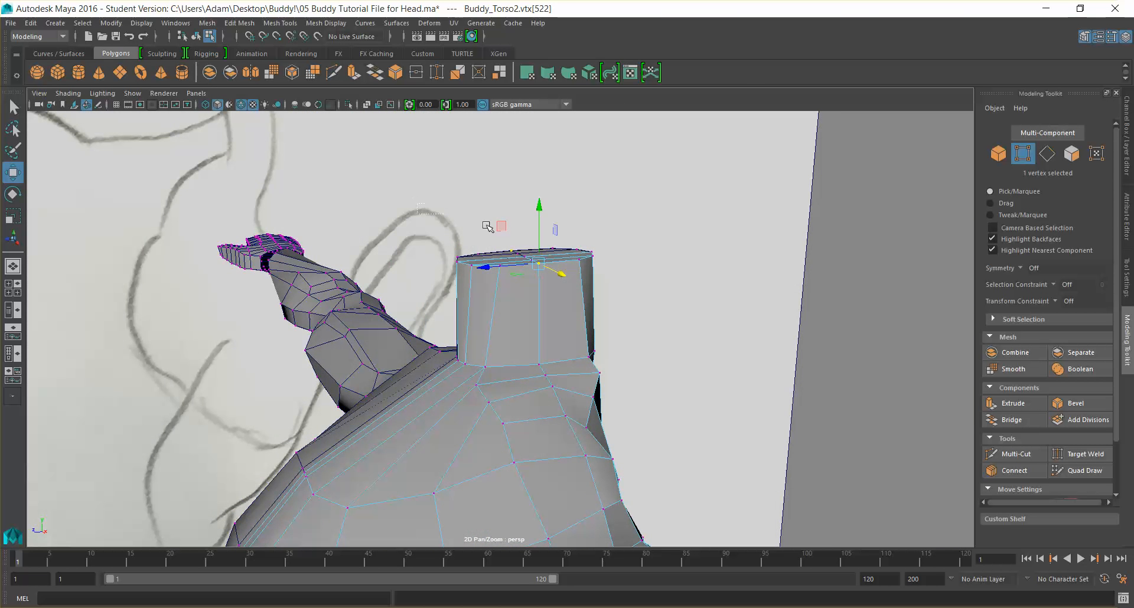
Step: Select the nine vertices on top of the neck and scale them narrower from front to back
mouse_move(638, 302)
alt+mouse_down()
mouse_move(653, 306)
mouse_move(640, 308)
mouse_move(642, 293)
alt+mouse_up()
key(r)
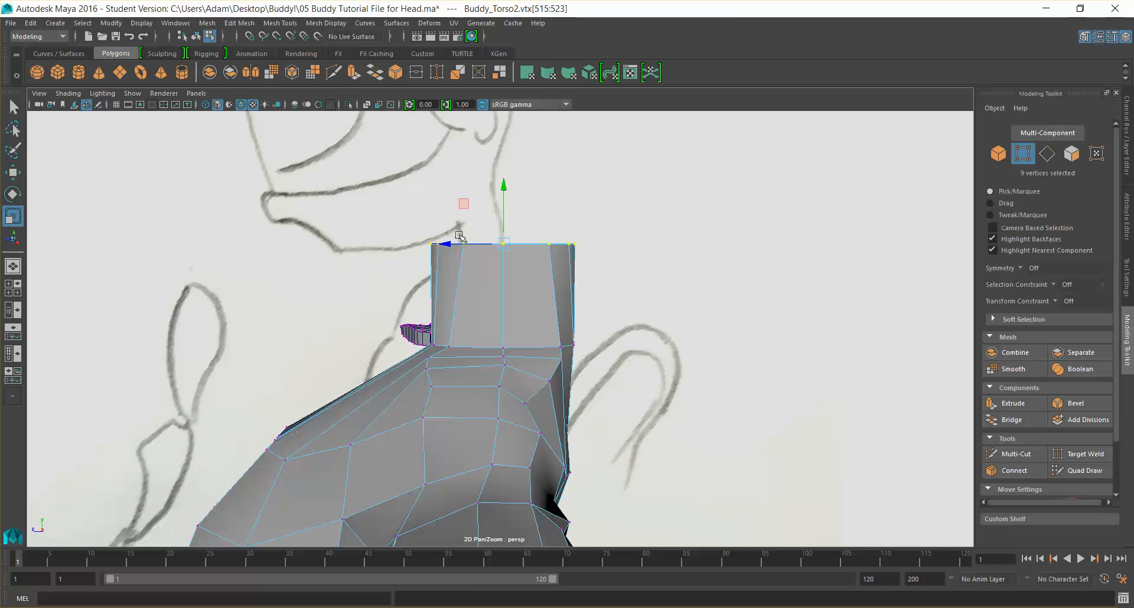
key(w)
key(r)
middle_drag(446, 244, 470, 248)
drag(471, 248, 449, 295)
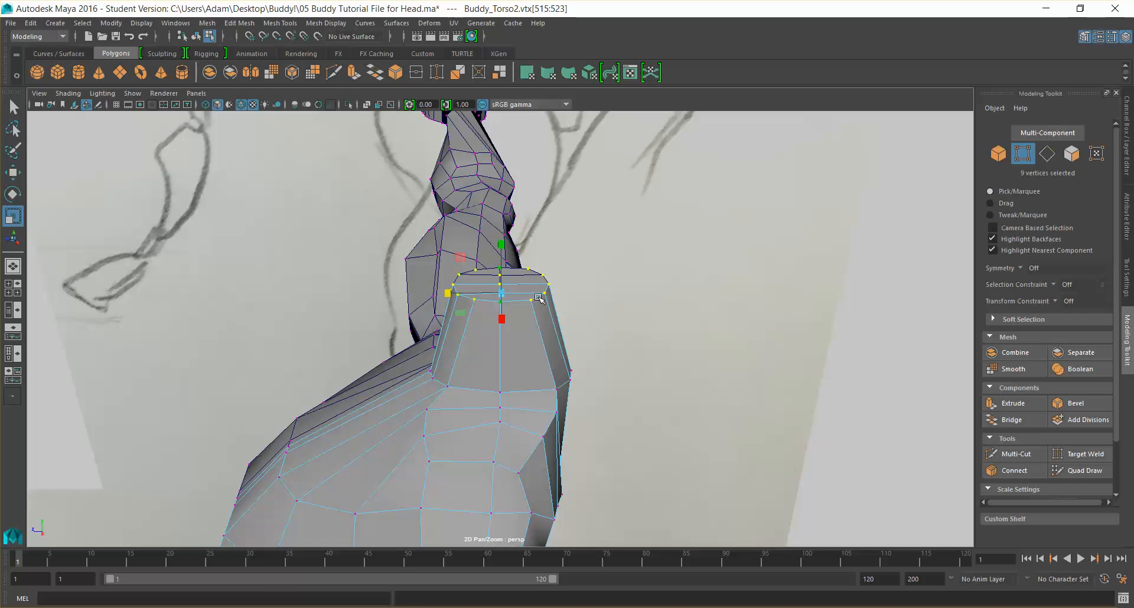
Step: Move the nine top neck vertices toward the character's back so the neck leans backward
key(w)
drag(444, 293, 470, 292)
alt+drag(679, 346, 679, 286)
Step: Switch to the orthographic side view and frame the neck against the head reference sketch
click(196, 94)
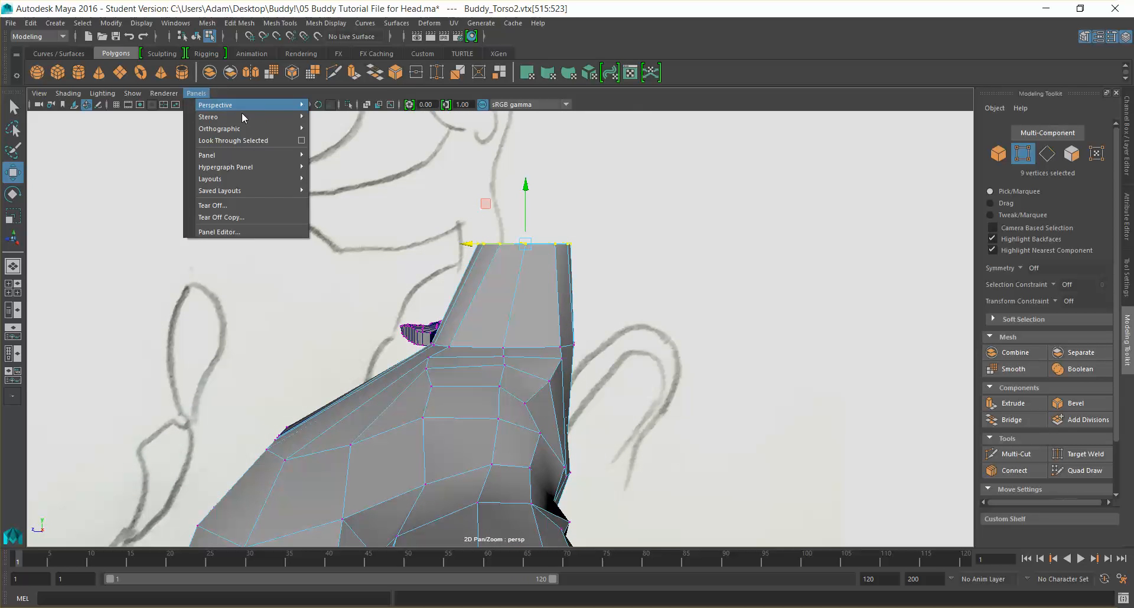
mouse_move(298, 107)
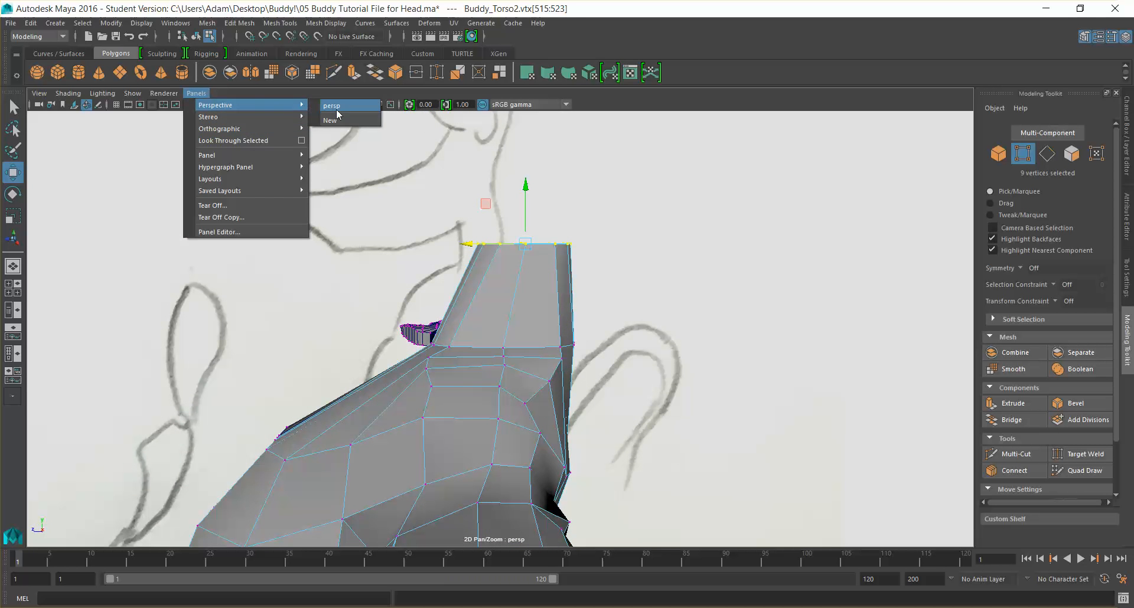
mouse_move(239, 129)
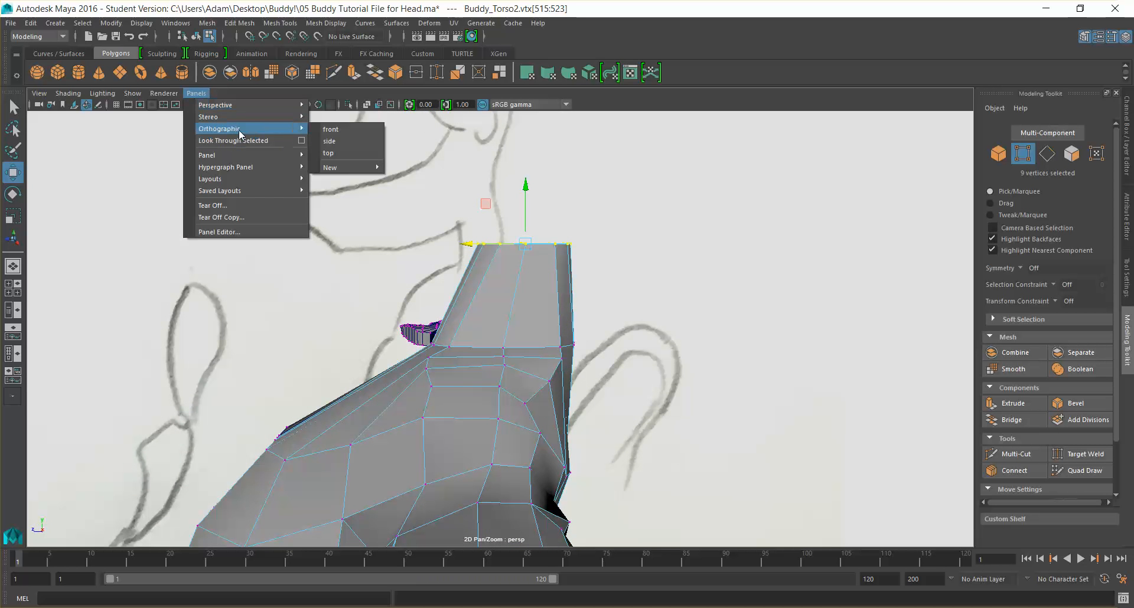
click(345, 140)
key(f)
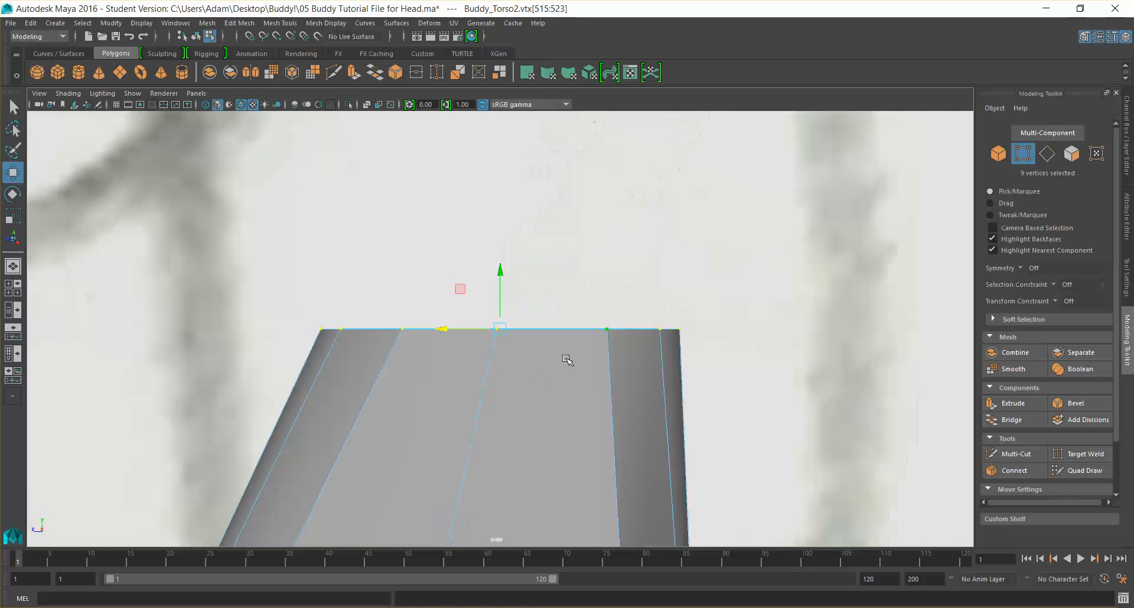
scroll(566, 361, down, 5)
scroll(564, 361, up, 1)
scroll(564, 360, down, 1)
scroll(516, 477, up, 1)
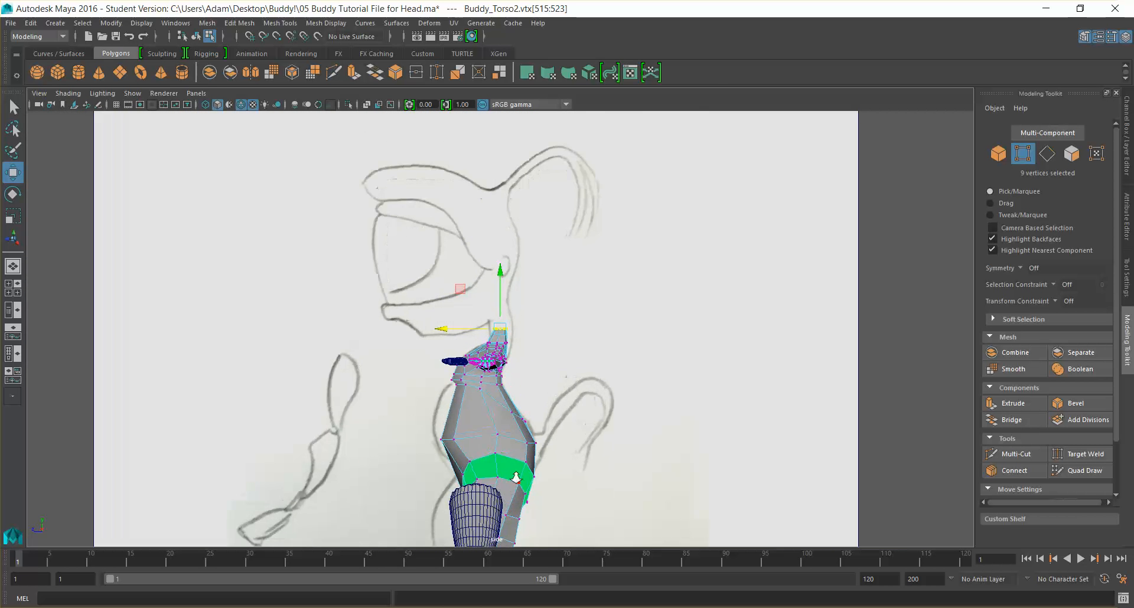
scroll(517, 477, up, 8)
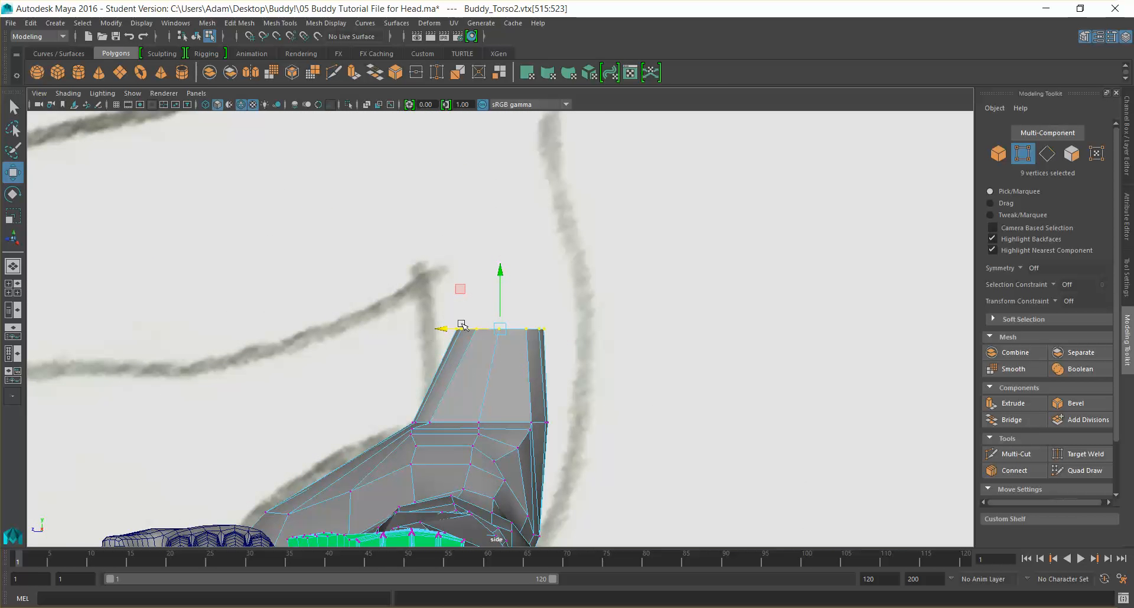
Step: Widen the neck's nine top vertices from front to back and tilt the rim so its back edge sits higher
key(r)
middle_drag(443, 324, 490, 315)
key(w)
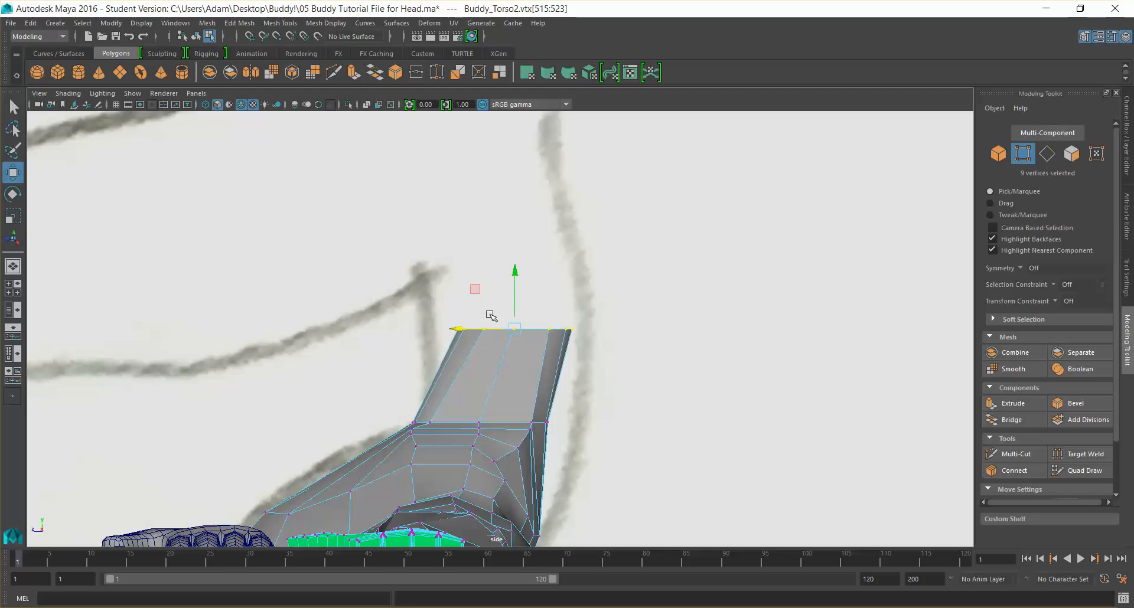
key(e)
drag(492, 282, 515, 291)
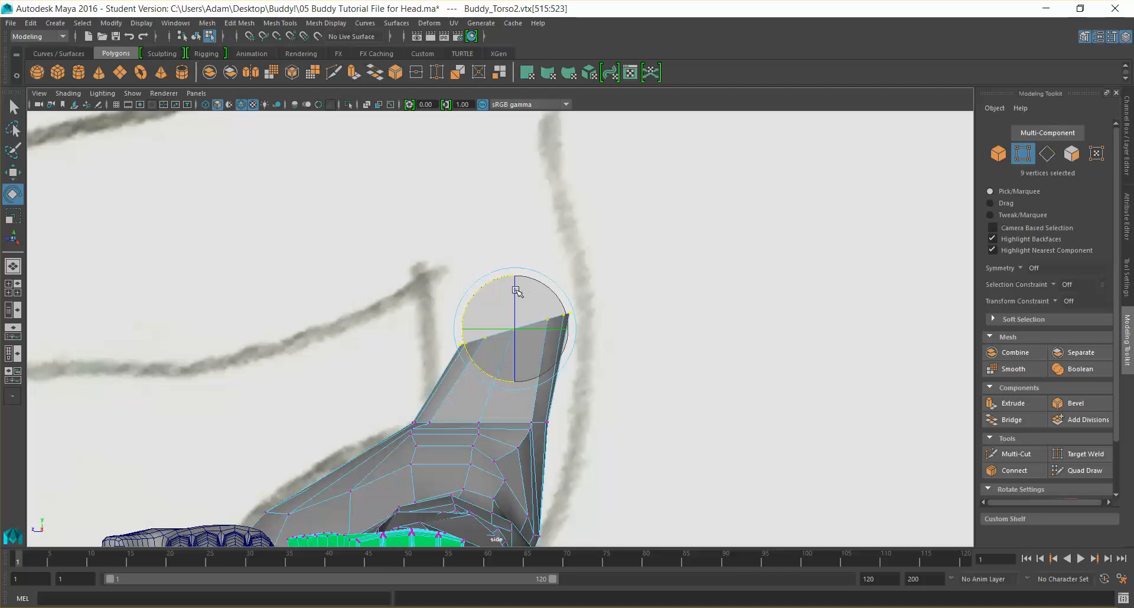
key(r)
drag(457, 327, 456, 329)
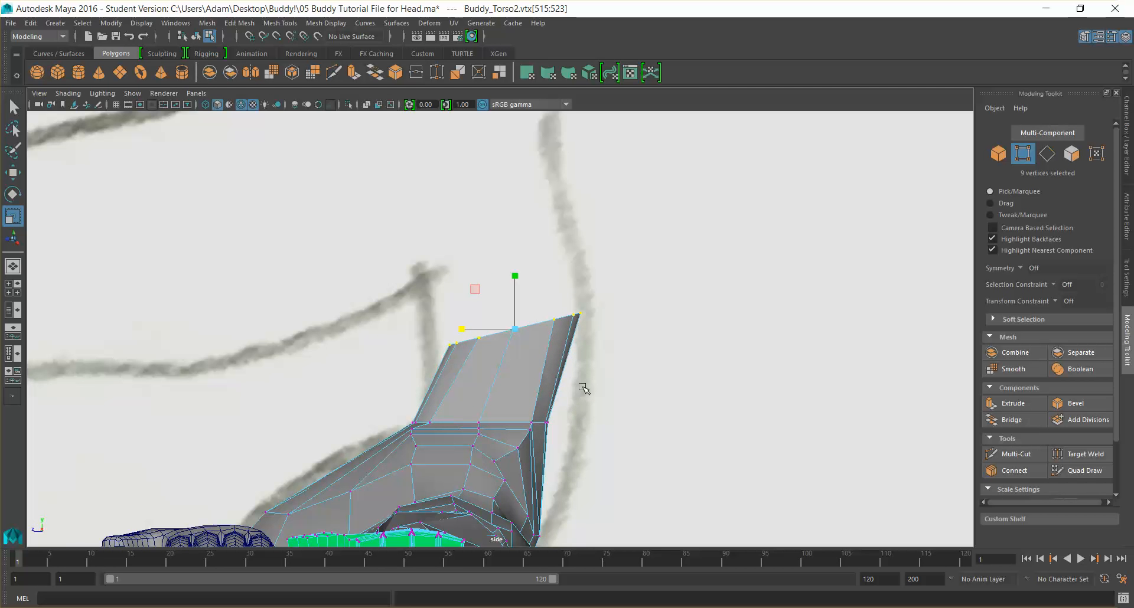
Step: Return to the perspective view and select the four faces capping the top of the neck
alt+drag(583, 389, 585, 445)
click(201, 94)
mouse_move(248, 105)
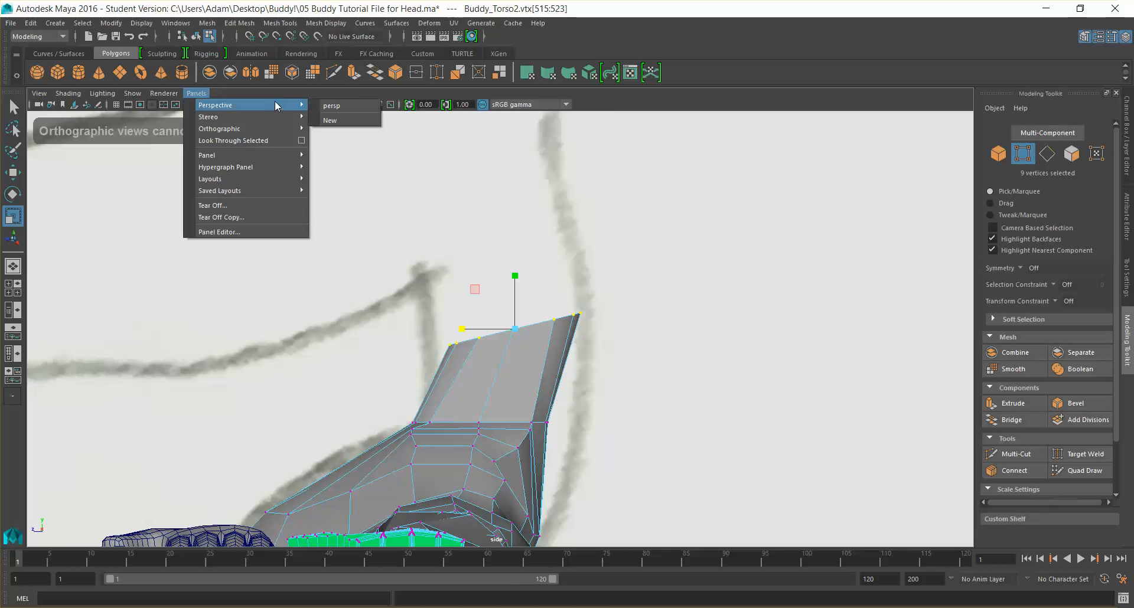
click(342, 107)
right_drag(558, 286, 582, 307)
click(581, 307)
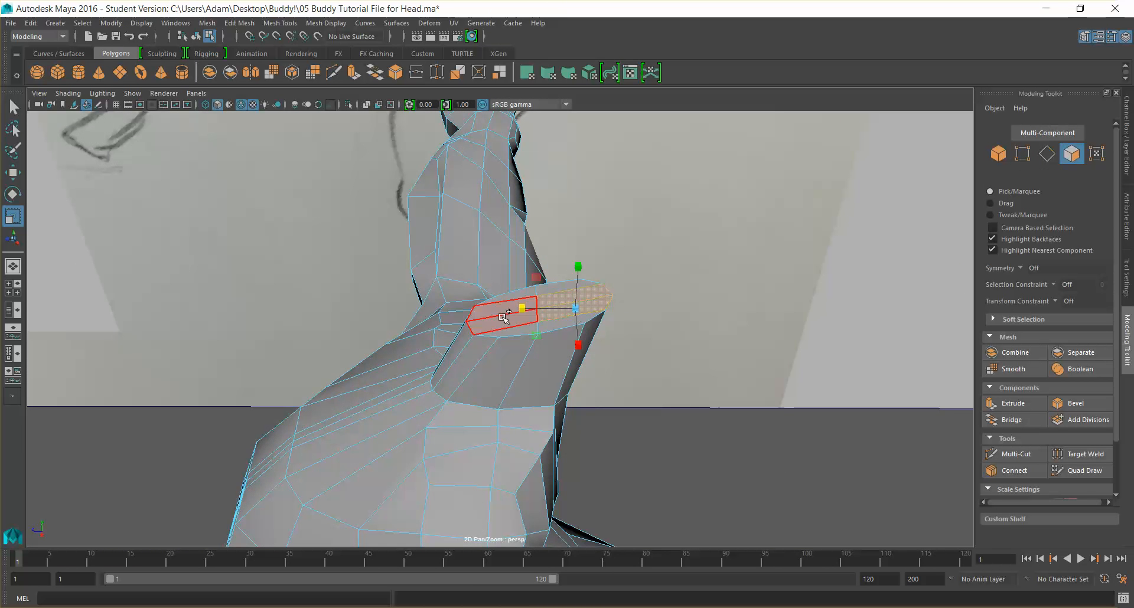
shift+click(509, 313)
shift+click(572, 325)
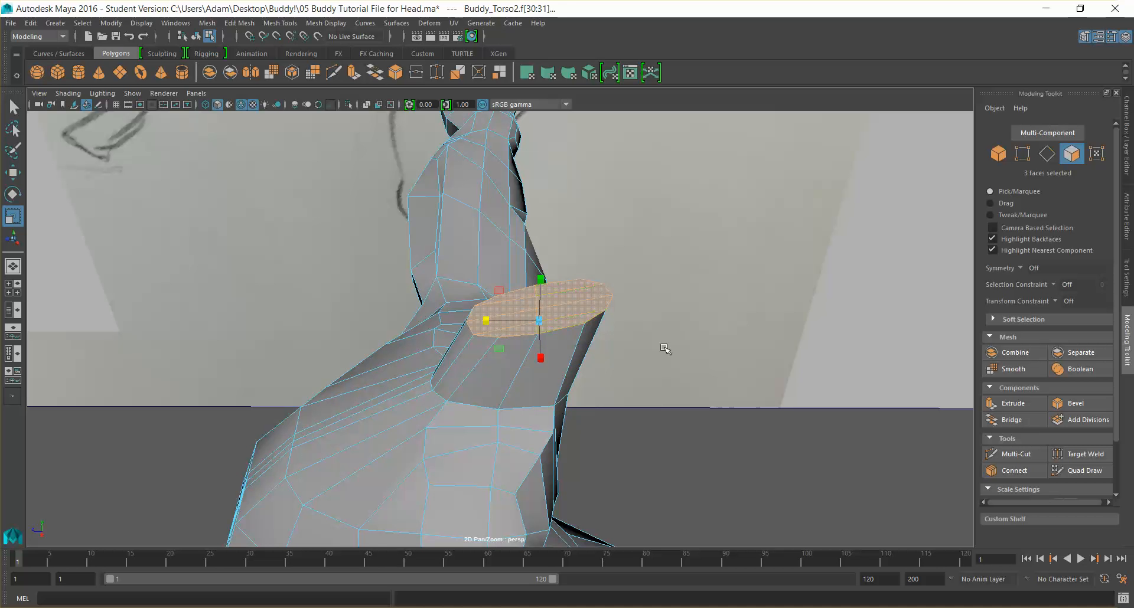
Step: Extrude the four selected cap faces upward to add another segment to the neck
key(w)
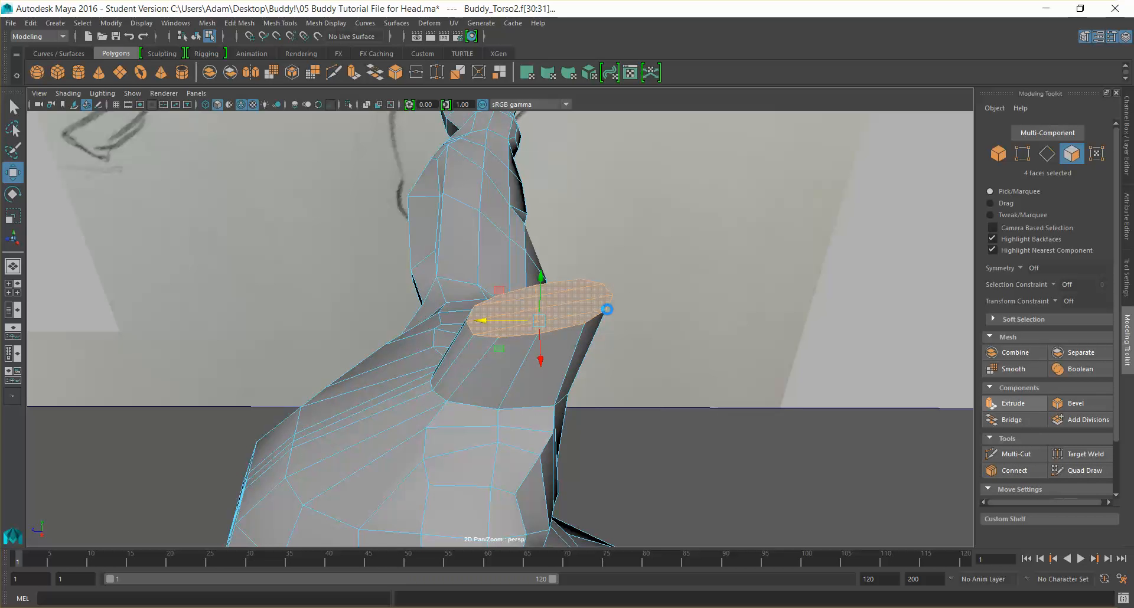
click(1013, 403)
alt+drag(579, 331, 623, 164)
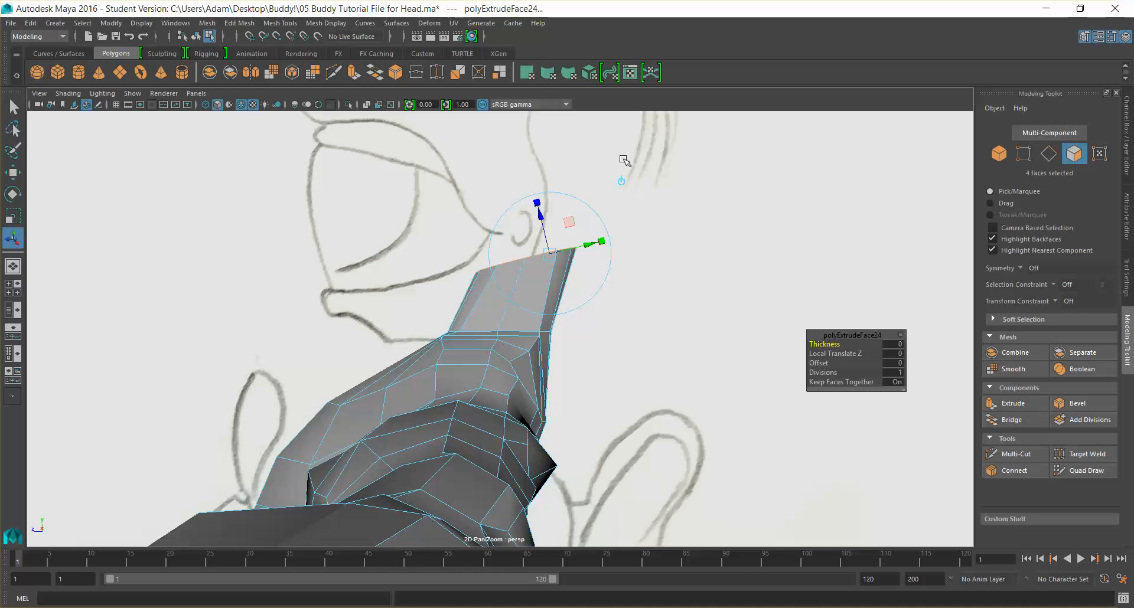
mouse_move(527, 220)
mouse_down()
mouse_move(529, 157)
mouse_move(612, 238)
mouse_move(825, 253)
mouse_move(706, 296)
mouse_move(629, 295)
mouse_up()
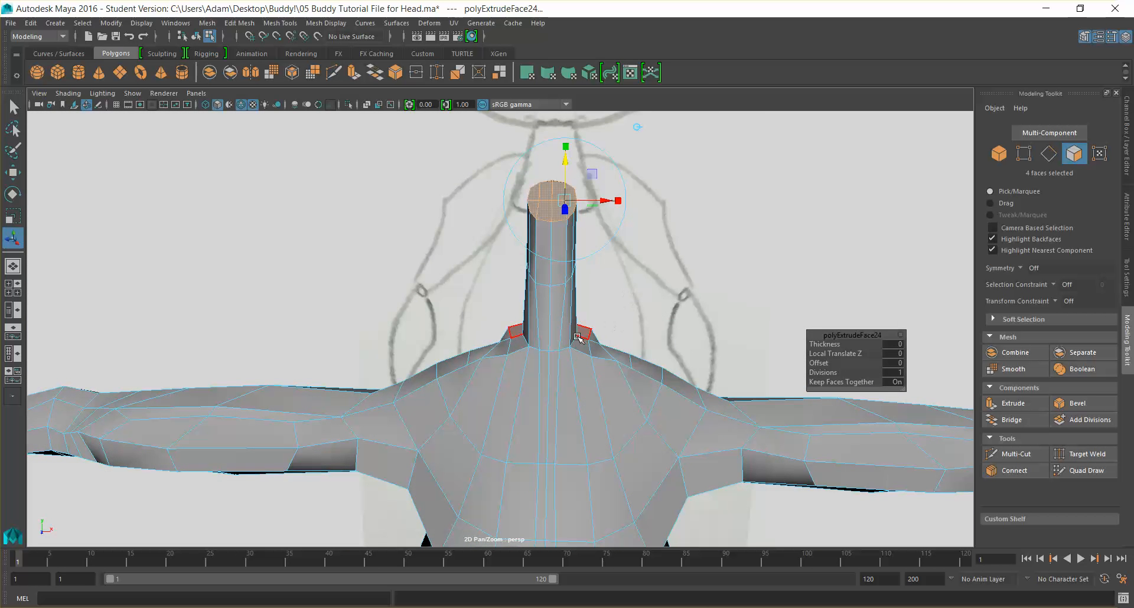
alt+drag(598, 220, 564, 247)
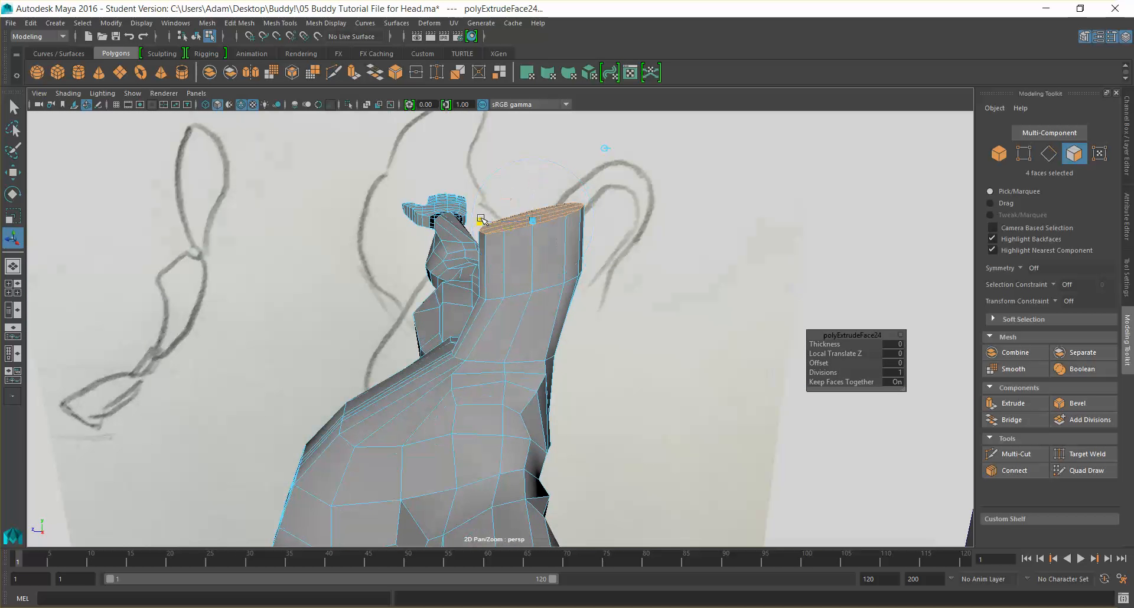
mouse_move(498, 221)
alt+mouse_down()
mouse_move(550, 320)
mouse_move(679, 256)
mouse_move(726, 248)
mouse_move(626, 281)
mouse_move(576, 245)
mouse_move(534, 366)
mouse_move(568, 396)
mouse_move(577, 383)
mouse_move(561, 372)
alt+mouse_up()
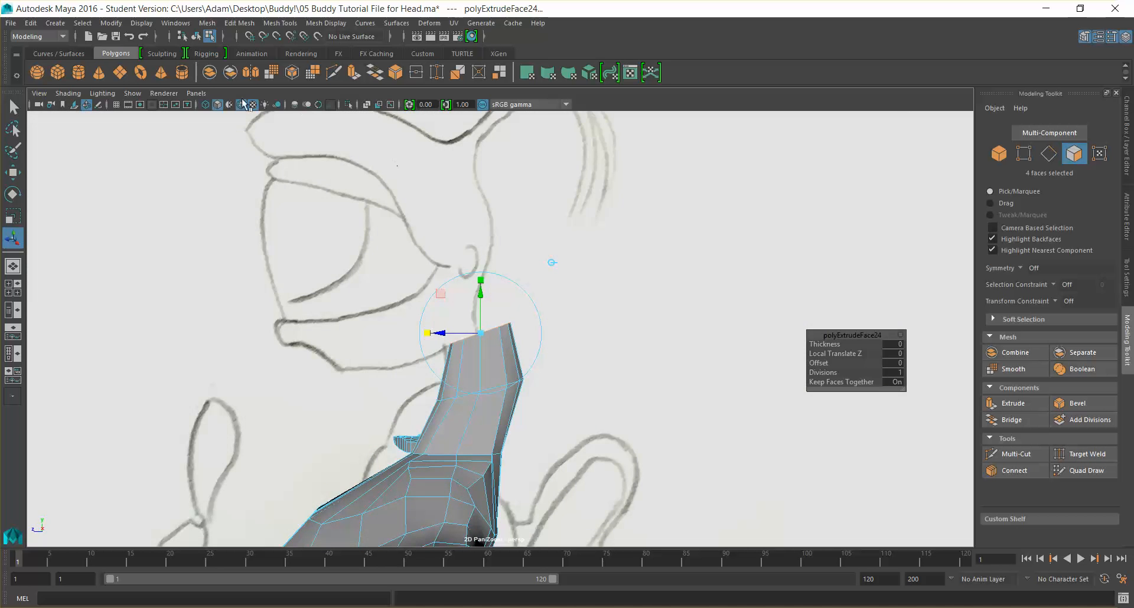
Step: In the orthographic side view, move the extruded neck faces forward and up, and widen them from front to back to follow the sketch
click(196, 93)
mouse_move(242, 119)
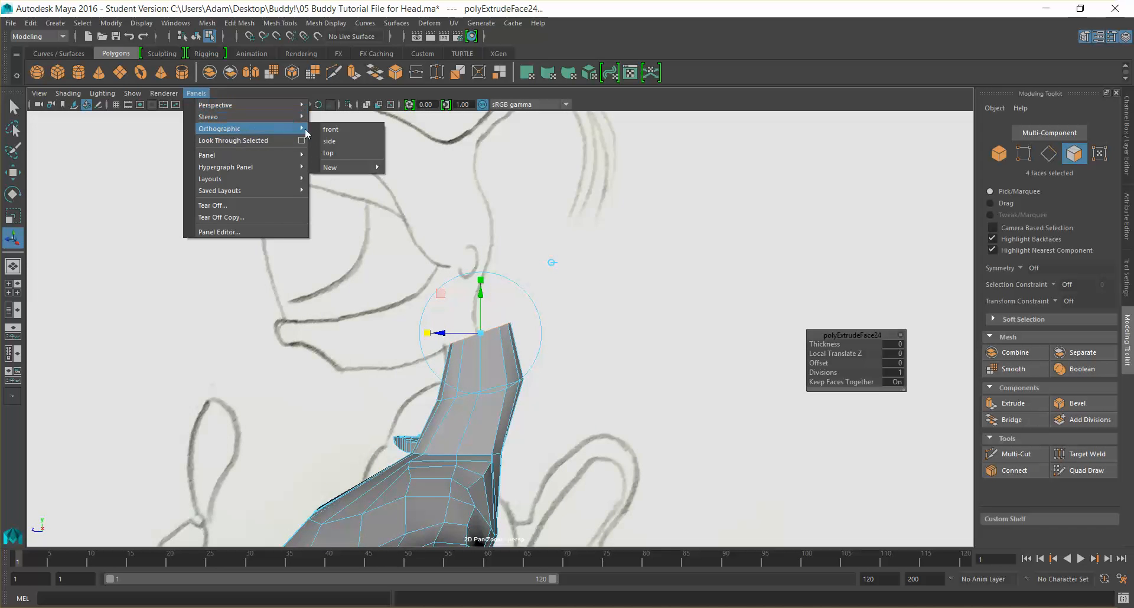
click(340, 141)
drag(491, 239, 472, 242)
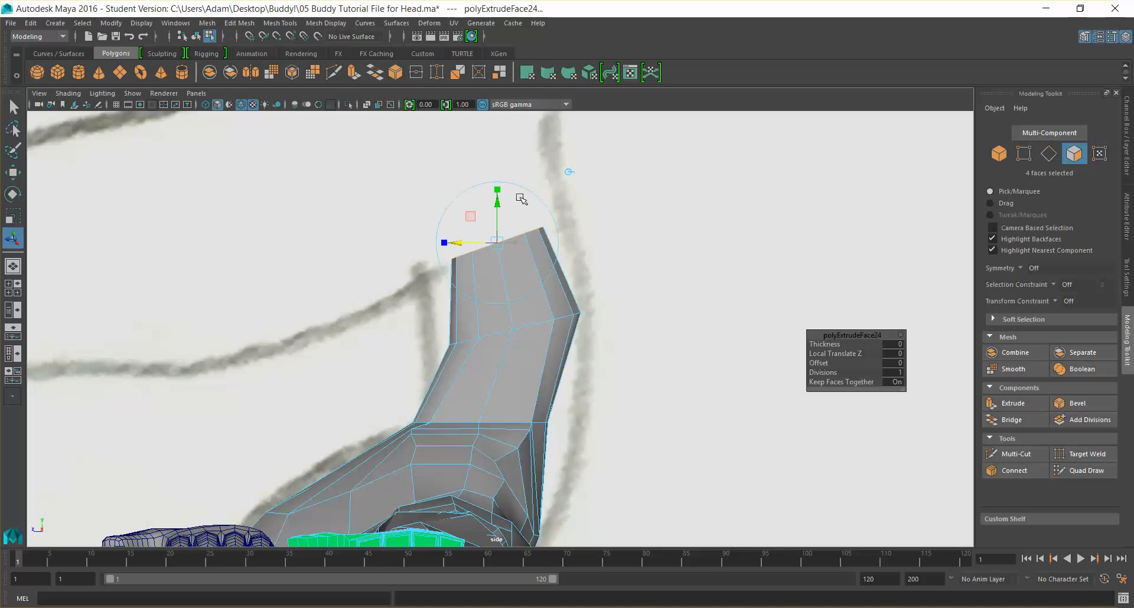
drag(496, 202, 548, 232)
key(e)
key(r)
drag(450, 222, 430, 226)
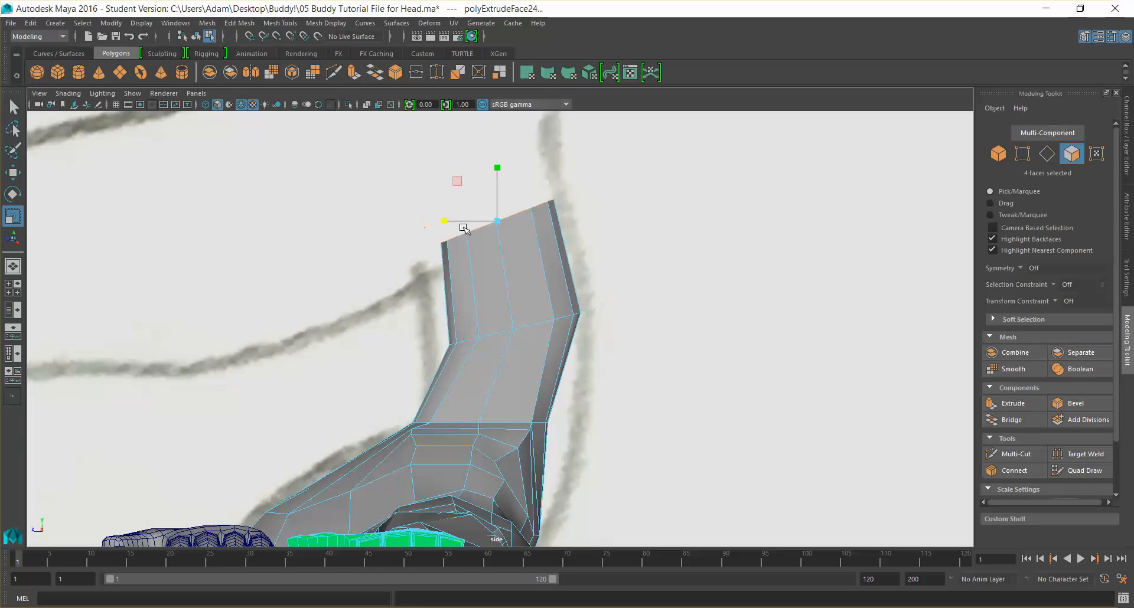
Step: Switch back to the perspective view, return to object mode and frame the whole character with both reference sketches
scroll(578, 295, down, 5)
alt+drag(548, 357, 608, 382)
click(199, 95)
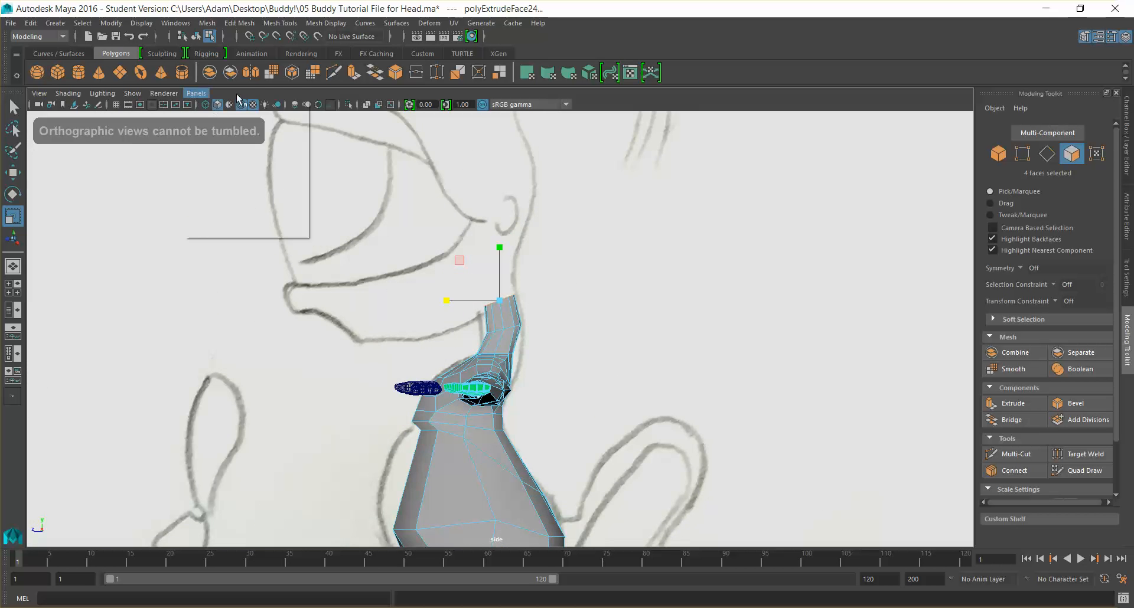
mouse_move(278, 104)
click(349, 103)
alt+drag(507, 319, 656, 393)
mouse_move(583, 347)
alt+mouse_down()
mouse_move(447, 353)
mouse_move(463, 362)
mouse_move(464, 380)
mouse_move(486, 297)
alt+mouse_up()
mouse_move(486, 297)
right_down()
mouse_move(531, 300)
mouse_move(522, 280)
right_up()
scroll(531, 299, down, 3)
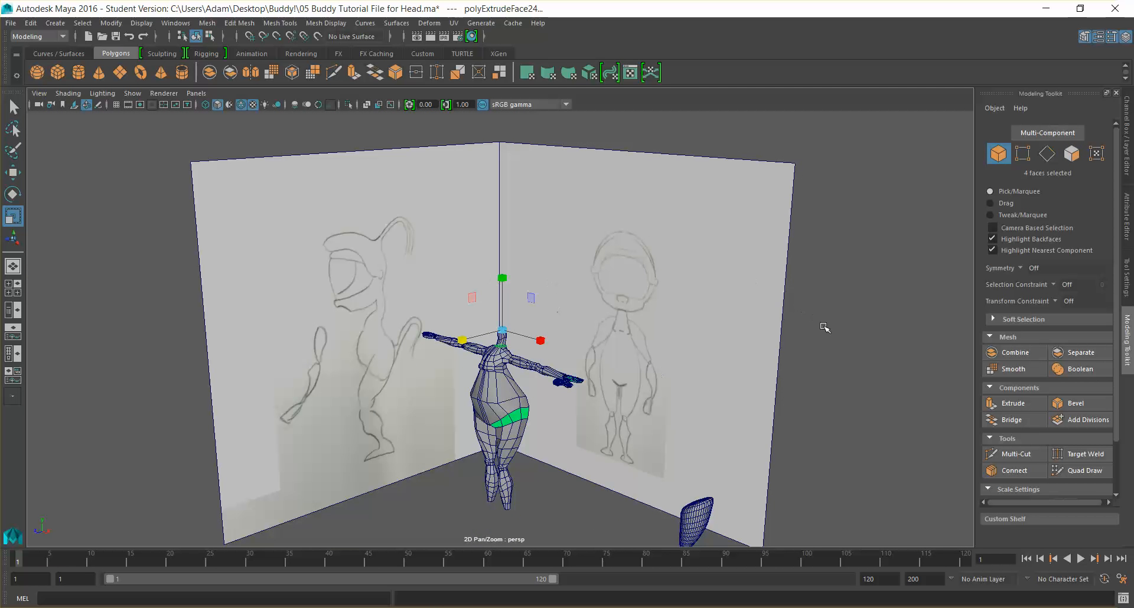
scroll(826, 330, down, 3)
mouse_move(815, 346)
alt+mouse_down()
mouse_move(805, 356)
mouse_move(810, 346)
alt+mouse_up()
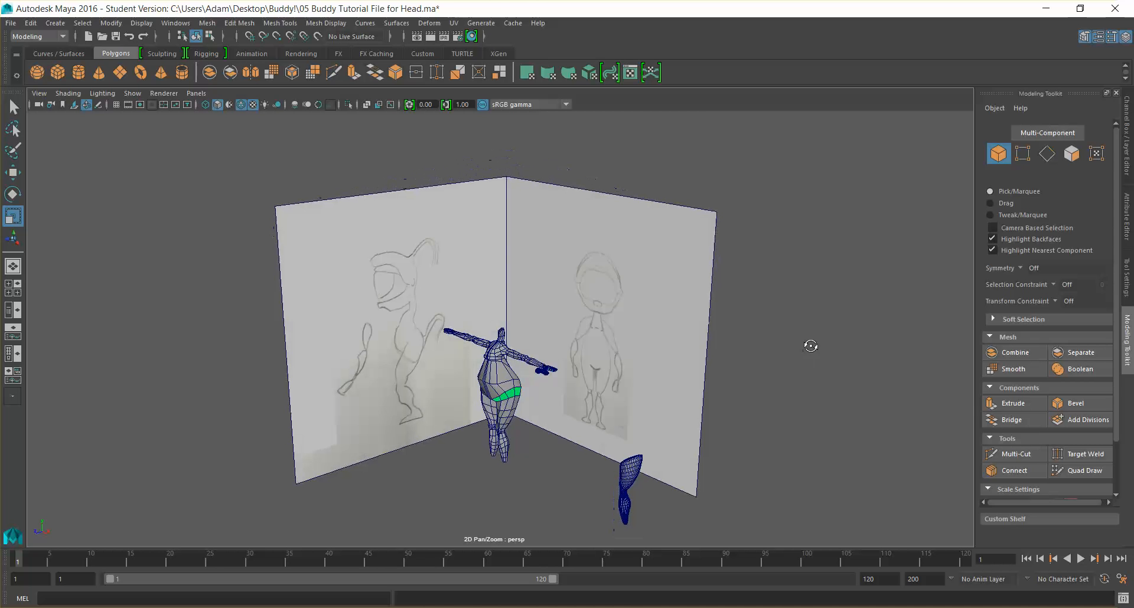
Step: Create a polygon sphere for the head and raise it above the neck
click(36, 72)
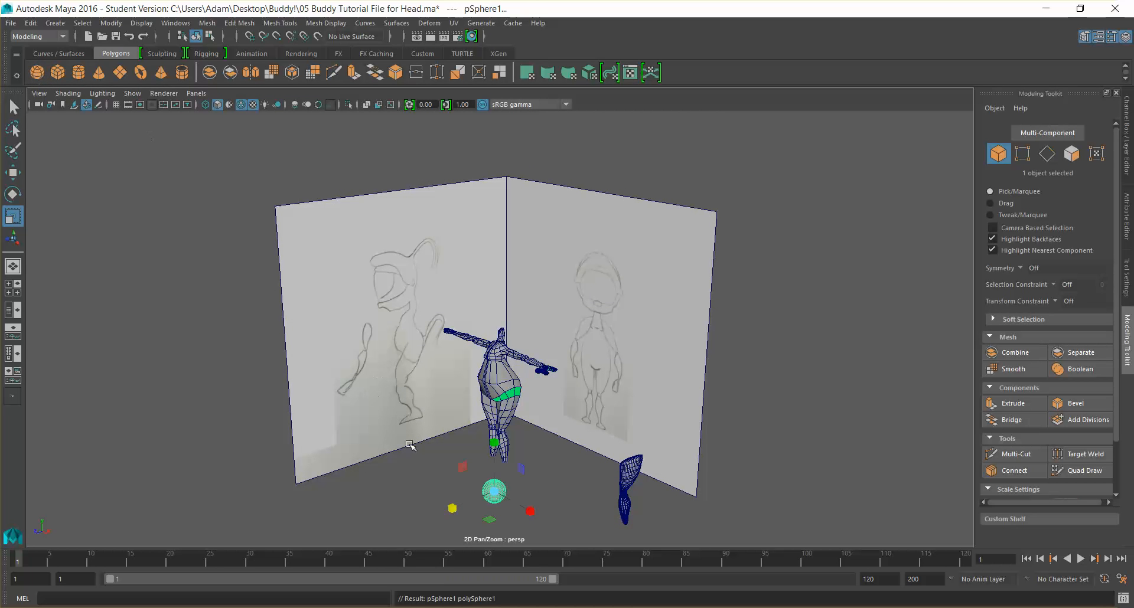
key(w)
drag(497, 443, 499, 265)
click(196, 94)
click(196, 93)
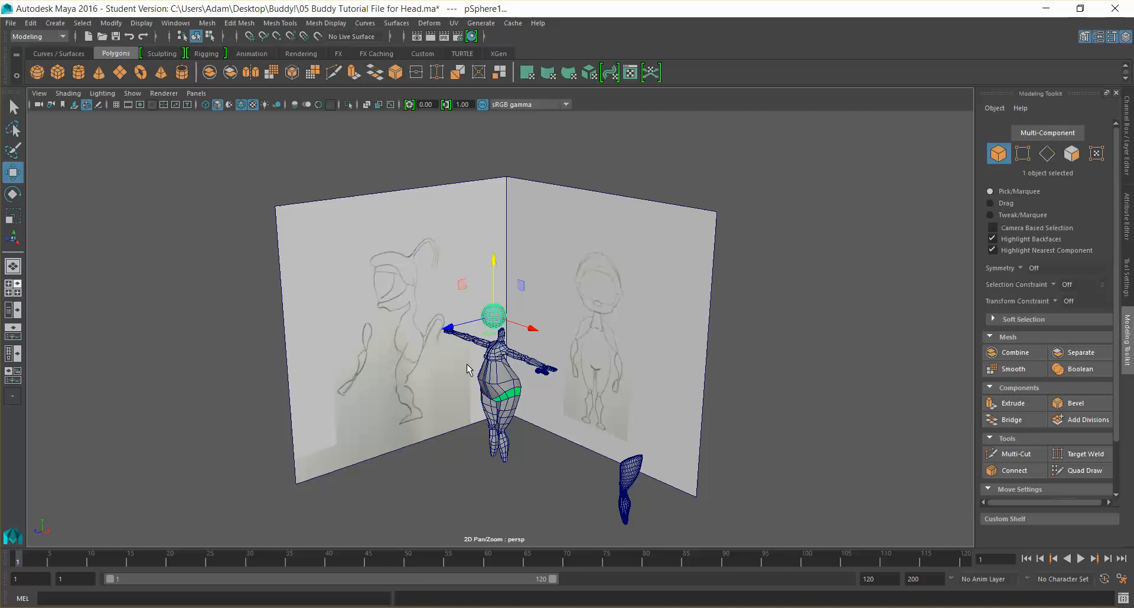
Step: Switch to the four-view layout and enable hardware texturing in the front and side views to show the head sketches
key(space)
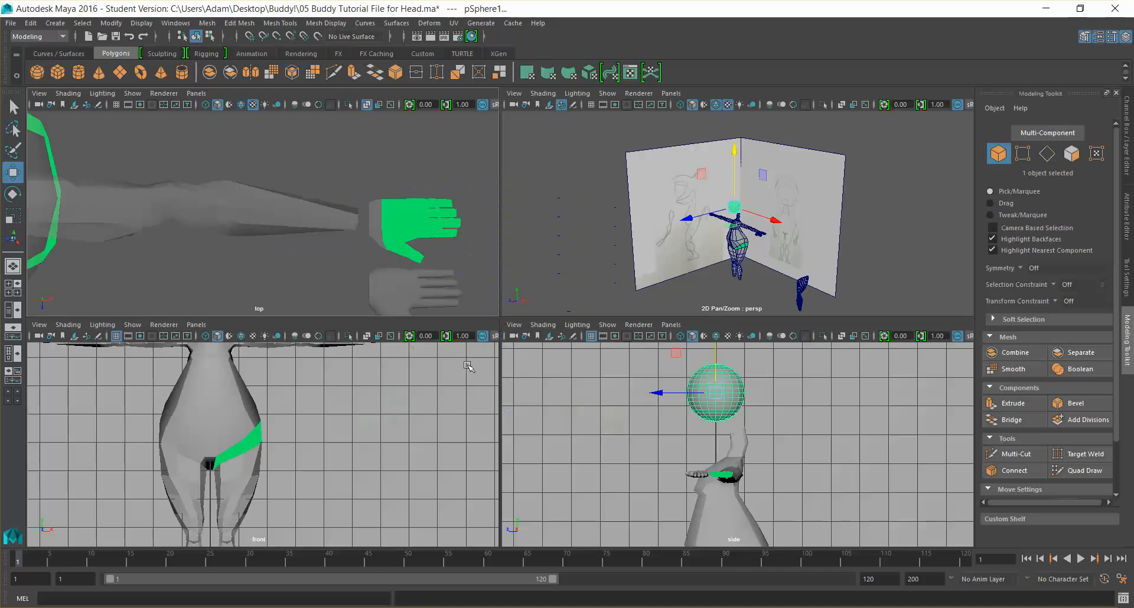
scroll(402, 418, down, 2)
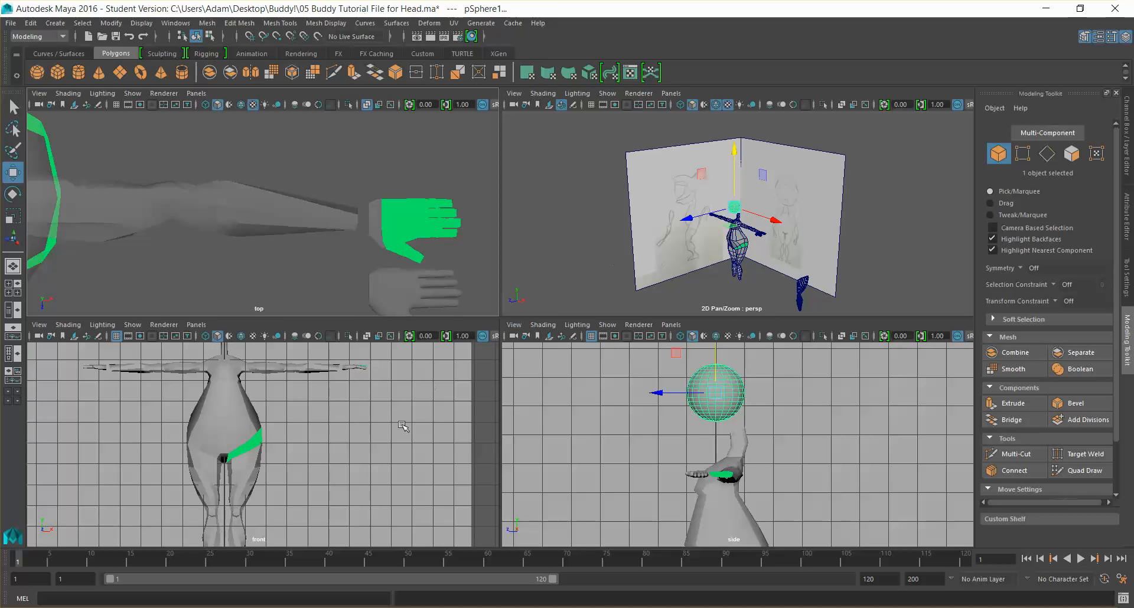
scroll(315, 444, down, 3)
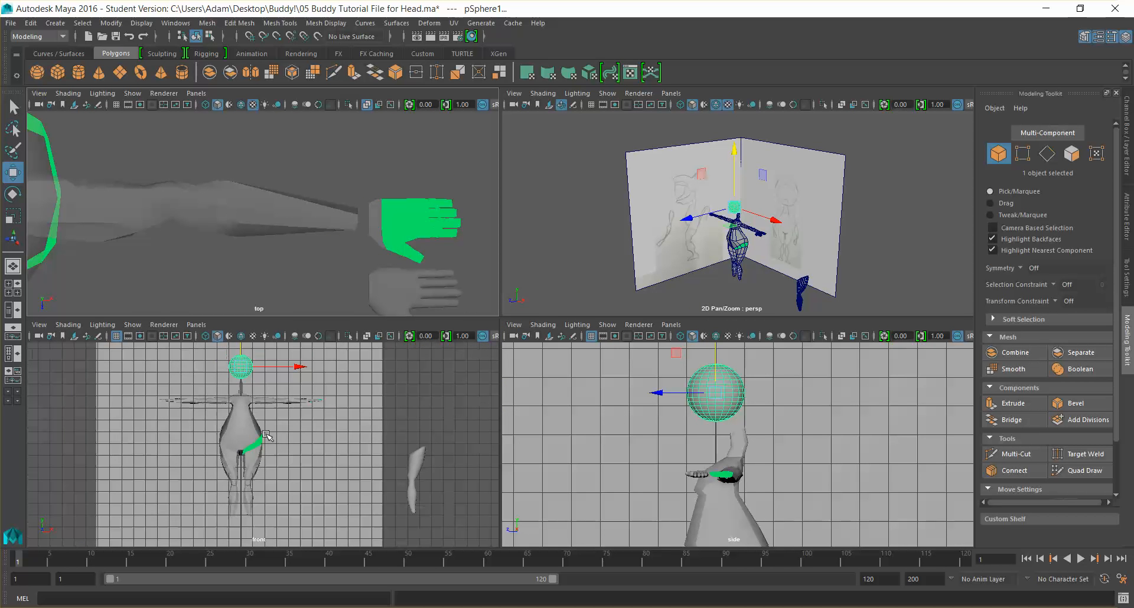
scroll(315, 391, up, 3)
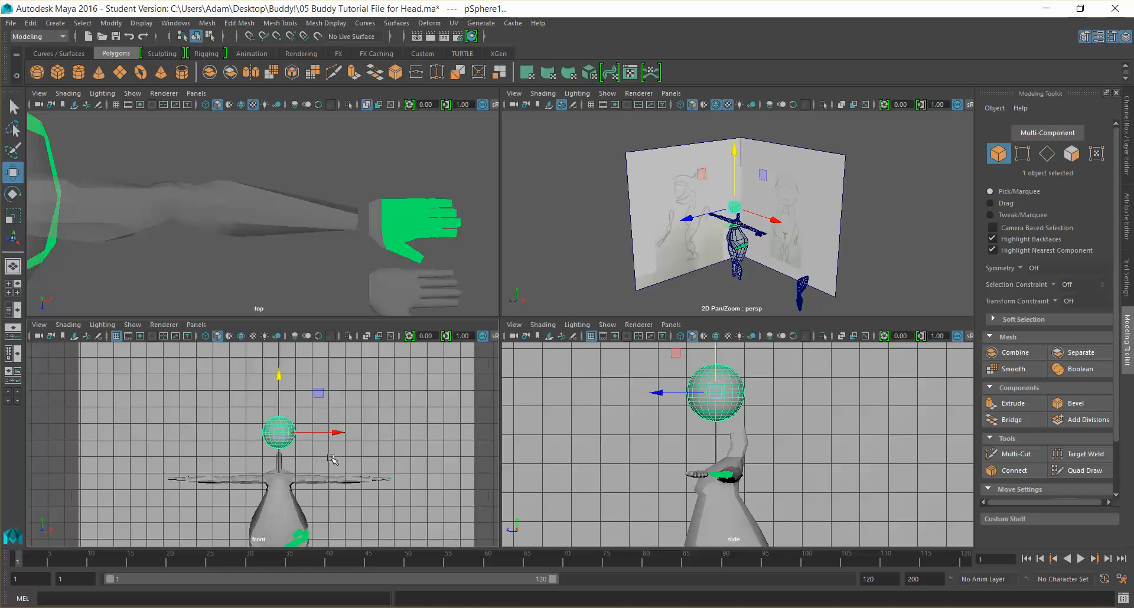
alt+middle_drag(315, 436, 294, 417)
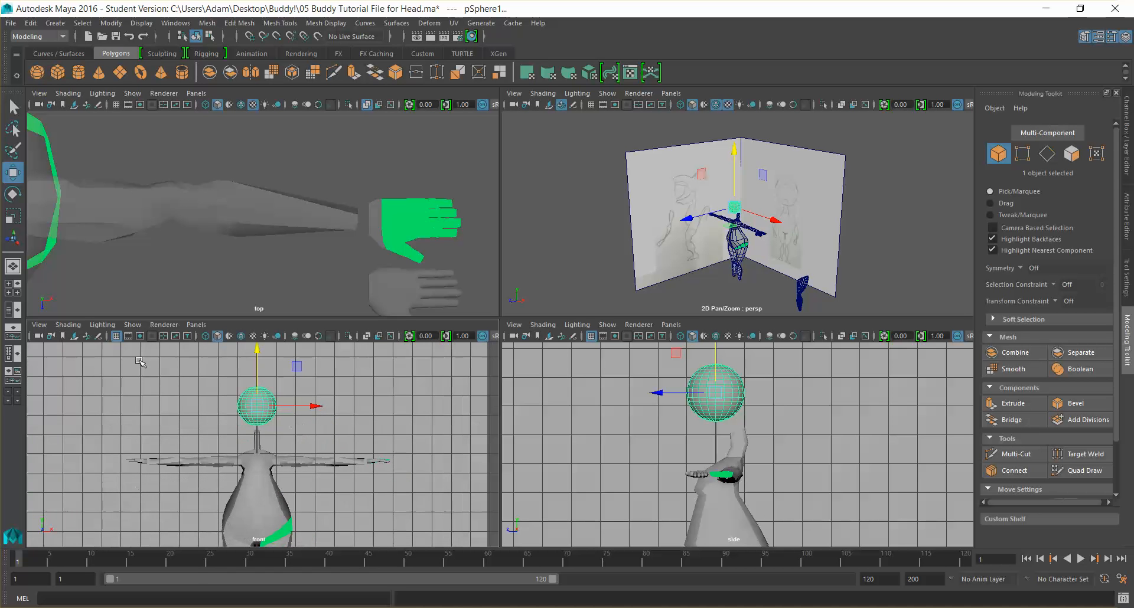
click(68, 325)
click(98, 559)
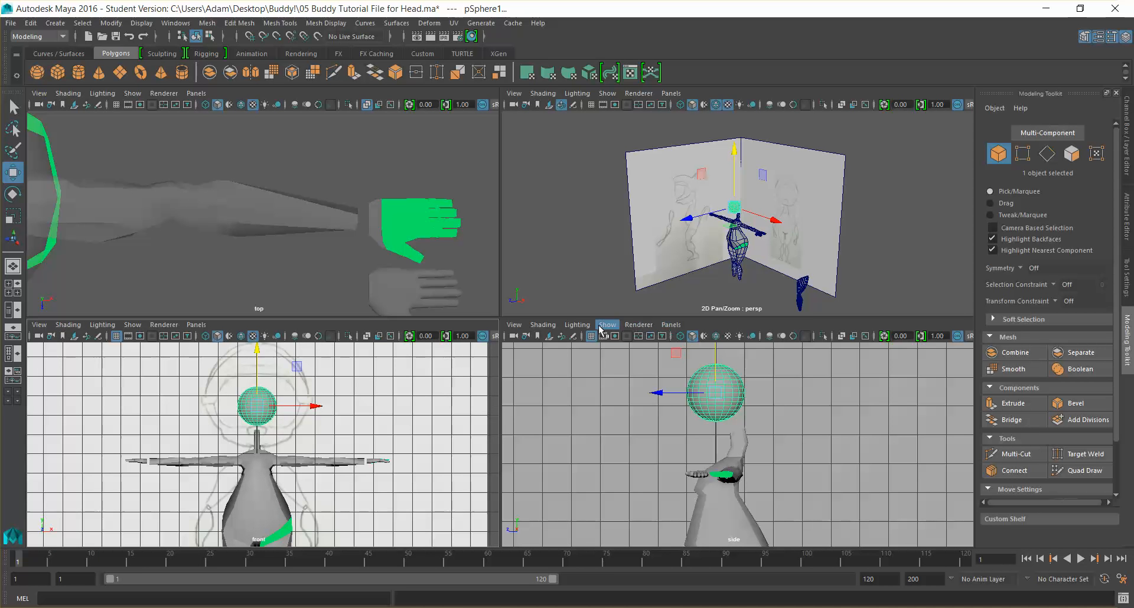
click(543, 326)
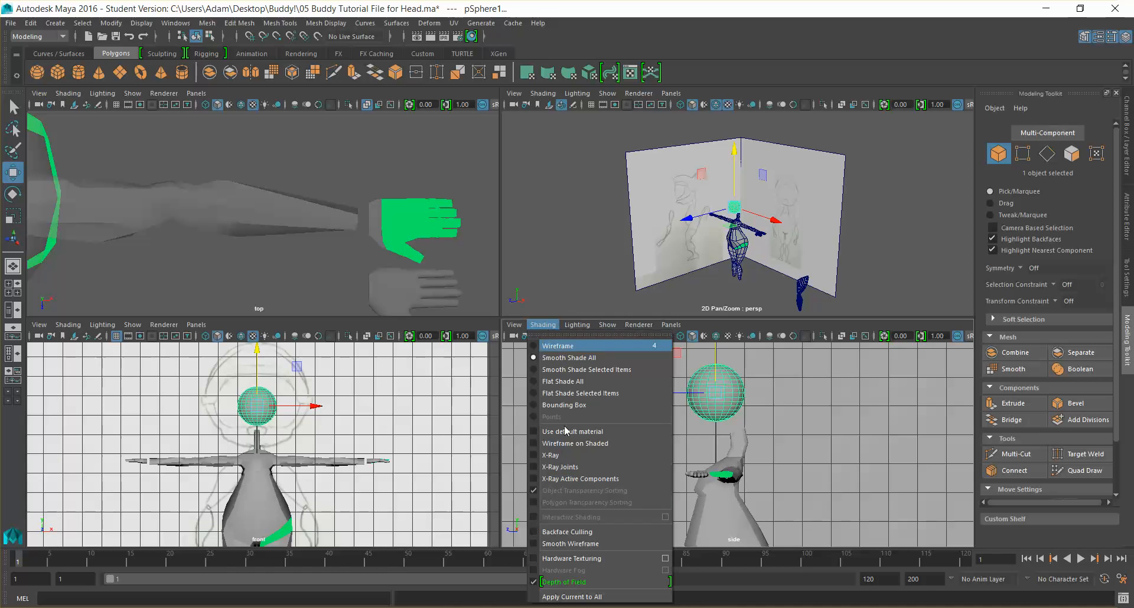
click(570, 559)
scroll(679, 446, down, 3)
alt+middle_drag(679, 443, 656, 463)
scroll(294, 404, up, 1)
alt+middle_drag(294, 404, 317, 448)
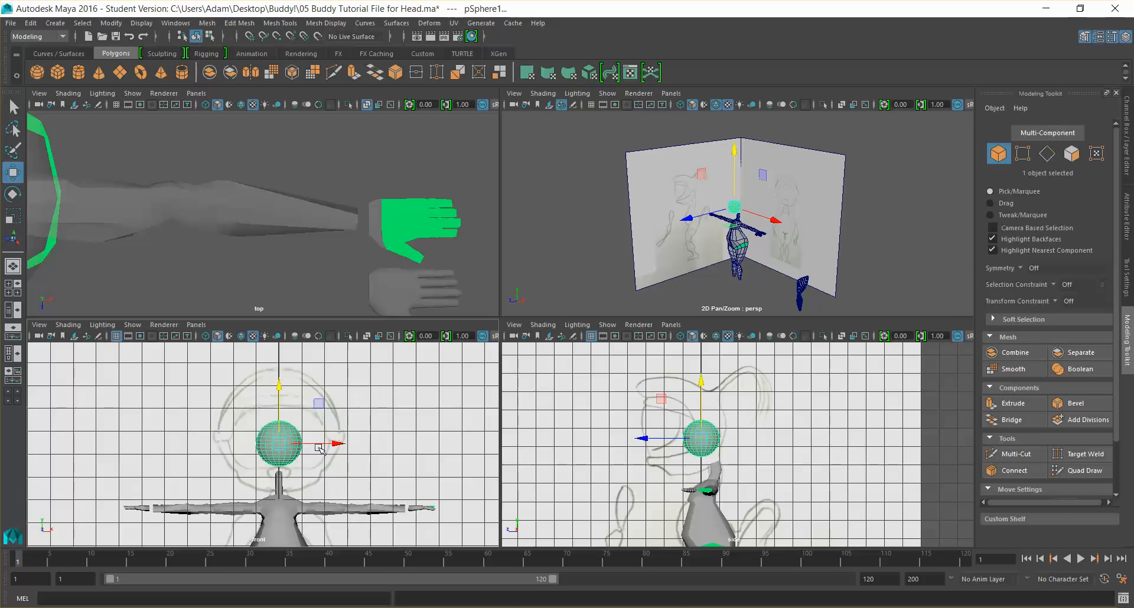
Step: Scale the sphere uniformly to about 2.67 and move it to about Y 16.03, Z 0.97 to fit the head sketches
key(r)
drag(280, 442, 347, 393)
key(w)
drag(280, 388, 279, 374)
mouse_move(644, 429)
mouse_down()
mouse_move(617, 429)
mouse_move(627, 429)
mouse_up()
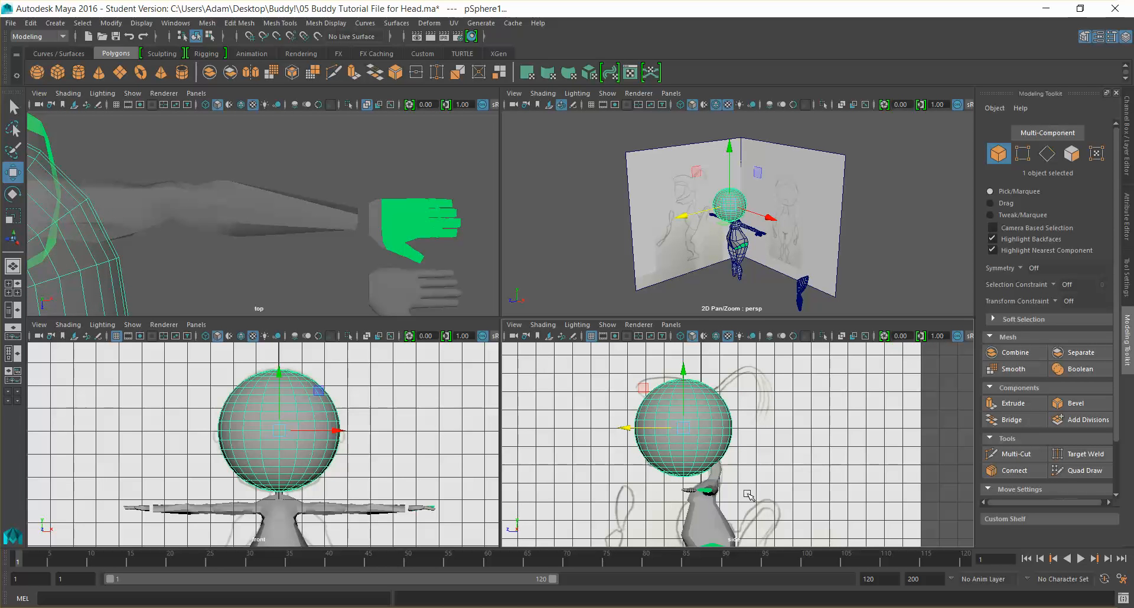
Step: Set the sphere's Subdivisions Axis and Subdivisions Height to 100
click(1126, 134)
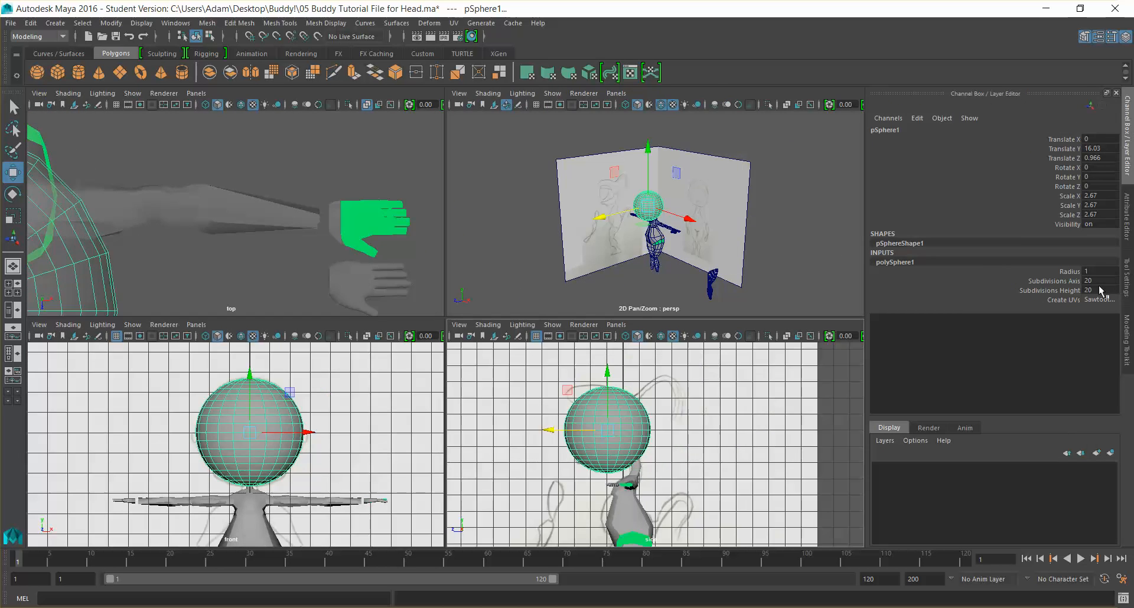
drag(1093, 281, 1095, 289)
text(60)
key(Return)
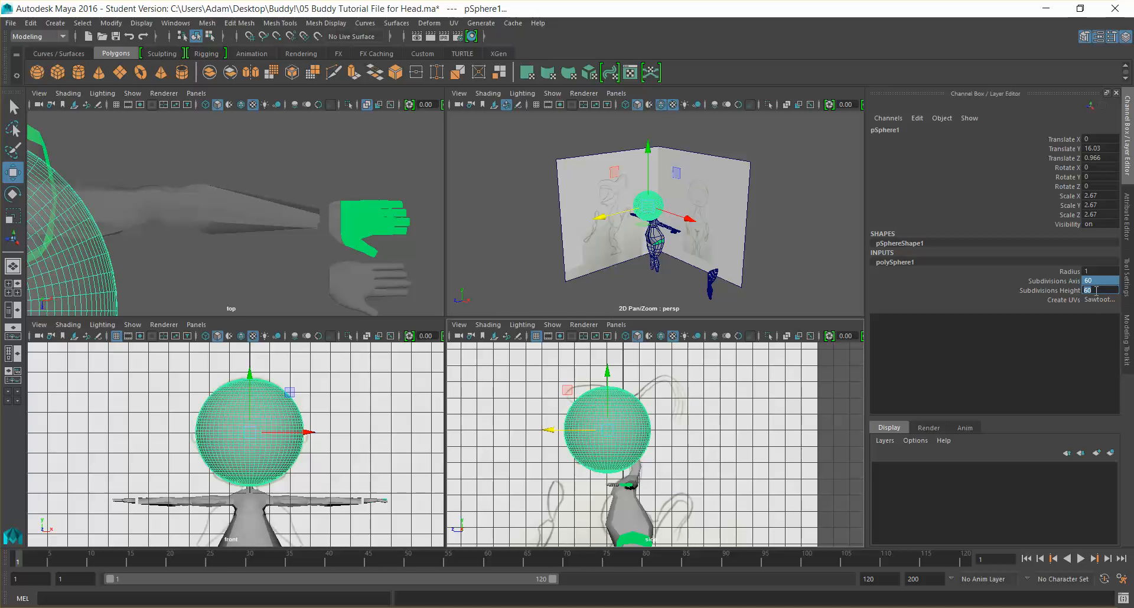
key(Return)
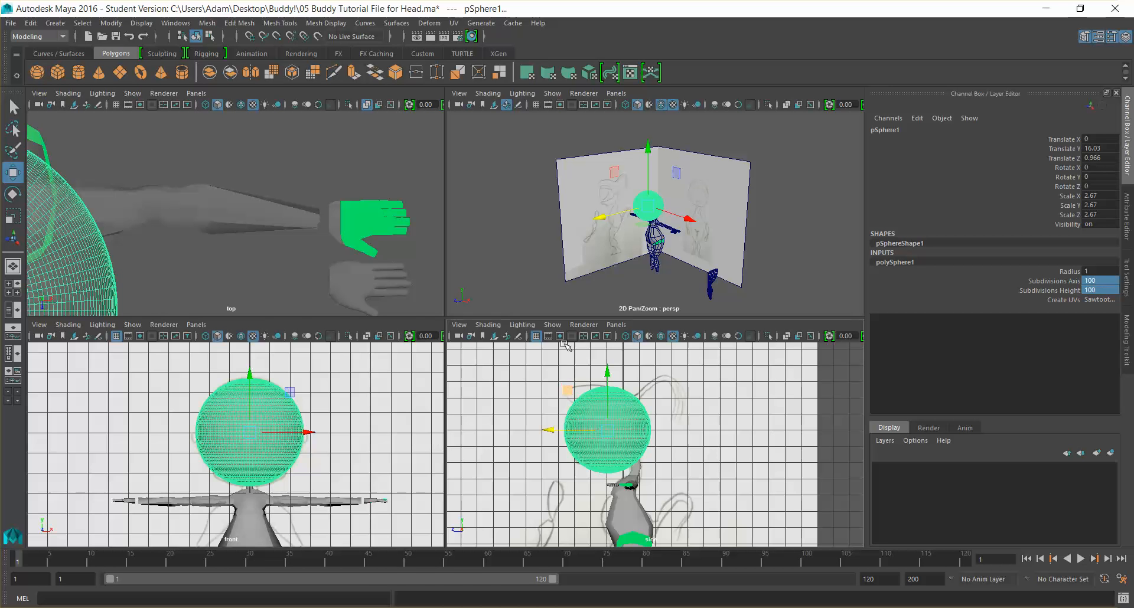
Step: Maximize the perspective view, deselect the sphere and examine the dense head sphere against the body and reference sketches
key(space)
alt+drag(505, 336, 470, 455)
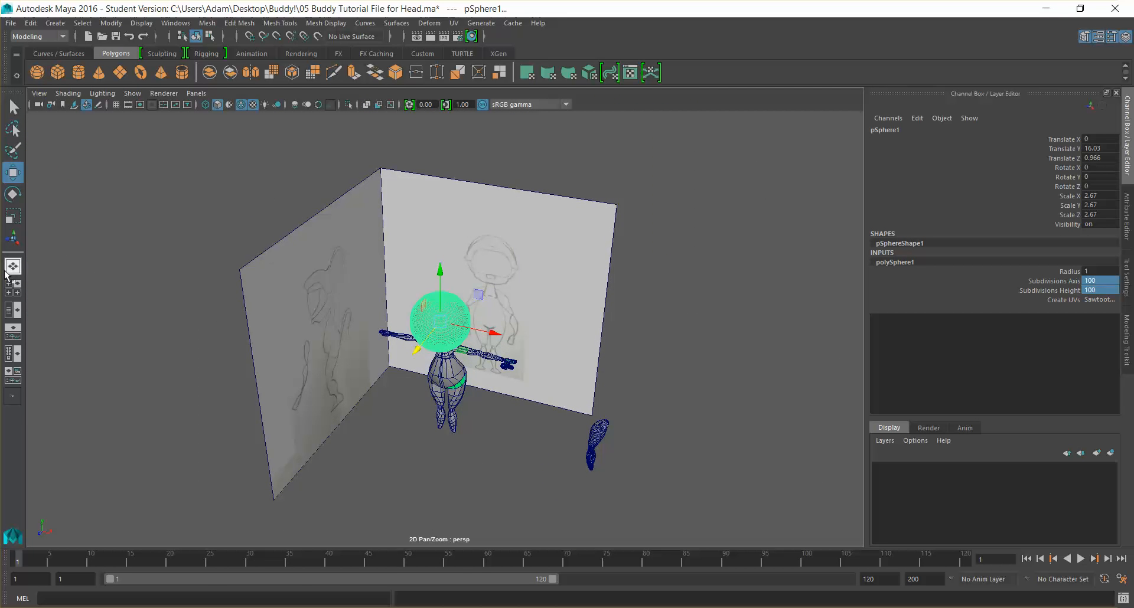
alt+drag(525, 441, 446, 414)
click(471, 496)
scroll(471, 495, up, 5)
alt+drag(471, 466, 576, 493)
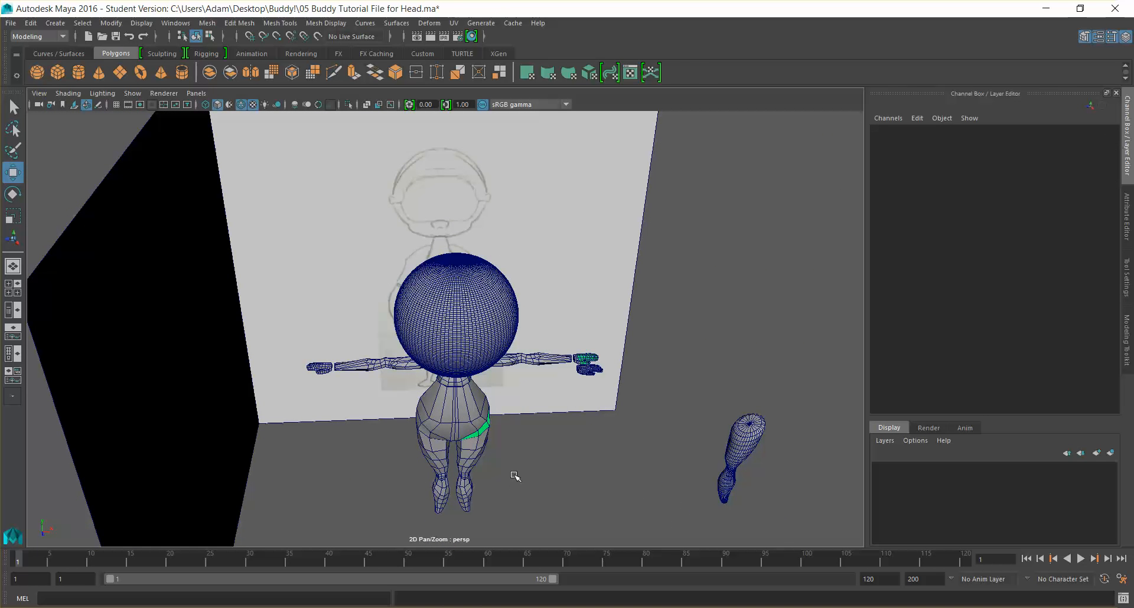
mouse_move(545, 452)
alt+mouse_down()
mouse_move(520, 406)
mouse_move(531, 382)
mouse_move(503, 410)
mouse_move(438, 355)
mouse_move(473, 349)
alt+mouse_up()
scroll(473, 349, up, 6)
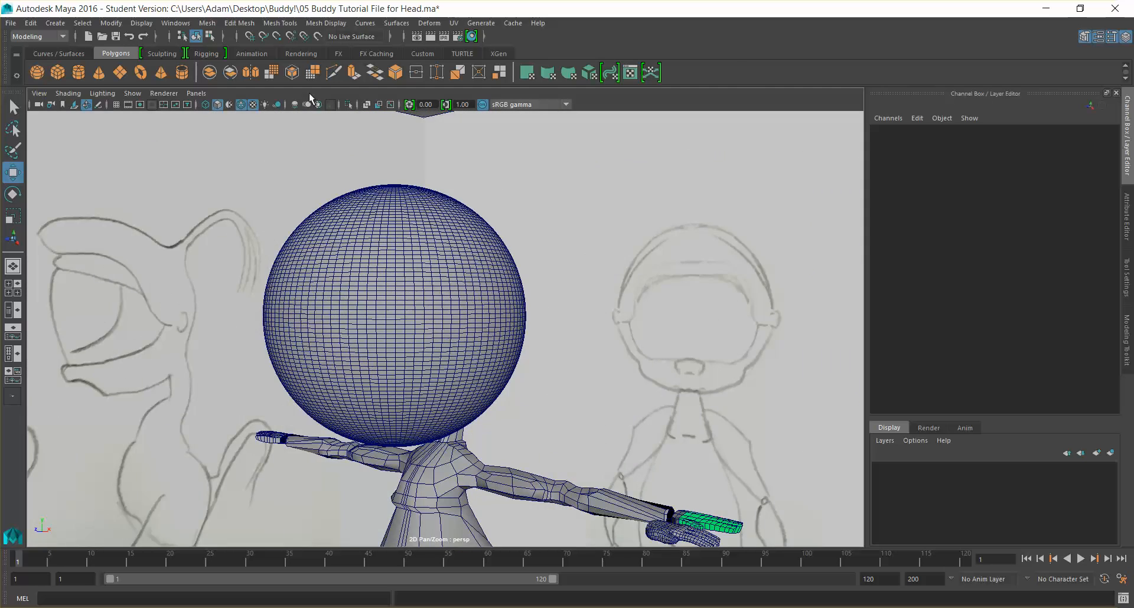
mouse_move(407, 307)
alt+mouse_down()
mouse_move(446, 316)
mouse_move(397, 250)
alt+mouse_up()
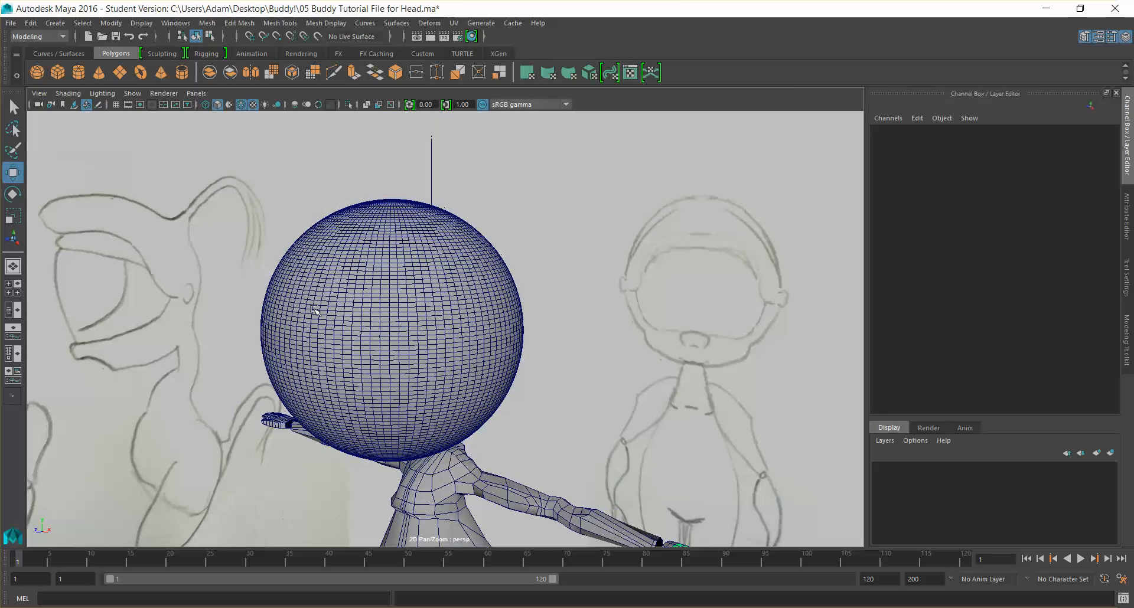
Step: Turn off the wireframe overlay on shaded objects in the perspective view
click(196, 93)
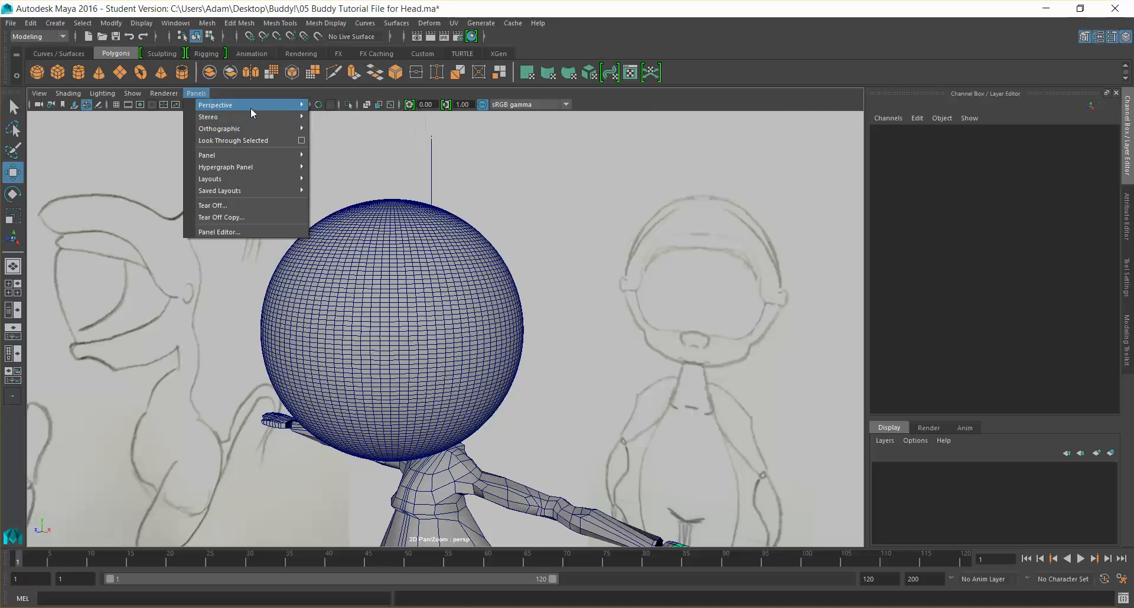
click(189, 94)
click(241, 105)
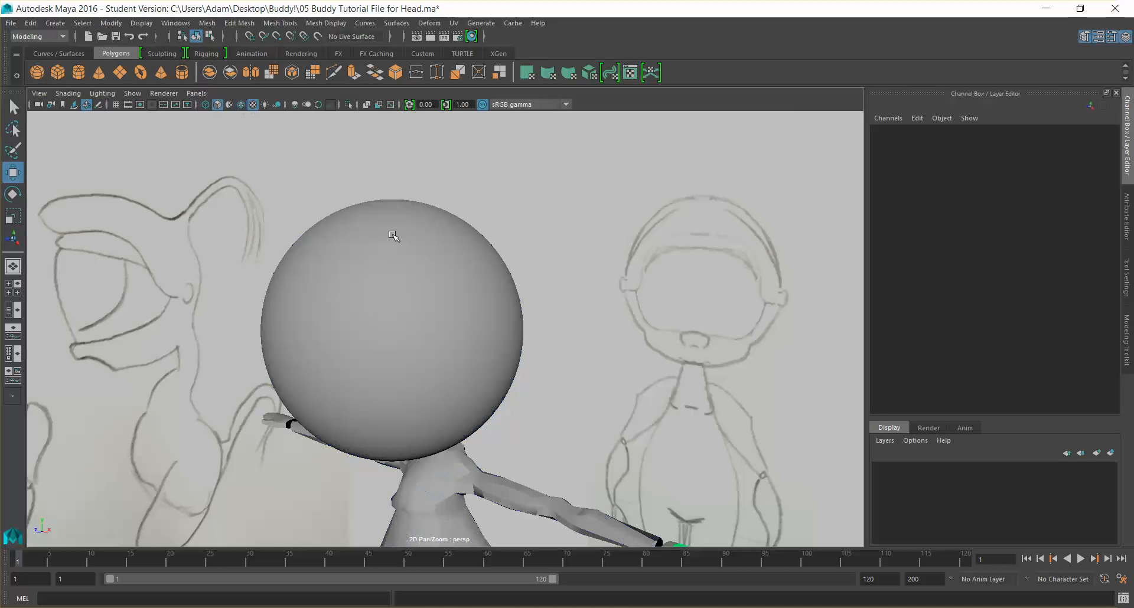
Step: Scale the head sphere uniformly to about 2.085 and deselect it
mouse_move(369, 330)
alt+mouse_down()
mouse_move(436, 337)
mouse_move(370, 302)
mouse_move(397, 286)
mouse_move(362, 286)
alt+mouse_up()
click(387, 304)
key(r)
alt+drag(433, 300, 341, 182)
alt+drag(426, 355, 528, 365)
click(849, 484)
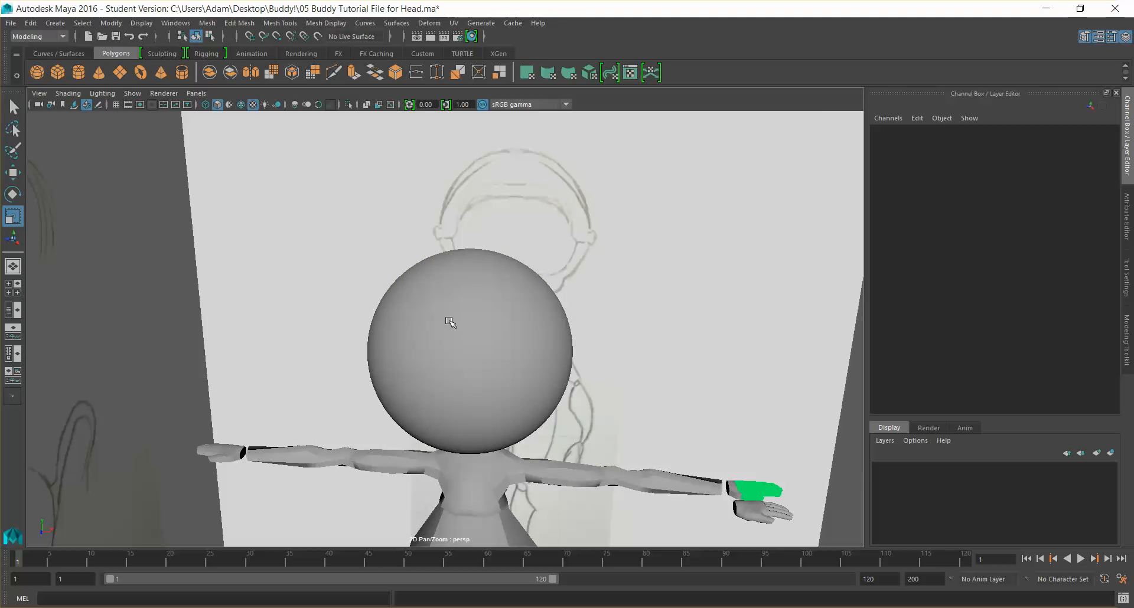
Step: Select the head sphere, float the Sculpting Tools list beside the model and activate the Sculpt Tool
click(530, 394)
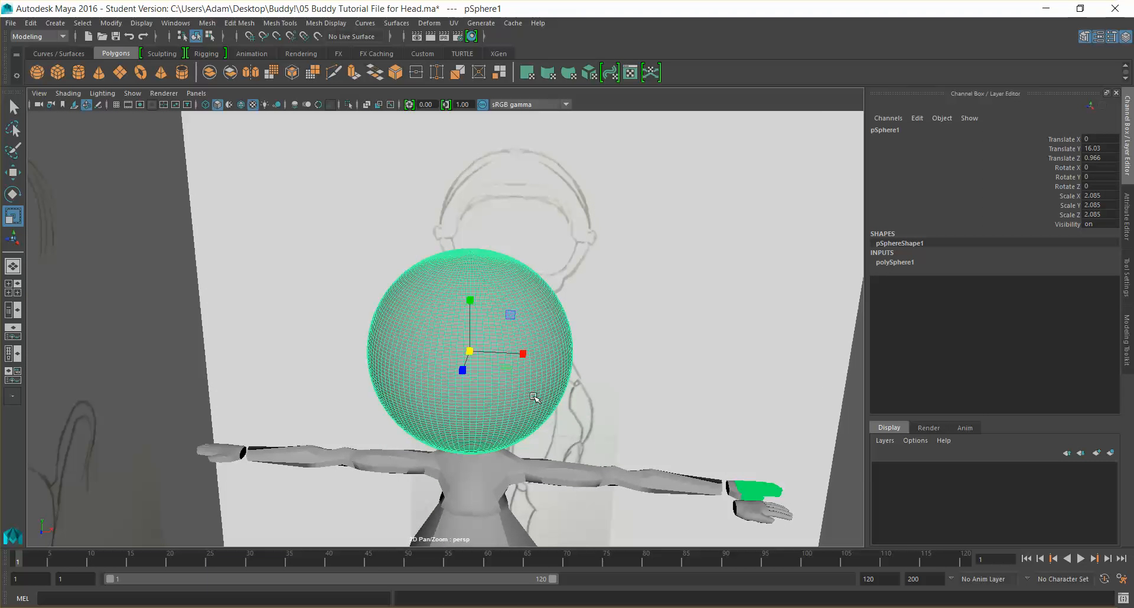
click(280, 23)
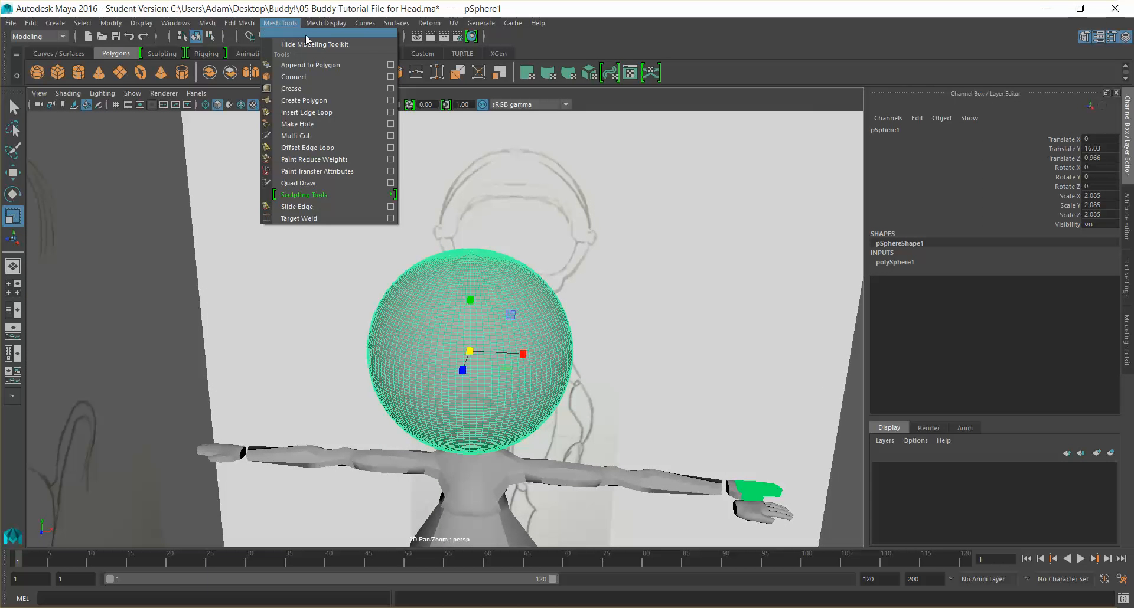
mouse_move(342, 195)
click(445, 190)
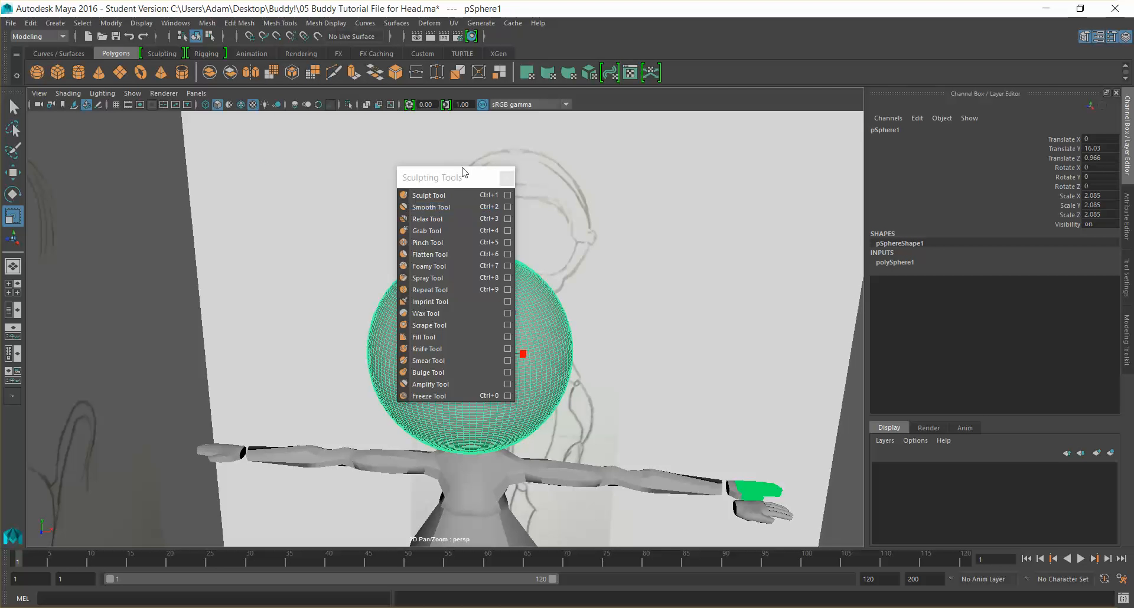
mouse_move(506, 184)
mouse_down()
mouse_move(750, 186)
mouse_move(743, 172)
mouse_up()
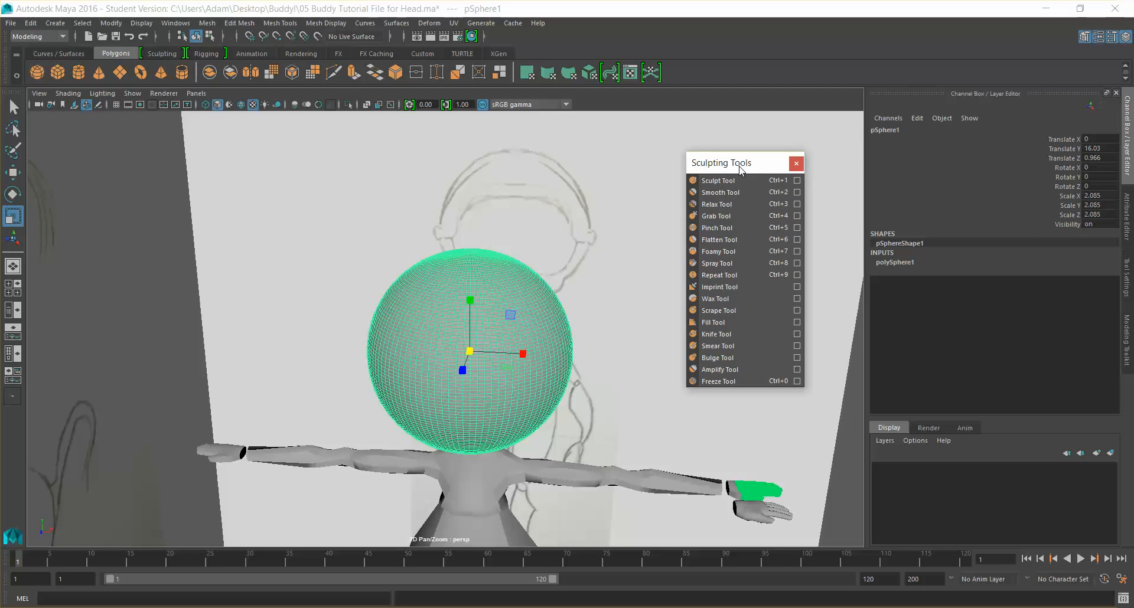
click(732, 193)
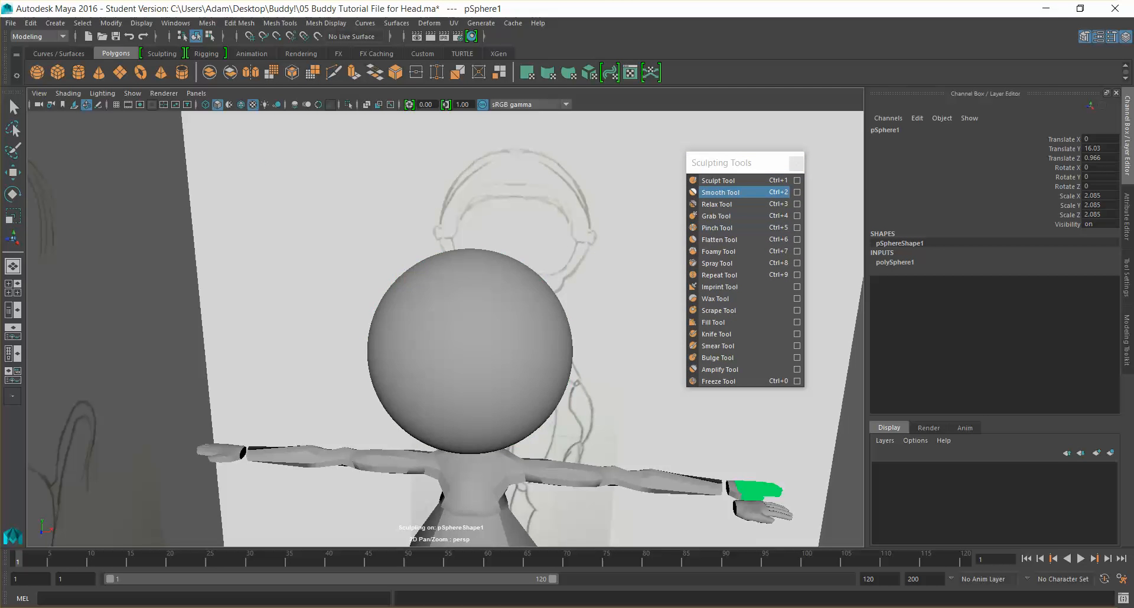
Step: Try several Sculpt Tool strokes on the front of the head sphere and undo them
alt+drag(566, 306, 524, 301)
alt+drag(414, 359, 452, 362)
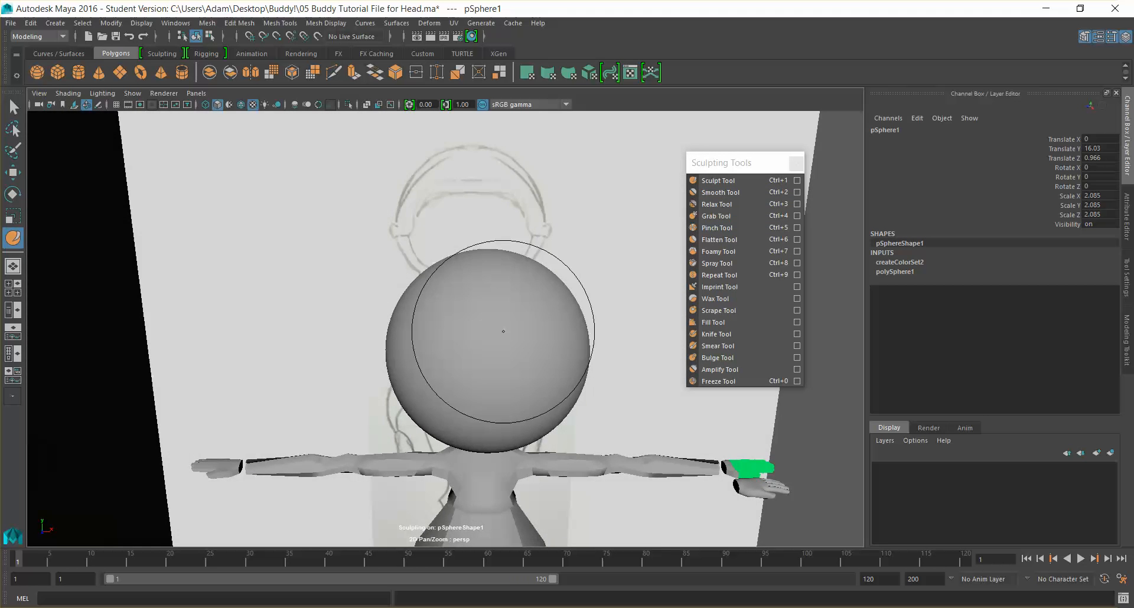
alt+drag(493, 330, 466, 337)
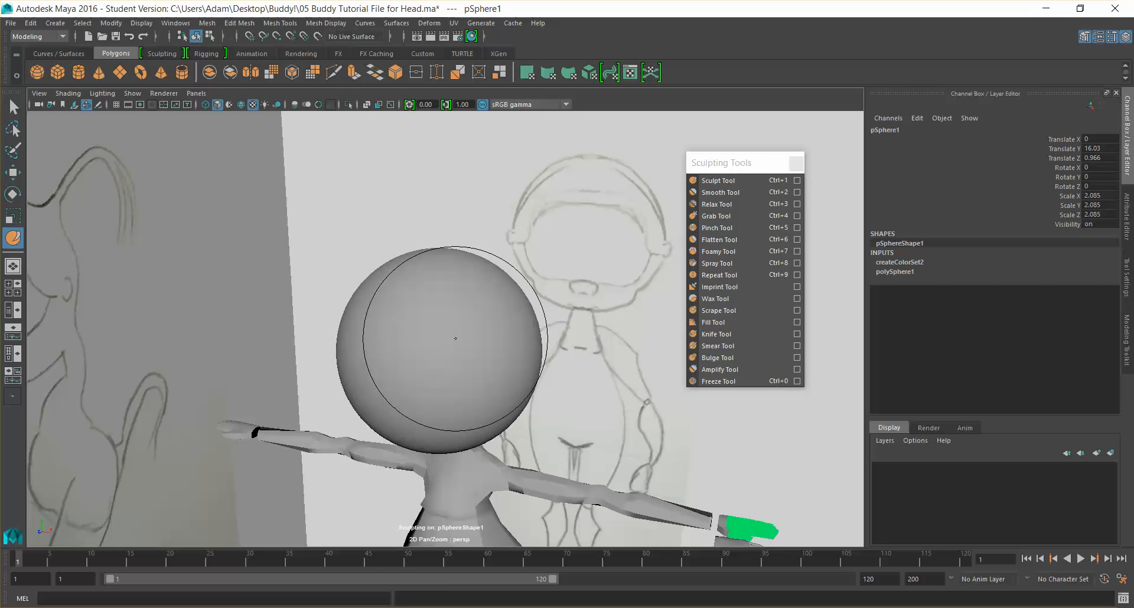
mouse_move(470, 343)
mouse_down()
mouse_move(416, 343)
mouse_move(480, 332)
mouse_move(455, 332)
mouse_move(497, 320)
mouse_move(494, 295)
mouse_move(509, 331)
mouse_move(479, 378)
mouse_move(493, 317)
mouse_move(452, 345)
mouse_move(539, 351)
mouse_up()
key(ctrl+z)
key(ctrl+z)
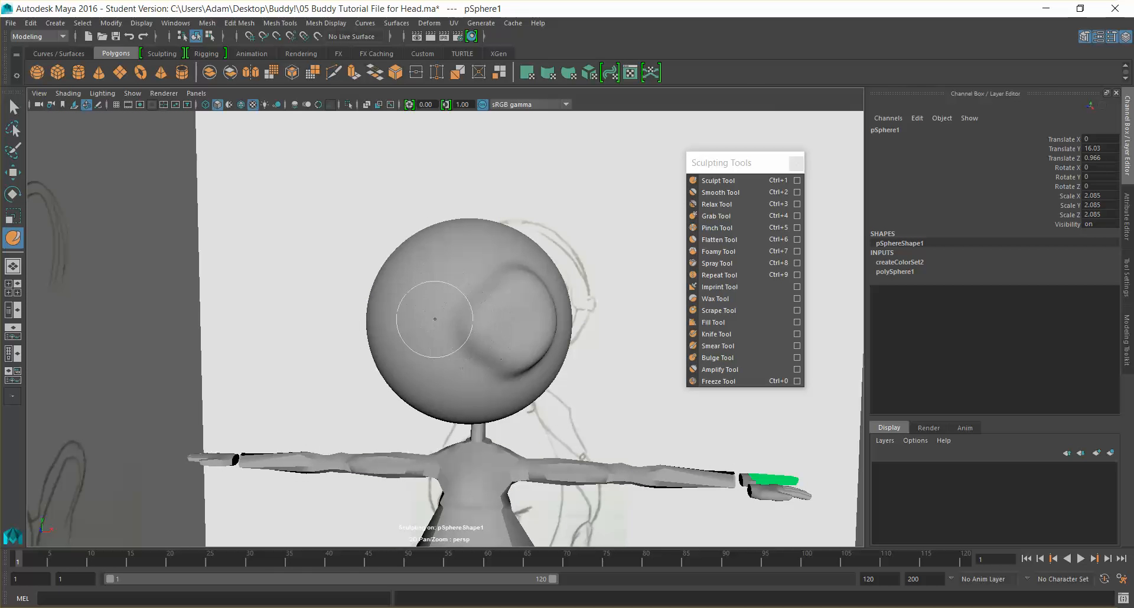
mouse_move(507, 273)
mouse_down()
mouse_move(531, 334)
mouse_move(521, 365)
mouse_up()
key(ctrl+z)
mouse_move(524, 268)
mouse_down()
mouse_move(482, 256)
mouse_move(455, 279)
mouse_move(512, 267)
mouse_move(530, 294)
mouse_move(534, 354)
mouse_move(502, 384)
mouse_move(480, 382)
mouse_move(477, 399)
mouse_up()
key(ctrl+z)
key(ctrl+z)
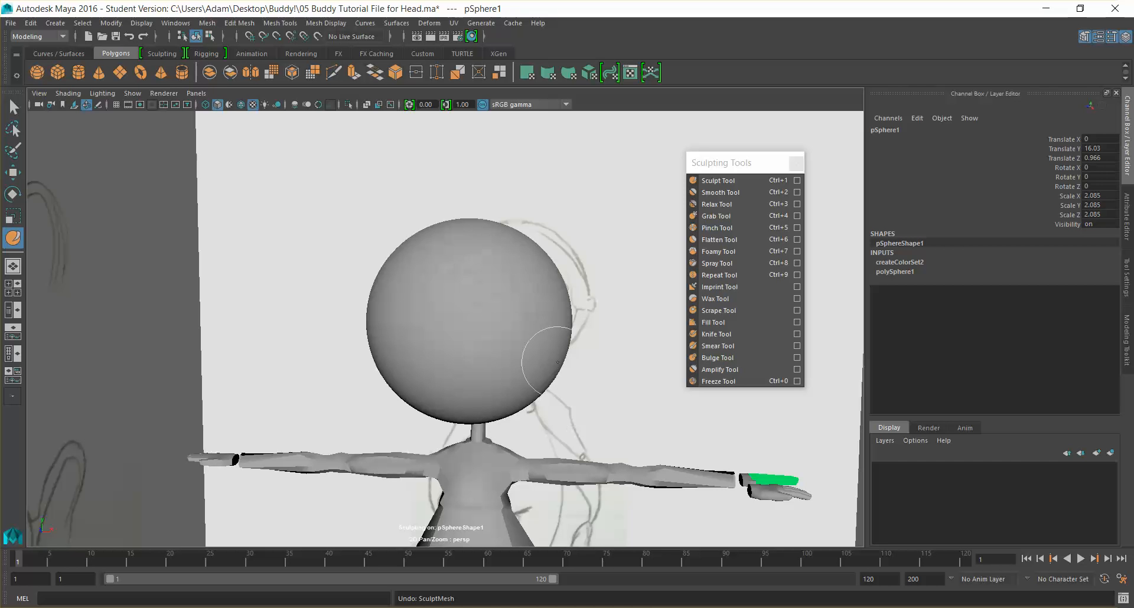
Step: Display the Sculpt Tool's settings and set its mirroring to Object X
alt+drag(503, 318, 595, 316)
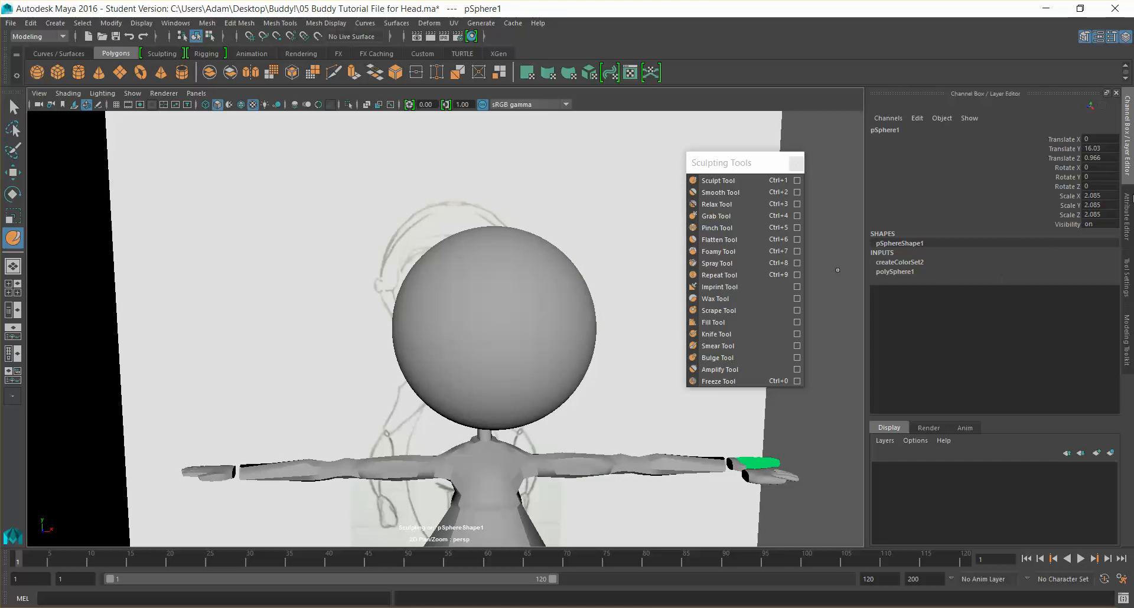
click(1128, 284)
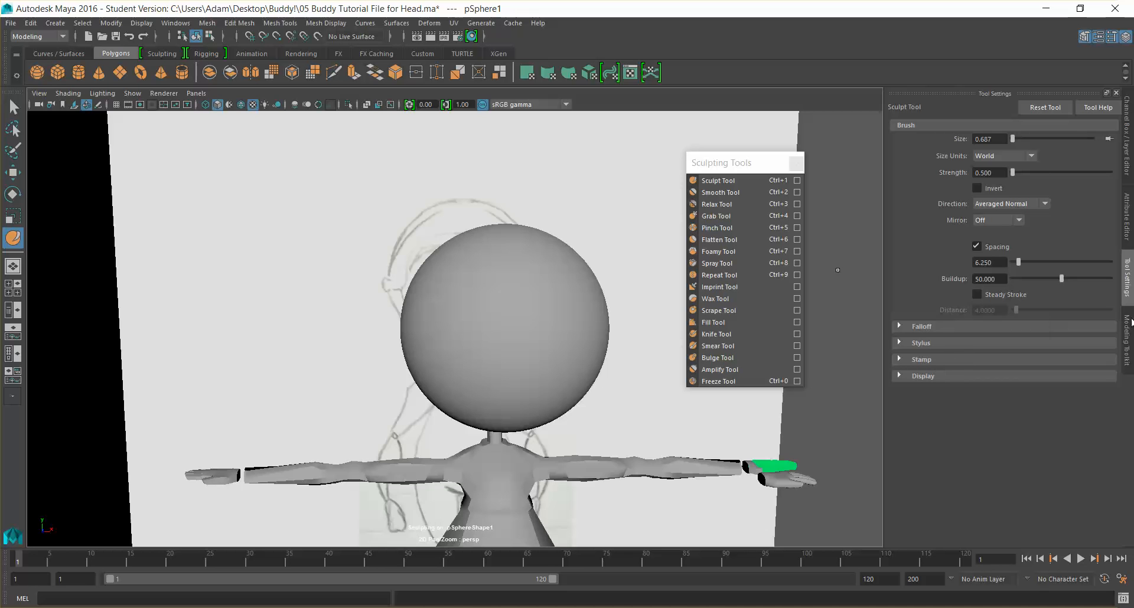
click(948, 378)
click(947, 377)
click(938, 358)
click(938, 357)
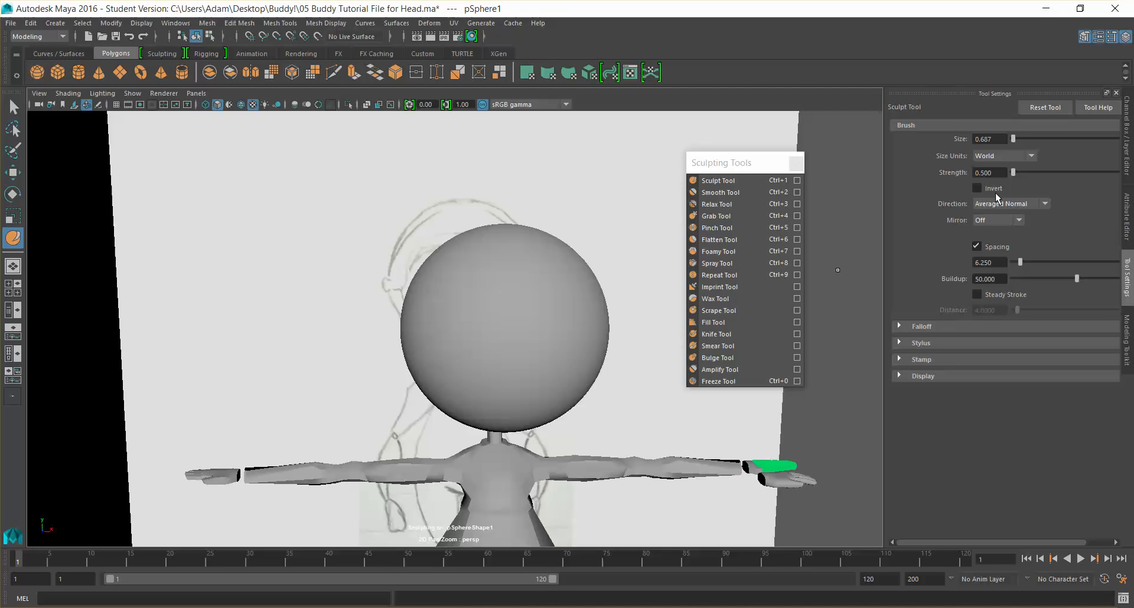
click(1004, 222)
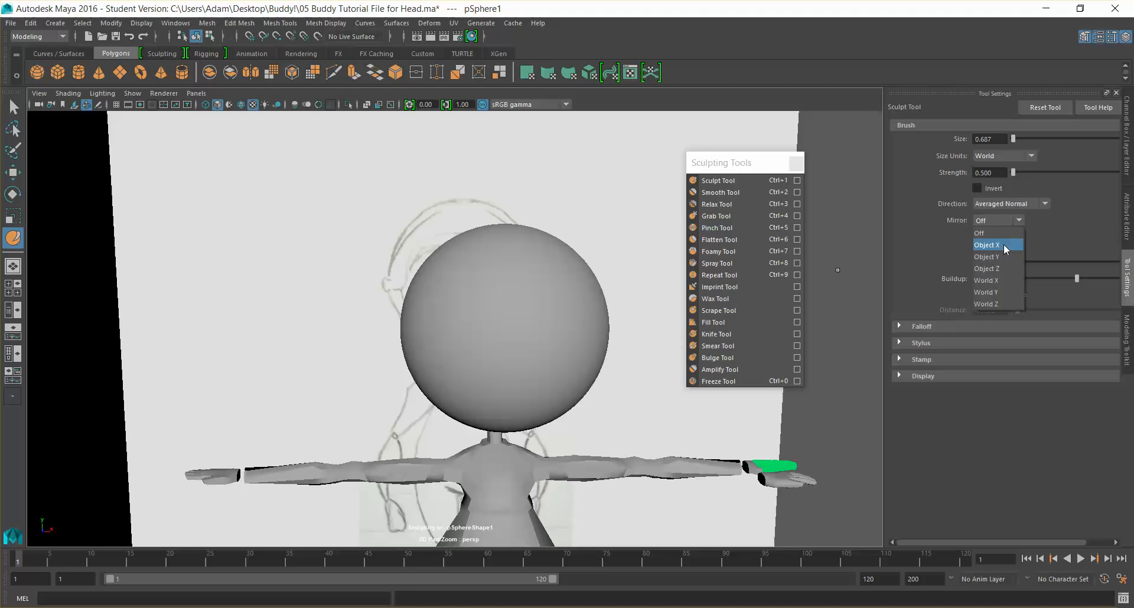
click(1004, 243)
Step: Test mirrored strokes on the head sphere, reduce the Sculpt Tool's strength to 0.25 and undo the test stroke
mouse_move(552, 311)
alt+mouse_down()
mouse_move(537, 309)
mouse_move(557, 310)
alt+mouse_up()
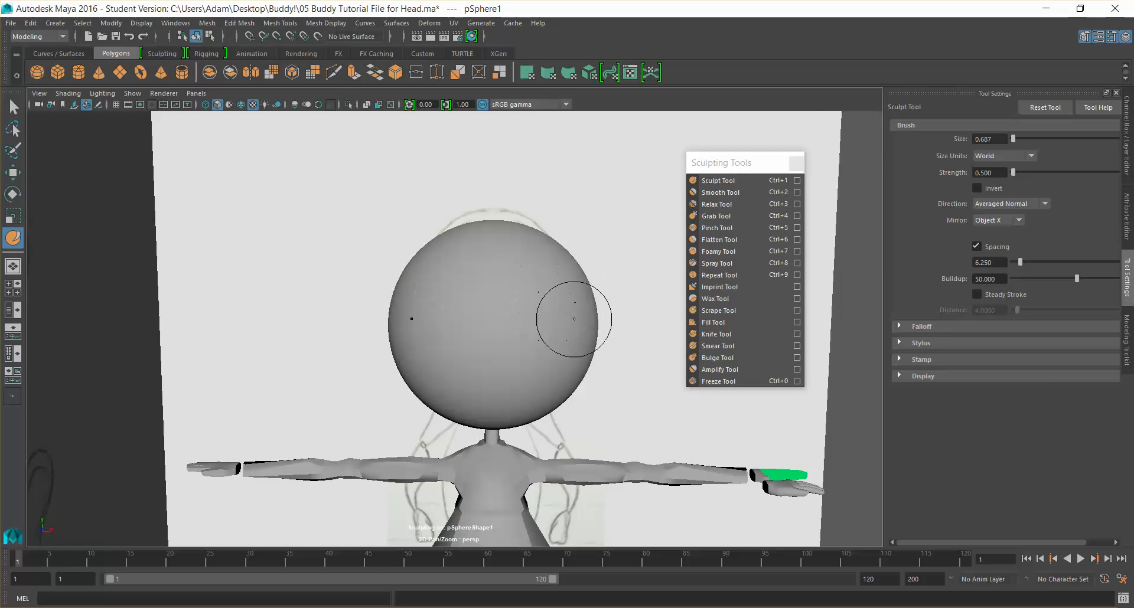
mouse_move(508, 287)
mouse_down()
mouse_move(558, 287)
mouse_move(570, 304)
mouse_up()
alt+drag(593, 316, 526, 305)
alt+middle_drag(526, 304, 645, 229)
scroll(536, 256, up, 1)
mouse_move(536, 256)
alt+mouse_down()
mouse_move(623, 254)
mouse_move(589, 283)
mouse_move(590, 260)
mouse_move(626, 265)
mouse_move(610, 271)
alt+mouse_up()
scroll(626, 251, down, 2)
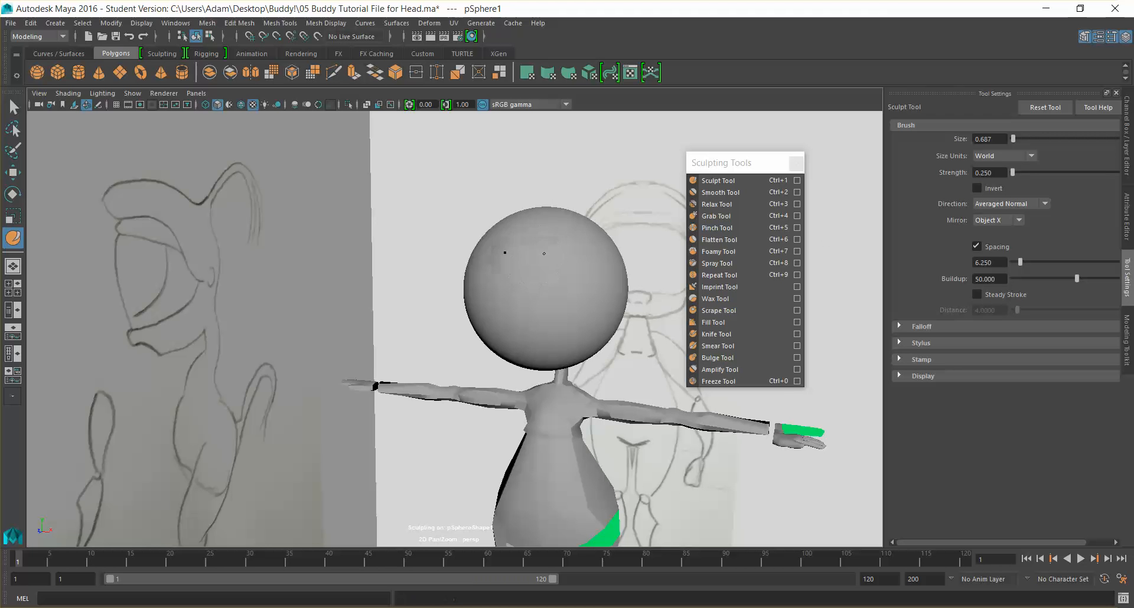
alt+drag(547, 258, 590, 271)
key(ctrl+z)
scroll(572, 244, up, 8)
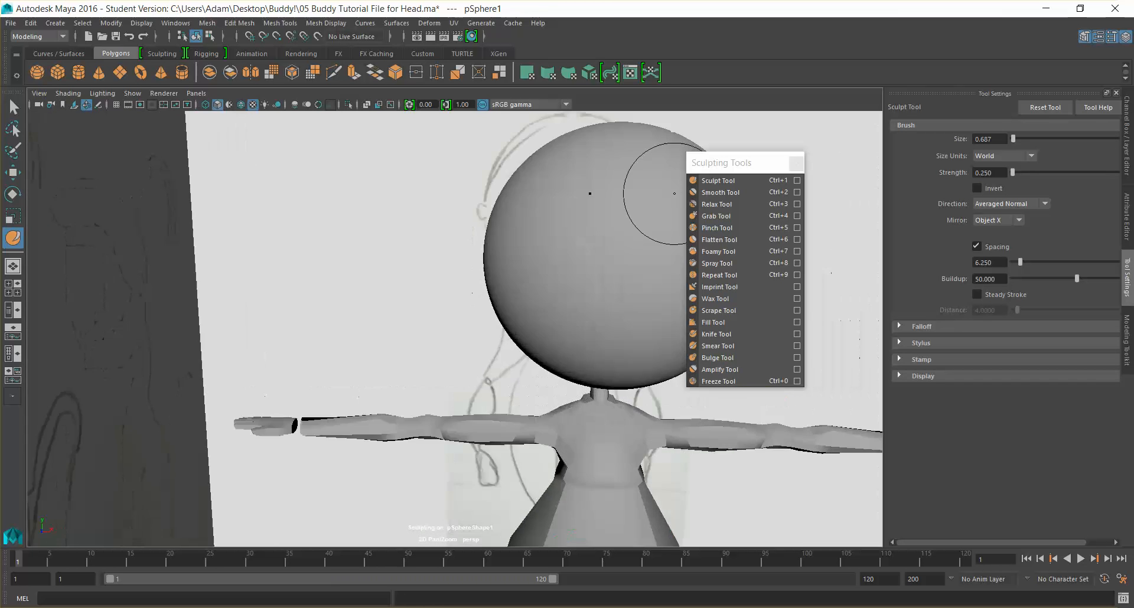
mouse_move(481, 246)
alt+mouse_down()
mouse_move(508, 251)
mouse_move(506, 224)
alt+mouse_up()
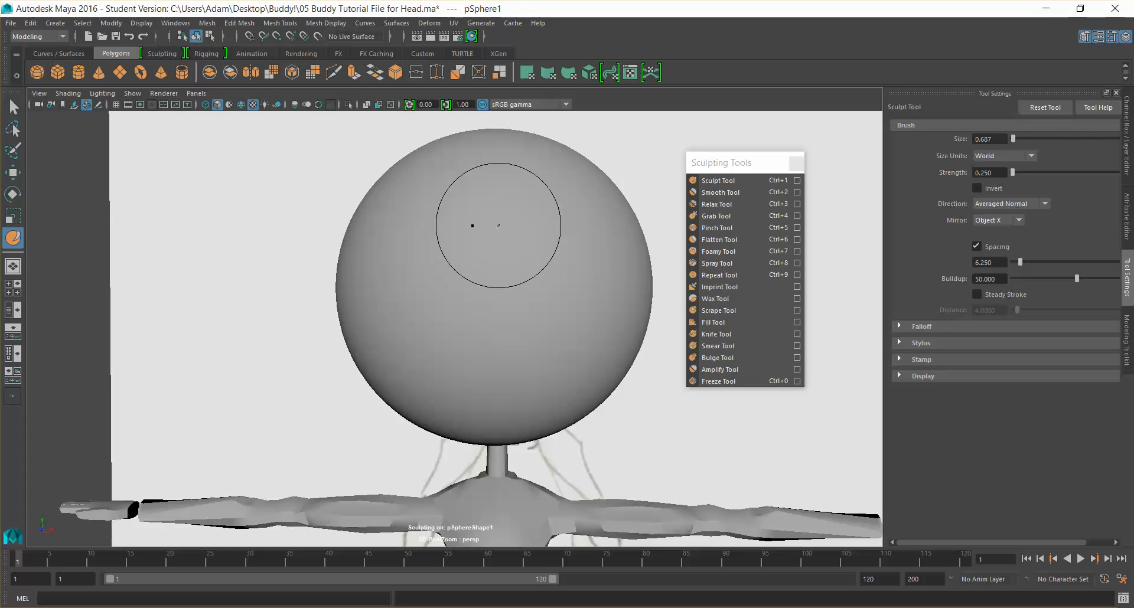
Step: Sculpt mirrored brow ridges across the upper face and build up volume down the face's centre line
drag(434, 204, 380, 223)
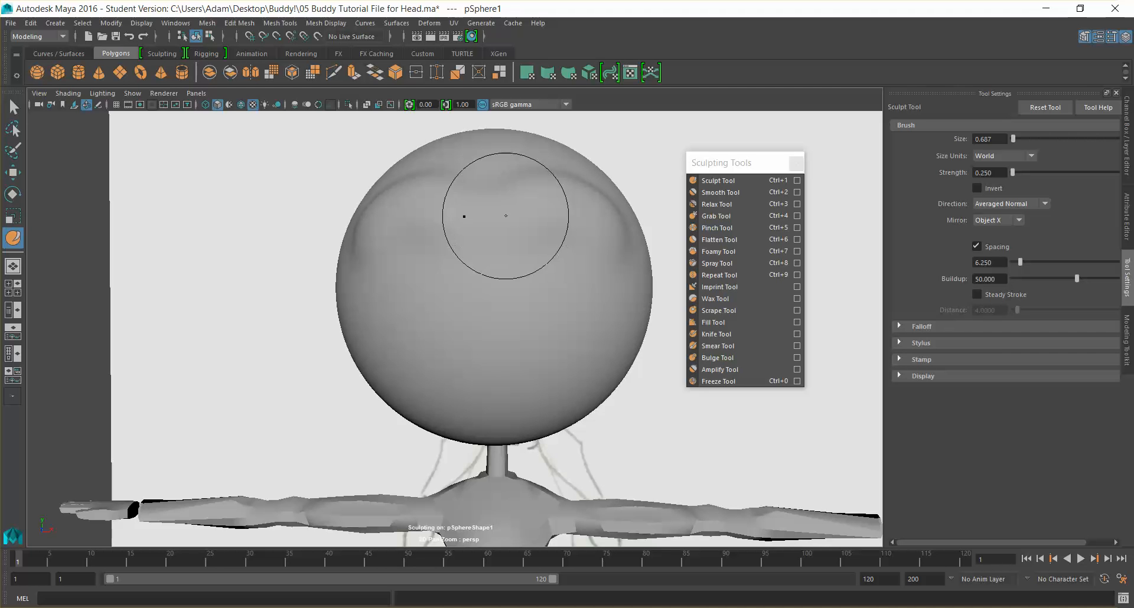
drag(495, 216, 488, 269)
drag(496, 313, 493, 341)
alt+drag(594, 338, 535, 336)
alt+middle_drag(532, 336, 579, 261)
scroll(579, 261, up, 2)
drag(500, 334, 495, 348)
Step: Sculpt the lower face and chin outward, following the side profile of the head
mouse_move(576, 331)
alt+mouse_down()
mouse_move(495, 324)
mouse_move(386, 341)
mouse_move(468, 337)
mouse_move(425, 328)
alt+mouse_up()
drag(420, 335, 420, 331)
mouse_move(490, 324)
alt+mouse_down()
mouse_move(425, 347)
mouse_move(436, 354)
alt+mouse_up()
scroll(469, 310, up, 2)
alt+middle_drag(470, 309, 557, 349)
scroll(563, 350, down, 4)
mouse_move(563, 349)
alt+mouse_down()
mouse_move(603, 340)
mouse_move(526, 339)
mouse_move(601, 341)
mouse_move(652, 360)
mouse_move(591, 331)
mouse_move(520, 266)
alt+mouse_up()
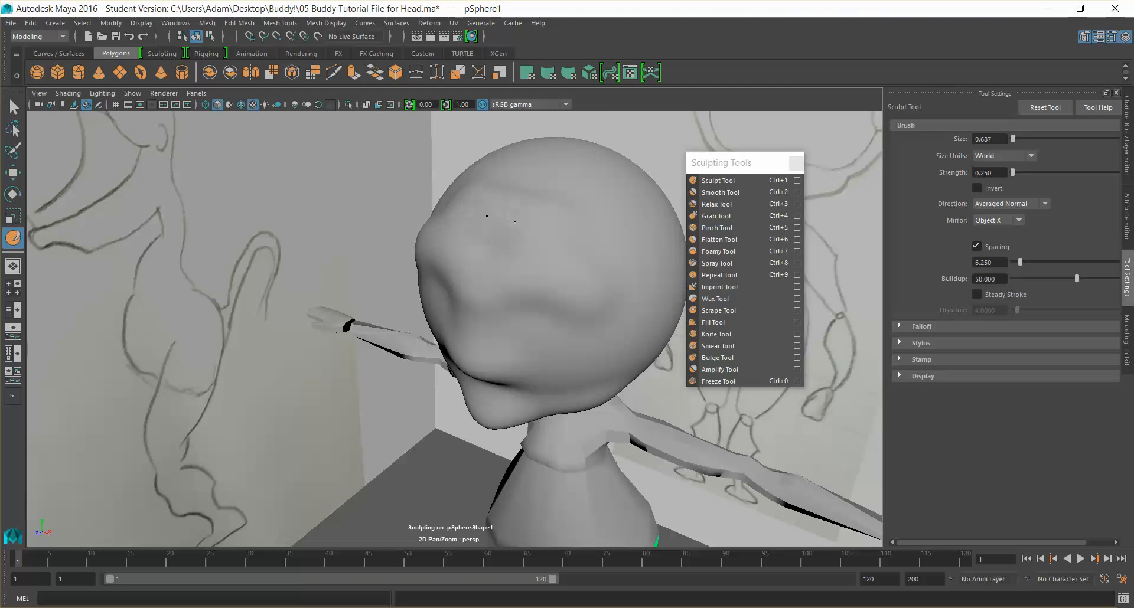
Step: Try building up the brow and upper forehead from the side, and undo those strokes
mouse_move(603, 235)
alt+mouse_down()
mouse_move(644, 277)
mouse_move(531, 299)
mouse_move(650, 253)
mouse_move(578, 282)
mouse_move(584, 255)
mouse_move(557, 203)
alt+mouse_up()
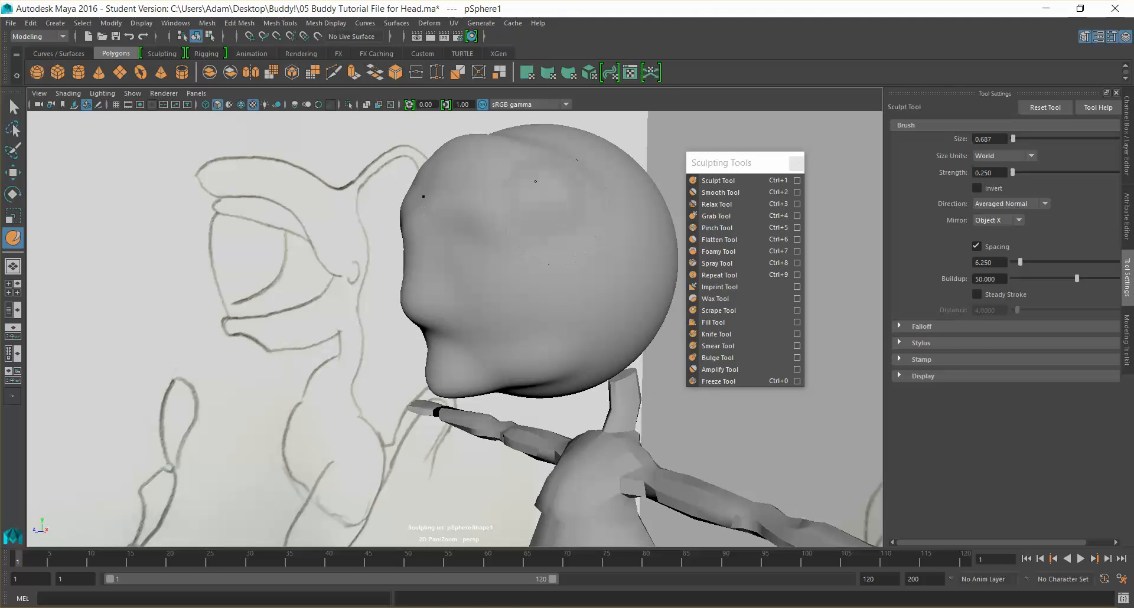
mouse_move(460, 165)
alt+mouse_down()
mouse_move(529, 190)
mouse_move(526, 172)
mouse_move(508, 166)
alt+mouse_up()
key(ctrl+z)
key(ctrl+z)
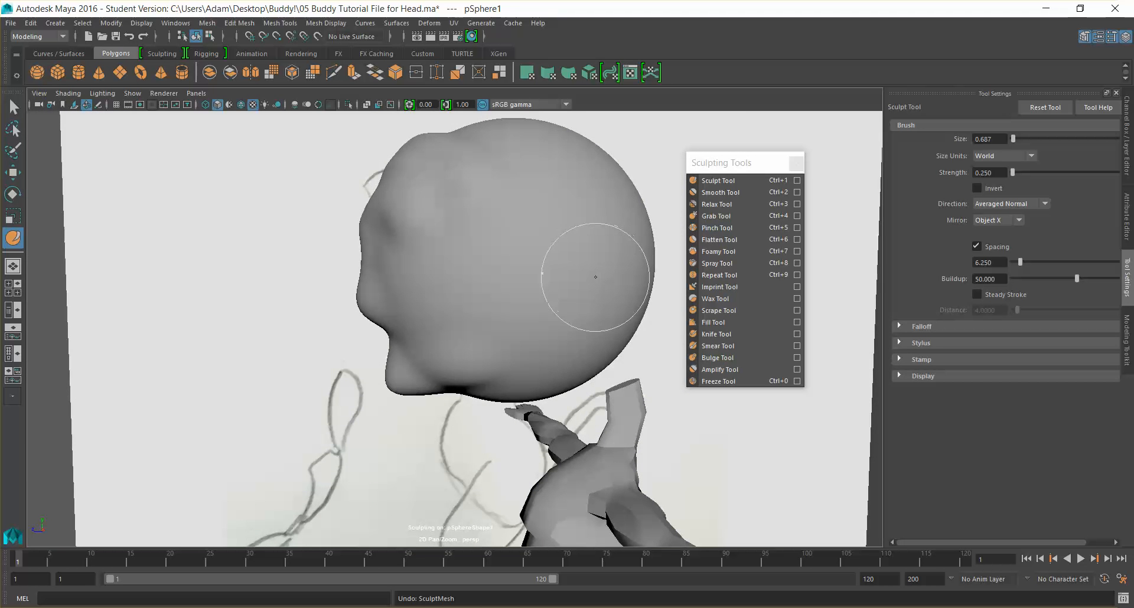
Step: Sculpt a protruding nose at the centre of the face and refine the cheeks, undoing an unwanted stroke
mouse_move(588, 278)
alt+mouse_down()
mouse_move(615, 269)
mouse_move(595, 281)
mouse_move(499, 263)
mouse_move(460, 301)
mouse_move(490, 314)
mouse_move(460, 312)
alt+mouse_up()
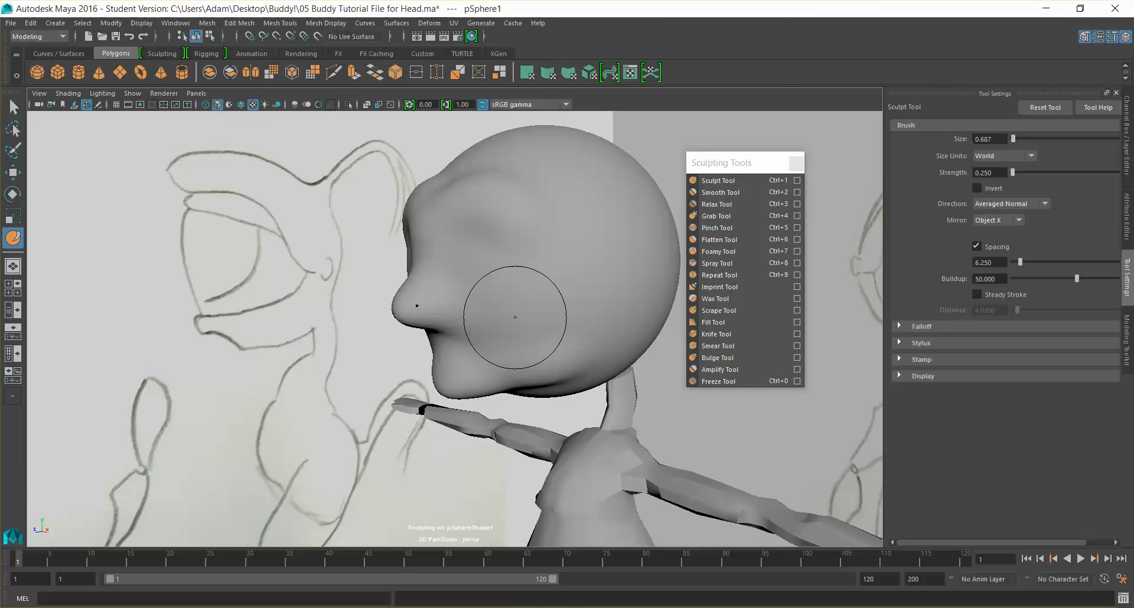
key(ctrl+z)
mouse_move(536, 329)
alt+mouse_down()
mouse_move(534, 316)
mouse_move(609, 271)
mouse_move(673, 299)
mouse_move(640, 298)
alt+mouse_up()
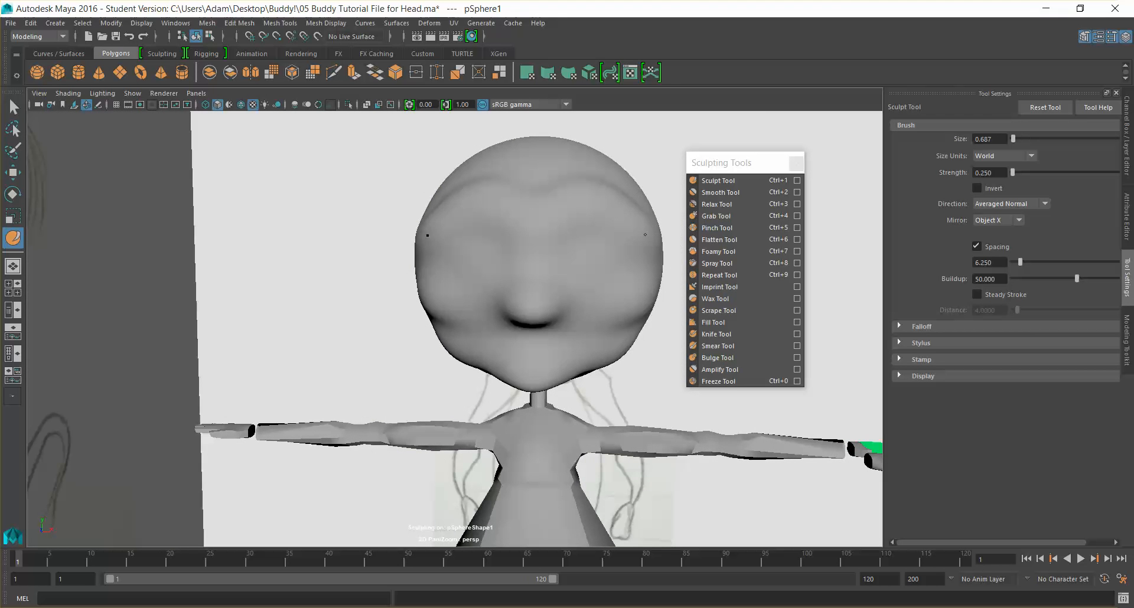
mouse_move(650, 243)
alt+mouse_down()
mouse_move(551, 265)
mouse_move(499, 248)
mouse_move(522, 271)
alt+mouse_up()
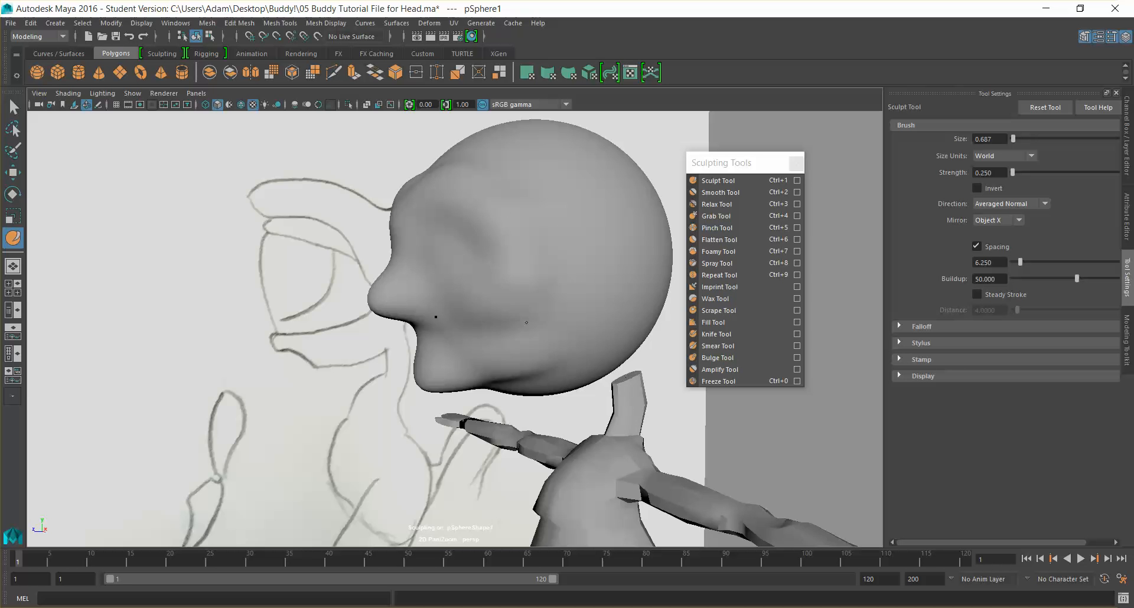
mouse_move(519, 335)
alt+mouse_down()
mouse_move(587, 301)
mouse_move(632, 295)
mouse_move(617, 319)
mouse_move(607, 316)
mouse_move(670, 296)
alt+mouse_up()
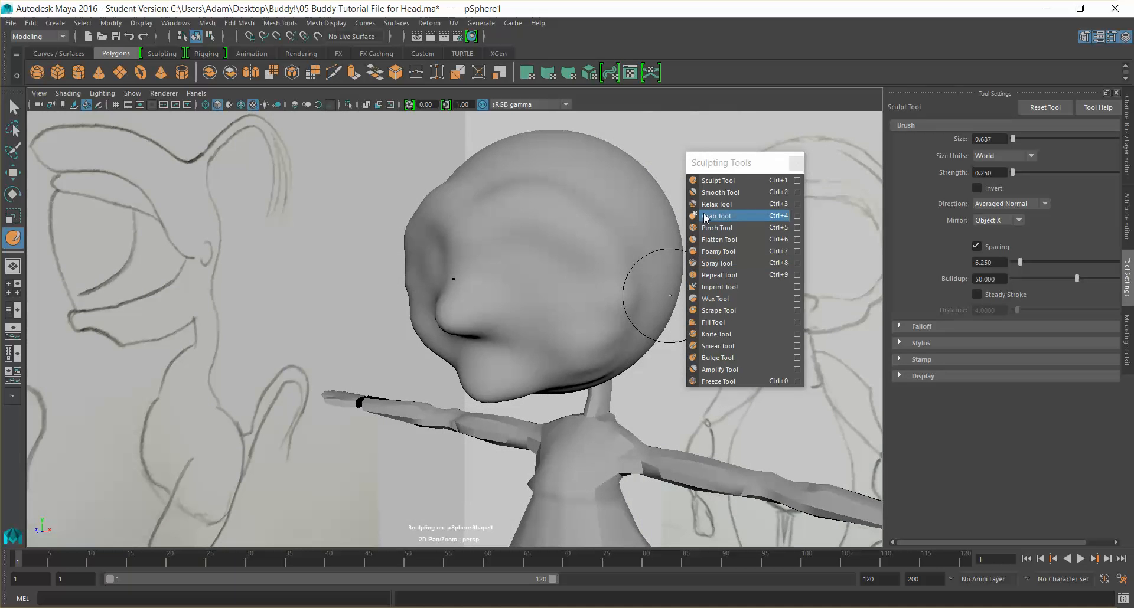
Step: Switch to the Smooth Tool, move the sculpting palette off the head and work on the jaw crease up close
click(726, 193)
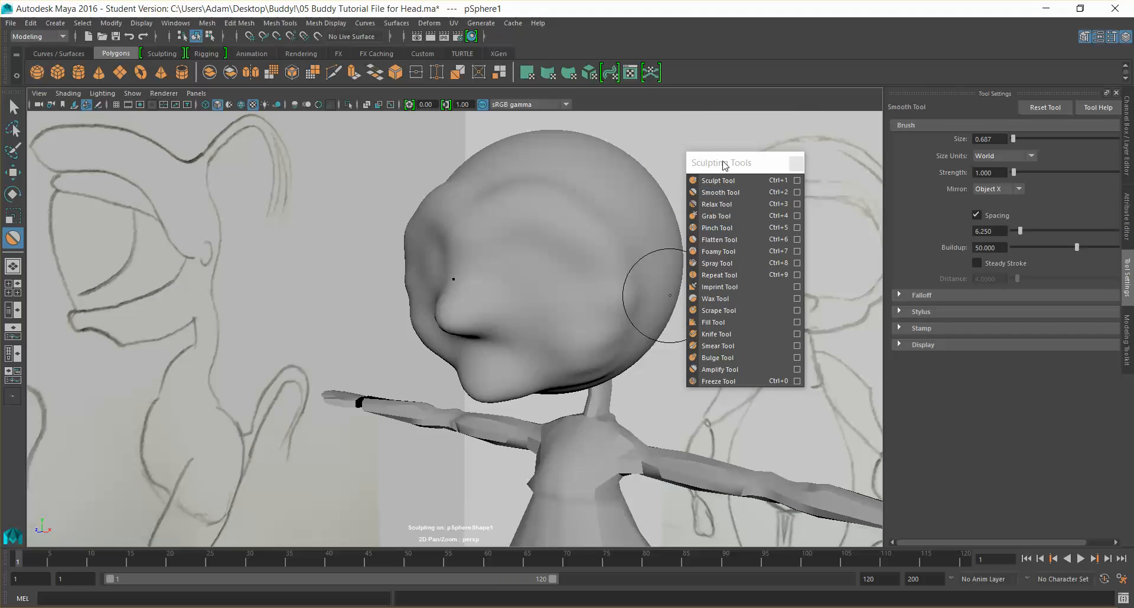
drag(726, 162, 779, 162)
alt+drag(598, 356, 553, 321)
scroll(528, 324, up, 5)
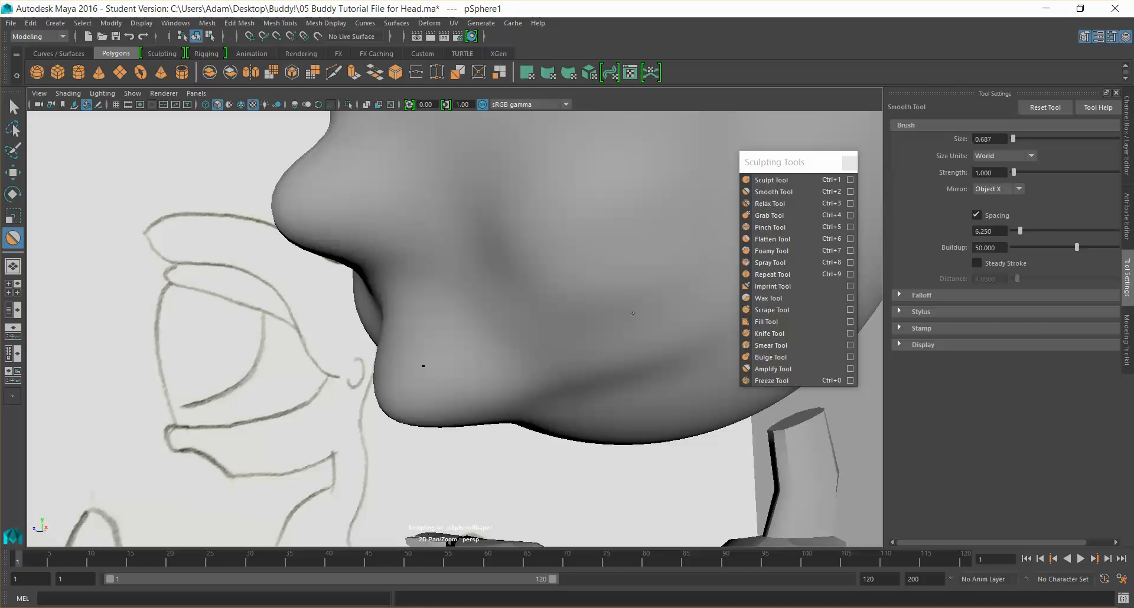
scroll(625, 316, down, 2)
alt+middle_drag(623, 311, 558, 314)
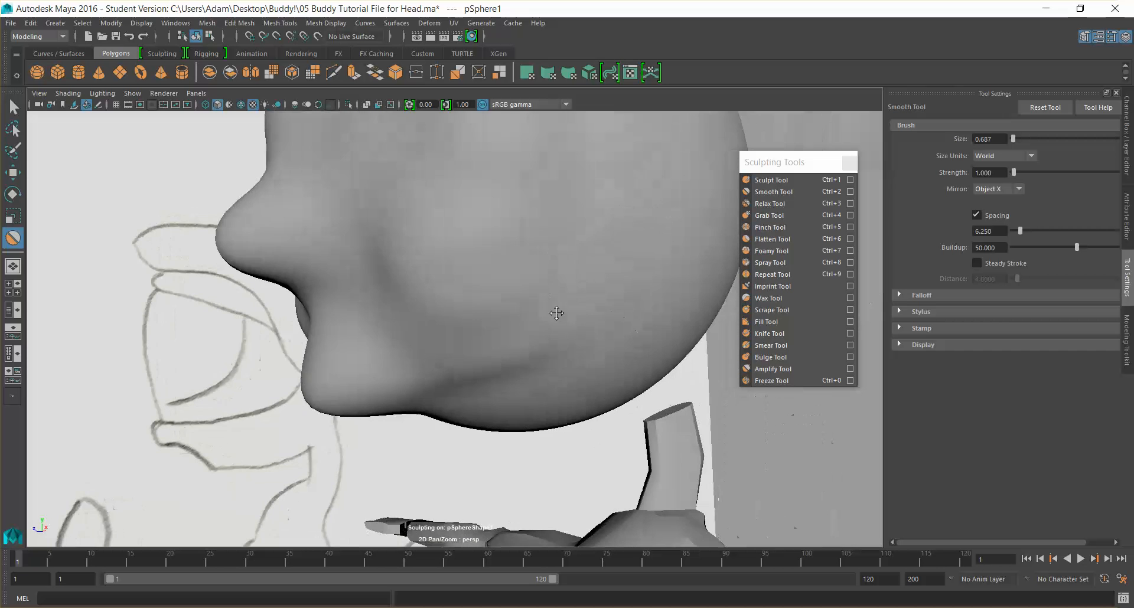
Step: Try the Relax Tool on the jaw, undo it, and smooth the crease with the Smooth Tool at strength 7.834
click(769, 203)
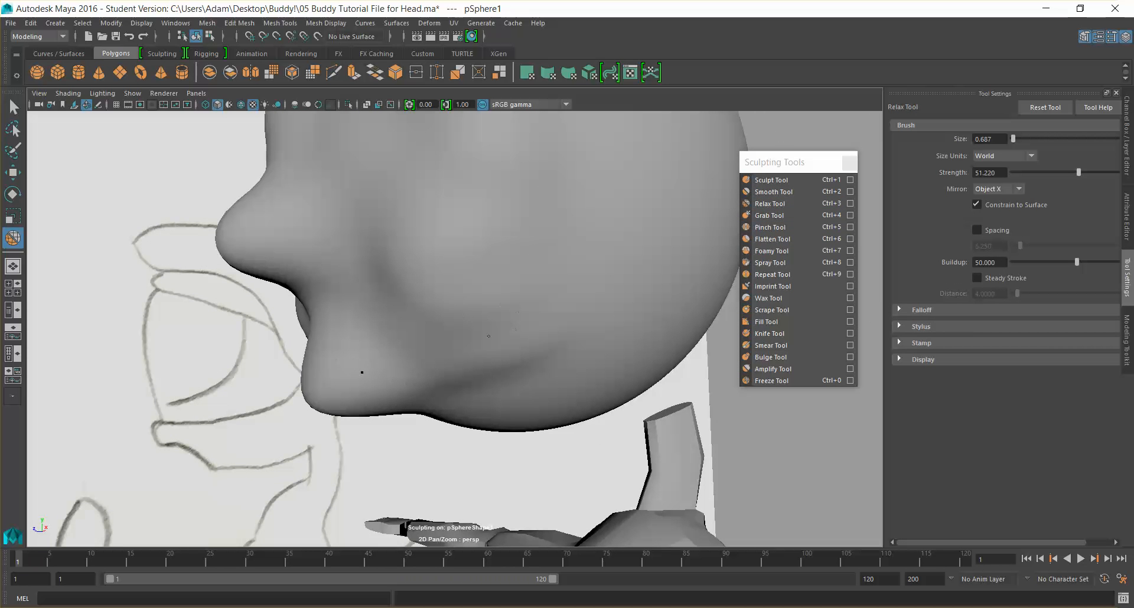
key(ctrl+z)
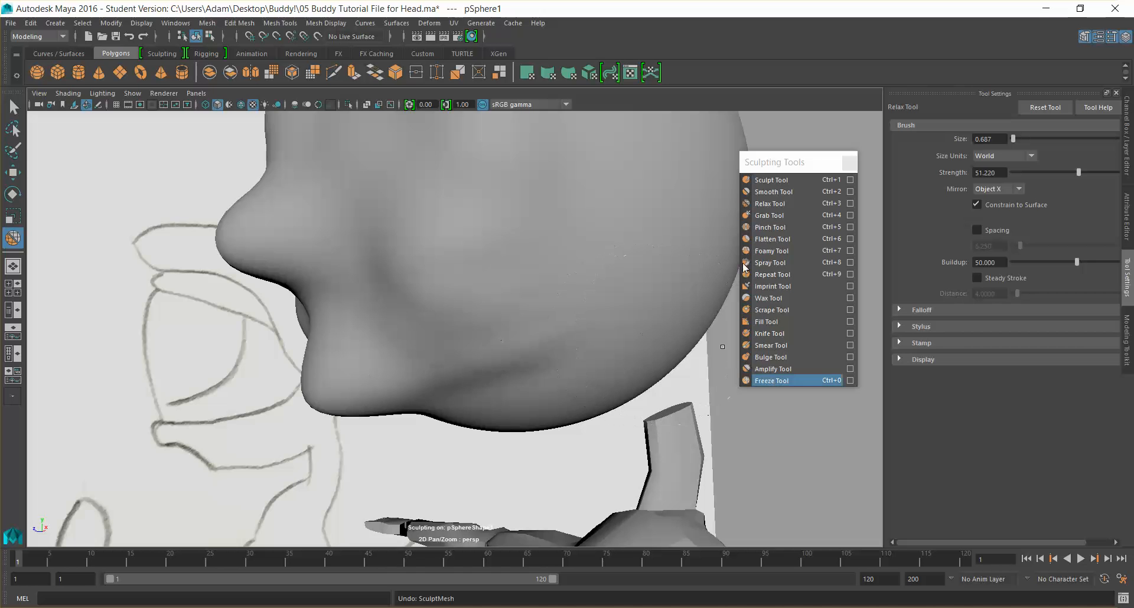
click(787, 192)
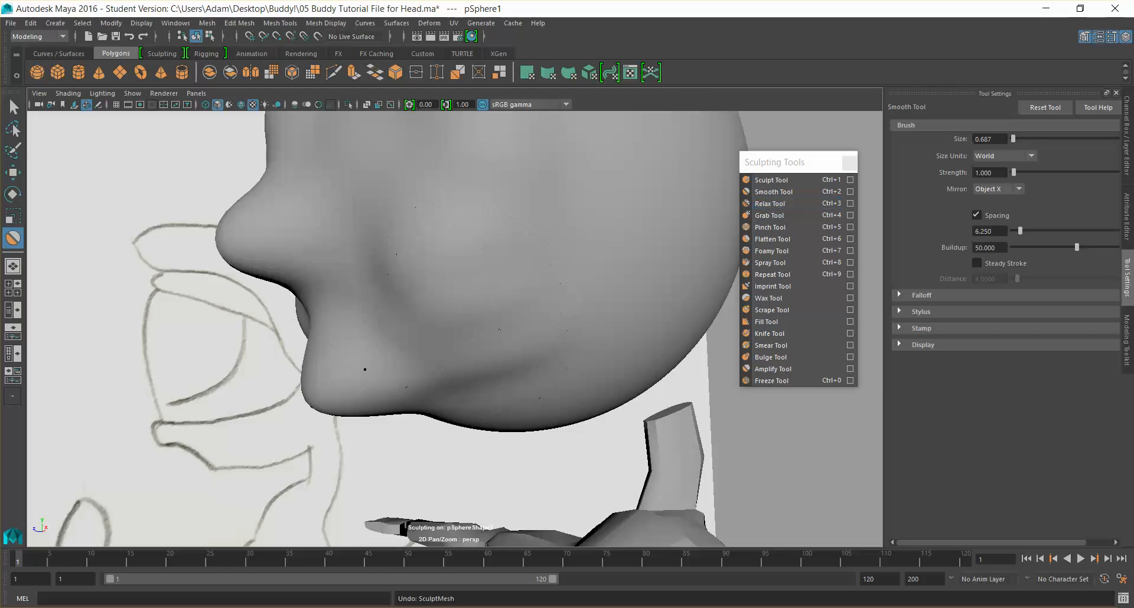
drag(1025, 175, 1022, 175)
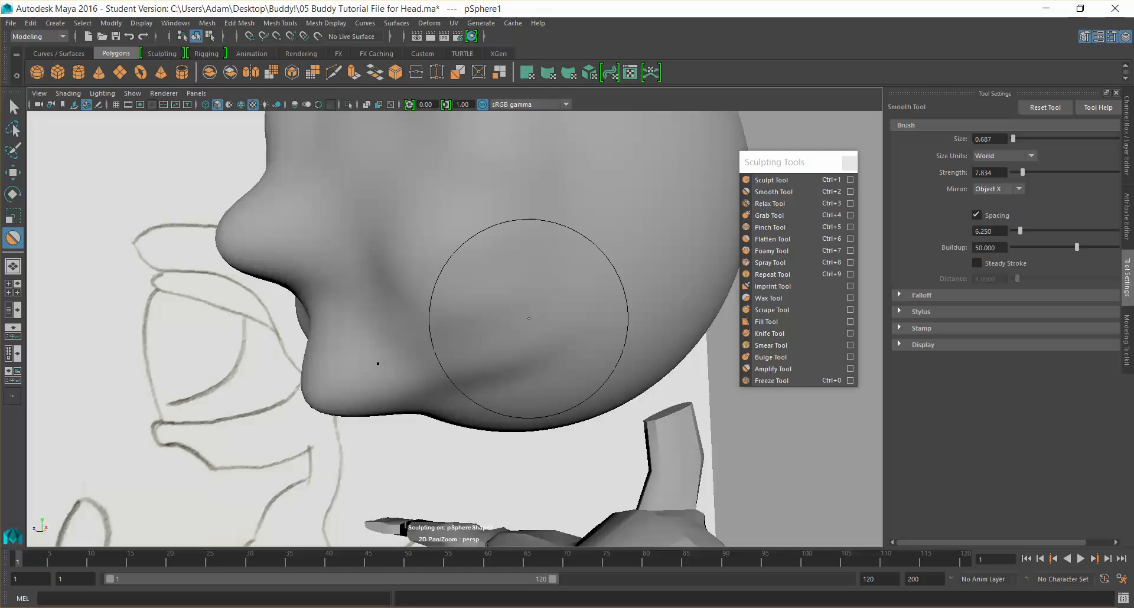
Step: Show the wireframe on the shaded head and examine the polygon flow around the nose, chin and jaw from several angles
alt+drag(519, 304, 561, 324)
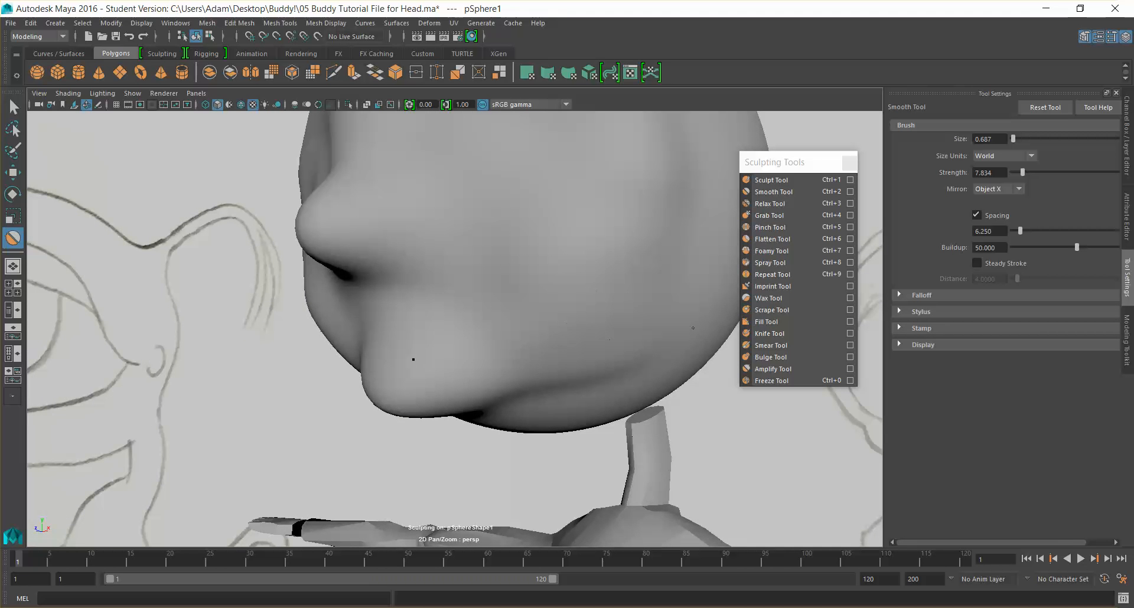
click(241, 104)
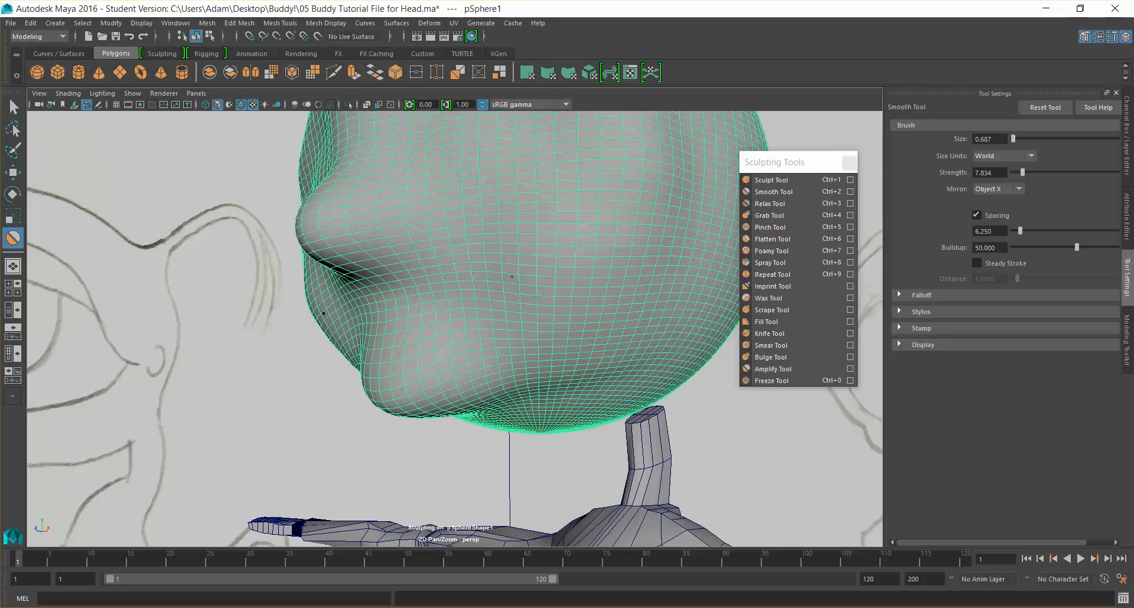
alt+drag(637, 293, 440, 269)
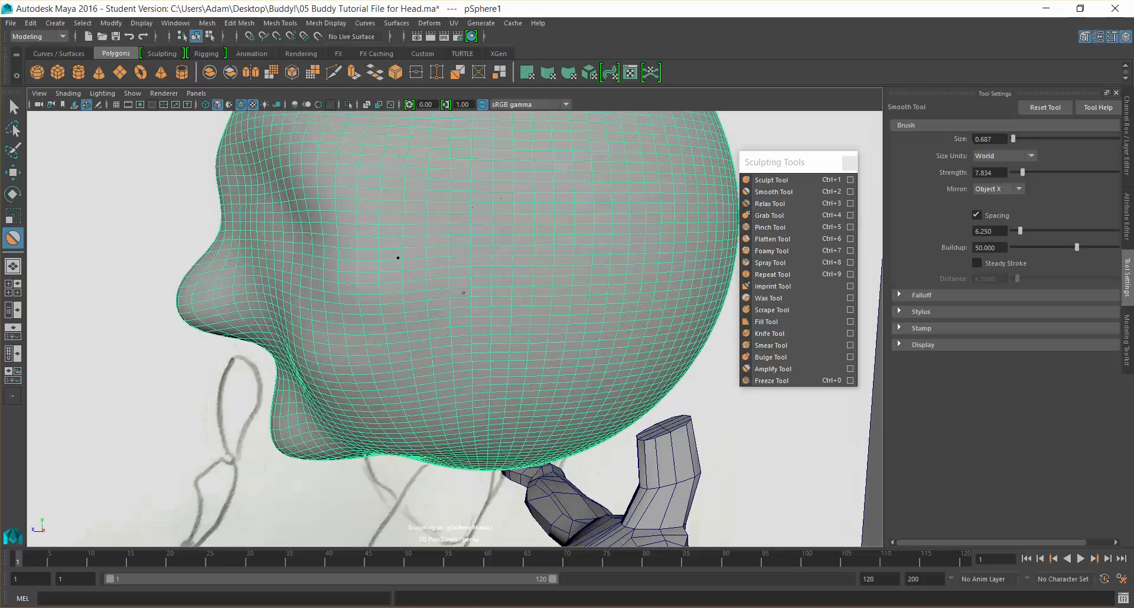
alt+drag(450, 321, 503, 316)
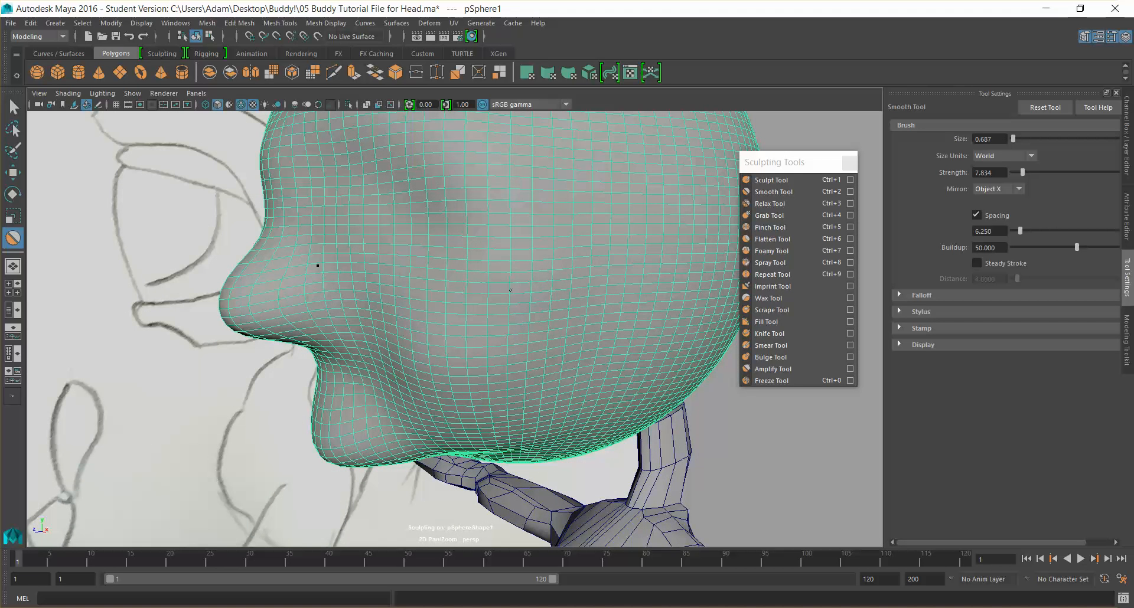
mouse_move(440, 232)
alt+mouse_down()
mouse_move(498, 242)
mouse_move(485, 234)
alt+mouse_up()
alt+drag(557, 202, 554, 240)
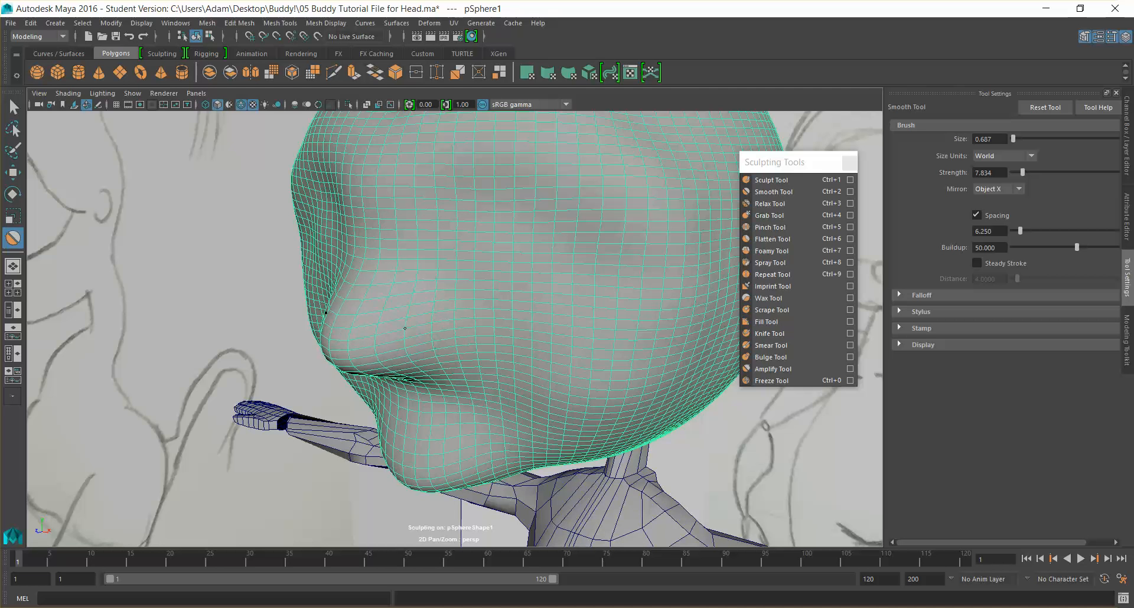
alt+drag(531, 355, 557, 355)
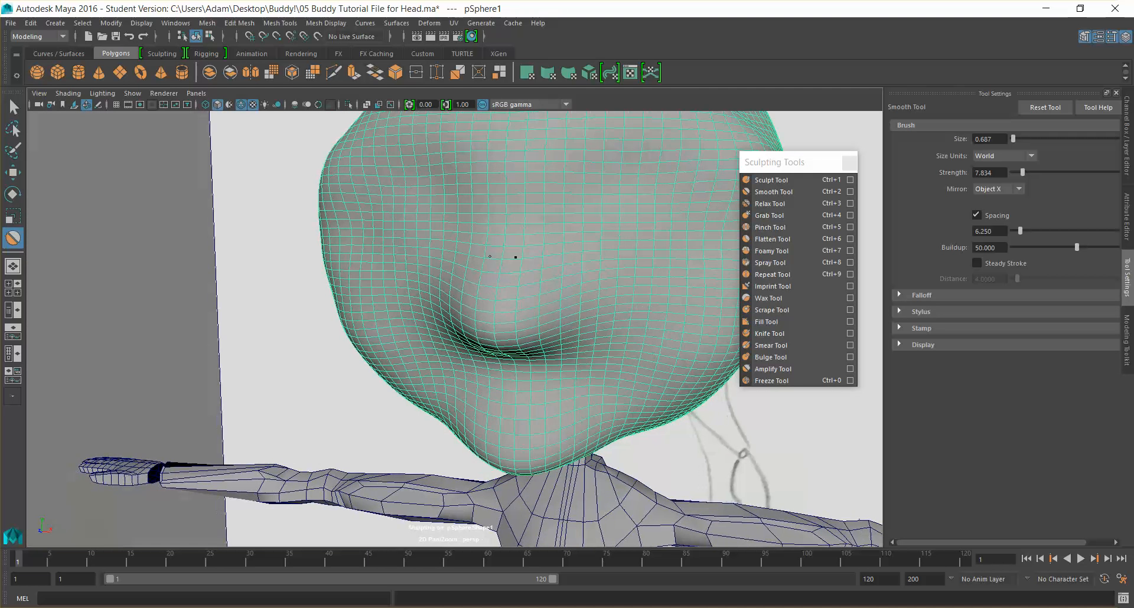
alt+drag(554, 317, 617, 328)
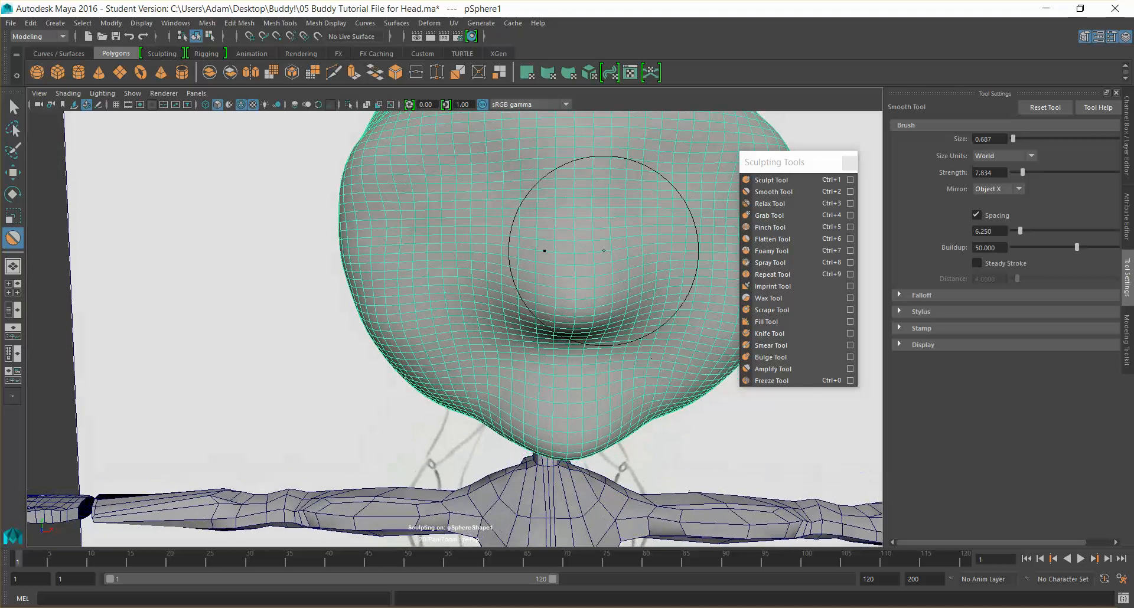
alt+drag(641, 363, 660, 347)
alt+drag(461, 344, 490, 384)
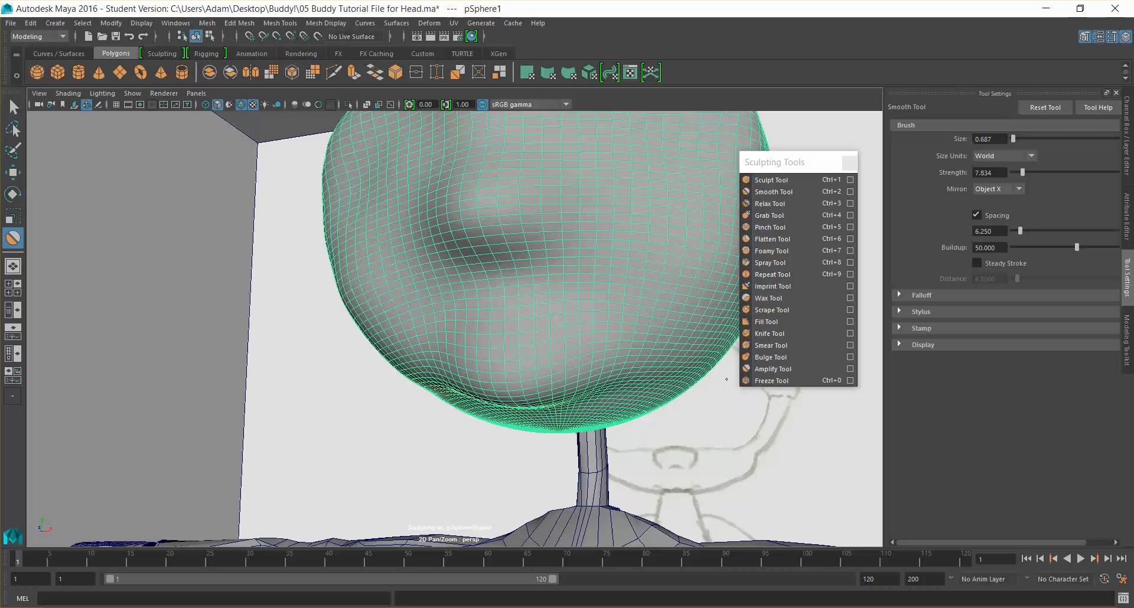
Step: Examine the whole head's polygon distribution from the front, side and above, and turn off the wireframe display
alt+middle_drag(701, 278, 663, 407)
alt+right_drag(663, 400, 599, 390)
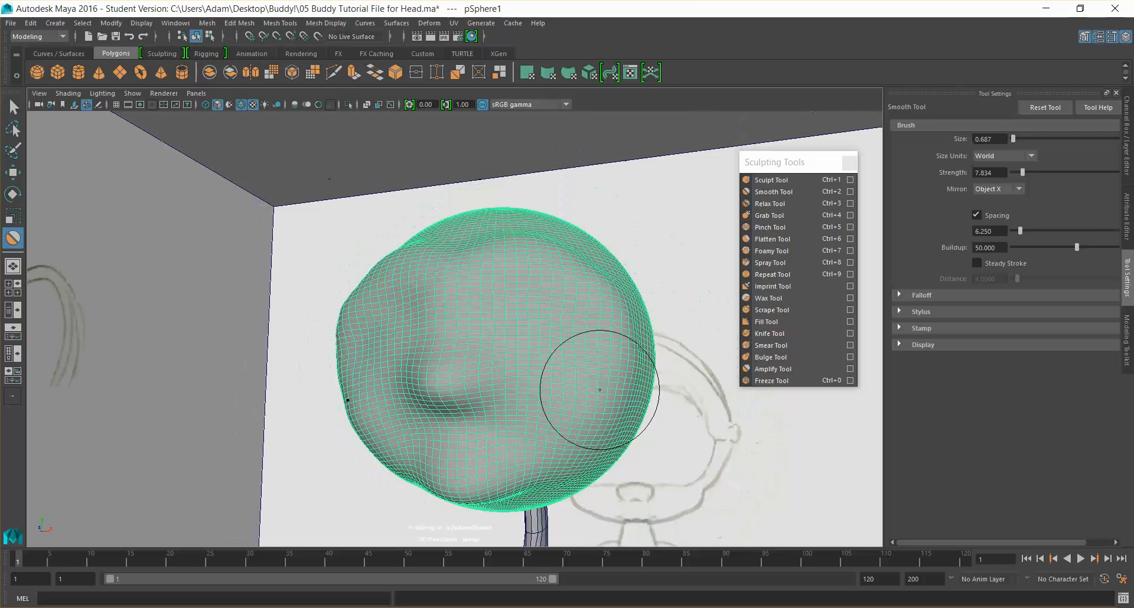
alt+drag(599, 391, 401, 395)
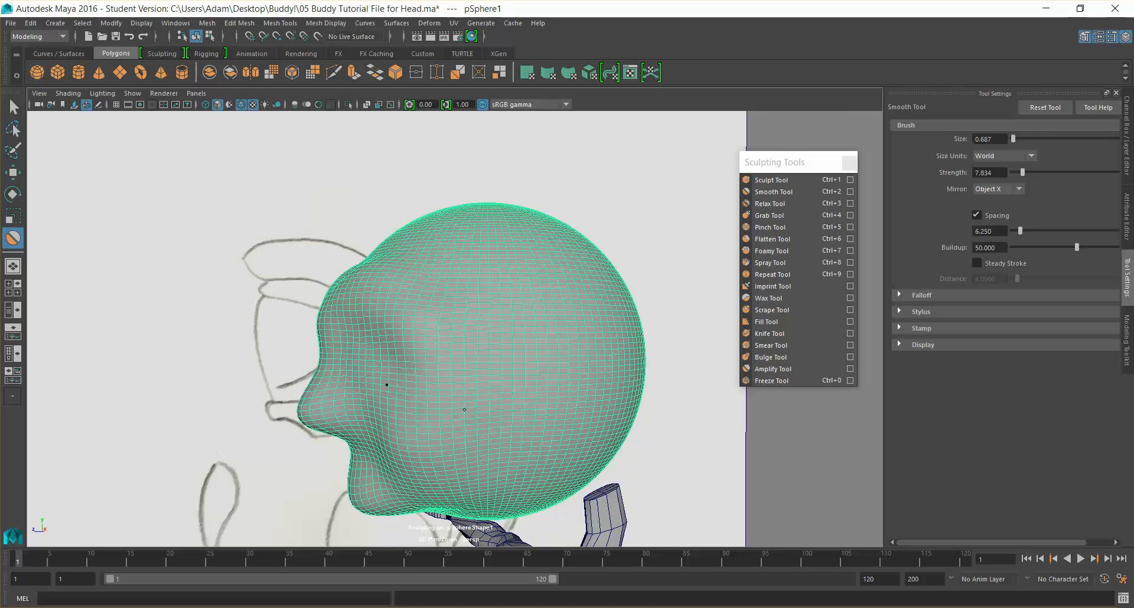
alt+drag(514, 393, 469, 438)
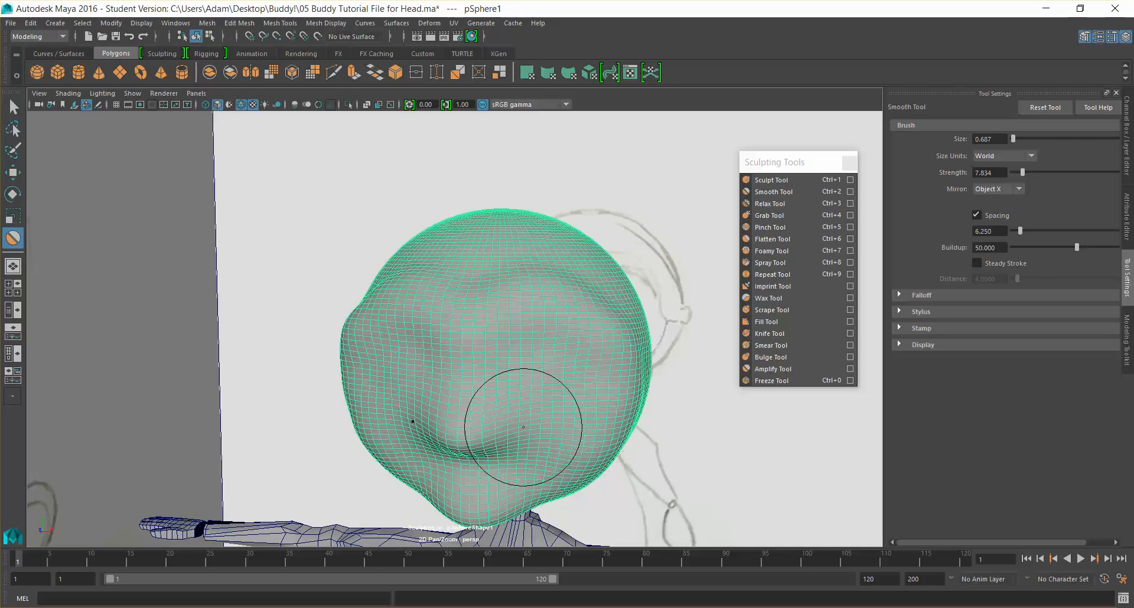
alt+drag(498, 420, 499, 378)
alt+drag(396, 304, 455, 494)
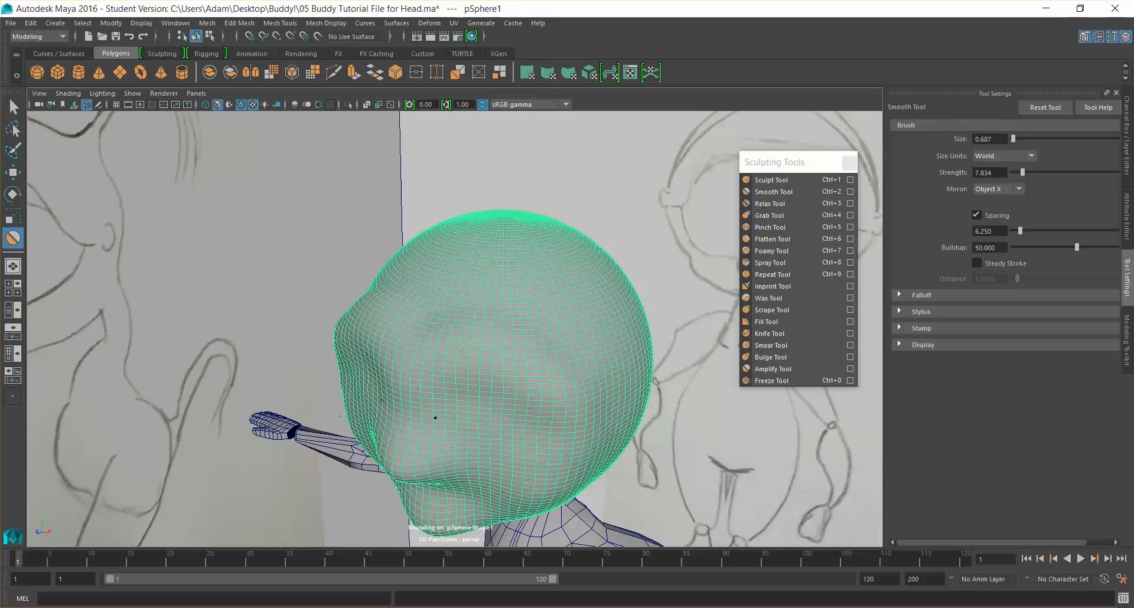
mouse_move(415, 393)
alt+mouse_down()
mouse_move(482, 343)
mouse_move(443, 384)
mouse_move(450, 355)
mouse_move(352, 334)
mouse_move(363, 319)
alt+mouse_up()
key(ctrl+4)
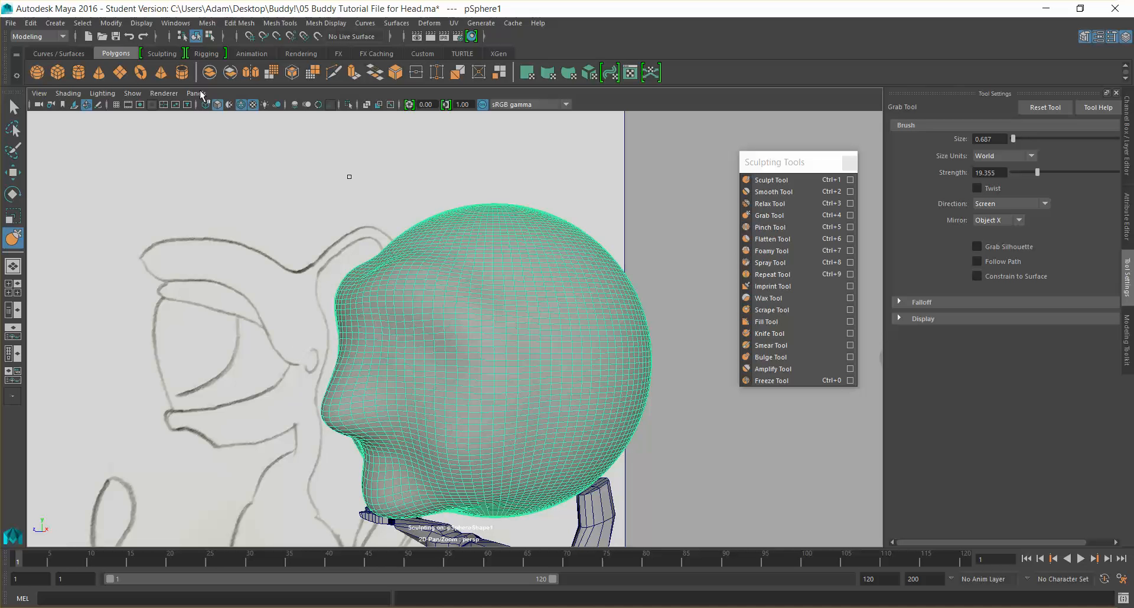
click(240, 104)
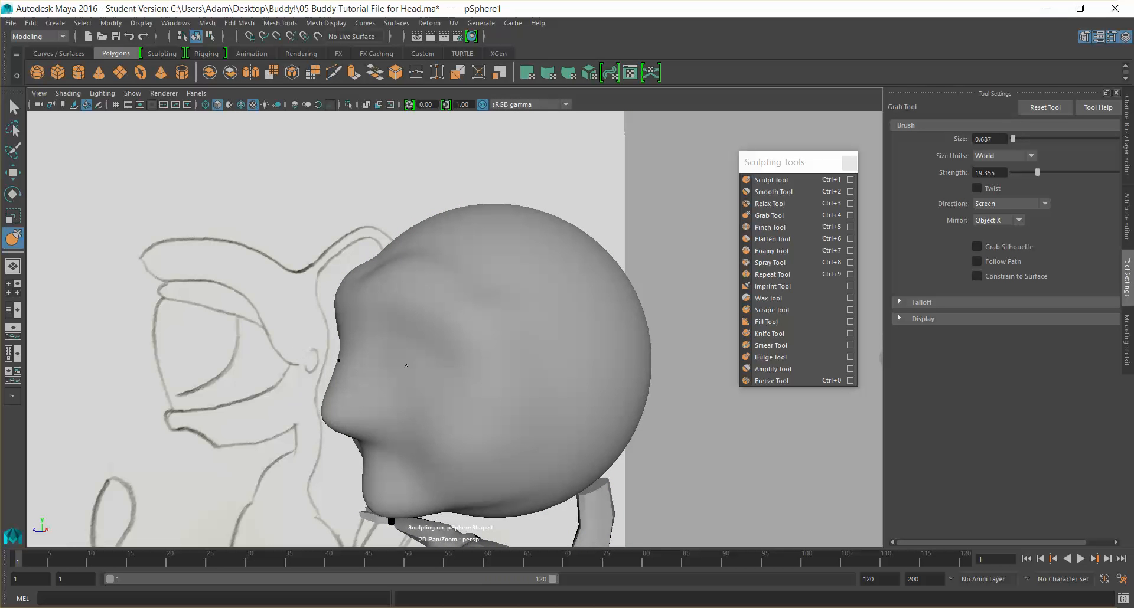
Step: Carve mirrored eye sockets on both sides of the nose bridge using the inverted Sculpt Tool at strength 0.250
mouse_move(413, 292)
alt+mouse_down()
mouse_move(640, 348)
mouse_move(622, 332)
mouse_move(630, 347)
alt+mouse_up()
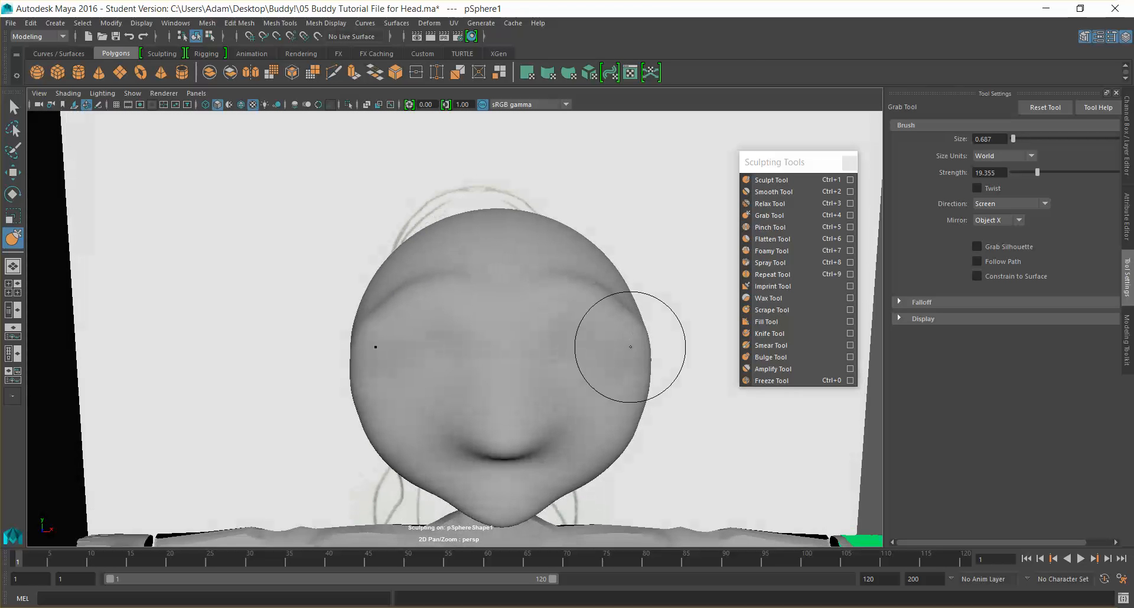
click(768, 179)
alt+drag(354, 408, 319, 390)
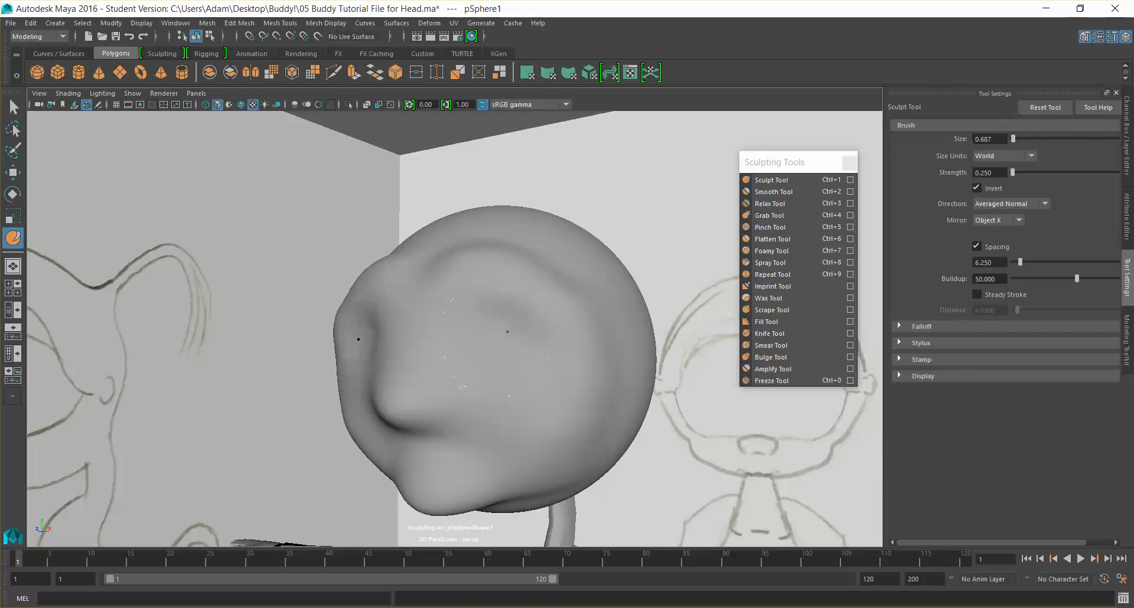
drag(360, 338, 368, 341)
alt+drag(504, 335, 593, 351)
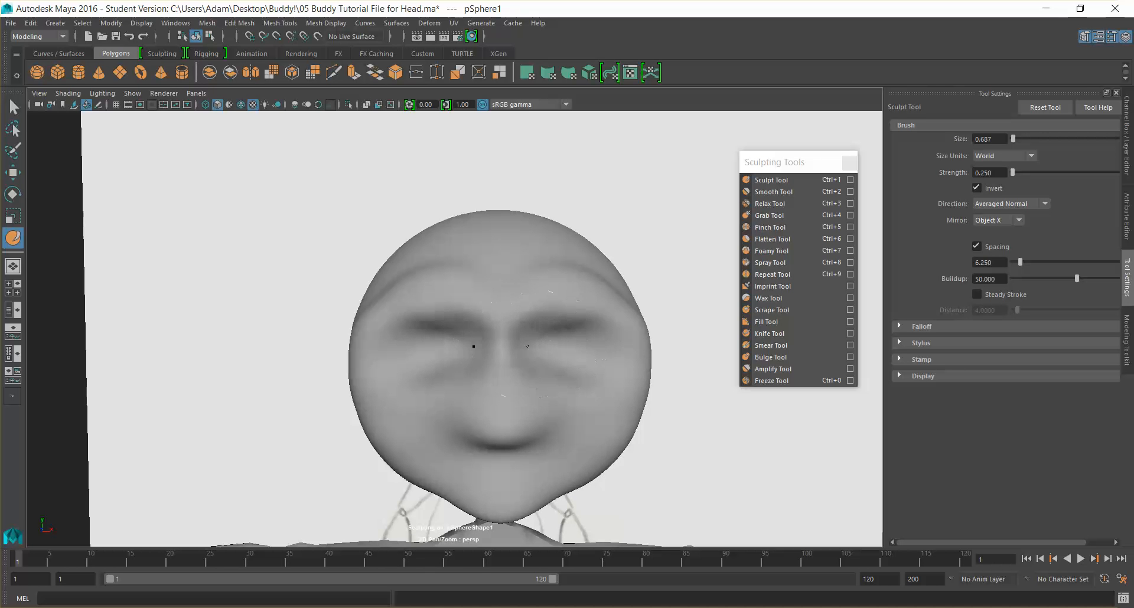
drag(597, 367, 606, 364)
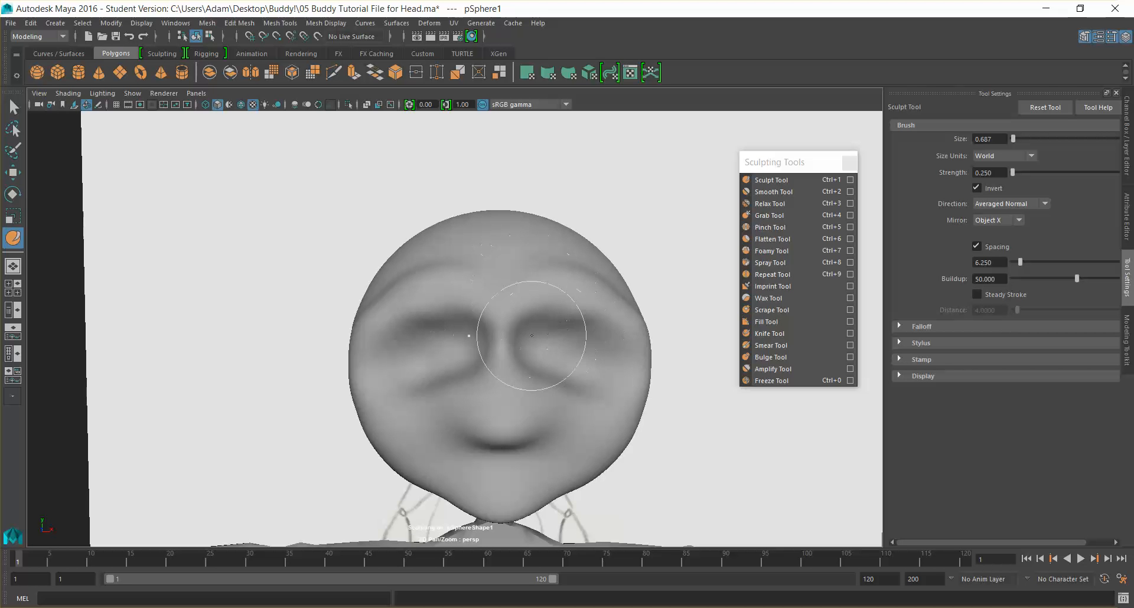
mouse_move(566, 342)
alt+mouse_down()
mouse_move(399, 325)
mouse_move(507, 344)
mouse_move(550, 295)
mouse_move(486, 291)
mouse_move(486, 270)
alt+mouse_up()
drag(514, 313, 499, 316)
mouse_move(499, 315)
alt+mouse_down()
mouse_move(538, 383)
mouse_move(519, 396)
alt+mouse_up()
mouse_move(519, 396)
alt+mouse_down()
mouse_move(577, 390)
mouse_move(544, 367)
mouse_move(586, 353)
mouse_move(532, 355)
alt+mouse_up()
Step: Try building up the underside of the jaw using the Sculpt Tool with Invert off, and undo the stroke
click(977, 187)
mouse_move(531, 394)
alt+mouse_down()
mouse_move(456, 360)
mouse_move(513, 342)
mouse_move(562, 369)
alt+mouse_up()
alt+drag(595, 414, 553, 432)
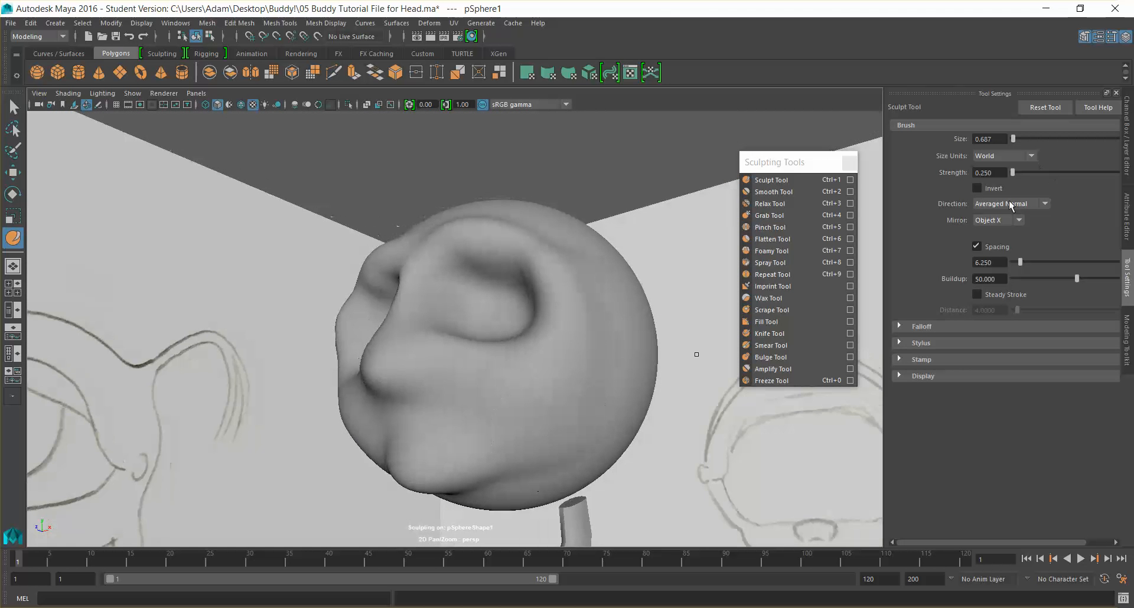
mouse_move(516, 489)
mouse_down()
mouse_move(573, 425)
mouse_move(534, 454)
mouse_move(519, 450)
mouse_move(571, 438)
mouse_move(442, 483)
mouse_move(469, 466)
mouse_move(651, 450)
mouse_move(640, 460)
mouse_move(578, 451)
mouse_move(558, 469)
mouse_up()
key(ctrl+z)
Step: Set the Sculpt Tool strength to 0.1 and carve a hollow between the cheek and jaw with Invert on
text(0.1)
key(Return)
alt+drag(548, 385, 534, 434)
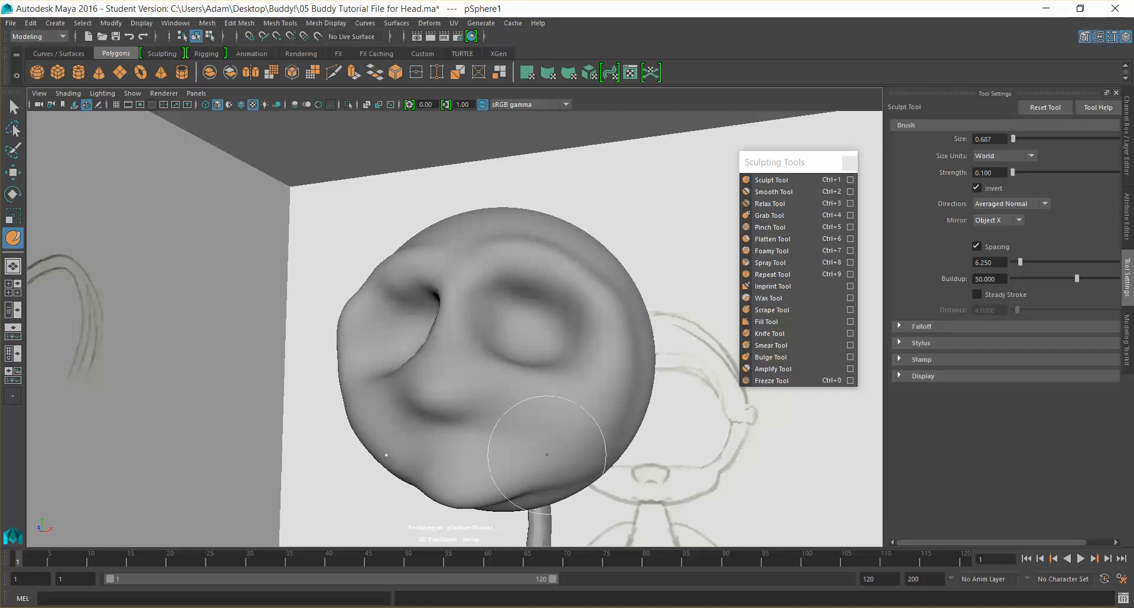
mouse_move(596, 452)
alt+mouse_down()
mouse_move(544, 456)
mouse_move(734, 468)
alt+mouse_up()
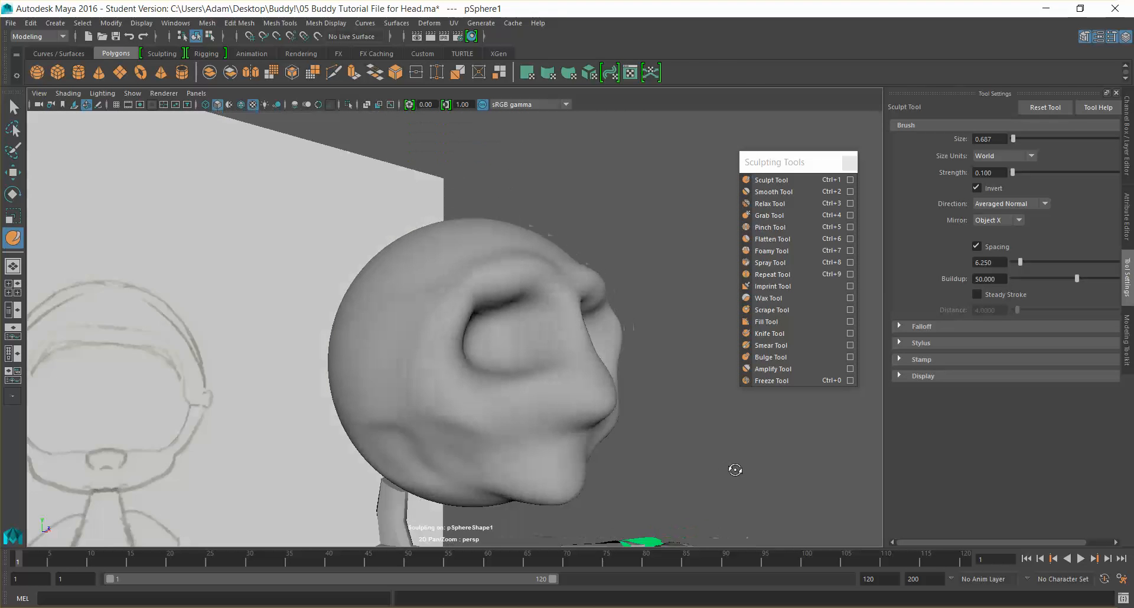
mouse_move(460, 431)
mouse_down()
mouse_move(521, 444)
mouse_move(428, 468)
mouse_move(455, 469)
mouse_up()
Step: Deepen the hollows along the lower cheek and jaw with a 1.518 brush, and carve around the nose with a 0.426 brush
mouse_move(519, 329)
alt+mouse_down()
mouse_move(405, 329)
mouse_move(378, 366)
mouse_move(438, 360)
alt+mouse_up()
mouse_move(441, 358)
mouse_down()
mouse_move(456, 342)
mouse_move(442, 353)
mouse_up()
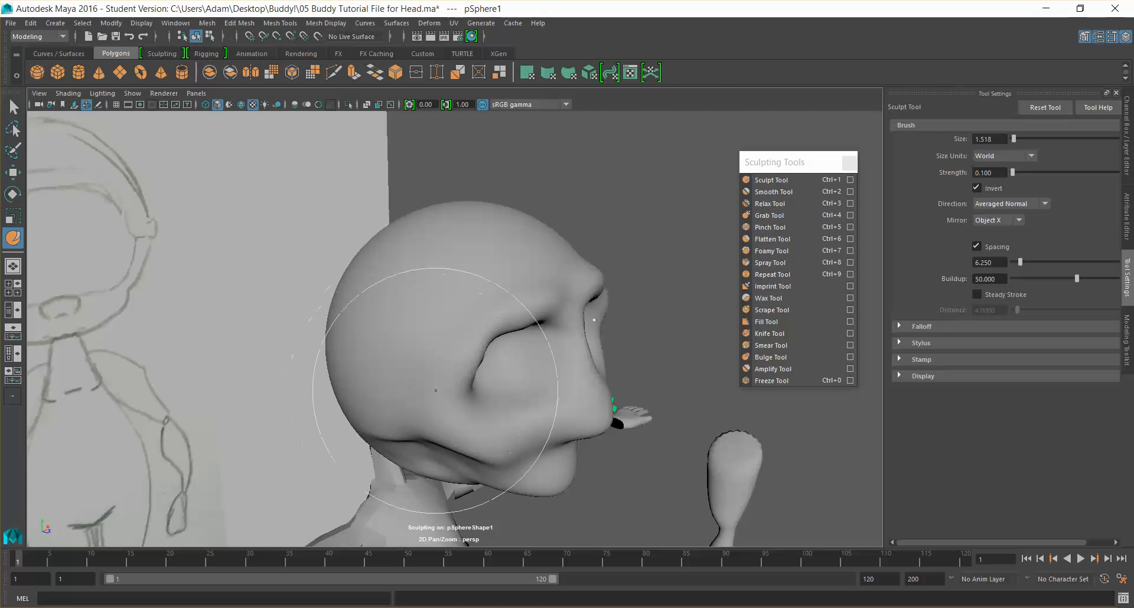
alt+drag(428, 391, 427, 418)
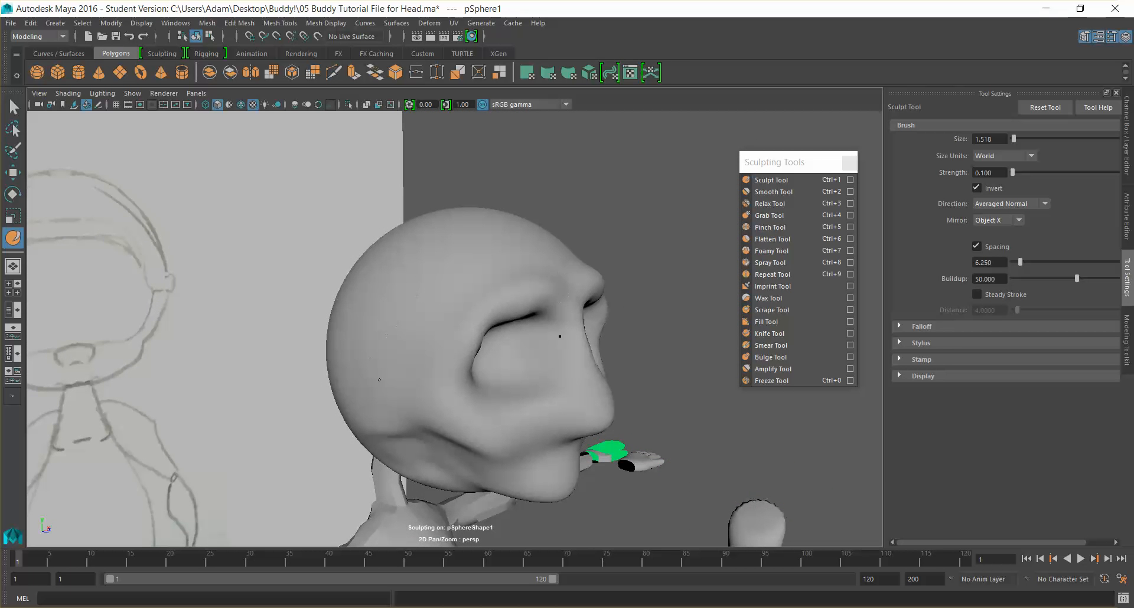
alt+drag(397, 452, 313, 431)
mouse_move(436, 466)
mouse_down()
mouse_move(464, 481)
mouse_move(434, 461)
mouse_move(470, 450)
mouse_move(485, 476)
mouse_move(434, 460)
mouse_move(461, 479)
mouse_move(436, 462)
mouse_move(456, 466)
mouse_up()
alt+drag(570, 460, 492, 458)
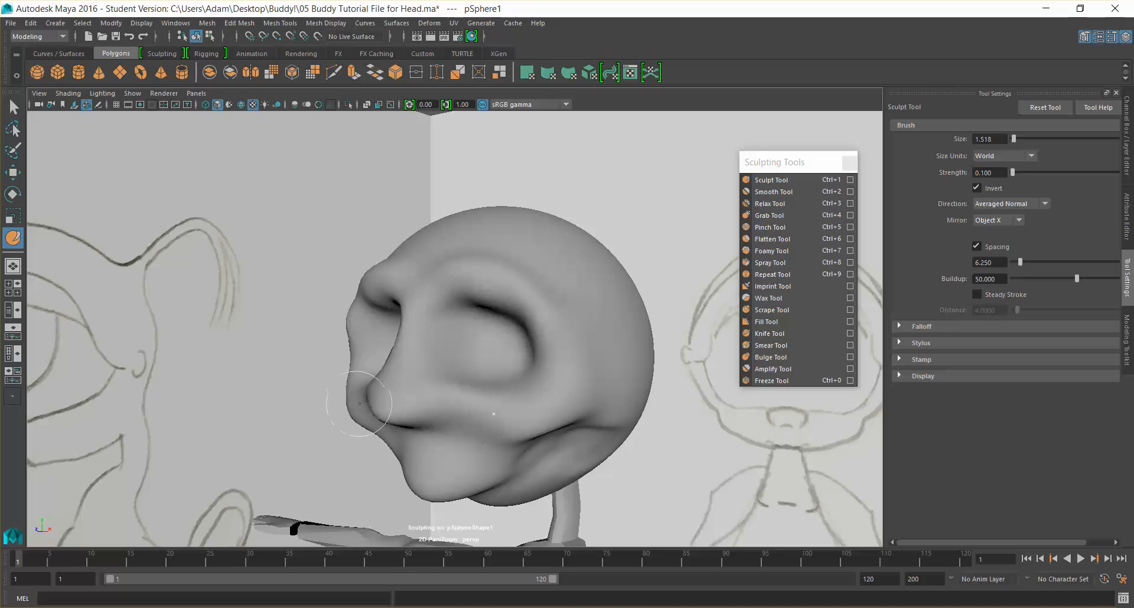
drag(414, 404, 426, 364)
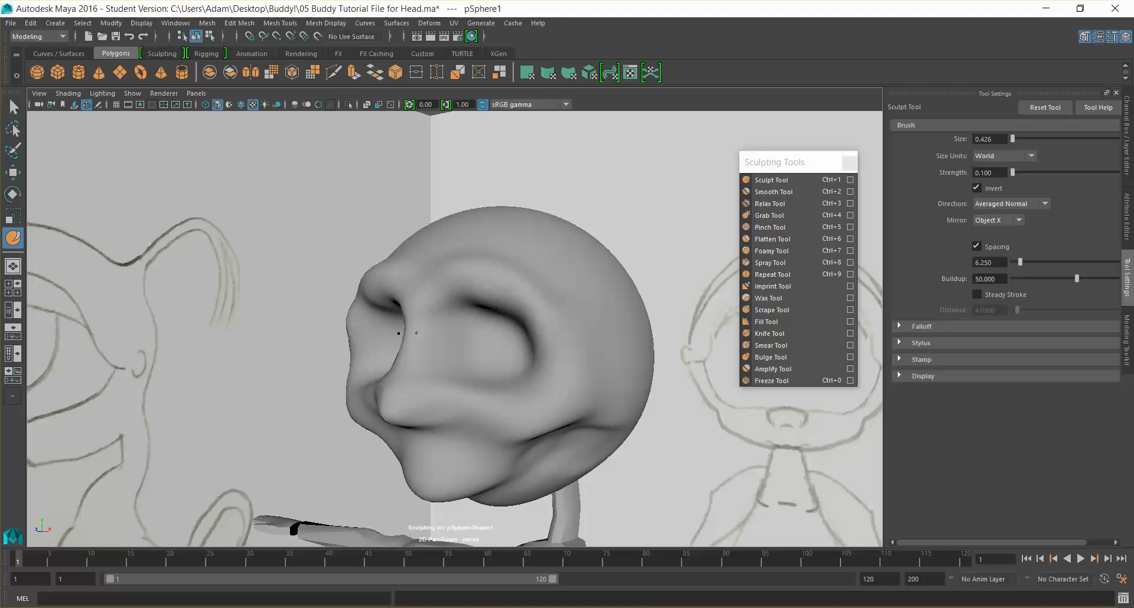
Step: Turn off Invert and build up the cheeks and the area around the mouth with the 0.426 Sculpt brush
alt+drag(395, 364, 531, 435)
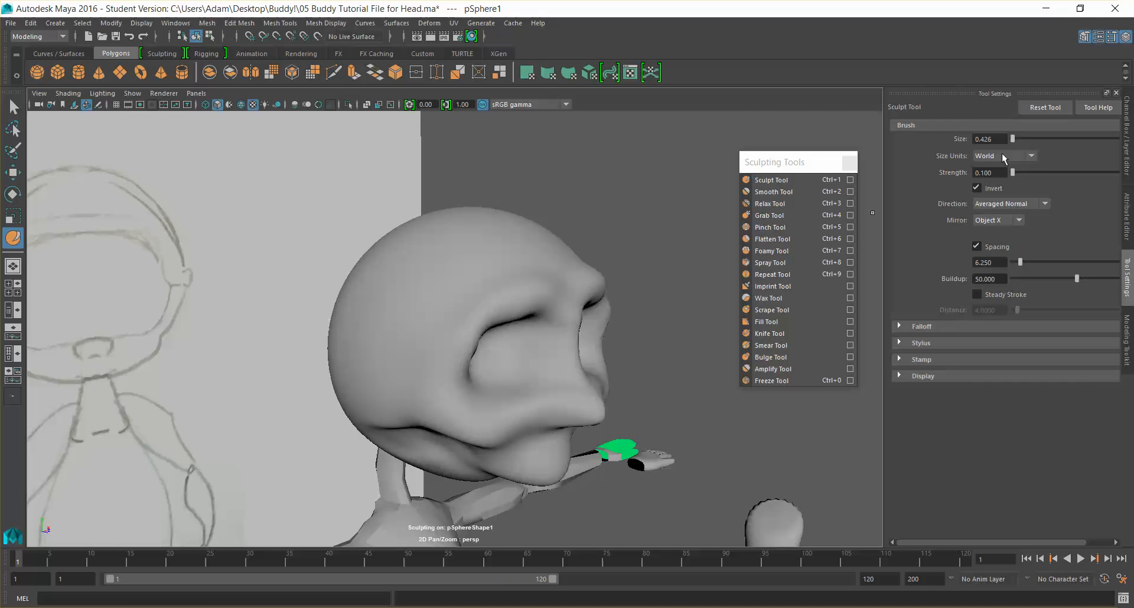
click(977, 189)
drag(529, 419, 511, 435)
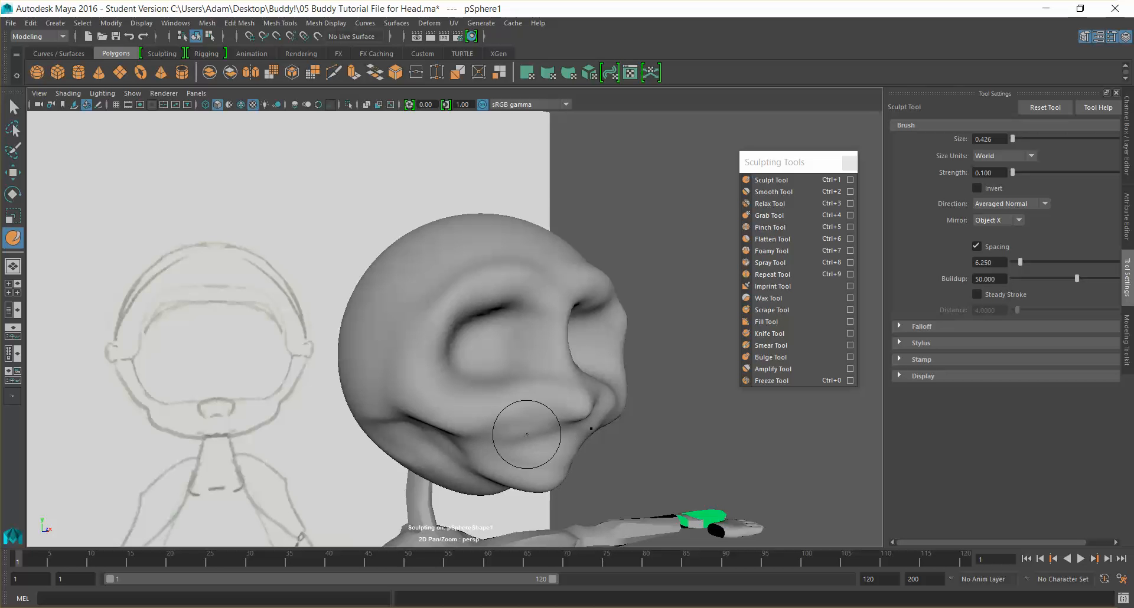
mouse_move(483, 423)
alt+mouse_down()
mouse_move(488, 442)
mouse_move(526, 435)
alt+mouse_up()
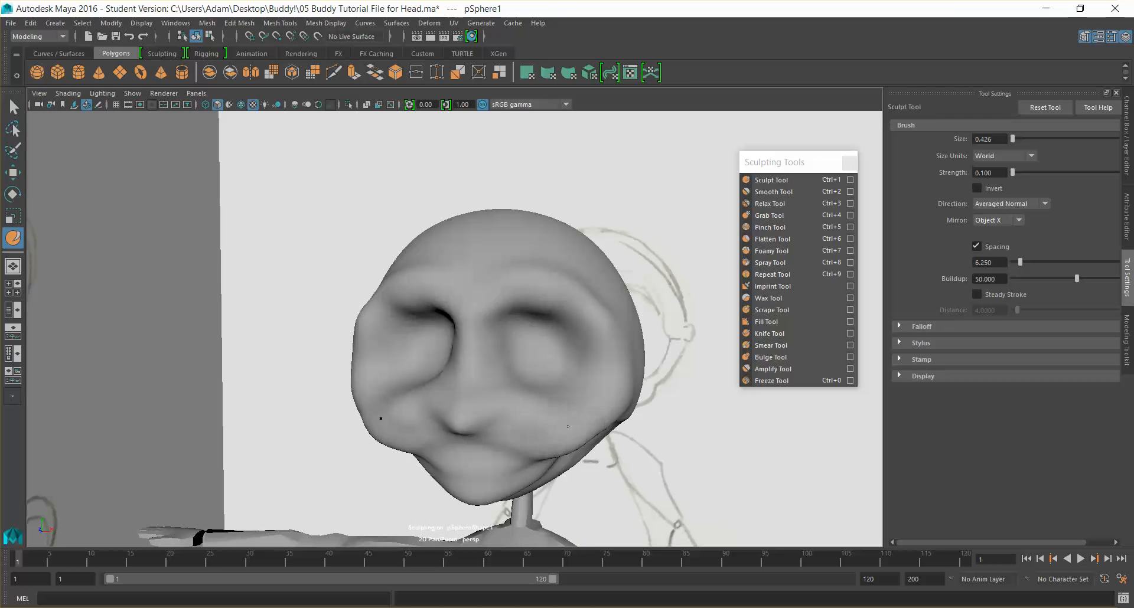
alt+drag(587, 487, 570, 481)
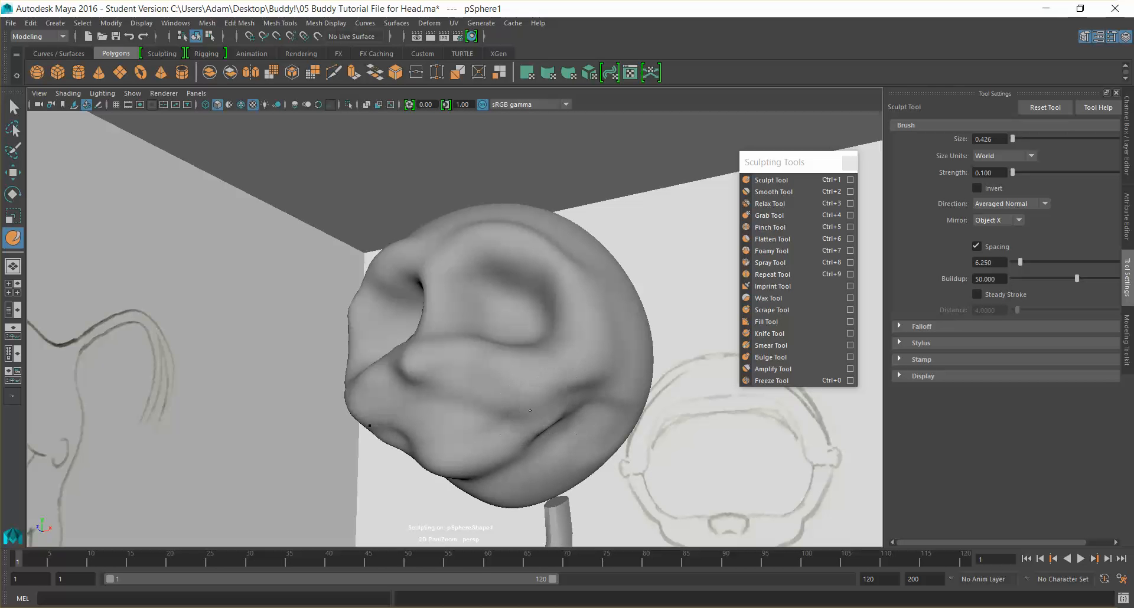
mouse_move(488, 373)
alt+mouse_down()
mouse_move(562, 384)
mouse_move(547, 435)
alt+mouse_up()
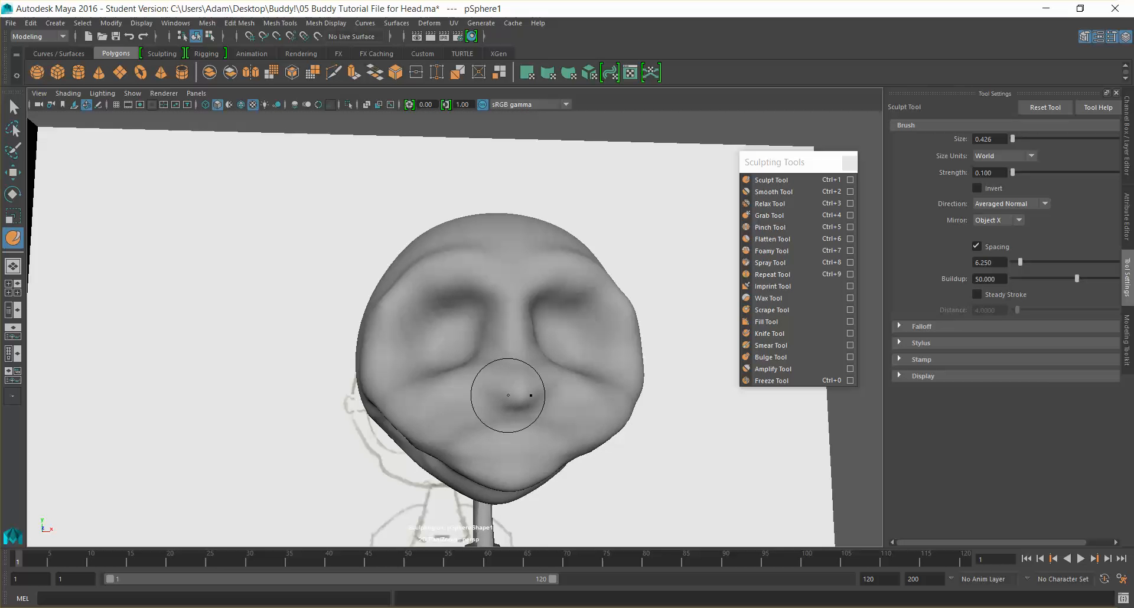
Step: Build up the brow ridges above both eye sockets using the Sculpt Tool with Invert off
mouse_move(511, 329)
alt+mouse_down()
mouse_move(526, 355)
mouse_move(481, 357)
mouse_move(488, 339)
alt+mouse_up()
alt+drag(515, 244, 519, 294)
drag(455, 310, 453, 303)
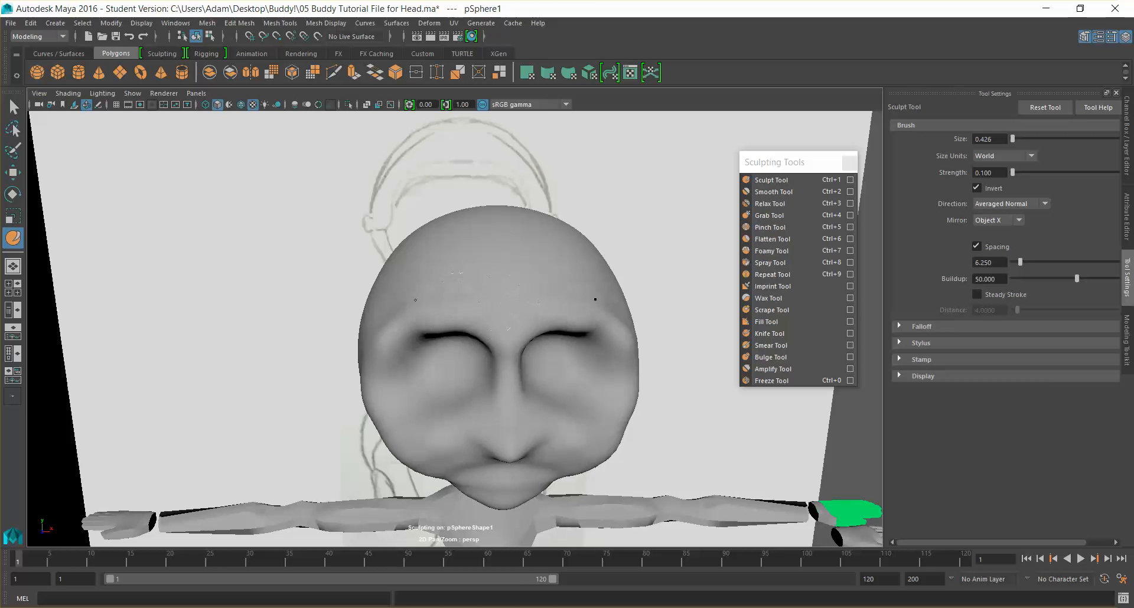
Step: Carve the creases around the cheek and mouth with Invert on, and build up the lower cheek with Invert off
alt+drag(449, 322, 494, 296)
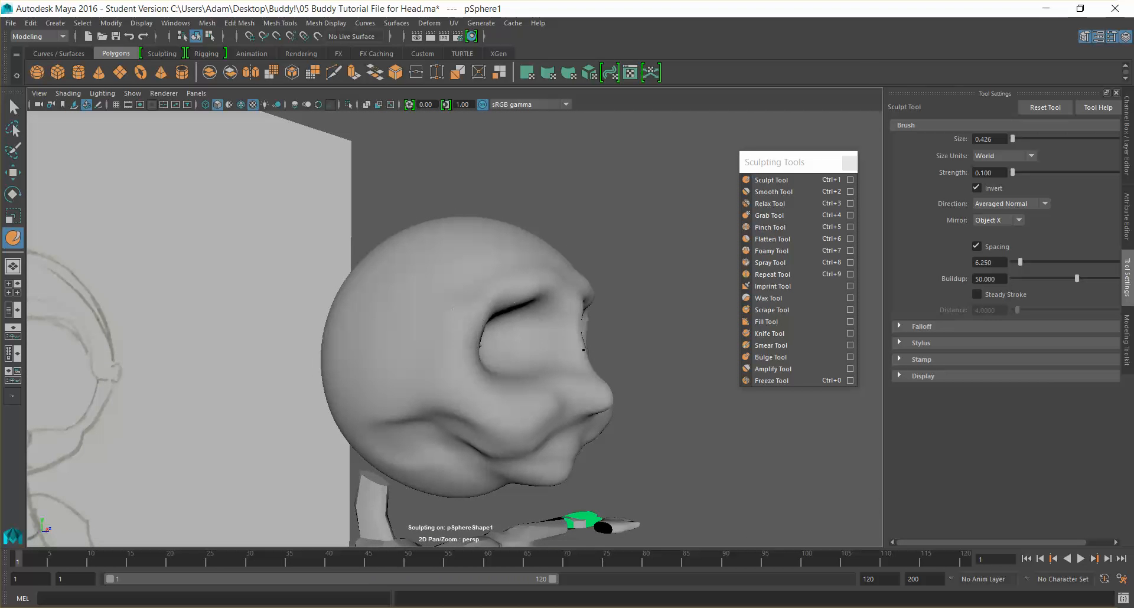
alt+drag(520, 342, 600, 367)
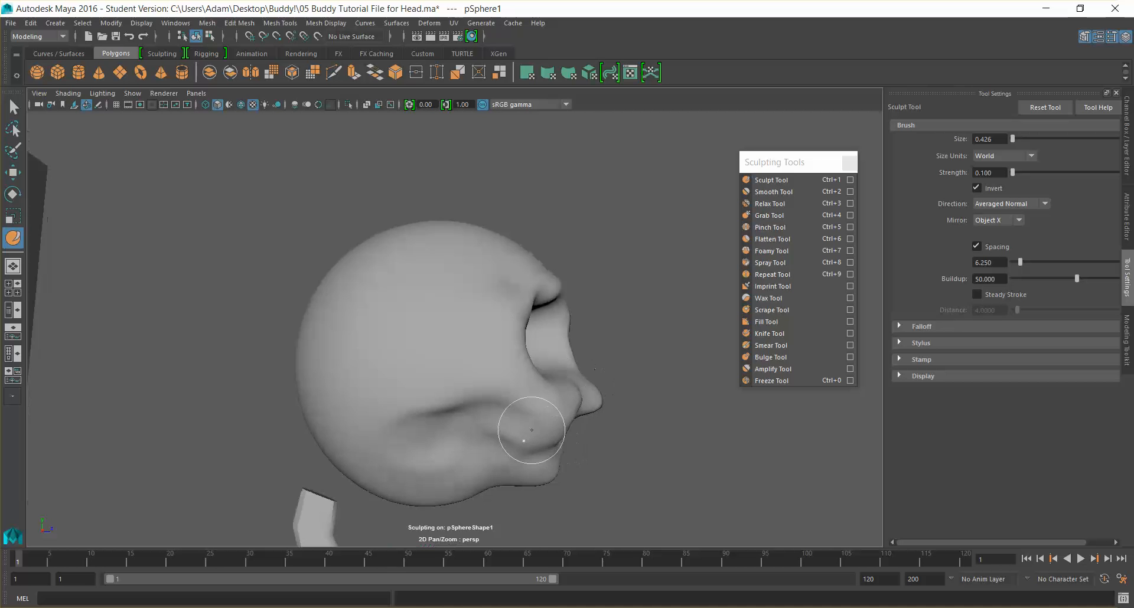
alt+drag(656, 460, 728, 413)
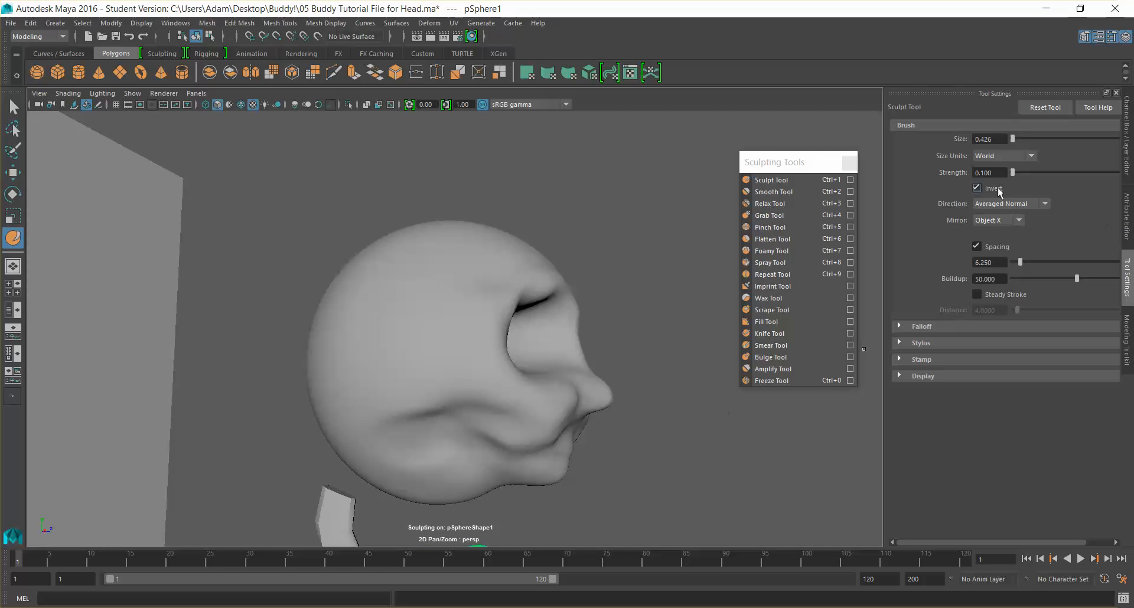
drag(520, 420, 470, 453)
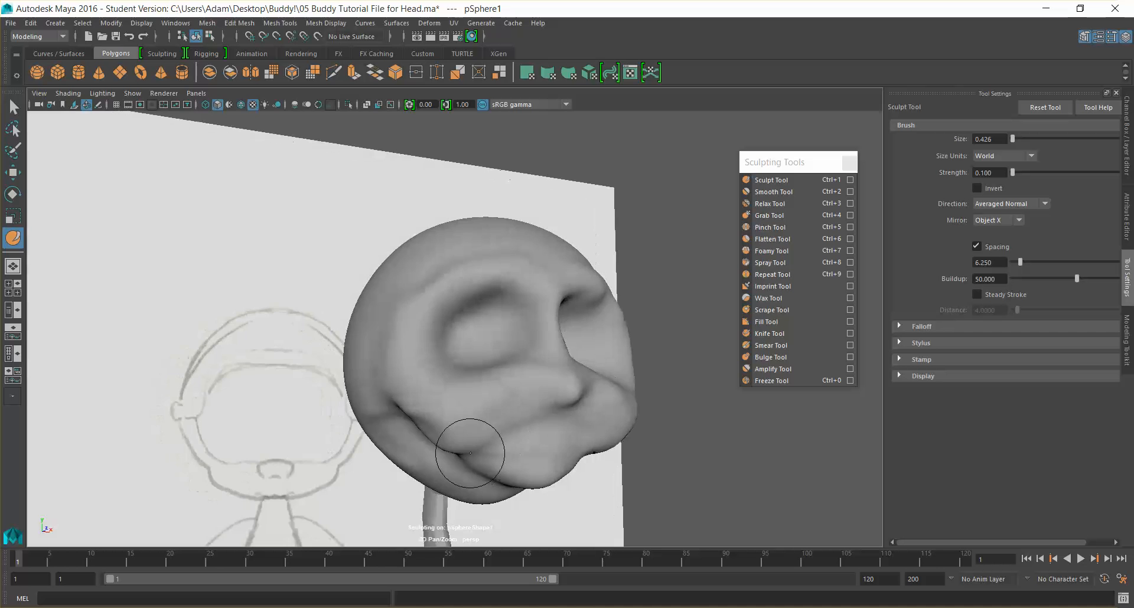
Step: Build up the upper lip, mouth area and lower cheeks using the 0.426 Sculpt brush with Invert off
mouse_move(509, 418)
alt+mouse_down()
mouse_move(512, 452)
mouse_move(530, 459)
alt+mouse_up()
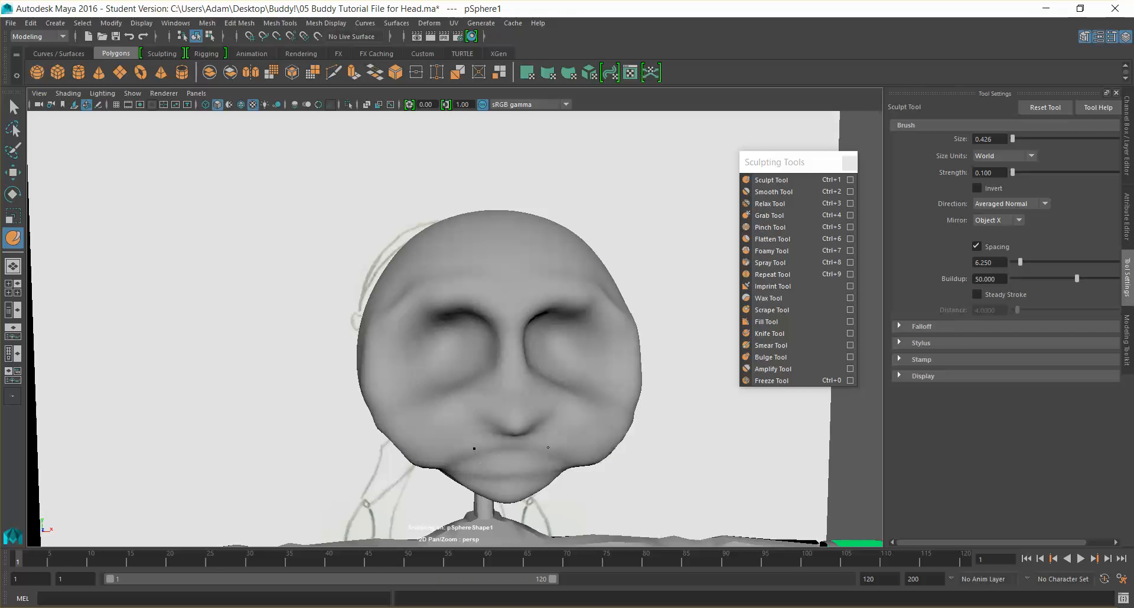
mouse_move(535, 473)
mouse_down()
mouse_move(514, 477)
mouse_move(503, 456)
mouse_up()
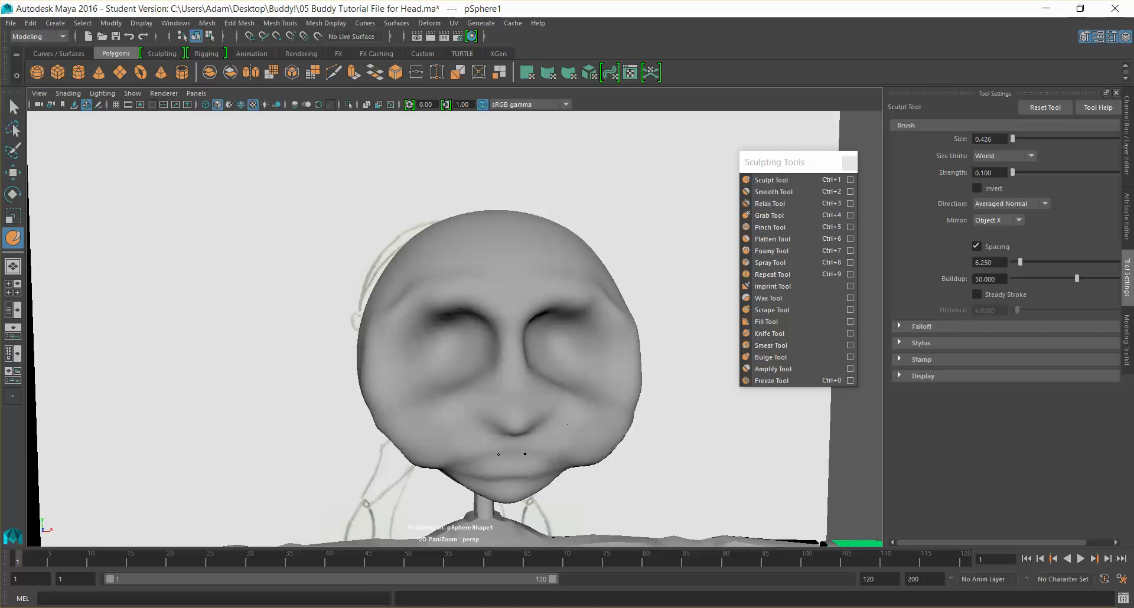
alt+drag(581, 446, 512, 450)
mouse_move(434, 472)
mouse_down()
mouse_move(420, 477)
mouse_move(418, 463)
mouse_up()
mouse_move(576, 440)
alt+mouse_down()
mouse_move(539, 398)
mouse_move(468, 382)
mouse_move(472, 326)
mouse_move(555, 355)
alt+mouse_up()
mouse_move(490, 384)
mouse_down()
mouse_move(477, 445)
mouse_move(441, 396)
mouse_move(429, 423)
mouse_move(499, 425)
mouse_move(538, 441)
mouse_move(546, 458)
mouse_up()
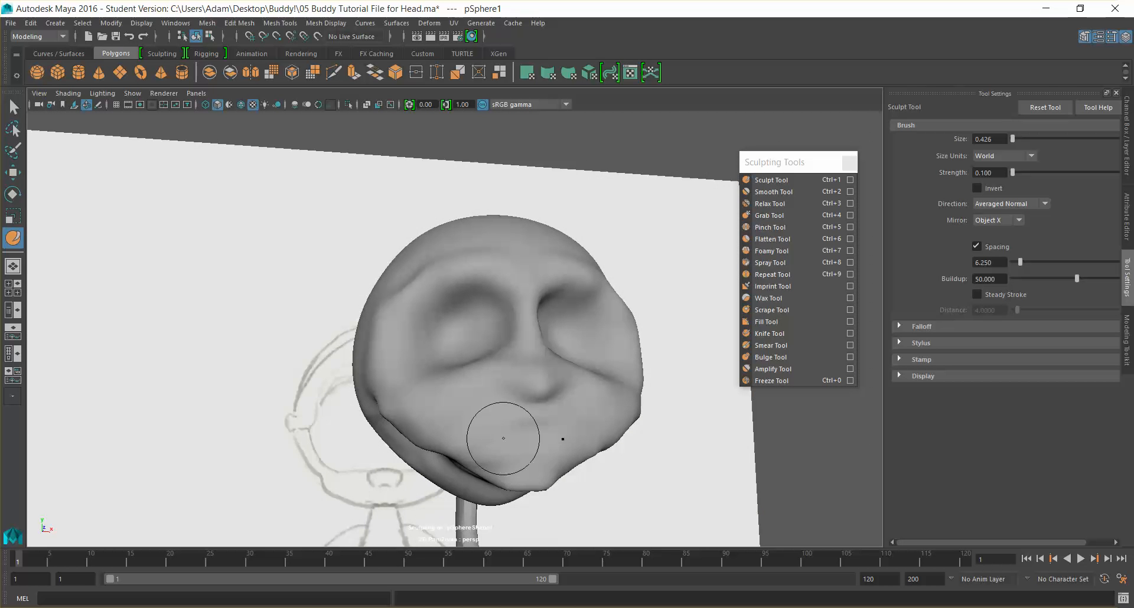
mouse_move(594, 429)
alt+mouse_down()
mouse_move(595, 442)
mouse_move(463, 410)
mouse_move(497, 401)
mouse_move(497, 463)
alt+mouse_up()
mouse_move(597, 407)
alt+mouse_down()
mouse_move(615, 417)
mouse_move(564, 435)
alt+mouse_up()
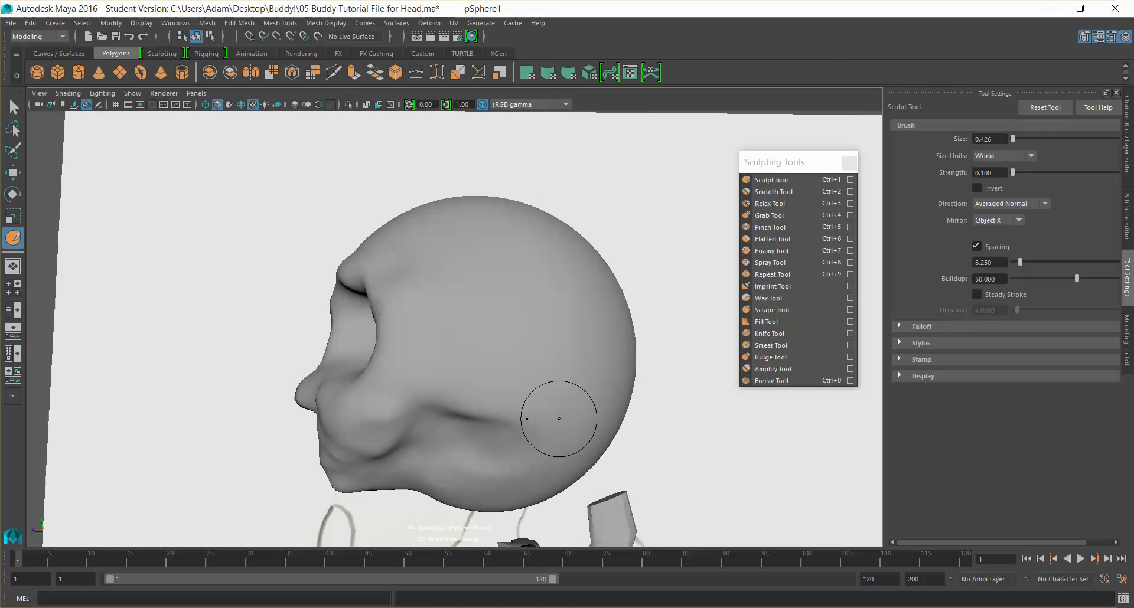
mouse_move(488, 430)
alt+mouse_down()
mouse_move(481, 478)
mouse_move(646, 405)
alt+mouse_up()
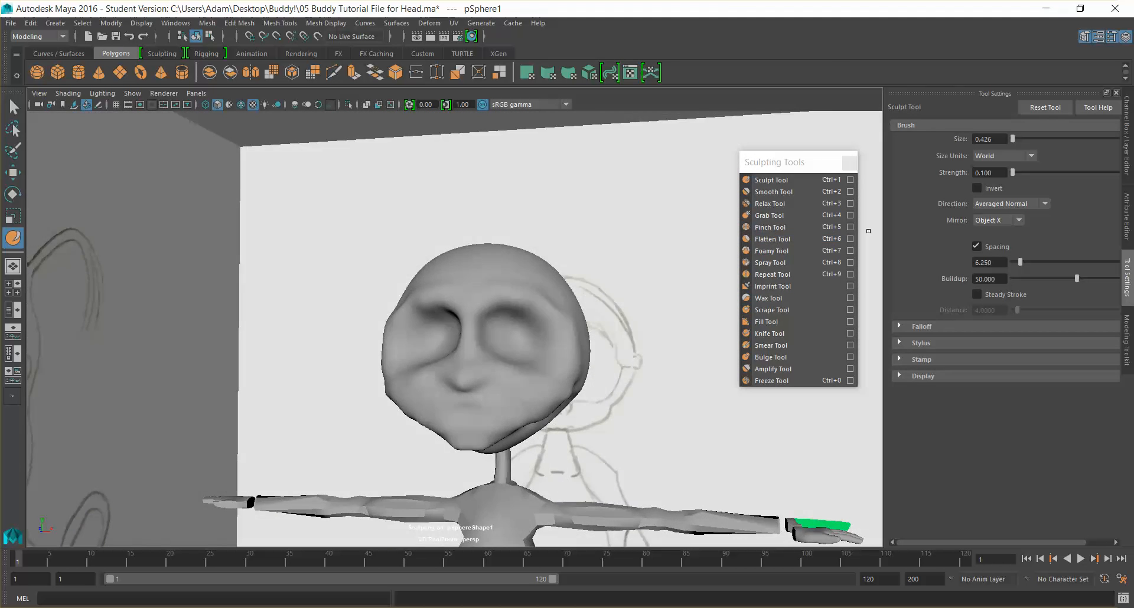
Step: Smooth the mouth, chin and lower cheeks using the Smooth Tool at size 1.063
click(773, 192)
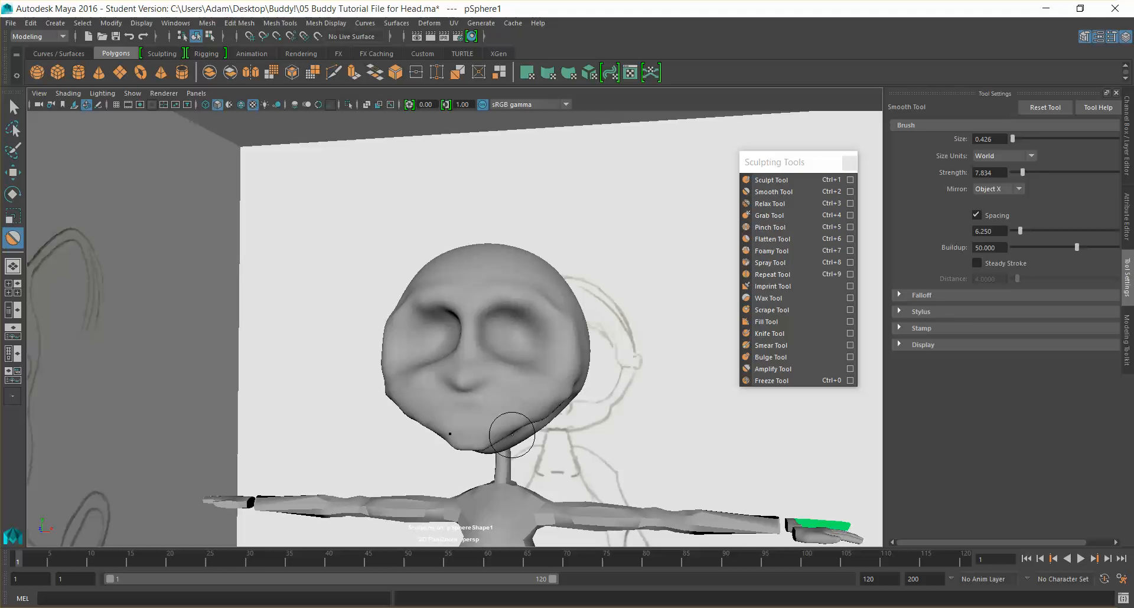
key(b)
mouse_move(487, 421)
mouse_down()
mouse_move(582, 398)
mouse_move(461, 403)
mouse_up()
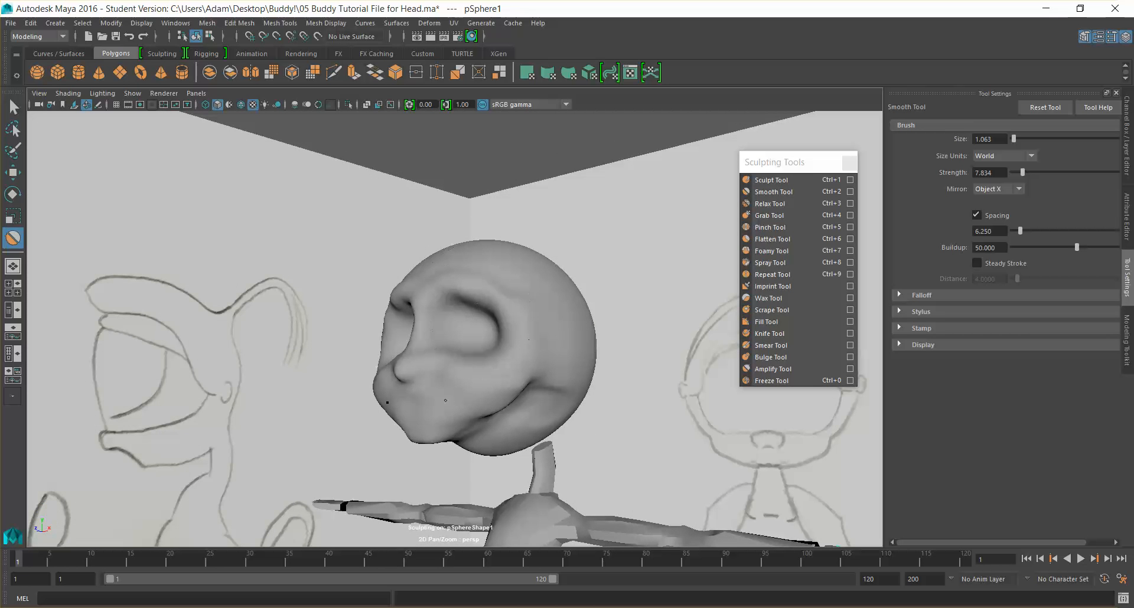
alt+drag(462, 420, 458, 392)
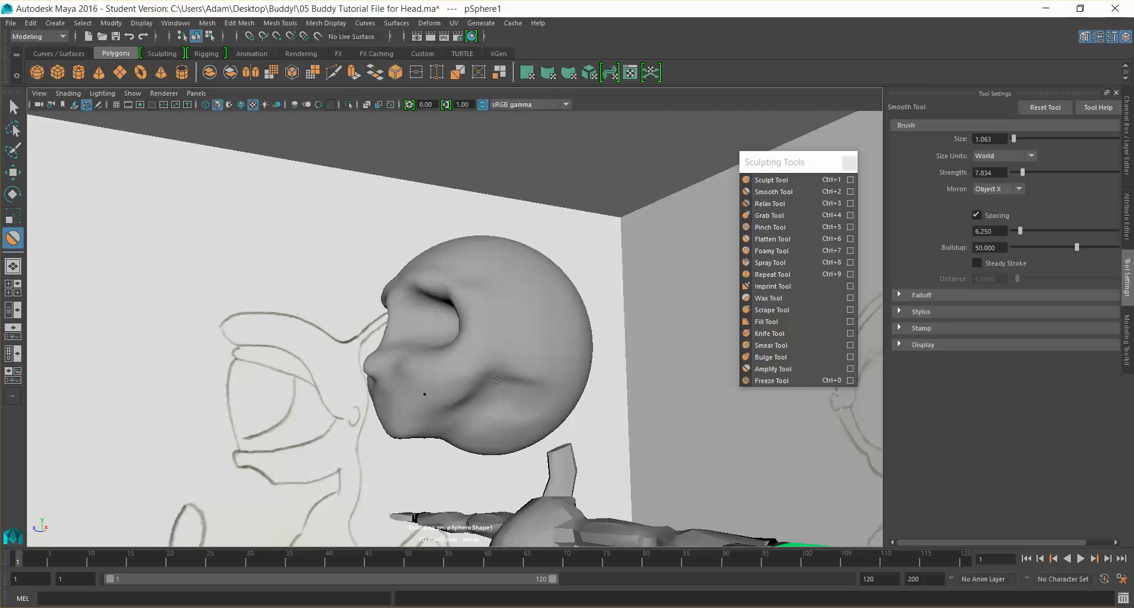
alt+drag(496, 364, 528, 406)
mouse_move(507, 346)
alt+mouse_down()
mouse_move(593, 349)
mouse_move(661, 331)
mouse_move(709, 292)
alt+mouse_up()
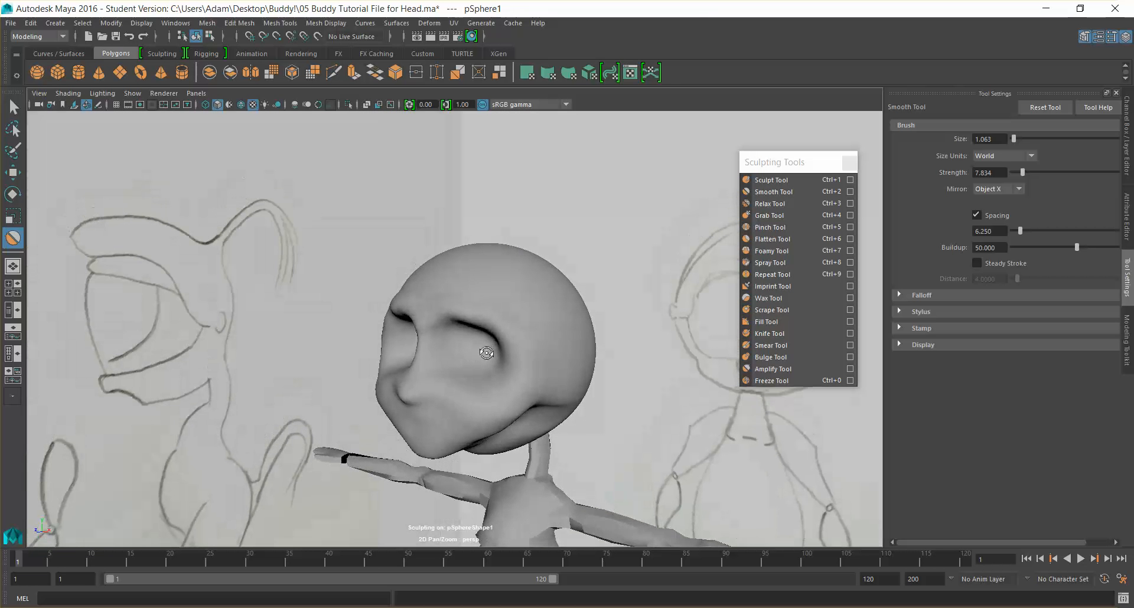
Step: Hollow the area beneath the cheek and jaw using the Sculpt Tool at size 1.063 with Invert on
click(771, 179)
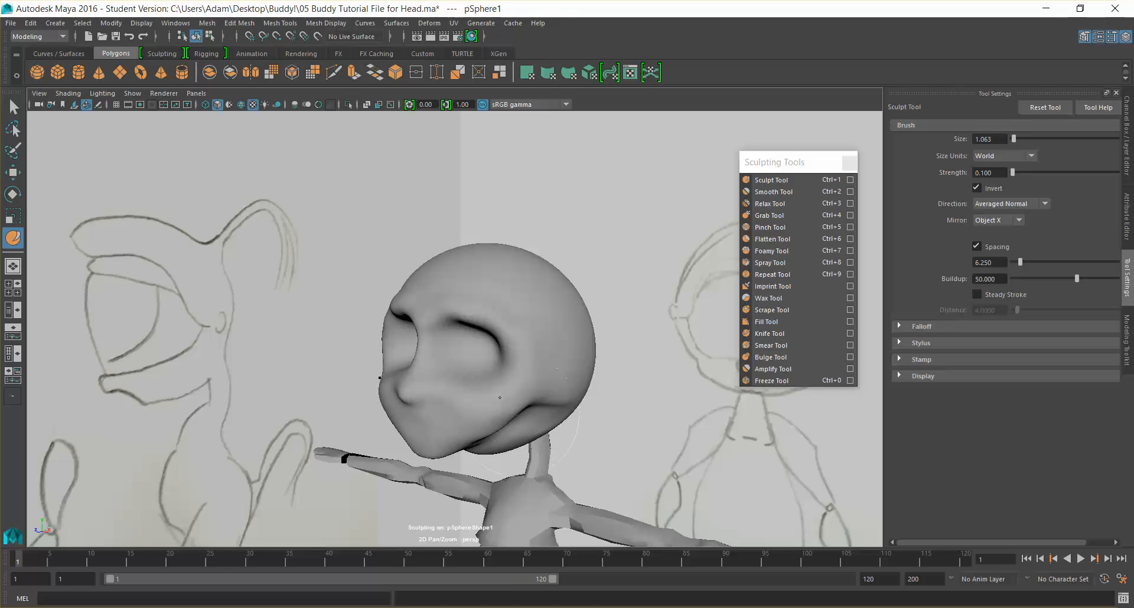
mouse_move(505, 408)
alt+mouse_down()
mouse_move(576, 377)
mouse_move(547, 385)
mouse_move(561, 386)
alt+mouse_up()
alt+drag(481, 419, 477, 401)
mouse_move(591, 378)
alt+mouse_down()
mouse_move(552, 383)
mouse_move(555, 369)
mouse_move(579, 413)
mouse_move(430, 346)
mouse_move(447, 349)
mouse_move(473, 415)
mouse_move(474, 348)
alt+mouse_up()
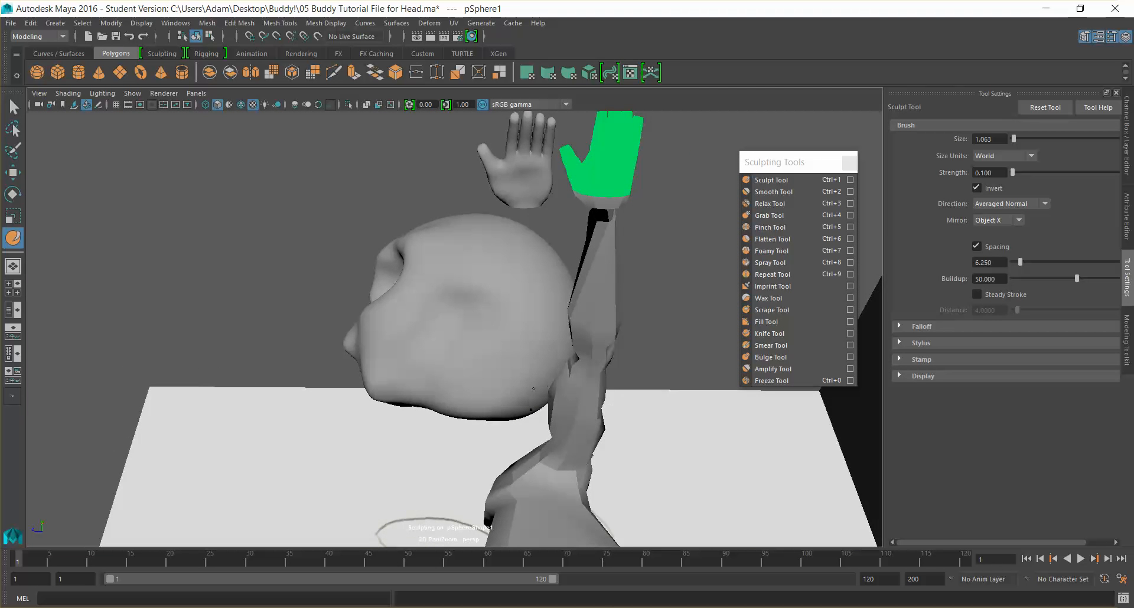
mouse_move(534, 395)
alt+mouse_down()
mouse_move(518, 414)
mouse_move(502, 409)
alt+mouse_up()
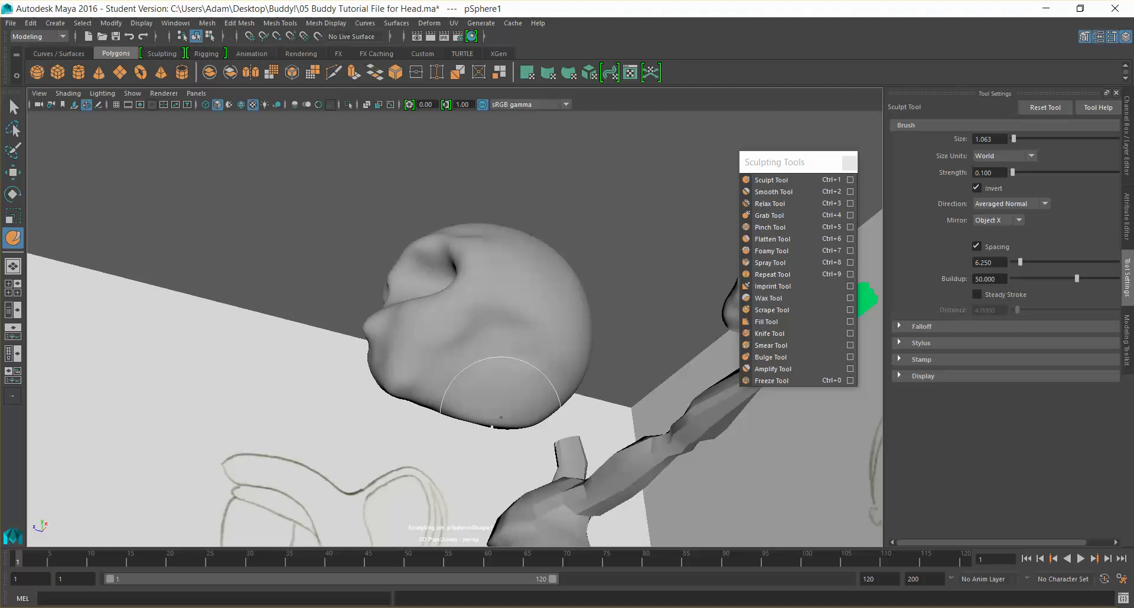
Step: Carve back the underside of the skull behind the jaw with the inverted 1.063 Sculpt brush
mouse_move(518, 428)
alt+mouse_down()
mouse_move(577, 430)
mouse_move(509, 423)
mouse_move(541, 421)
mouse_move(557, 388)
mouse_move(519, 377)
alt+mouse_up()
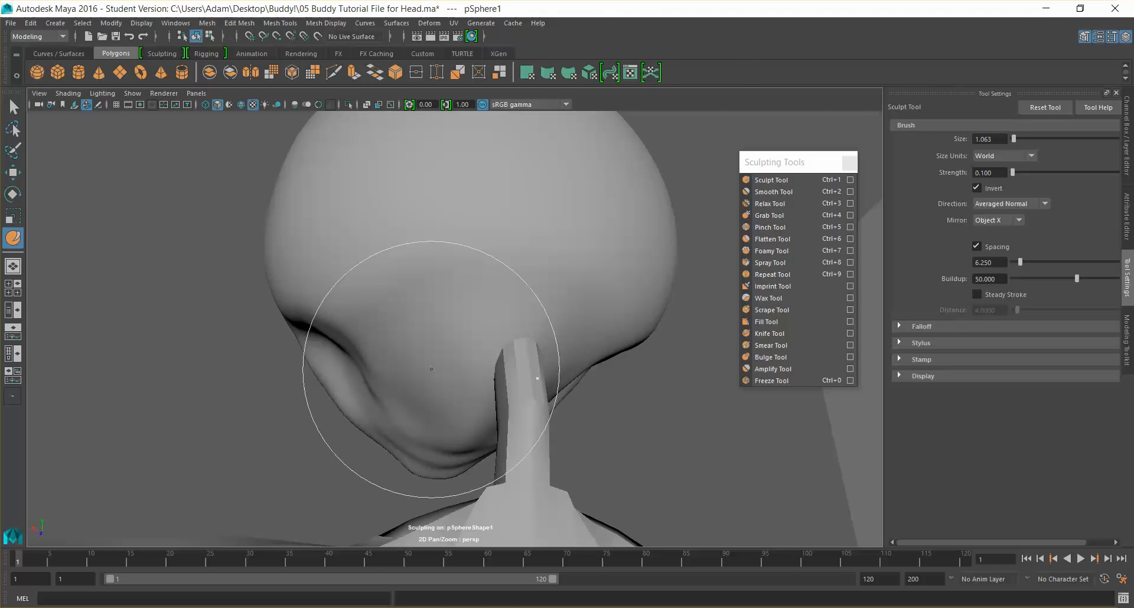
mouse_move(441, 434)
alt+mouse_down()
mouse_move(625, 412)
mouse_move(504, 427)
mouse_move(500, 410)
mouse_move(597, 336)
alt+mouse_up()
alt+drag(676, 321, 577, 268)
alt+drag(653, 312, 614, 295)
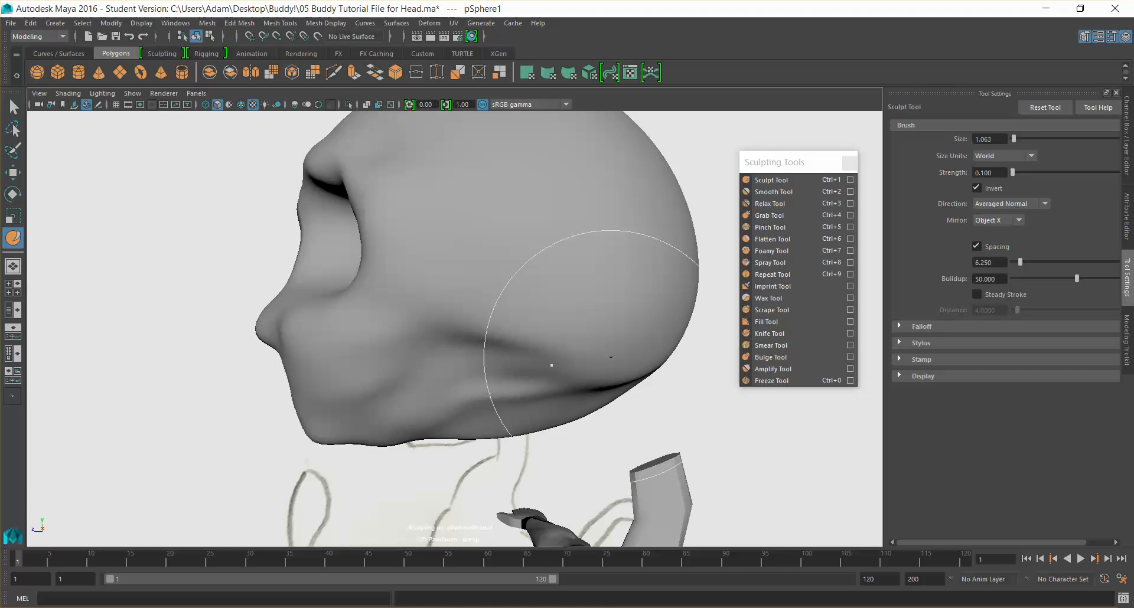
mouse_move(567, 324)
mouse_down()
mouse_move(596, 353)
mouse_move(577, 375)
mouse_move(652, 366)
mouse_up()
mouse_move(724, 369)
alt+mouse_down()
mouse_move(577, 393)
mouse_move(613, 369)
mouse_move(402, 374)
mouse_move(425, 370)
mouse_move(416, 372)
alt+mouse_up()
Step: Soften the carved underside and back of the jaw using the Smooth Tool at strength 7.834
click(773, 192)
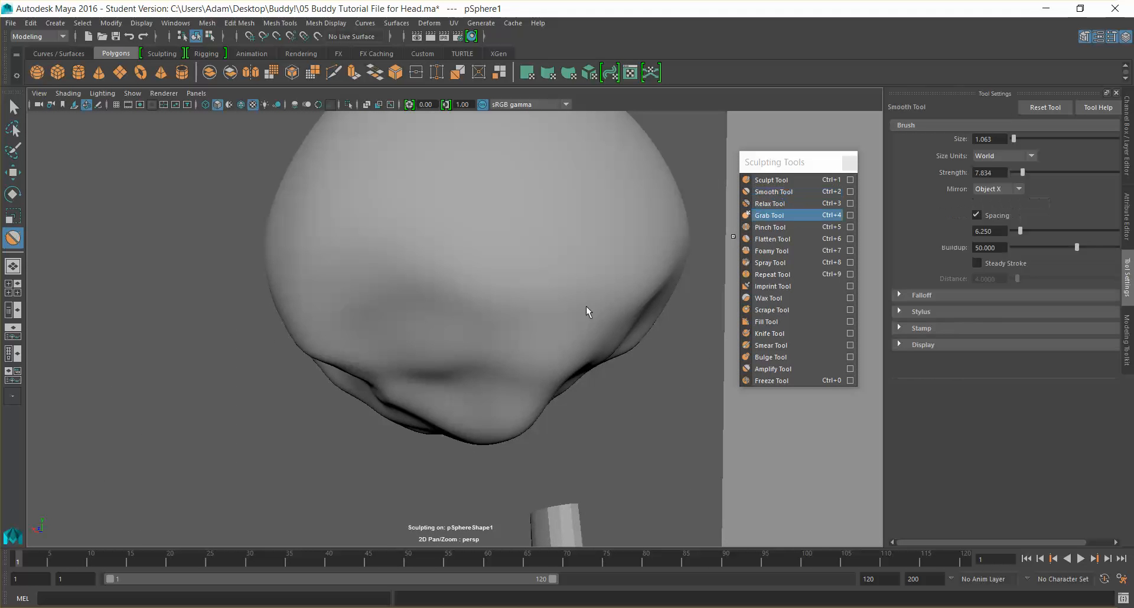
alt+drag(413, 375, 476, 283)
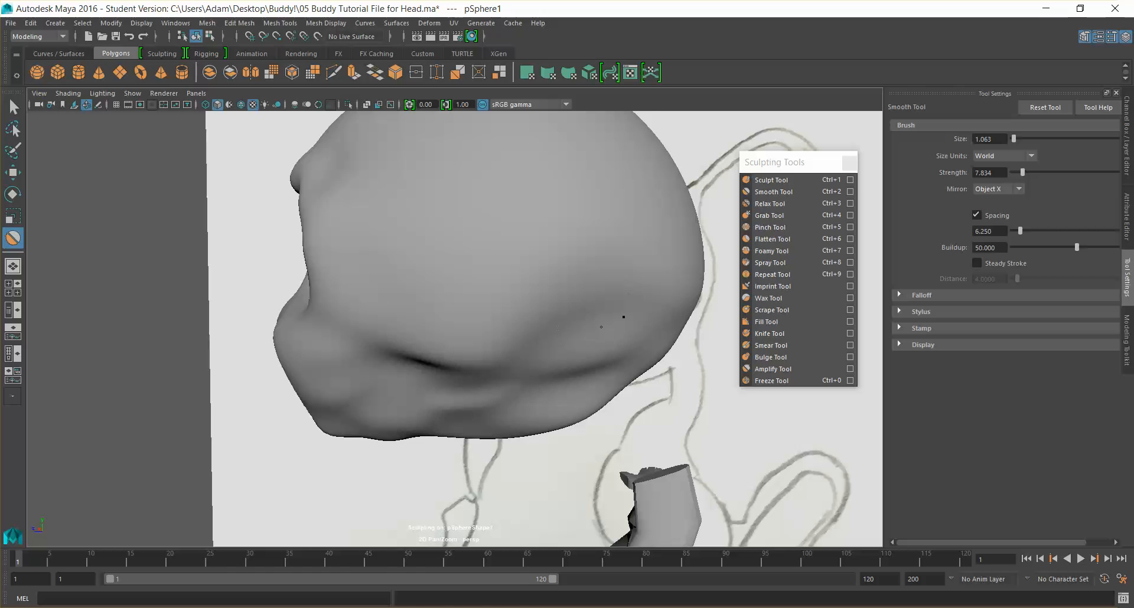
mouse_move(664, 284)
alt+mouse_down()
mouse_move(502, 286)
mouse_move(532, 293)
alt+mouse_up()
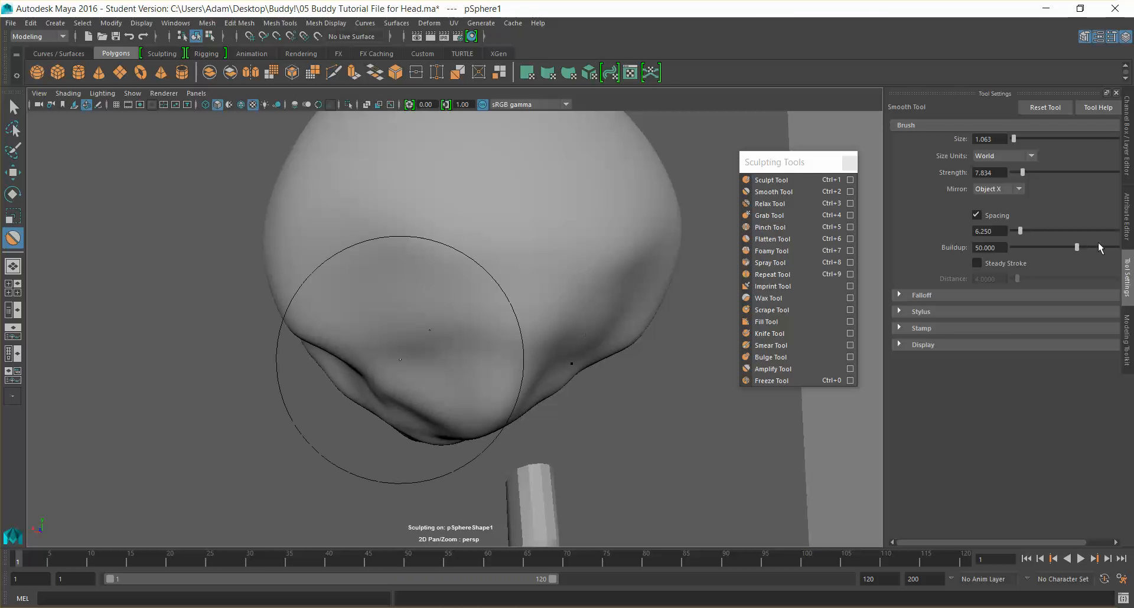
Step: Display the wireframe over the shaded head, and set the Smooth brush's spacing to 5.530 and strength to 27.189
drag(1022, 229, 1049, 231)
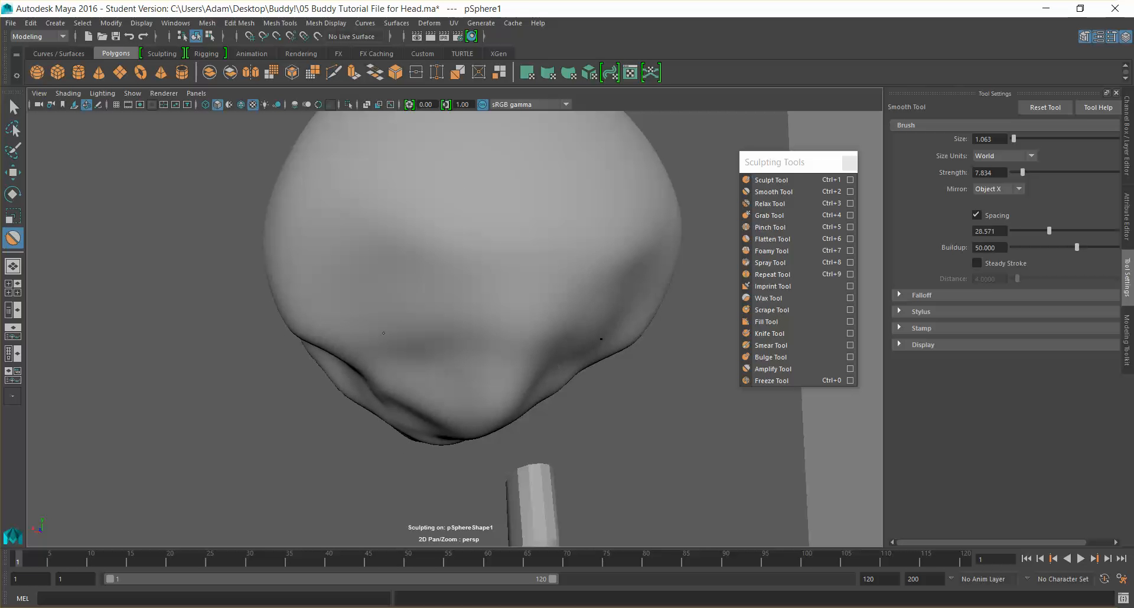
click(241, 105)
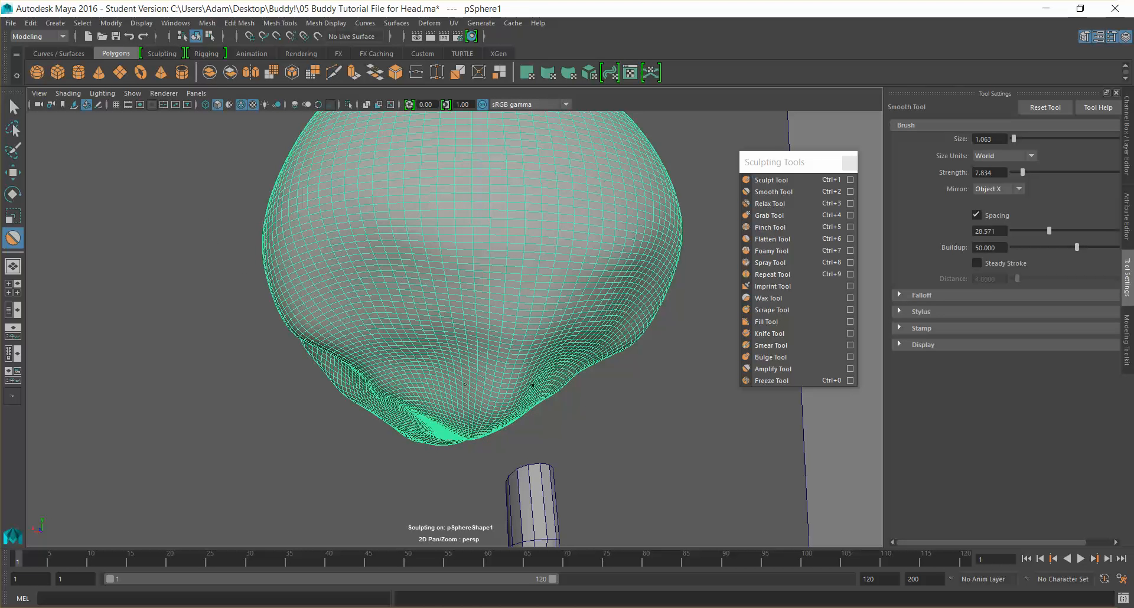
alt+drag(479, 355, 564, 254)
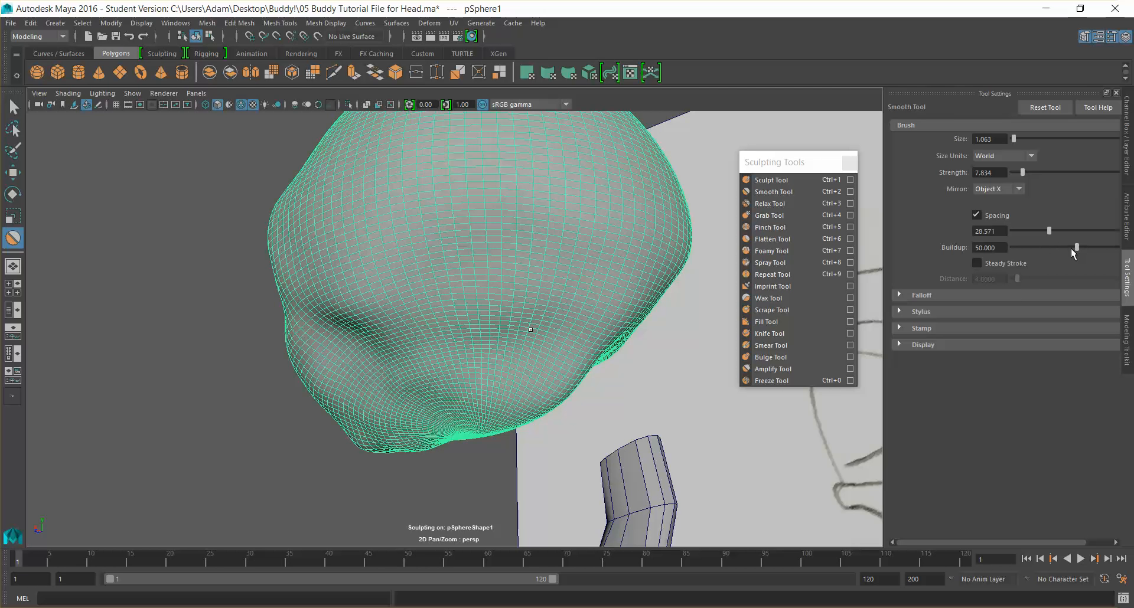
drag(1026, 232, 1019, 229)
drag(1023, 172, 1051, 172)
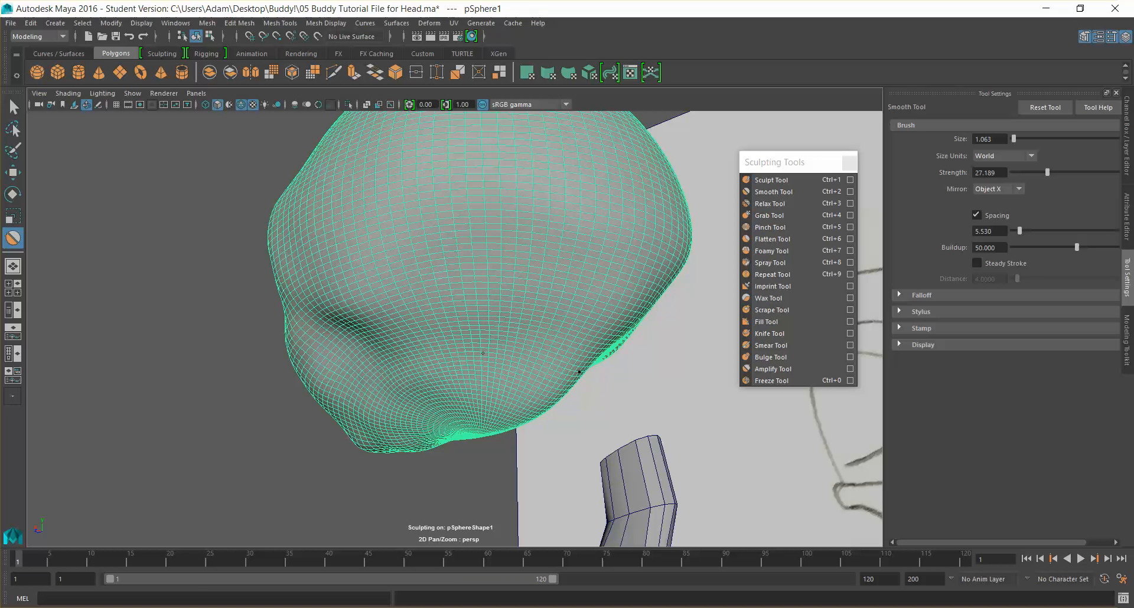
Step: Smooth the lumpy surface along the lower cheek and under the jaw with the strength 27.189 brush
alt+drag(466, 276, 524, 279)
scroll(525, 225, down, 3)
mouse_move(560, 330)
alt+mouse_down()
mouse_move(560, 309)
mouse_move(564, 331)
alt+mouse_up()
scroll(560, 309, up, 3)
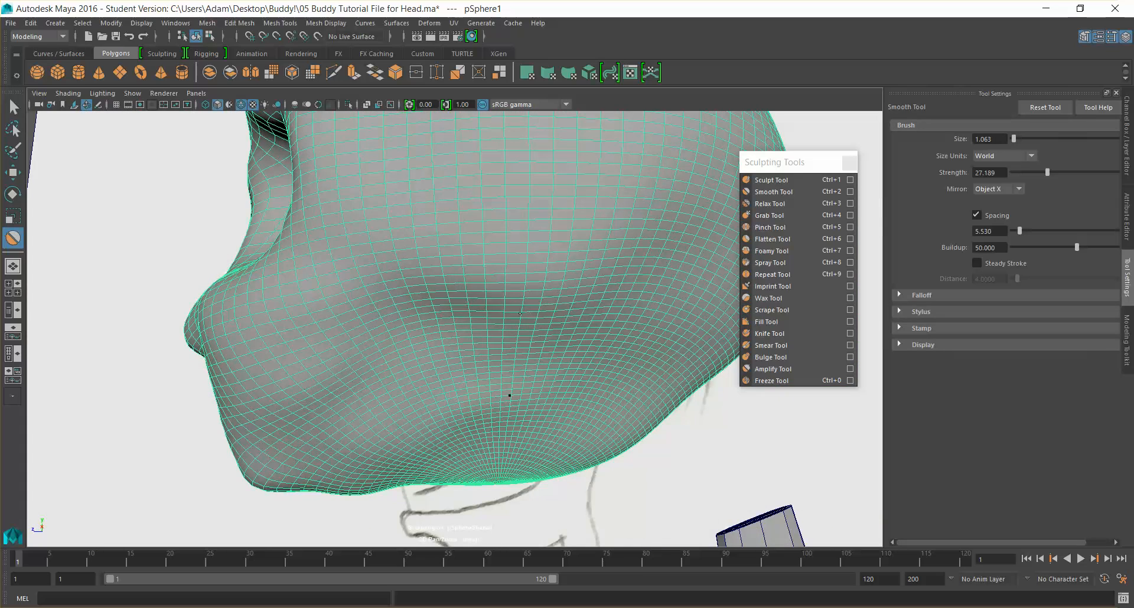
scroll(484, 236, down, 4)
alt+drag(534, 304, 575, 322)
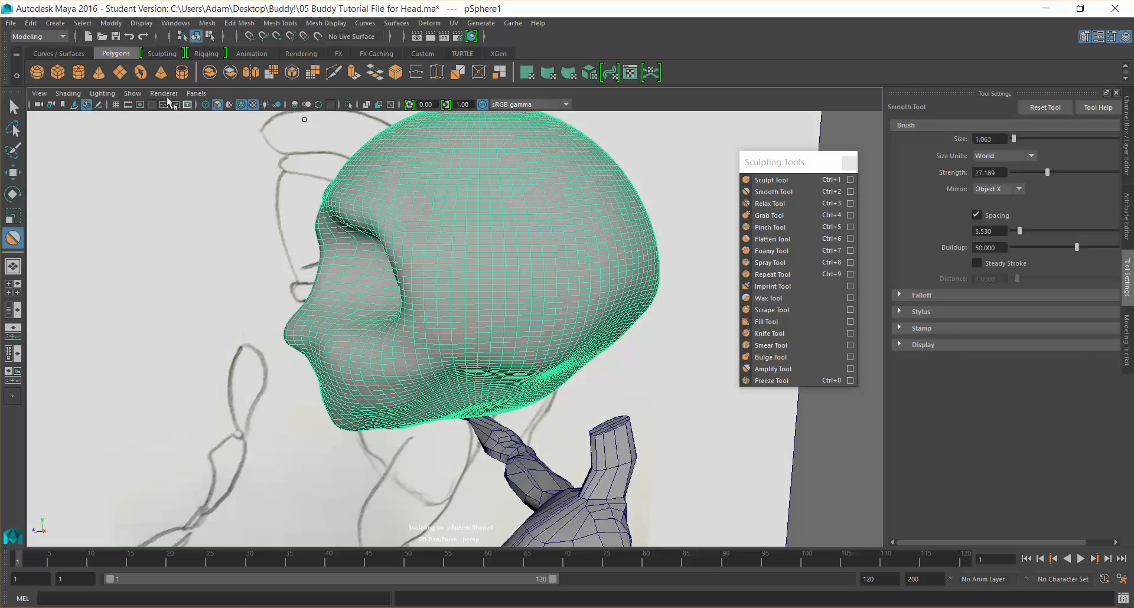
Step: Isolate the head in the viewport and turn off the wireframe overlay
click(134, 94)
mouse_move(159, 115)
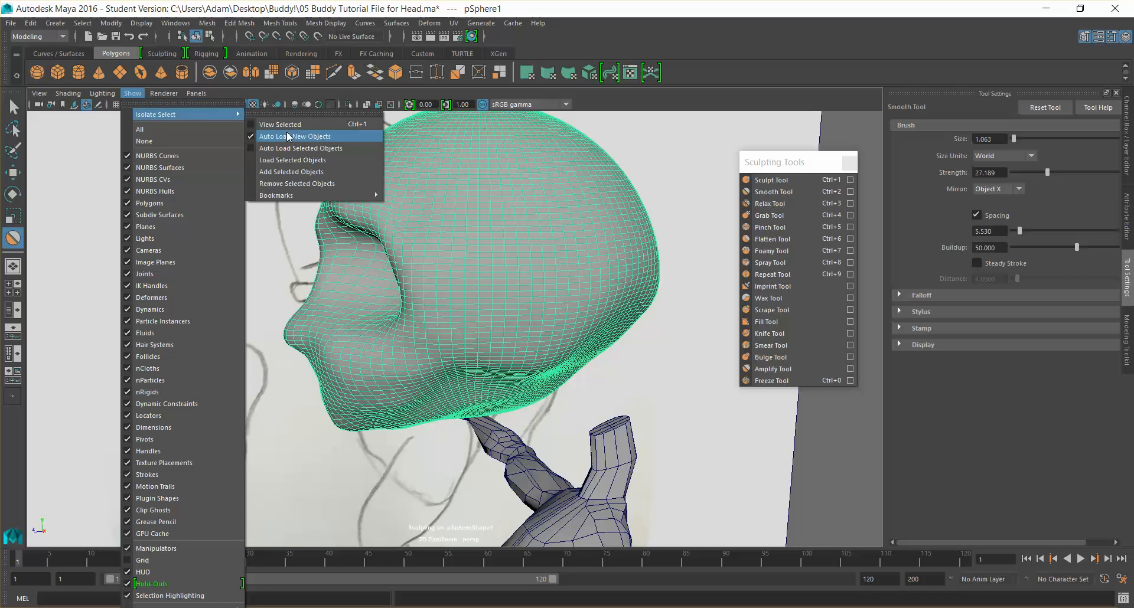
click(285, 129)
alt+drag(582, 261, 596, 278)
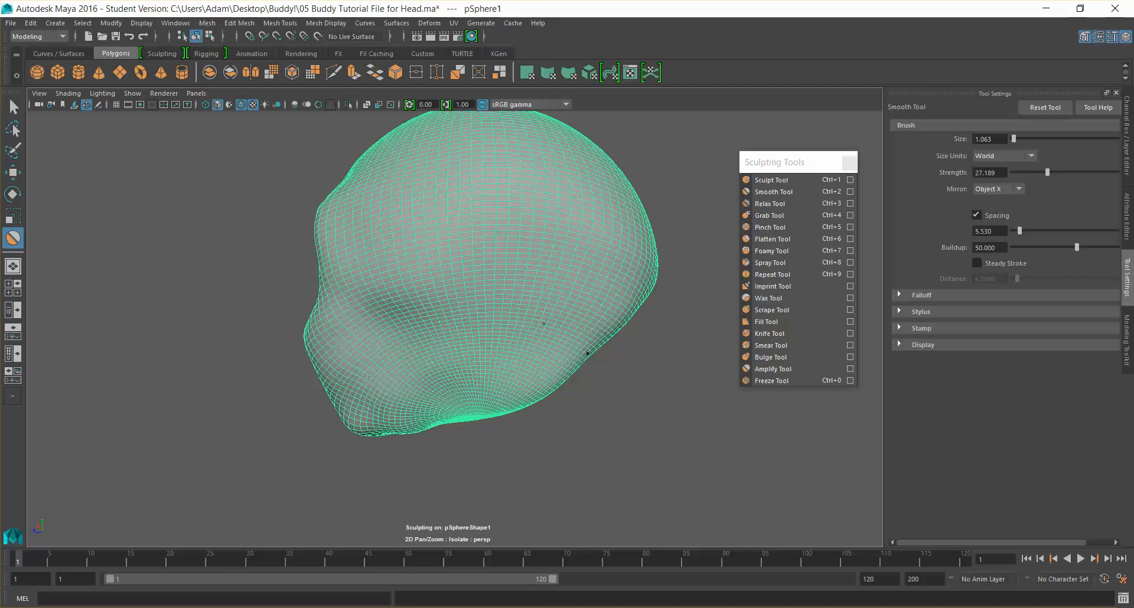
click(239, 104)
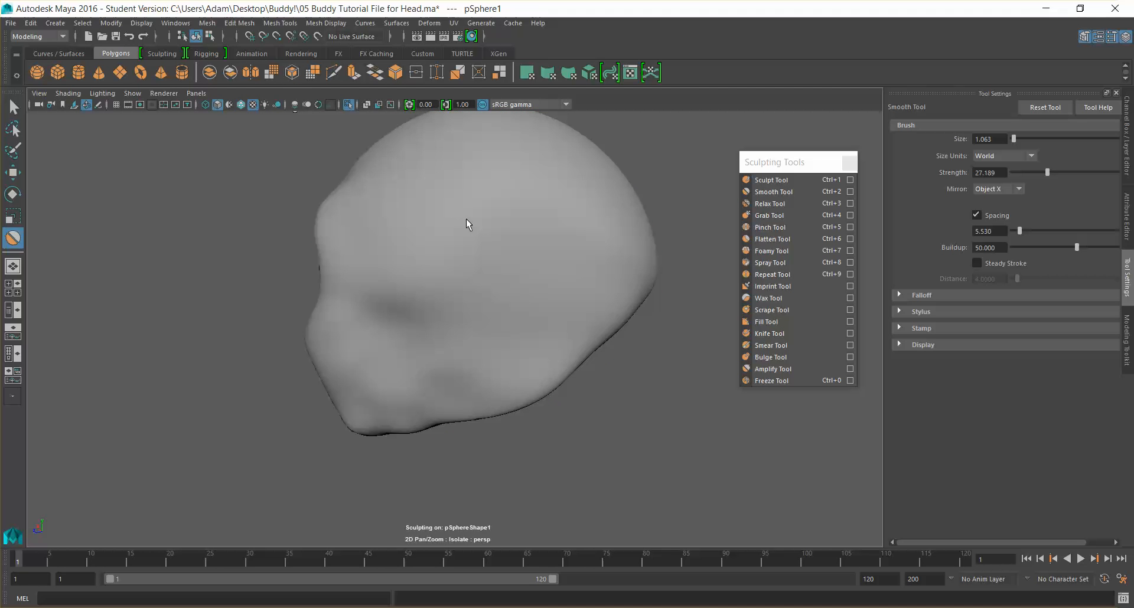
Step: Smooth the creases across the isolated head's cheeks and the underside of its jaw
mouse_move(549, 324)
alt+mouse_down()
mouse_move(579, 330)
mouse_move(499, 336)
alt+mouse_up()
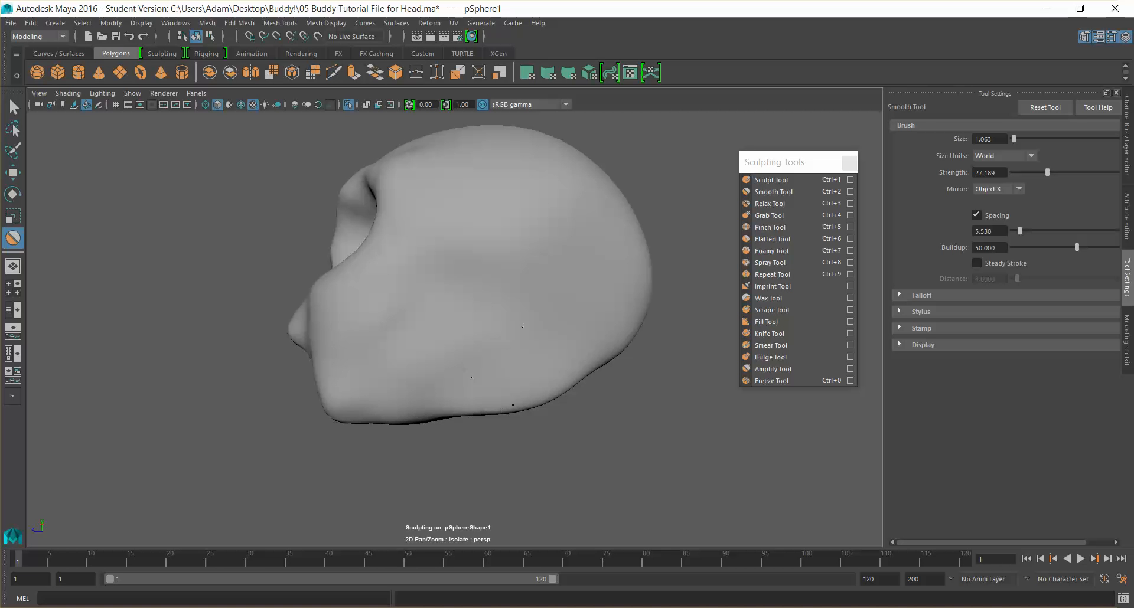
alt+drag(458, 313, 499, 263)
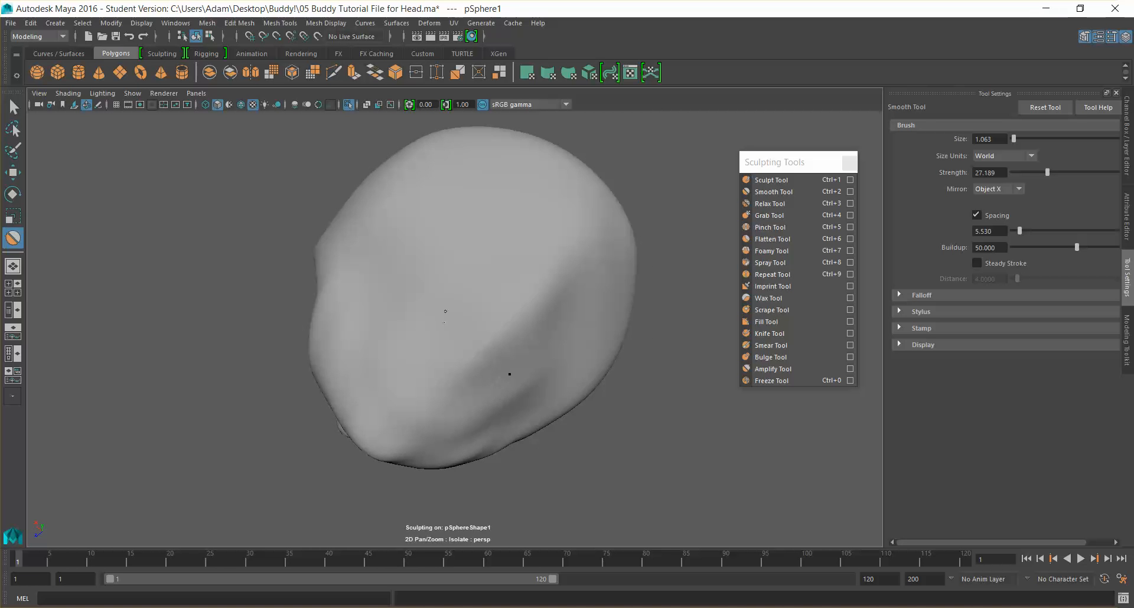
alt+drag(368, 304, 515, 319)
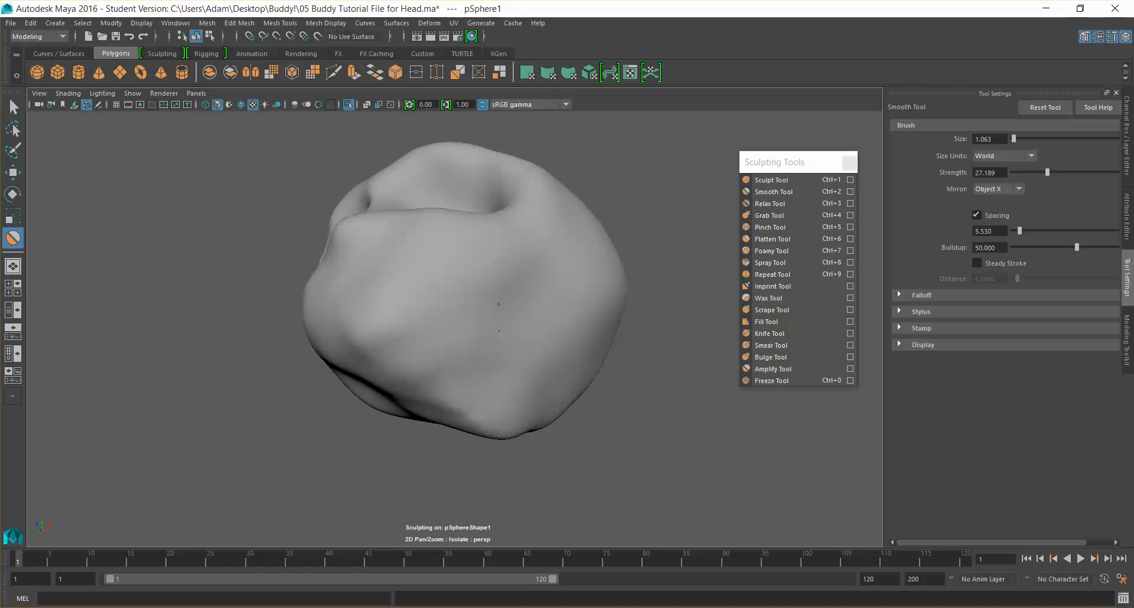
mouse_move(661, 277)
alt+mouse_down()
mouse_move(615, 317)
mouse_move(536, 213)
alt+mouse_up()
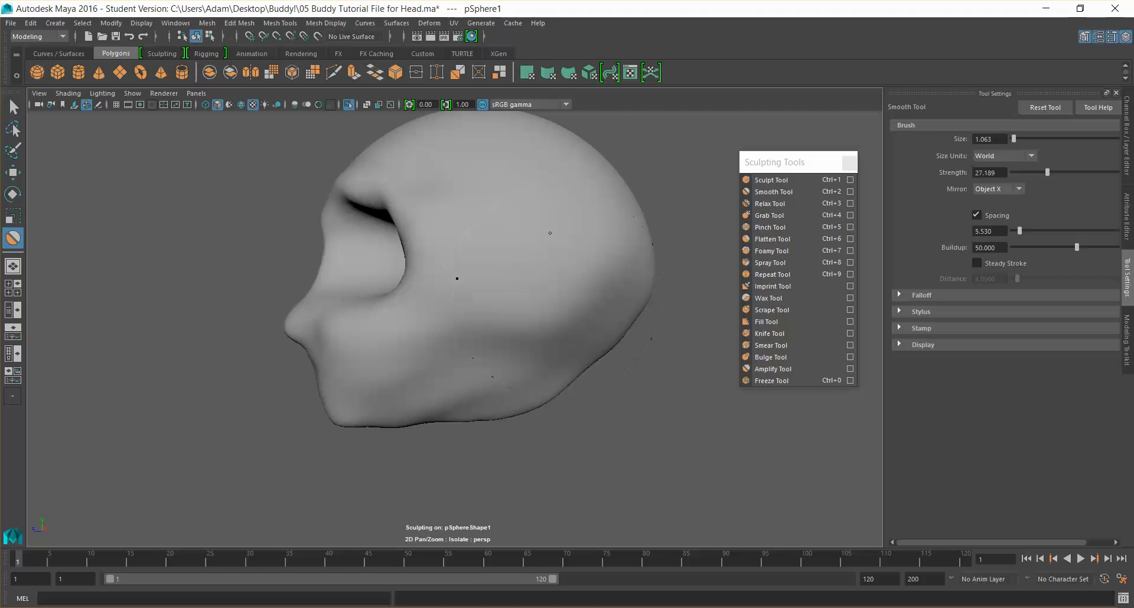
mouse_move(531, 343)
alt+mouse_down()
mouse_move(594, 385)
mouse_move(597, 361)
mouse_move(470, 368)
alt+mouse_up()
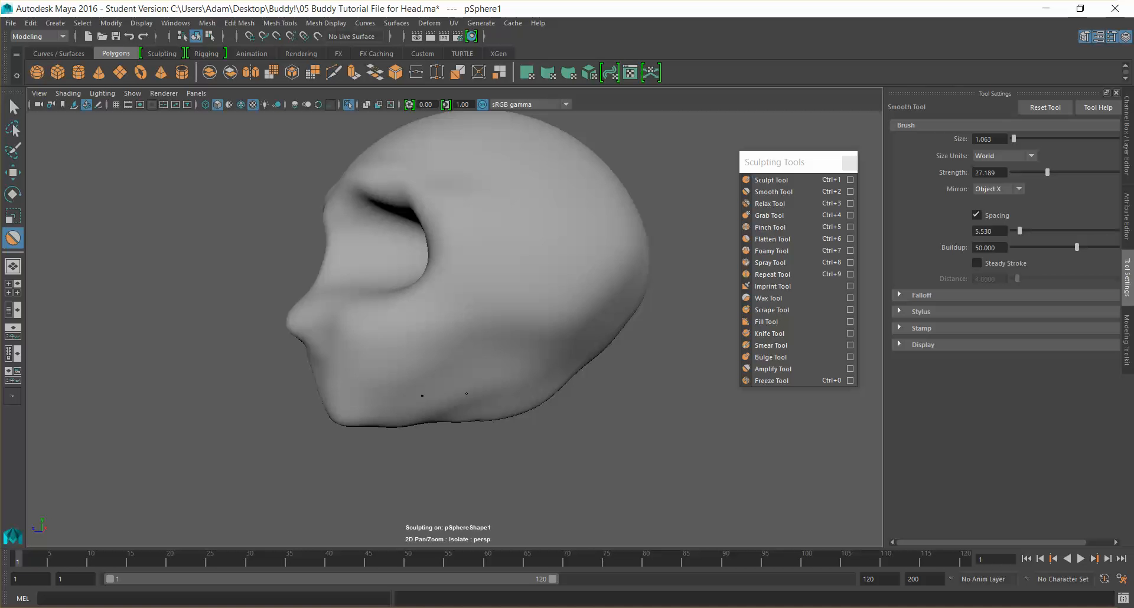
Step: Even out the jawline, chin and front of the face using the 1.063 Smooth brush
mouse_move(534, 412)
alt+mouse_down()
mouse_move(523, 407)
mouse_move(538, 405)
alt+mouse_up()
mouse_move(426, 419)
alt+mouse_down()
mouse_move(539, 430)
mouse_move(552, 444)
mouse_move(418, 423)
alt+mouse_up()
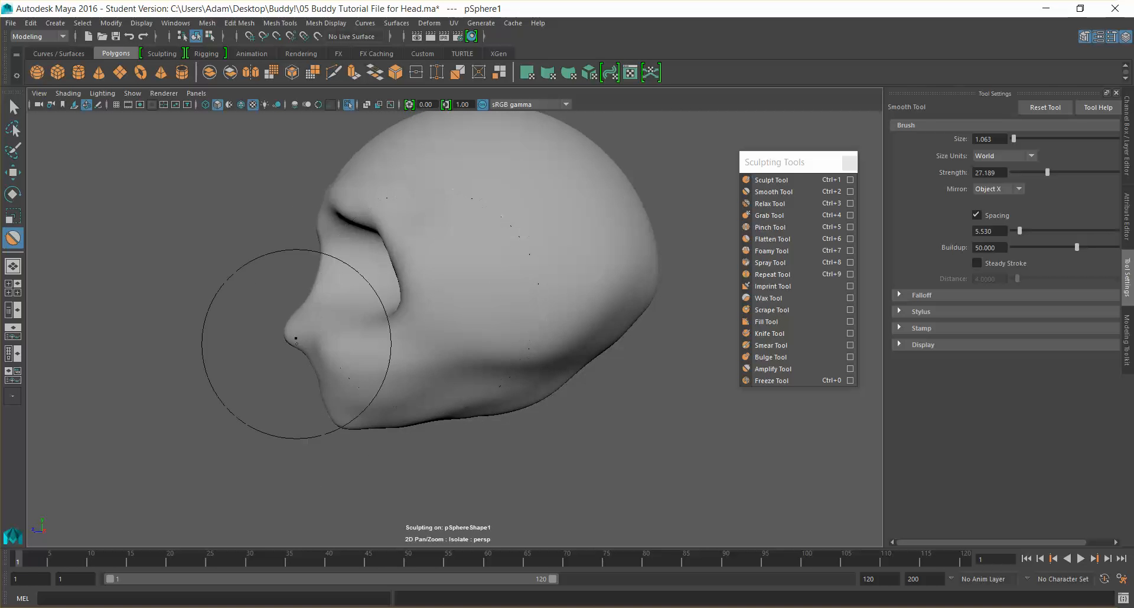
alt+drag(345, 274, 380, 322)
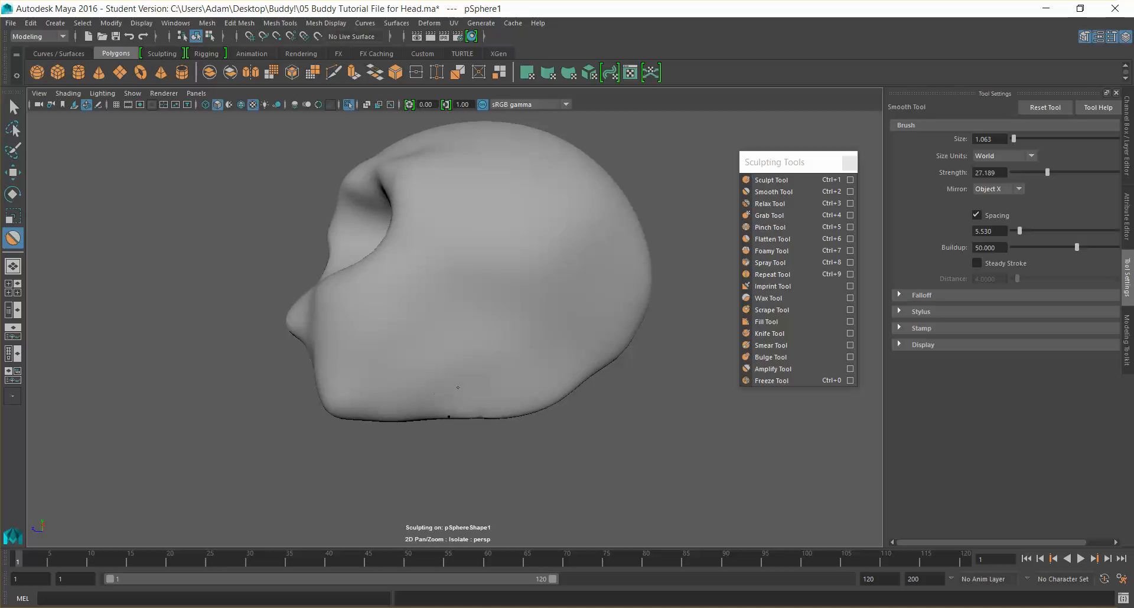
alt+drag(551, 400, 506, 369)
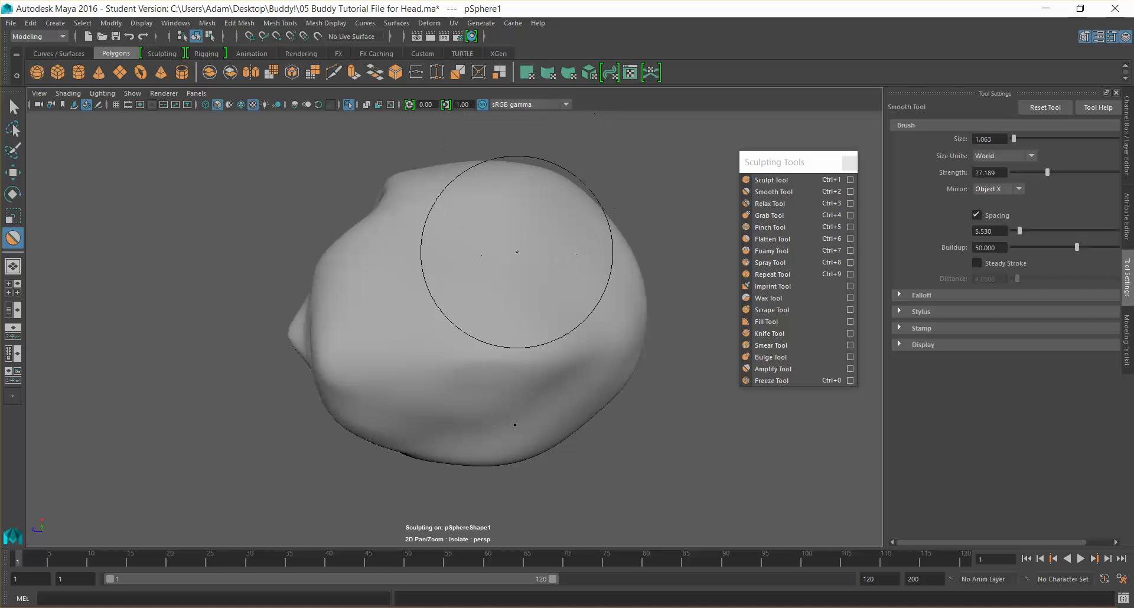
alt+drag(622, 335, 569, 215)
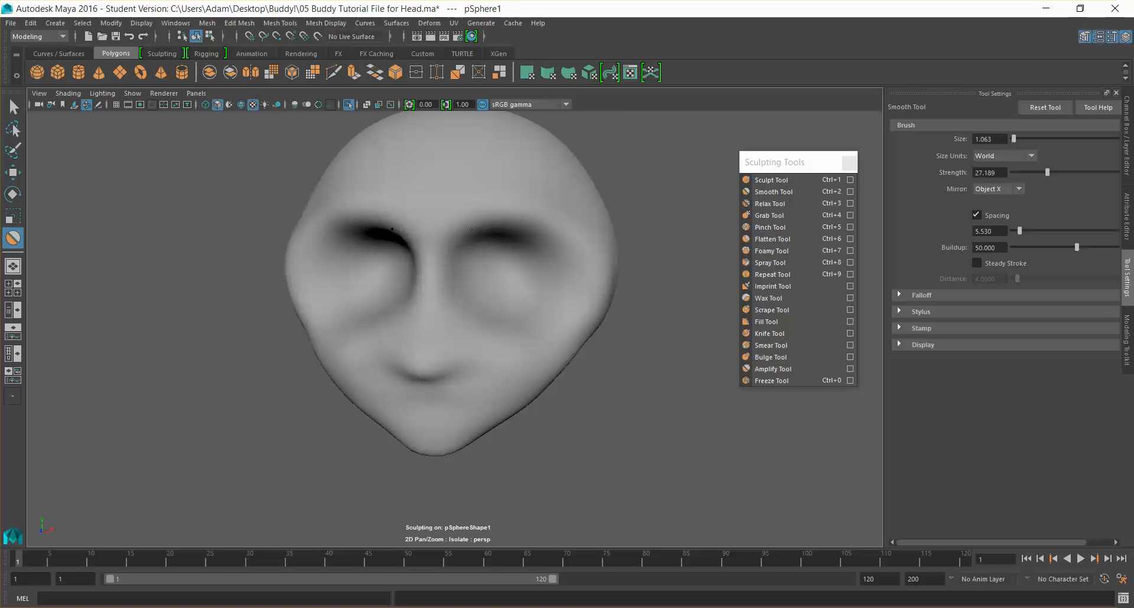
Step: Soften the surface beneath the nose and along the side of the face with the 1.063 Smooth brush
mouse_move(571, 289)
alt+mouse_down()
mouse_move(607, 296)
mouse_move(589, 272)
mouse_move(559, 279)
alt+mouse_up()
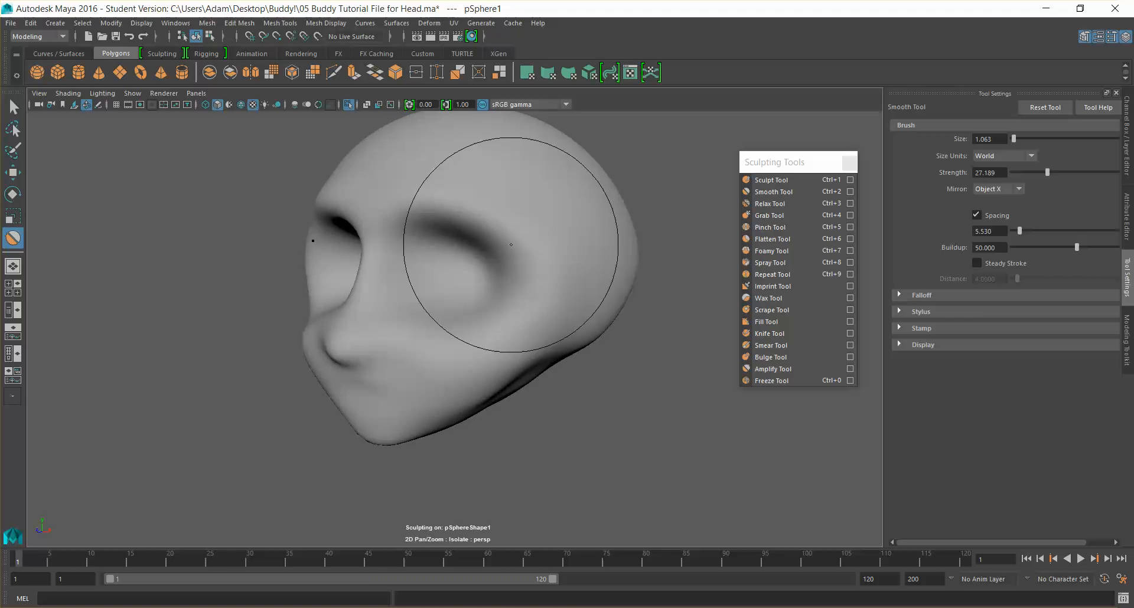
mouse_move(531, 316)
alt+mouse_down()
mouse_move(491, 351)
mouse_move(530, 335)
mouse_move(597, 349)
mouse_move(602, 362)
mouse_move(466, 372)
mouse_move(487, 353)
mouse_move(523, 355)
alt+mouse_up()
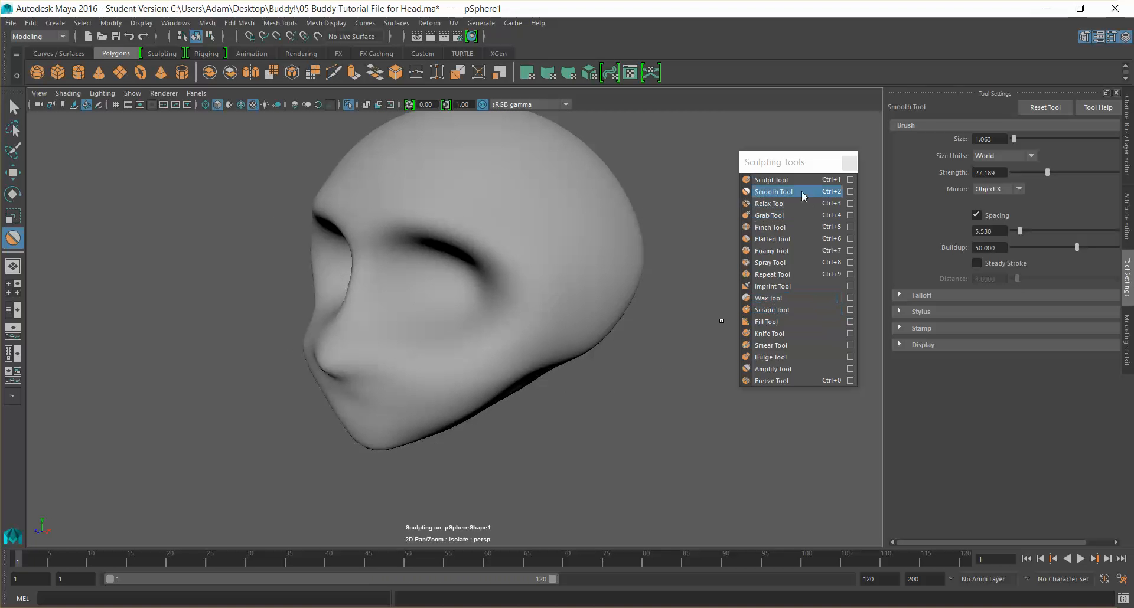
mouse_move(382, 246)
alt+mouse_down()
mouse_move(316, 228)
mouse_move(430, 235)
mouse_move(387, 243)
mouse_move(325, 212)
alt+mouse_up()
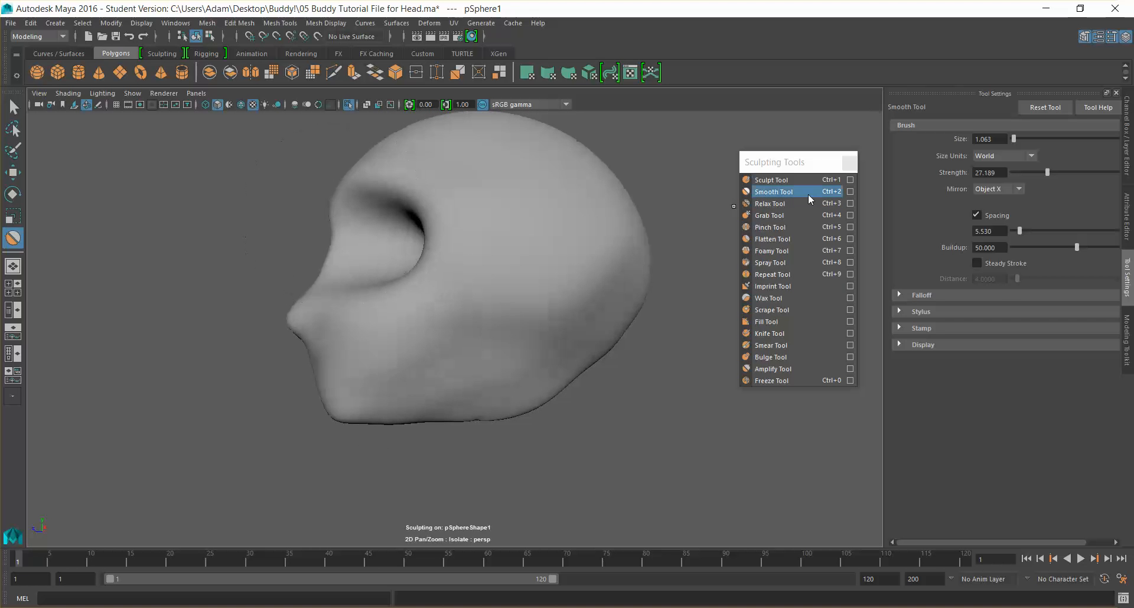
Step: Build up a rounded, projecting chin with the Sculpt tool at size 0.385 and strength 0.100
click(785, 179)
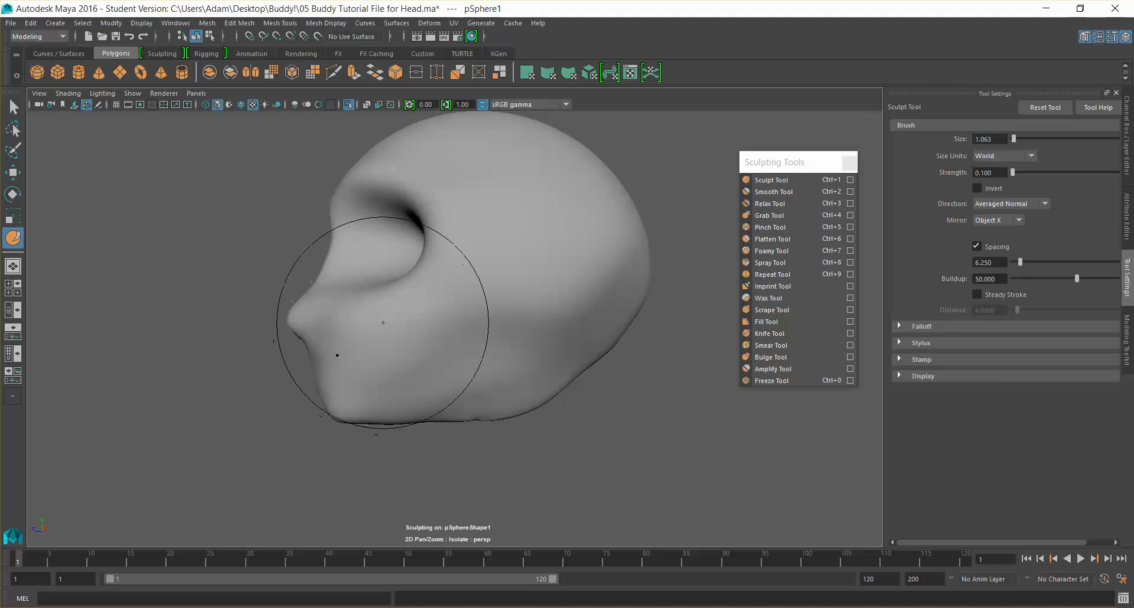
mouse_move(336, 354)
alt+mouse_down()
mouse_move(436, 329)
mouse_move(531, 342)
alt+mouse_up()
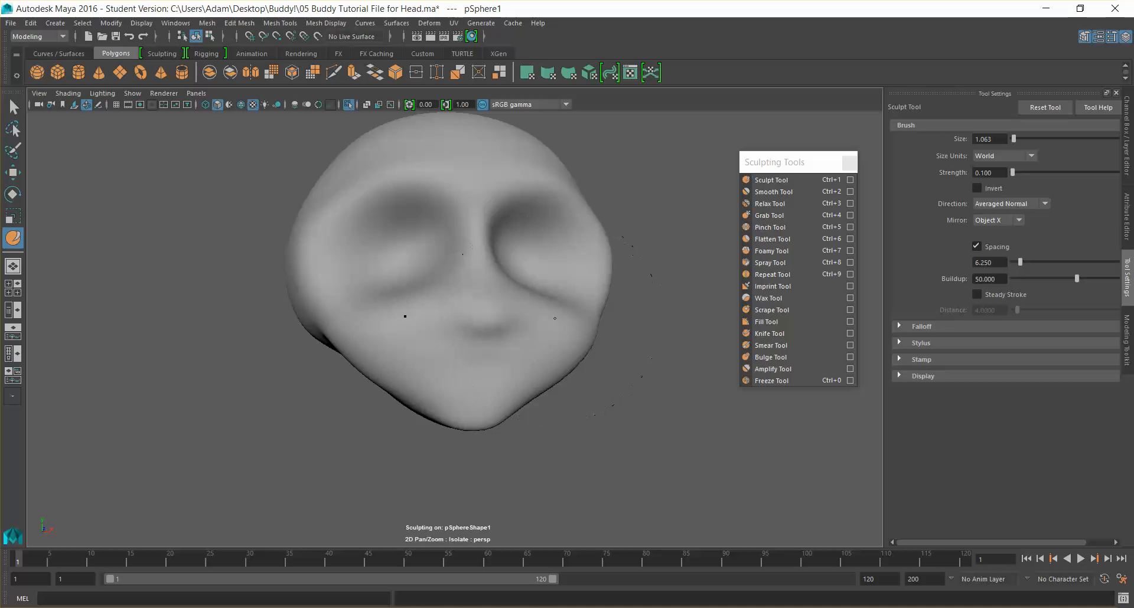
mouse_move(597, 285)
alt+mouse_down()
mouse_move(540, 337)
mouse_move(457, 321)
mouse_move(489, 317)
alt+mouse_up()
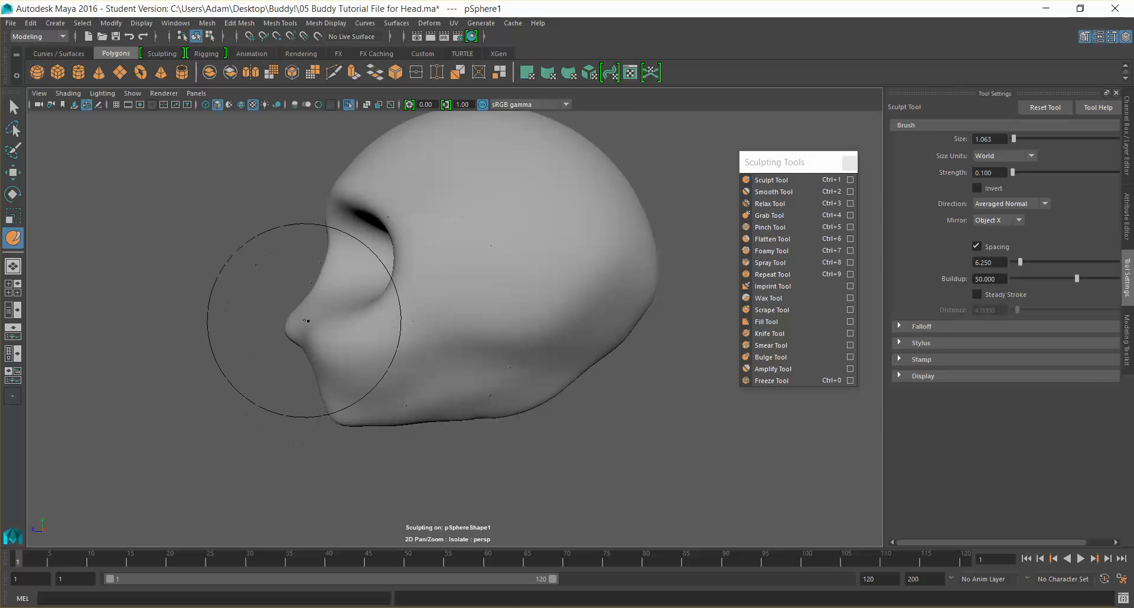
mouse_move(291, 324)
alt+mouse_down()
mouse_move(313, 318)
mouse_move(349, 384)
mouse_move(416, 387)
mouse_move(378, 362)
mouse_move(329, 356)
mouse_move(449, 390)
alt+mouse_up()
scroll(375, 380, up, 5)
mouse_move(347, 490)
alt+mouse_down()
mouse_move(372, 455)
mouse_move(329, 445)
alt+mouse_up()
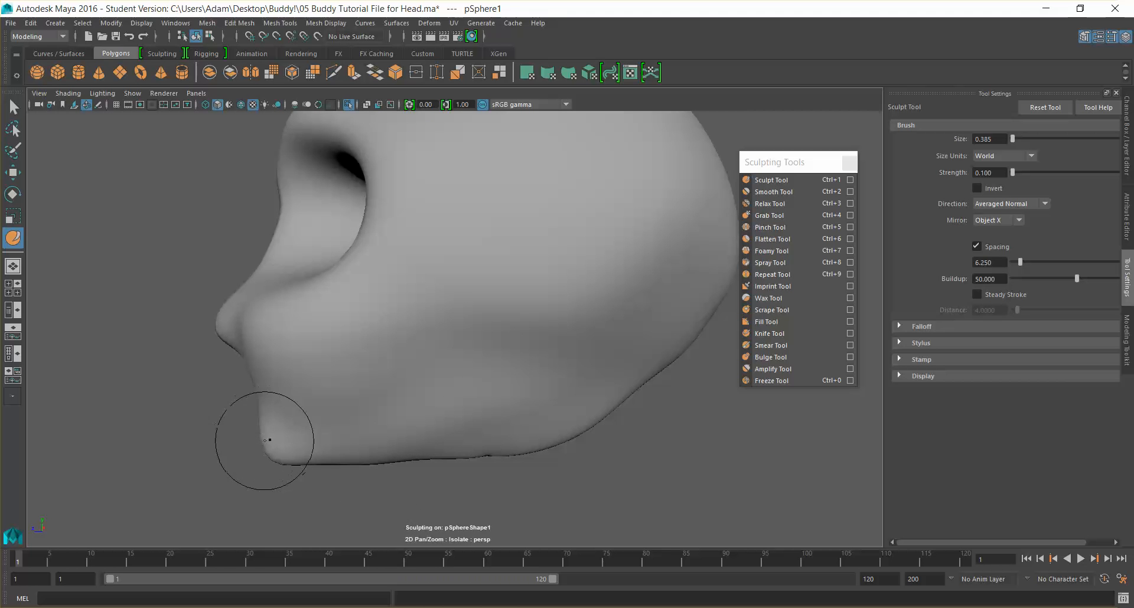
mouse_move(253, 400)
alt+mouse_down()
mouse_move(379, 413)
mouse_move(333, 446)
mouse_move(435, 430)
mouse_move(369, 443)
mouse_move(415, 436)
alt+mouse_up()
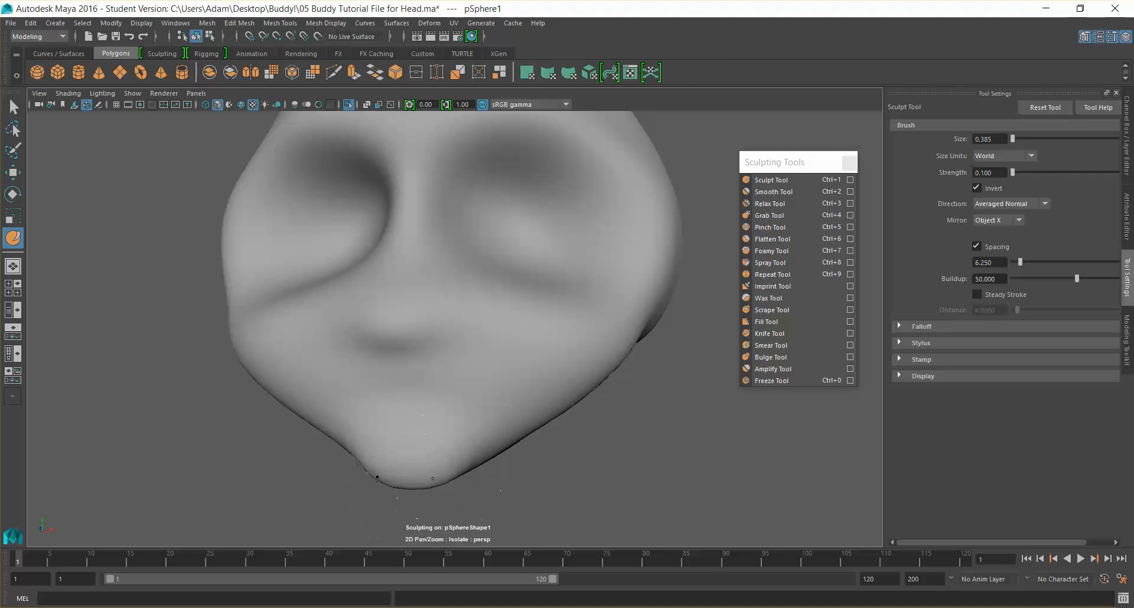
Step: Carve in the surface beside the chin along the front of the jaw with the inverted 0.385 Sculpt brush
mouse_move(450, 468)
mouse_down()
mouse_move(470, 460)
mouse_move(458, 476)
mouse_move(375, 469)
mouse_move(510, 478)
mouse_move(534, 494)
mouse_move(461, 489)
mouse_move(514, 479)
mouse_move(568, 490)
mouse_move(617, 455)
mouse_up()
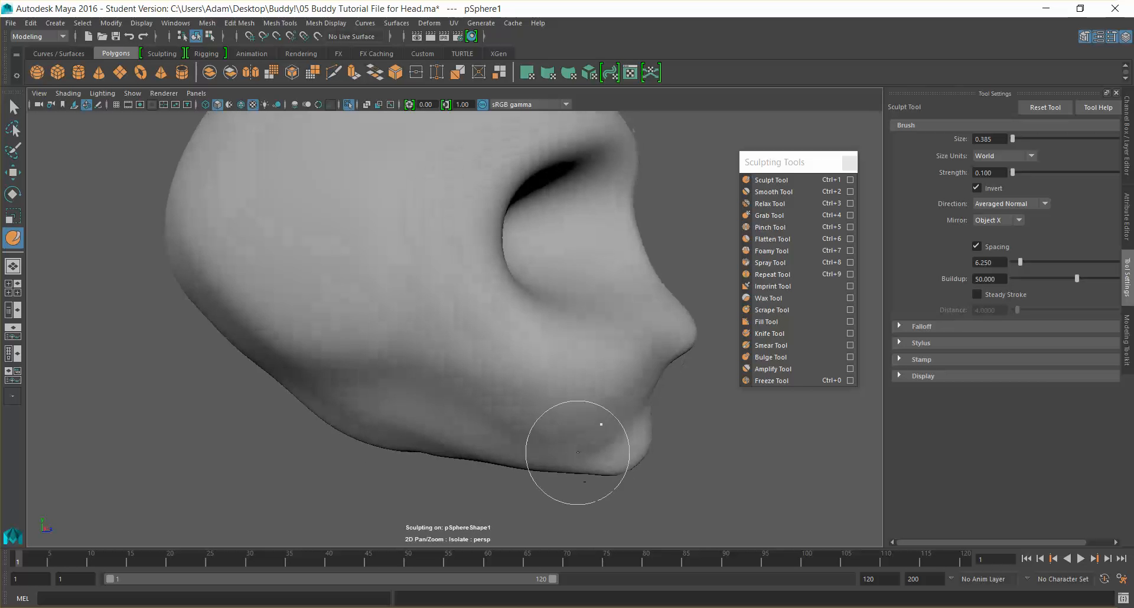
alt+drag(367, 215, 356, 225)
scroll(375, 274, down, 5)
alt+drag(375, 274, 395, 252)
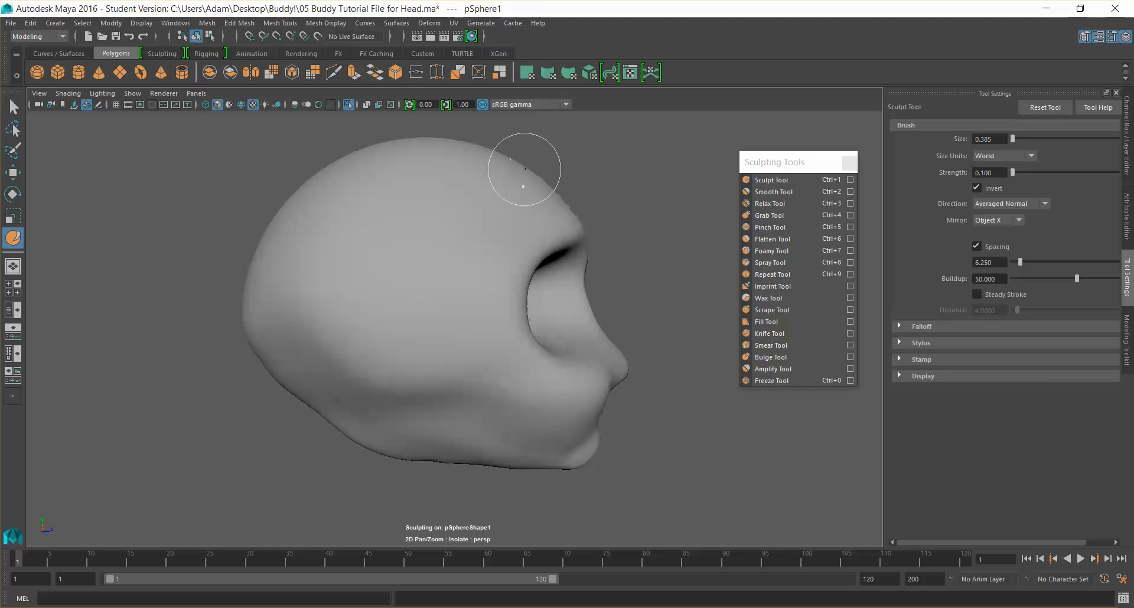
Step: Undo the trial stroke on the forehead and set the Sculpt brush to size 0.707 and strength 0.05 with inversion off
mouse_move(541, 176)
alt+mouse_down()
mouse_move(520, 198)
mouse_move(529, 200)
mouse_move(484, 218)
mouse_move(508, 218)
alt+mouse_up()
key(b)
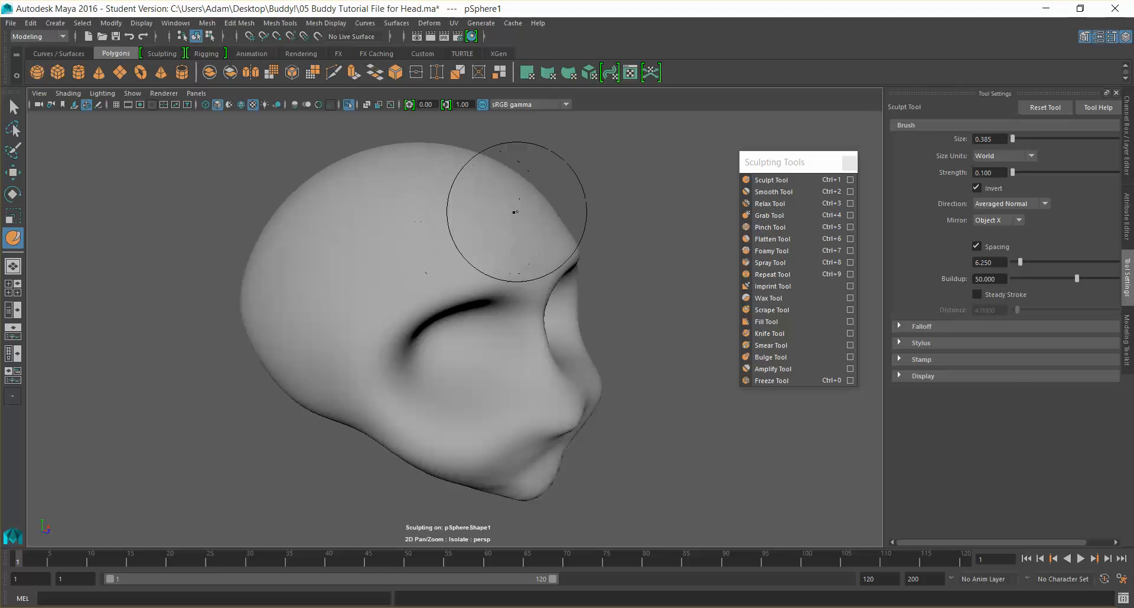
click(977, 188)
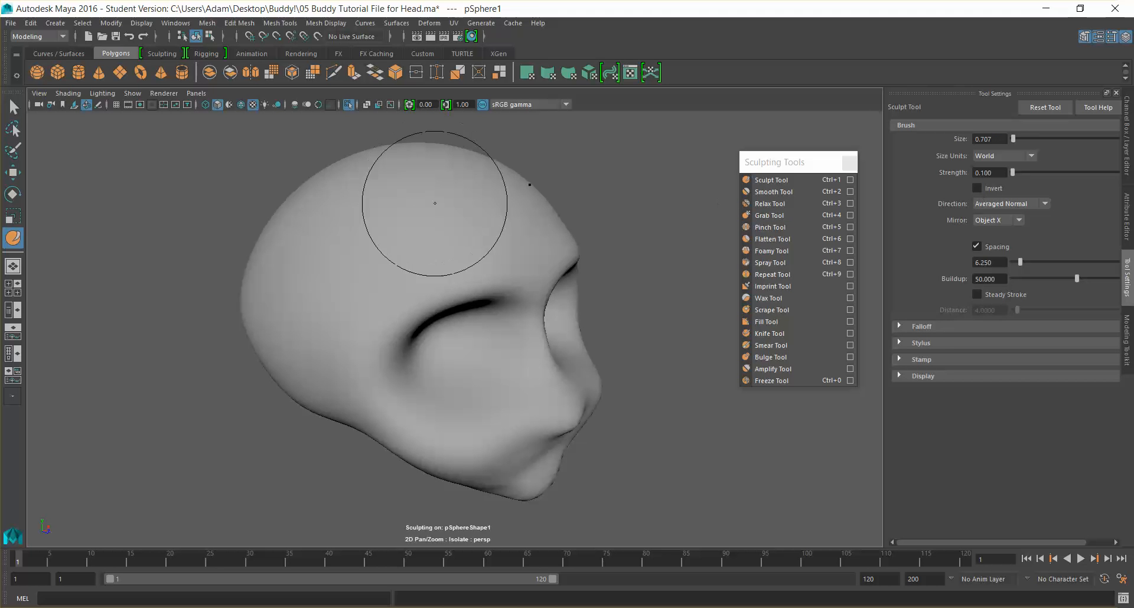
mouse_move(468, 228)
alt+mouse_down()
mouse_move(478, 244)
mouse_move(480, 224)
alt+mouse_up()
key(ctrl+z)
text(0.05)
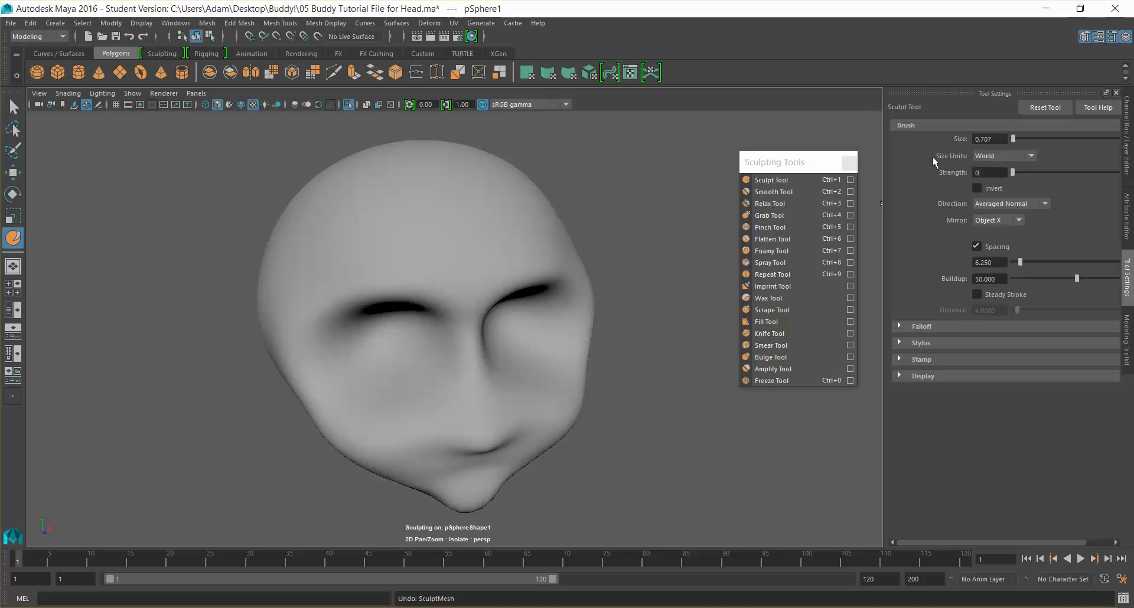
Step: Build up a protruding brow ridge above both eye sockets with mirrored Sculpt strokes
alt+drag(316, 240, 286, 294)
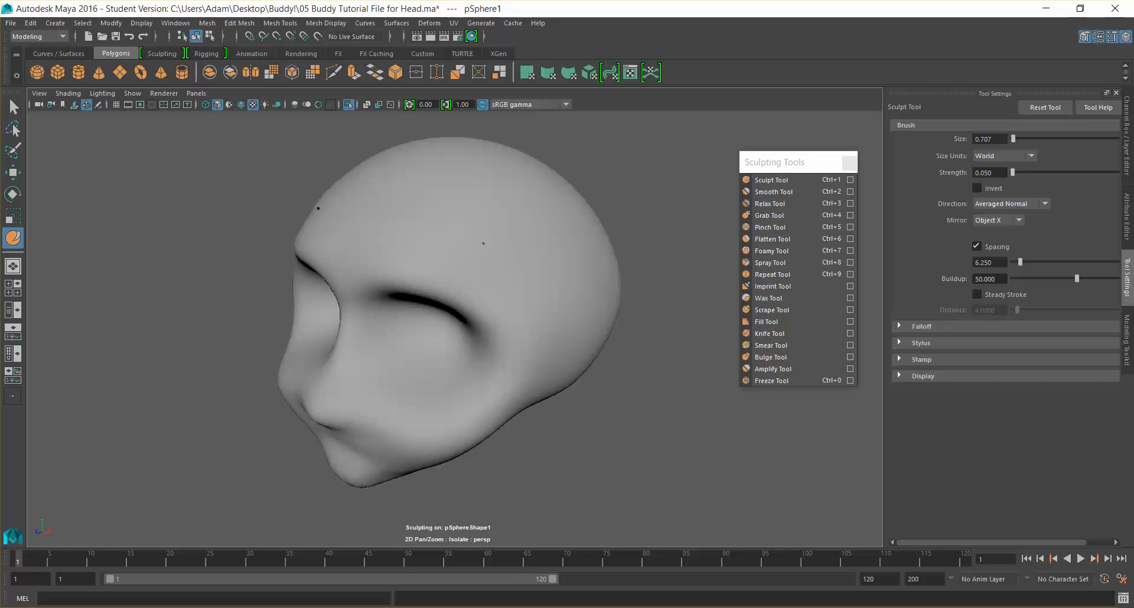
mouse_move(455, 255)
alt+mouse_down()
mouse_move(516, 276)
mouse_move(638, 271)
mouse_move(565, 208)
mouse_move(514, 246)
mouse_move(531, 250)
alt+mouse_up()
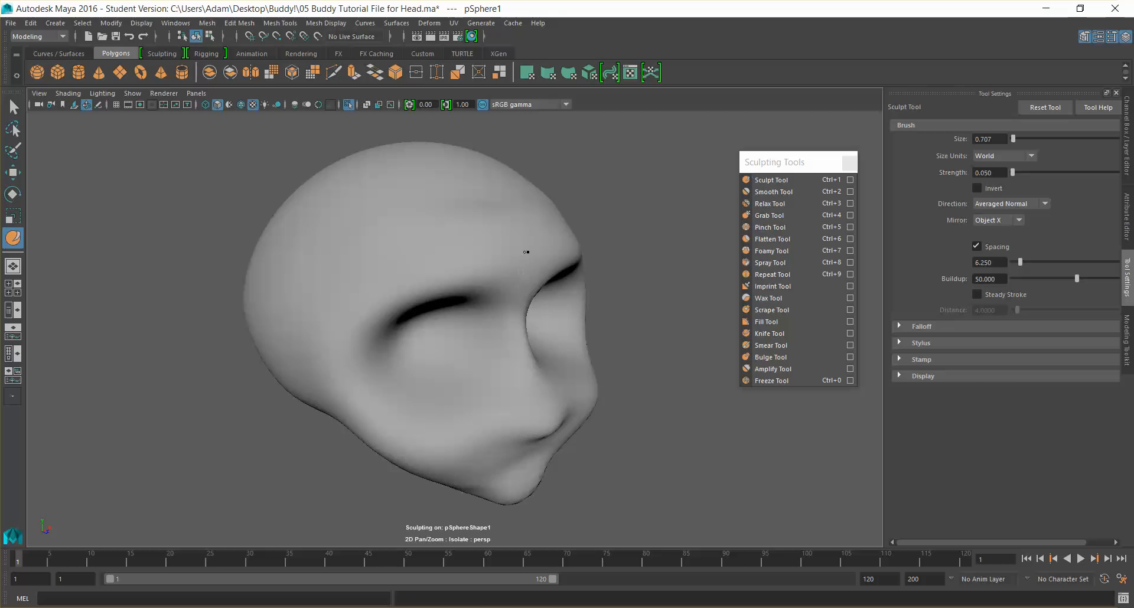
mouse_move(548, 215)
alt+mouse_down()
mouse_move(630, 205)
mouse_move(578, 195)
alt+mouse_up()
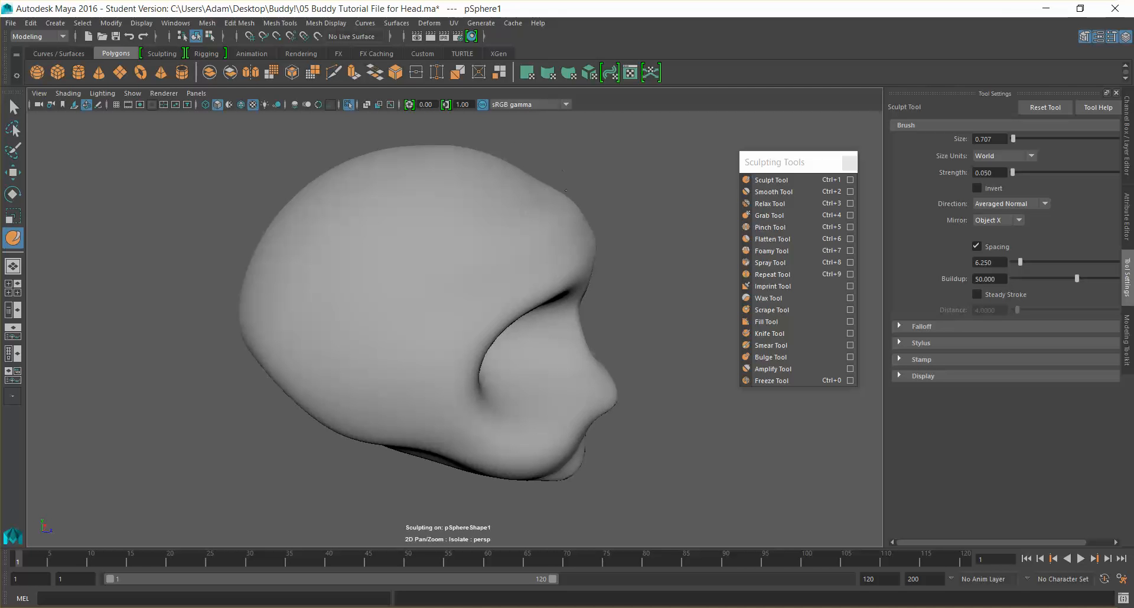
alt+drag(565, 174, 547, 203)
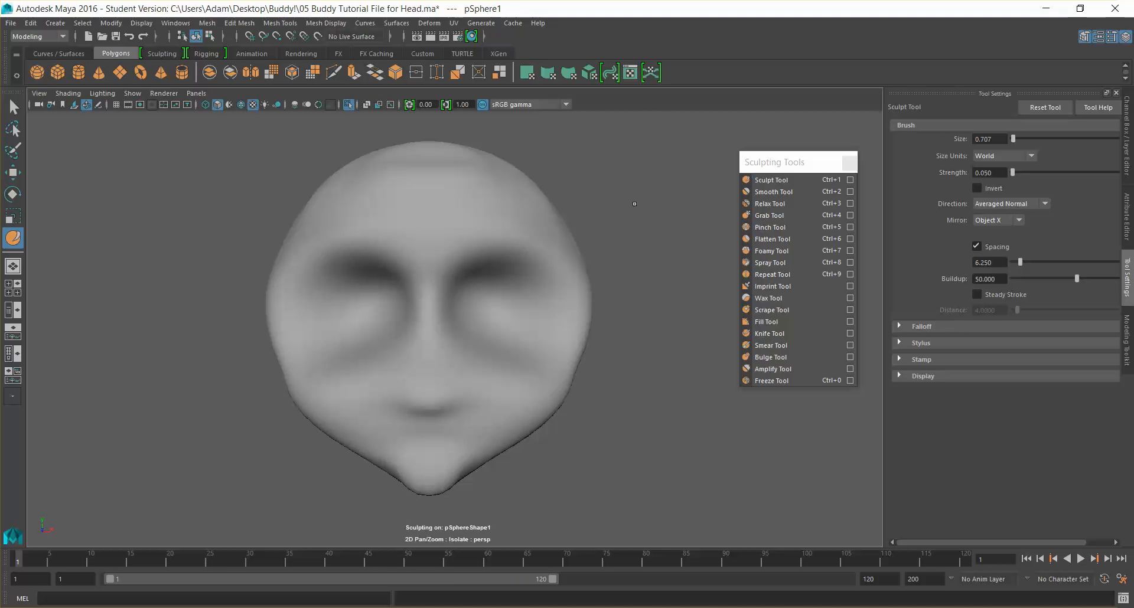
Step: Add volume across the forehead and the sides of the head with the 0.707 Sculpt brush
alt+drag(608, 305, 613, 309)
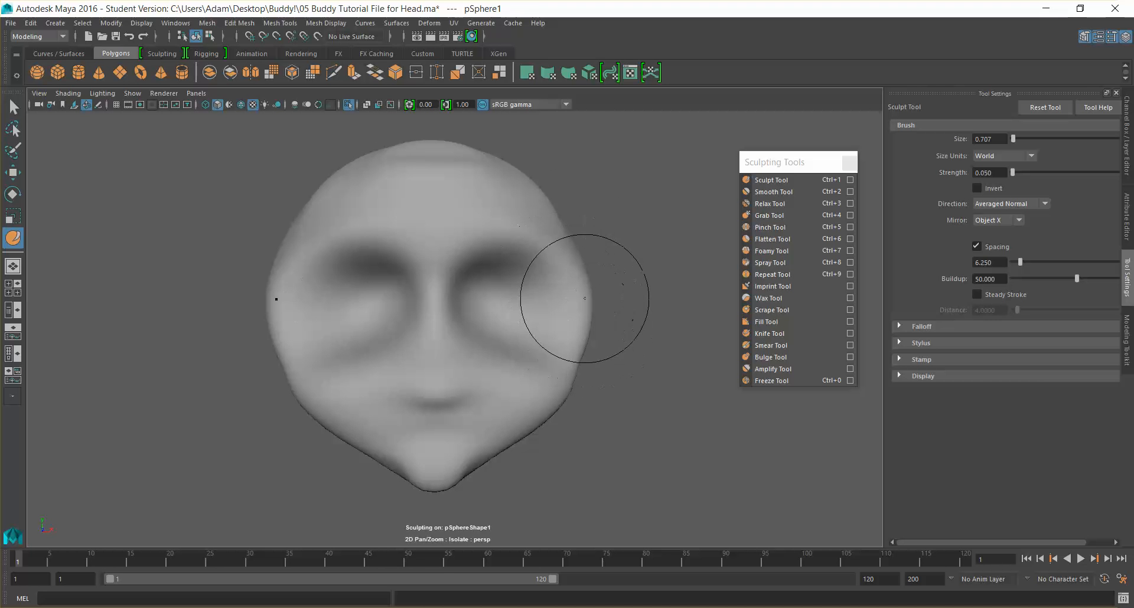
alt+drag(581, 294, 594, 274)
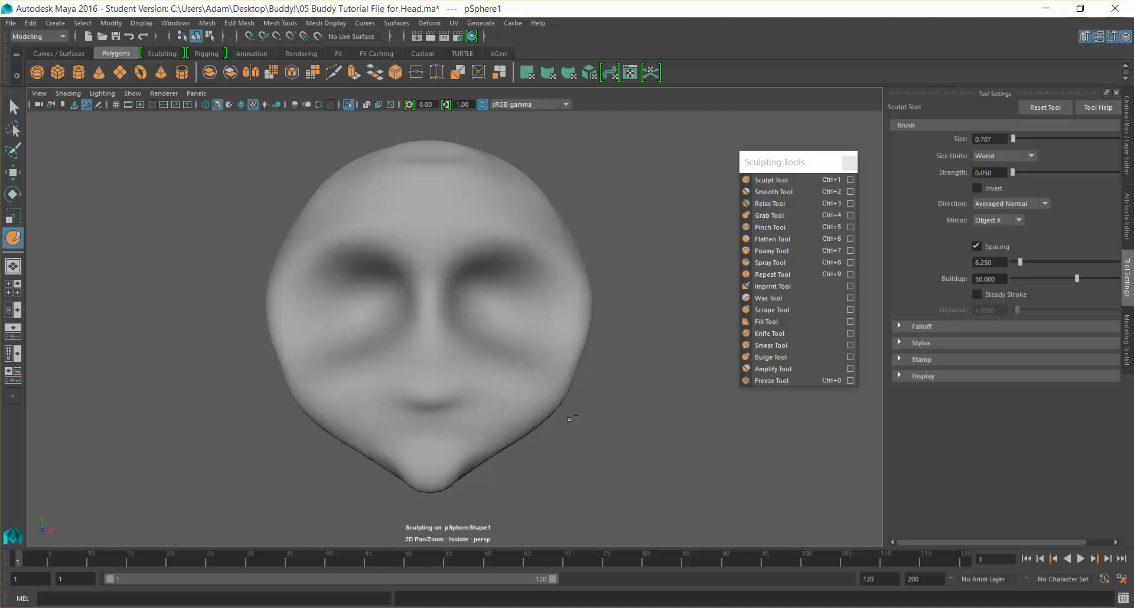
alt+drag(443, 228, 430, 261)
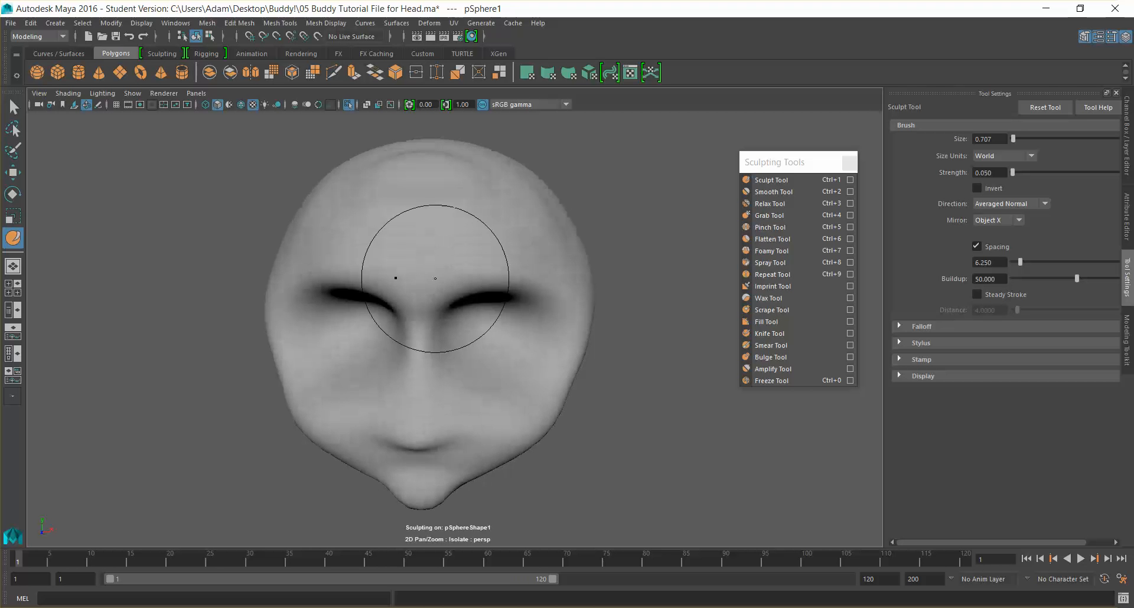
mouse_move(463, 202)
alt+mouse_down()
mouse_move(449, 234)
mouse_move(456, 218)
alt+mouse_up()
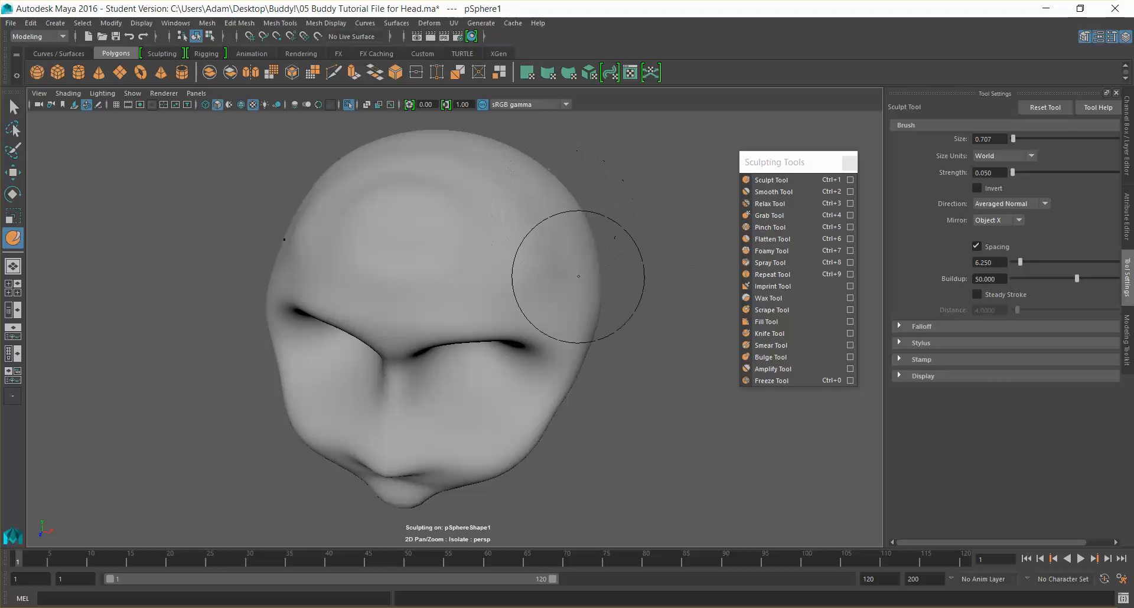
Step: Smooth the forehead and crown with the Smooth tool at size 0.707 and strength 27.189
click(788, 192)
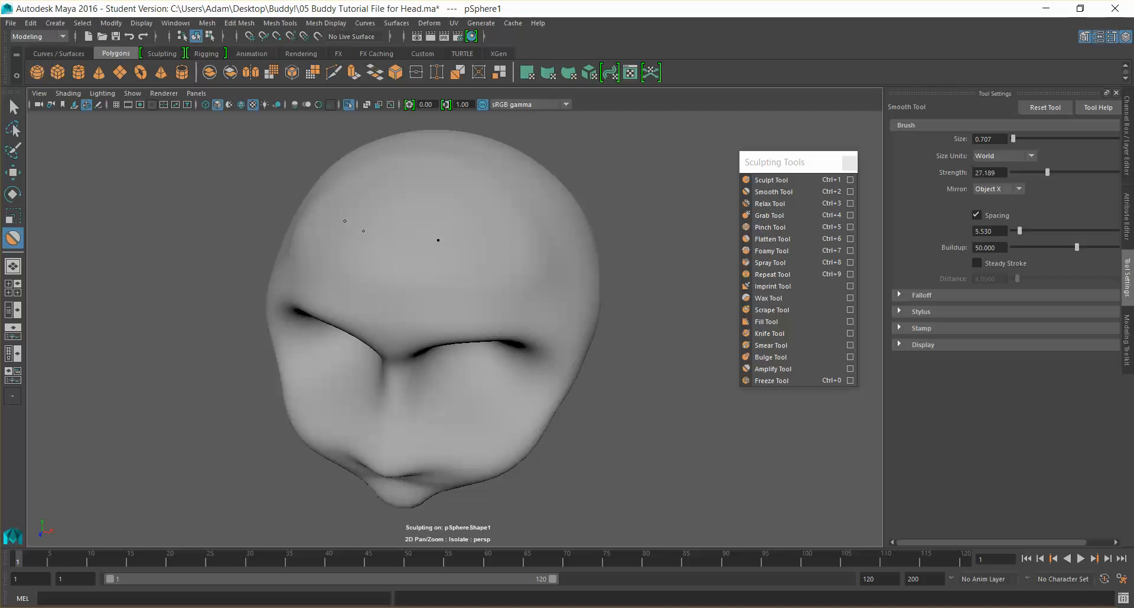
alt+drag(482, 213, 385, 179)
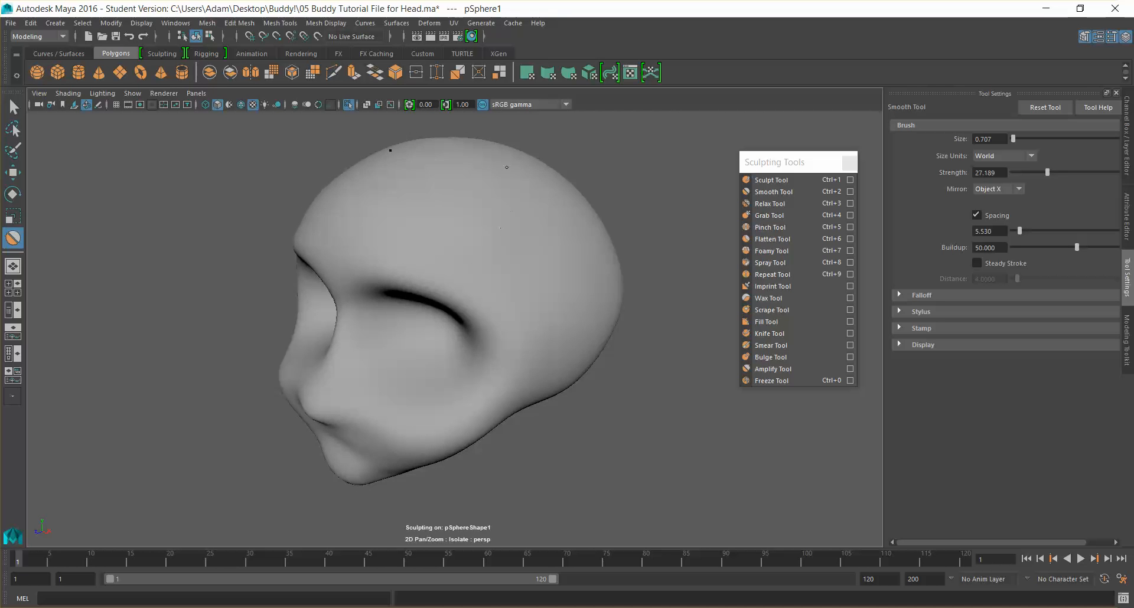
mouse_move(440, 170)
alt+mouse_down()
mouse_move(473, 172)
mouse_move(433, 171)
alt+mouse_up()
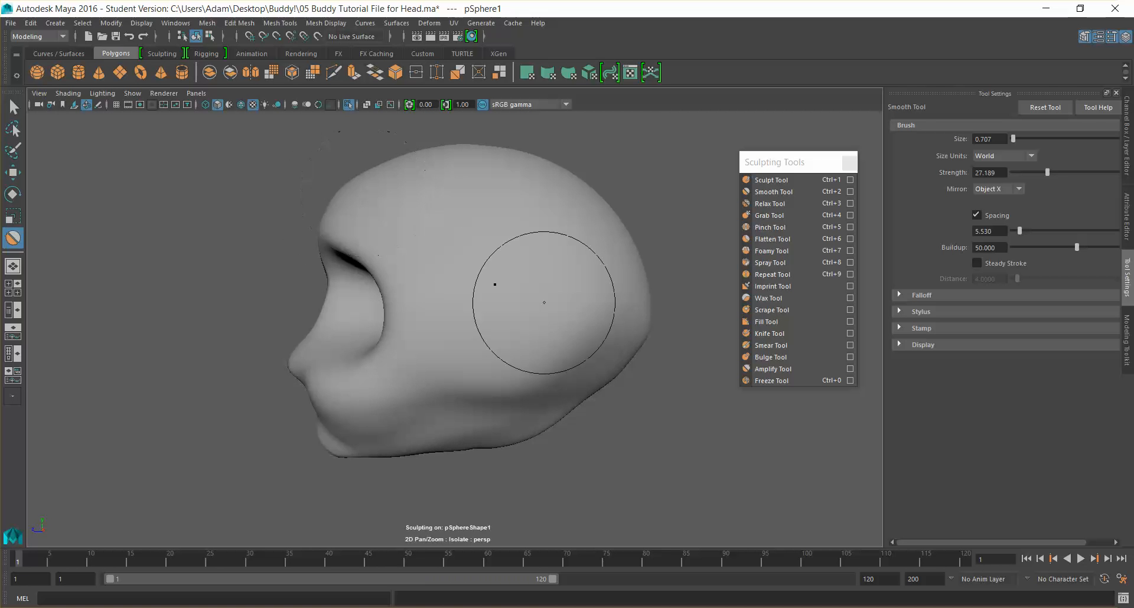
Step: Smooth the side of the head, the jawline and the protruding chin with the 0.707 Smooth brush
mouse_move(494, 286)
alt+mouse_down()
mouse_move(590, 349)
mouse_move(494, 407)
alt+mouse_up()
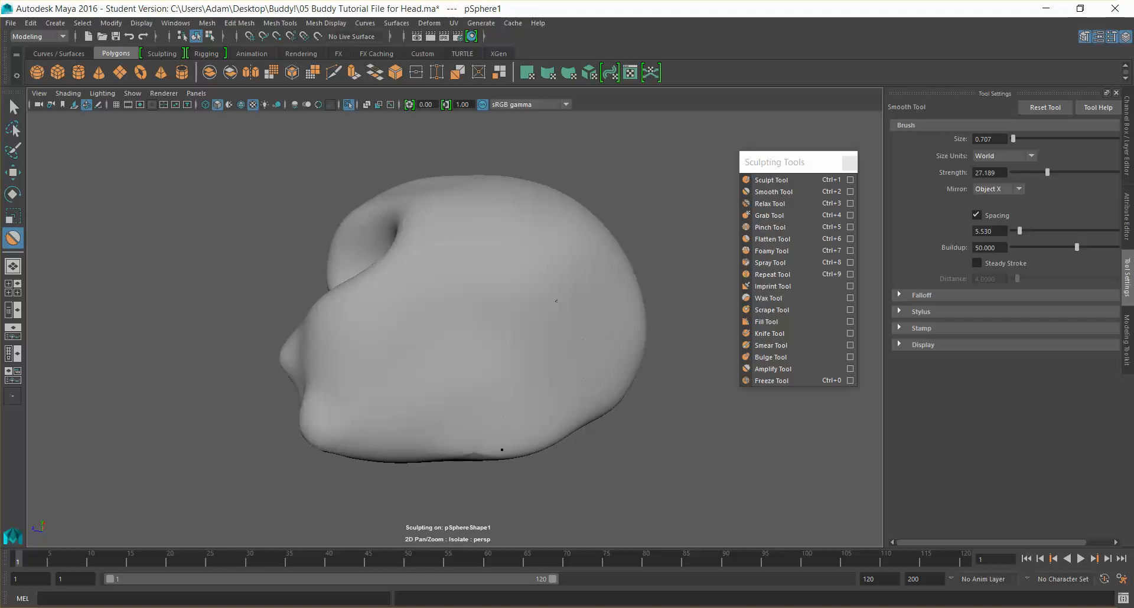
alt+drag(556, 301, 620, 367)
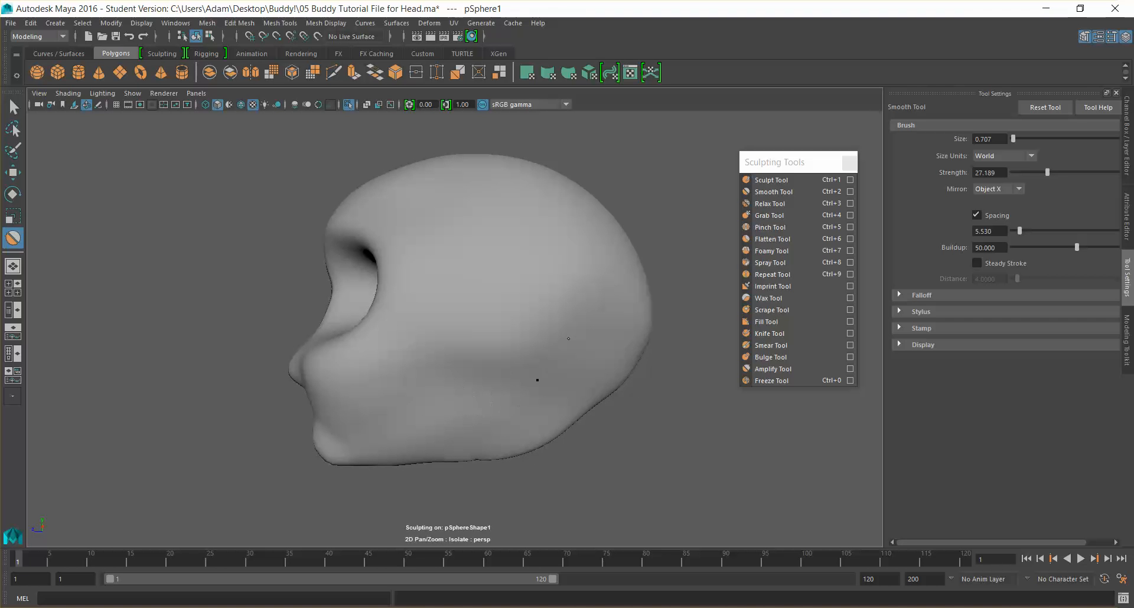
mouse_move(650, 397)
alt+mouse_down()
mouse_move(729, 380)
mouse_move(650, 421)
mouse_move(608, 401)
alt+mouse_up()
mouse_move(473, 428)
alt+mouse_down()
mouse_move(535, 441)
mouse_move(419, 441)
mouse_move(435, 442)
alt+mouse_up()
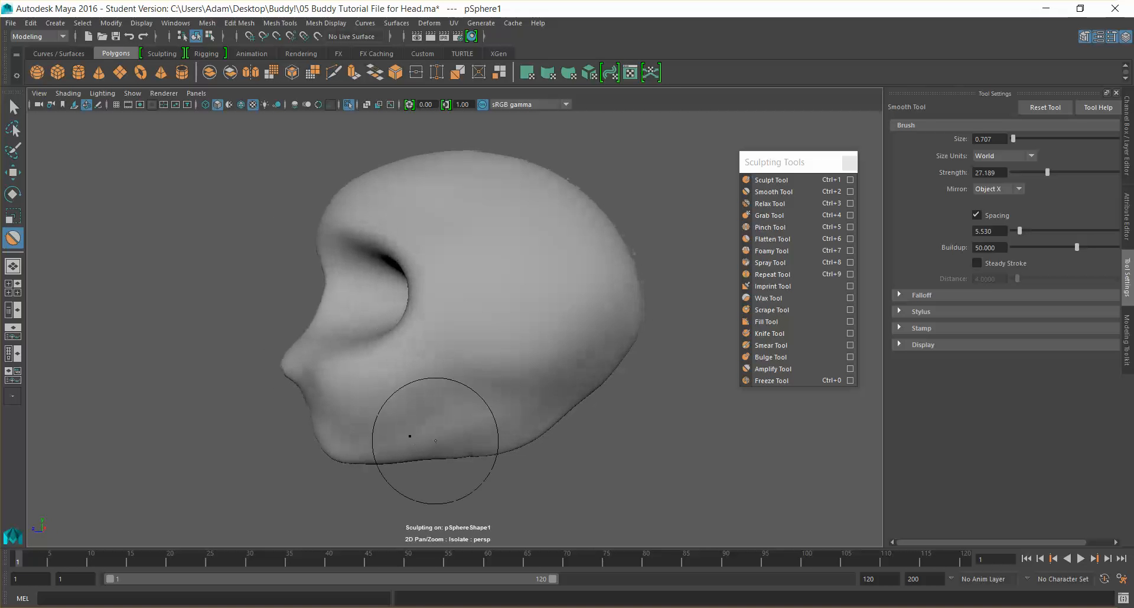
Step: Fill out the lower face between nose and chin with the strength 0.050 Sculpt brush, and smooth the area
alt+middle_drag(435, 443, 522, 413)
click(772, 180)
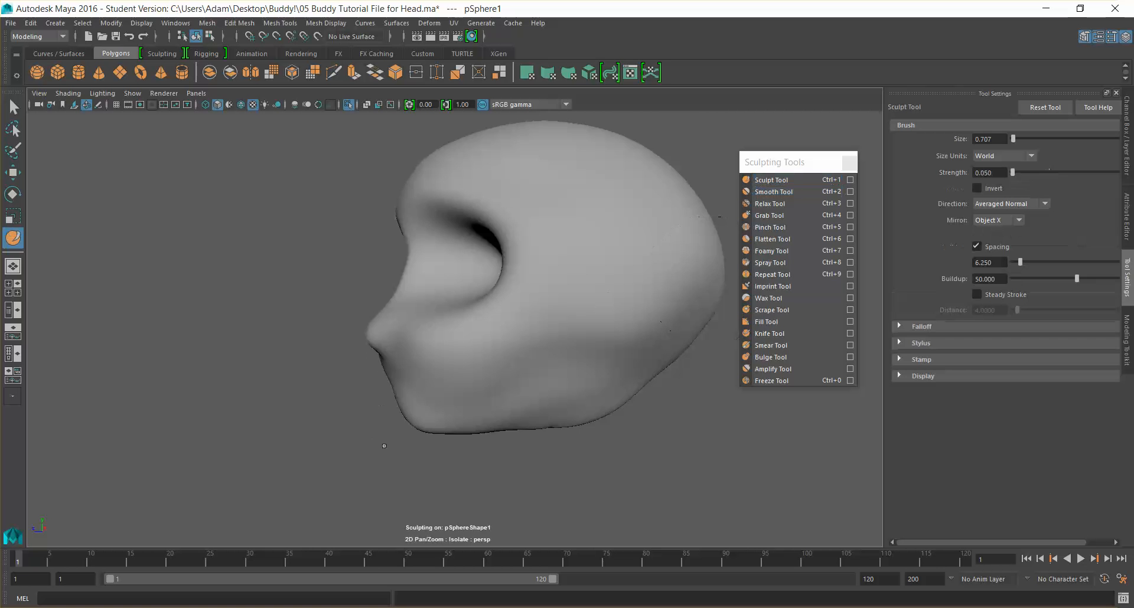
alt+drag(455, 436, 431, 437)
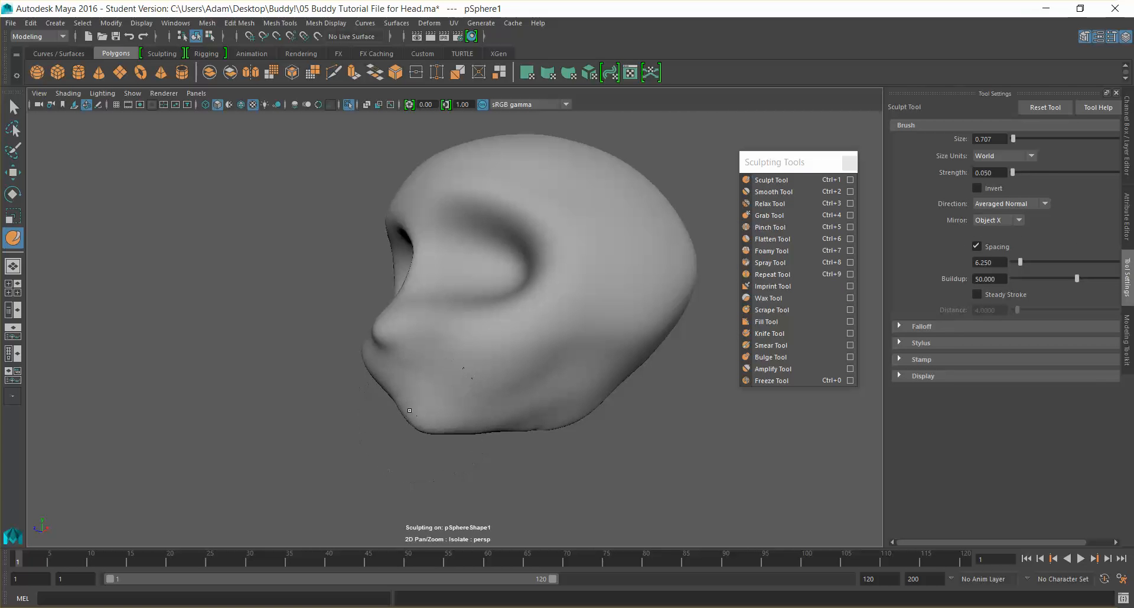
alt+drag(407, 408, 514, 422)
click(821, 193)
mouse_move(623, 301)
alt+mouse_down()
mouse_move(538, 312)
mouse_move(650, 328)
mouse_move(688, 316)
mouse_move(663, 318)
alt+mouse_up()
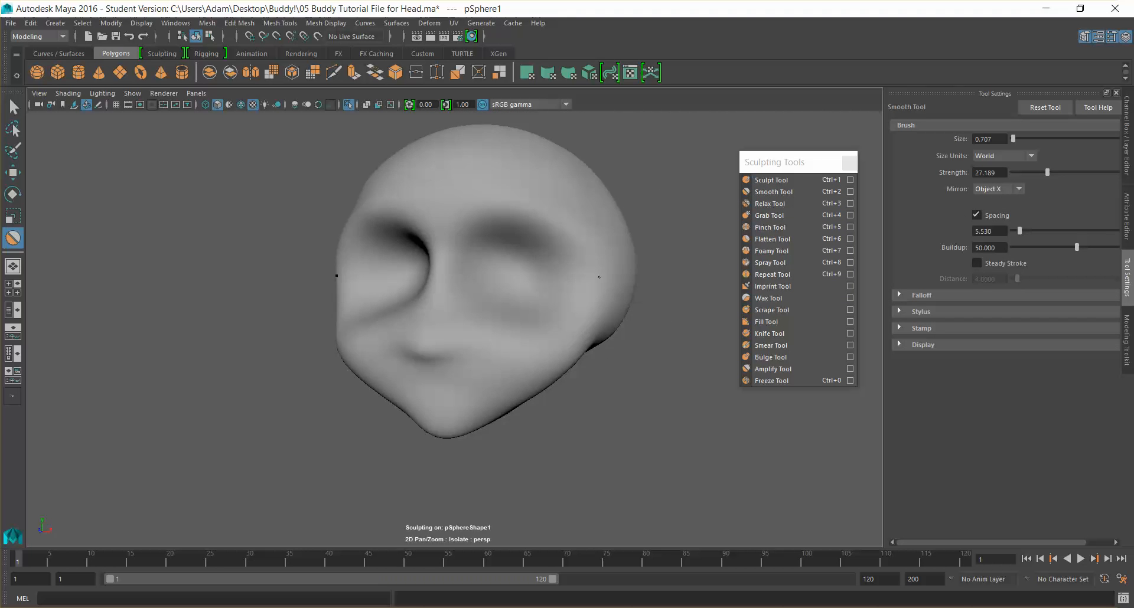
Step: Press in the side of the head behind the eye socket with the Sculpt tool inverted at strength 0.050
click(772, 180)
alt+drag(663, 317, 673, 262)
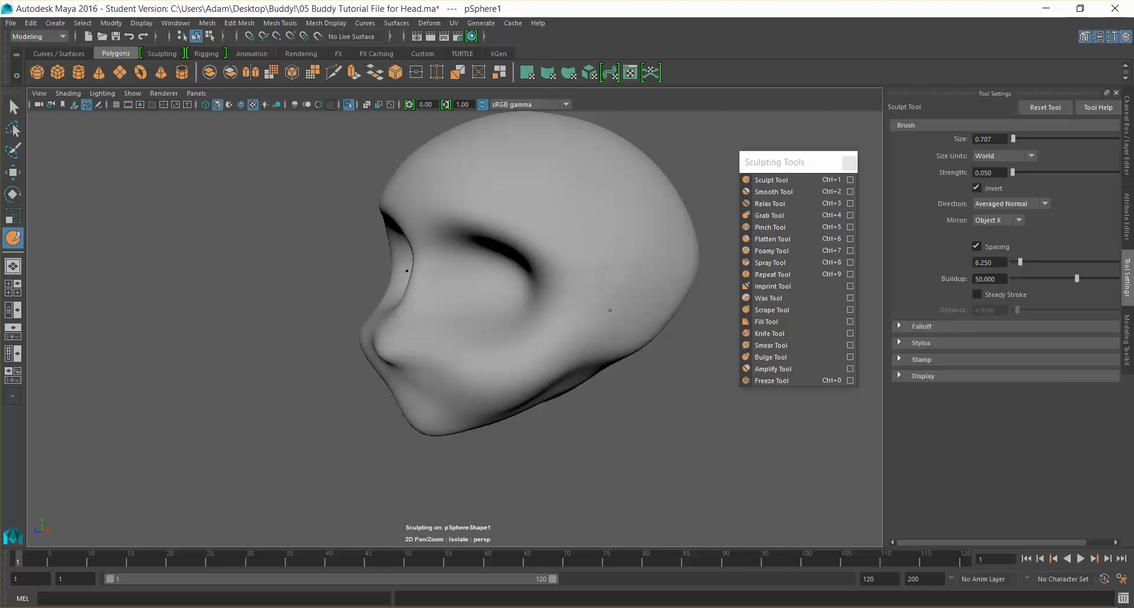
alt+drag(605, 294, 679, 324)
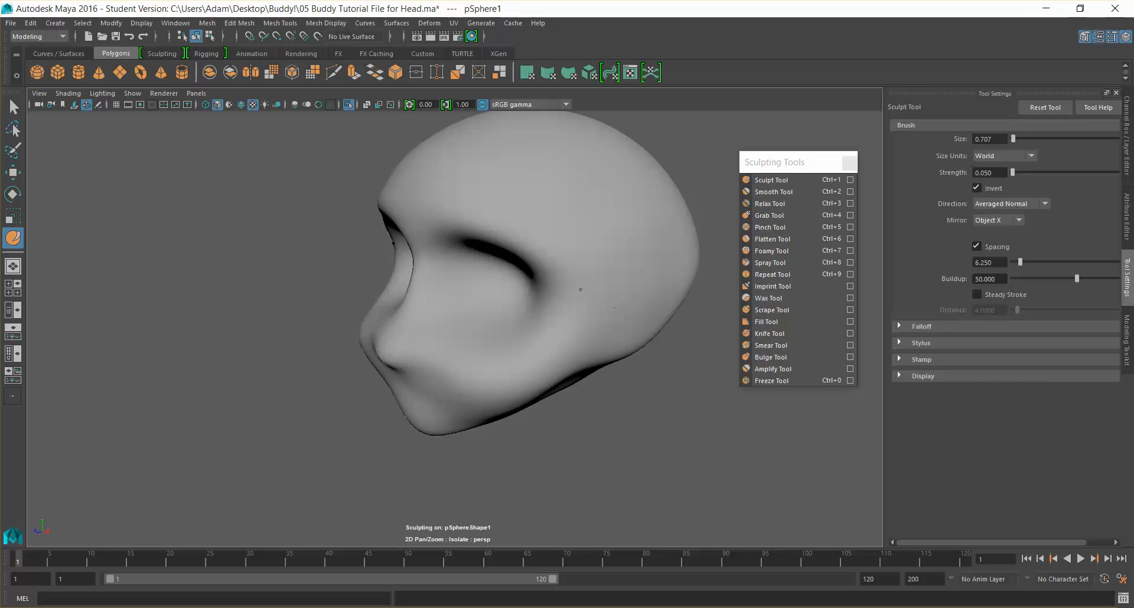
Step: Carve in the lower back of the head above the neck with the inverted 0.707 Sculpt brush
mouse_move(688, 299)
alt+mouse_down()
mouse_move(726, 302)
mouse_move(696, 298)
mouse_move(678, 316)
mouse_move(699, 316)
mouse_move(673, 321)
mouse_move(654, 257)
mouse_move(640, 278)
mouse_move(691, 303)
mouse_move(663, 321)
mouse_move(554, 307)
mouse_move(475, 251)
alt+mouse_up()
alt+drag(633, 381, 633, 374)
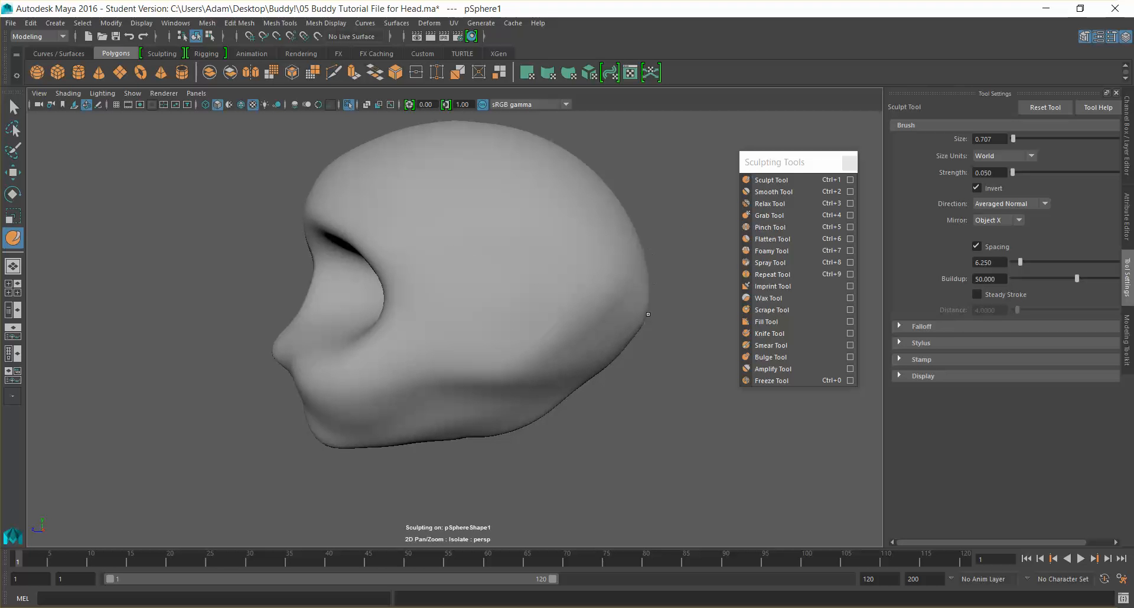
alt+drag(660, 318, 660, 383)
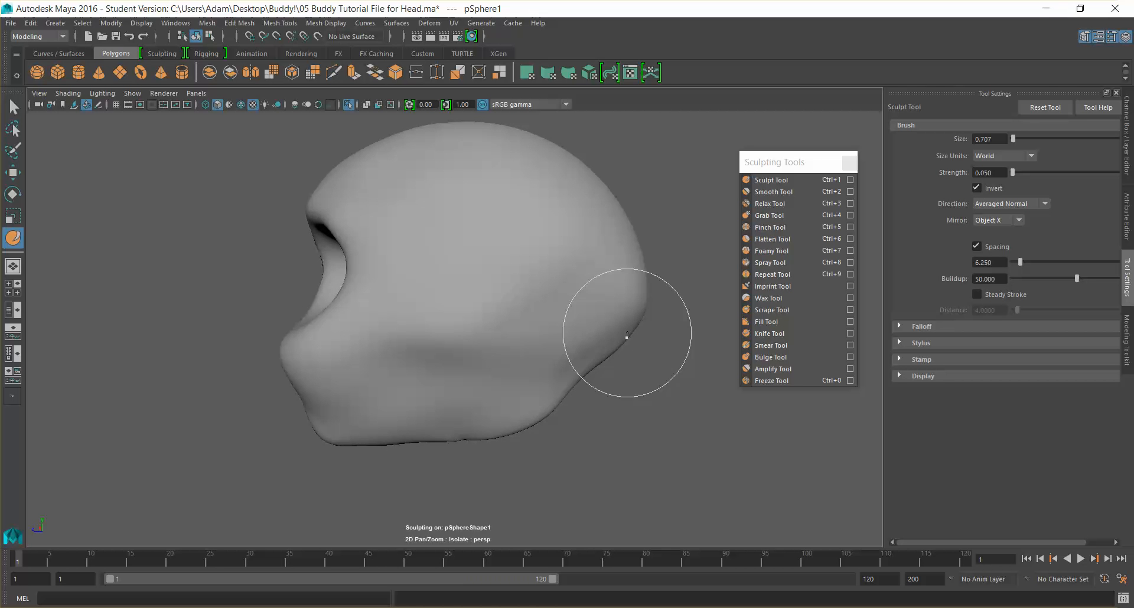
mouse_move(676, 375)
alt+mouse_down()
mouse_move(736, 375)
mouse_move(689, 367)
mouse_move(666, 380)
alt+mouse_up()
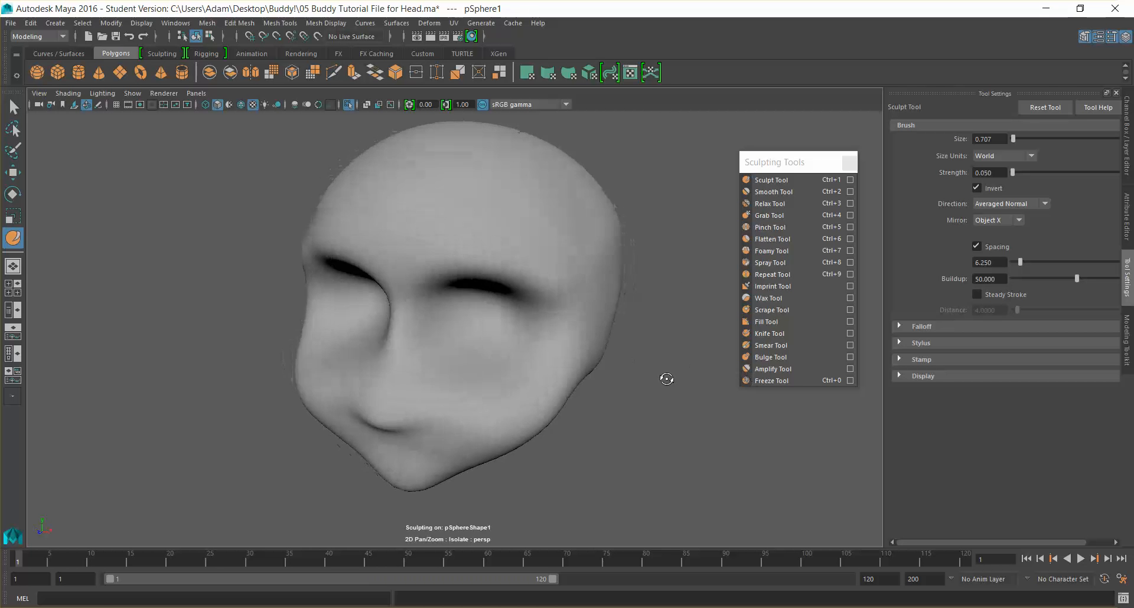
Step: Switch to the Smooth brush and examine the head's face, jawline, chin and underside from the front, side and below
click(767, 193)
mouse_move(608, 278)
alt+mouse_down()
mouse_move(593, 271)
mouse_move(570, 297)
alt+mouse_up()
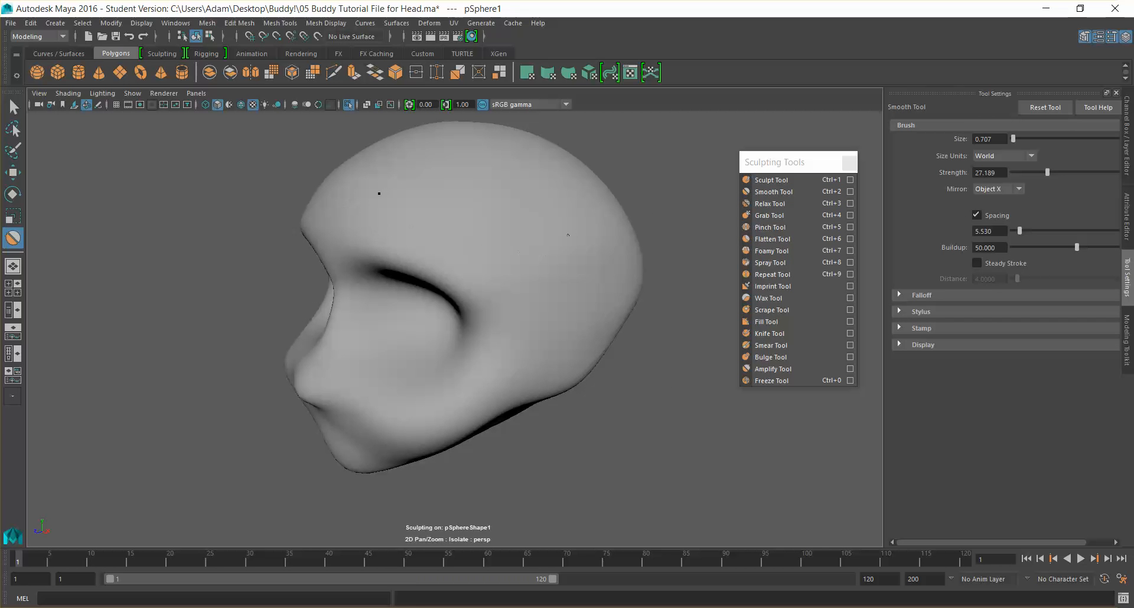
mouse_move(617, 340)
alt+mouse_down()
mouse_move(699, 332)
mouse_move(660, 378)
alt+mouse_up()
mouse_move(620, 344)
alt+mouse_down()
mouse_move(648, 369)
mouse_move(590, 366)
mouse_move(621, 342)
alt+mouse_up()
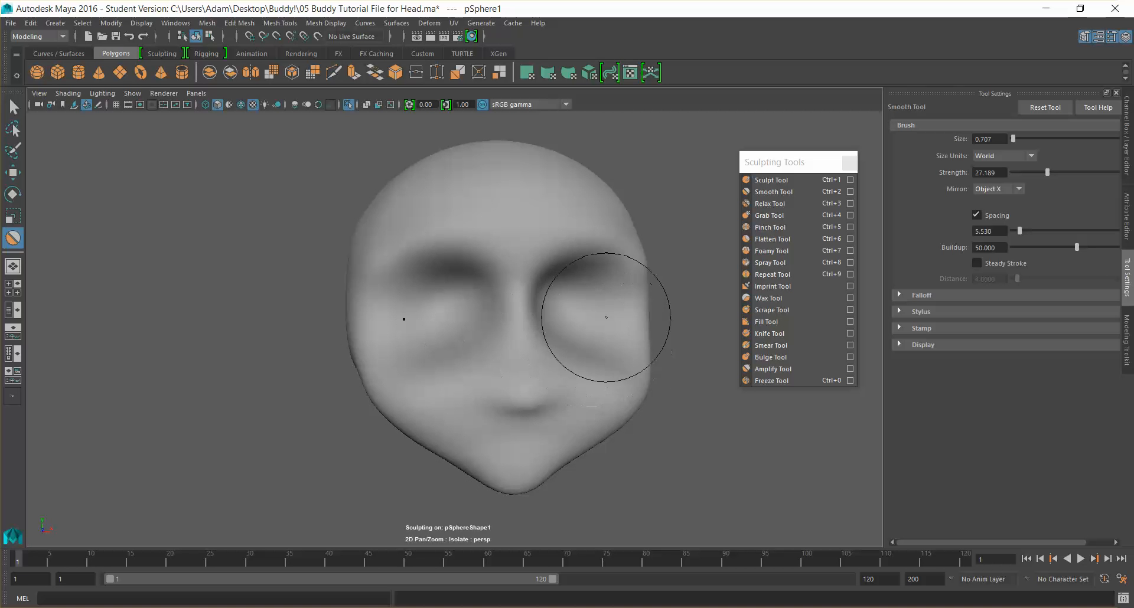
mouse_move(614, 359)
alt+mouse_down()
mouse_move(574, 374)
mouse_move(539, 417)
mouse_move(548, 394)
alt+mouse_up()
alt+middle_drag(548, 394, 579, 286)
alt+drag(580, 286, 532, 339)
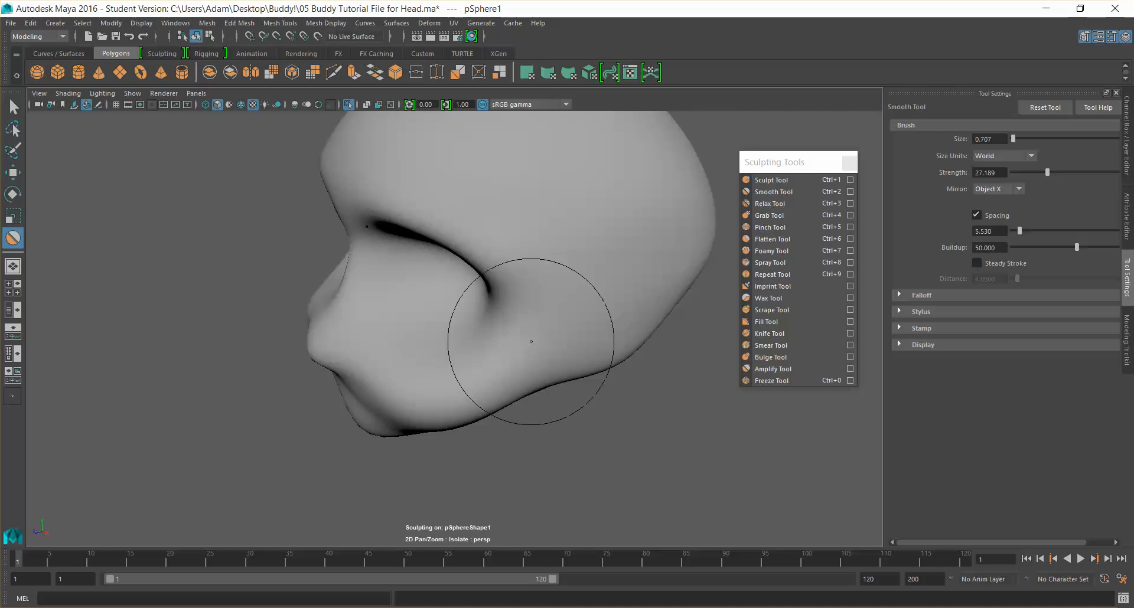
alt+middle_drag(490, 338, 556, 293)
alt+drag(557, 293, 504, 324)
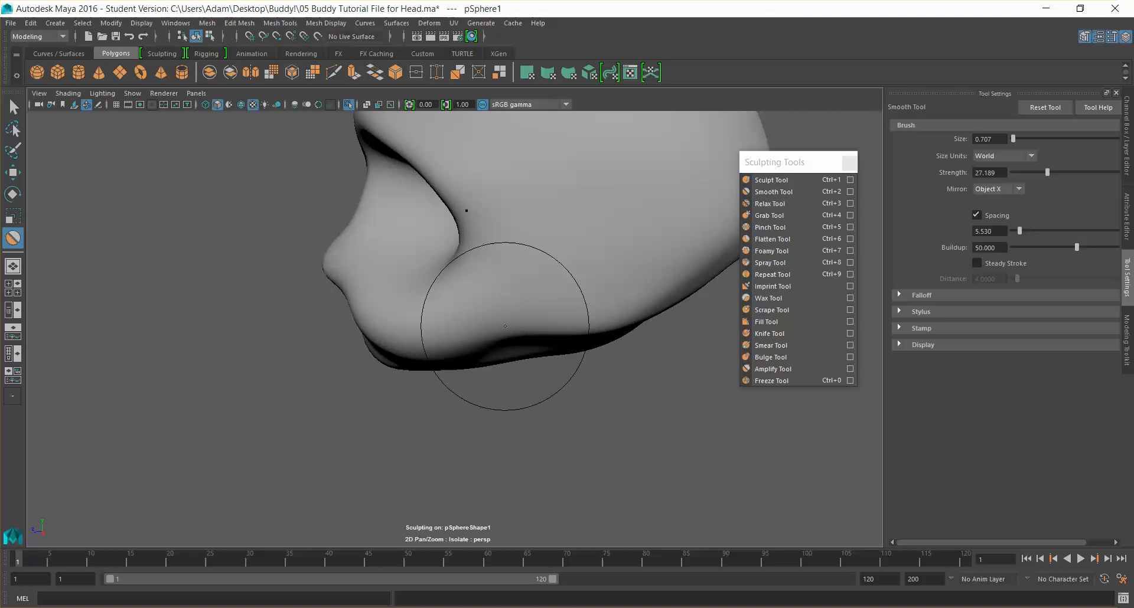
alt+middle_drag(492, 277, 569, 304)
alt+drag(569, 304, 547, 279)
alt+middle_drag(538, 251, 577, 378)
mouse_move(552, 321)
alt+mouse_down()
mouse_move(541, 409)
mouse_move(540, 397)
alt+mouse_up()
alt+middle_drag(539, 397, 534, 341)
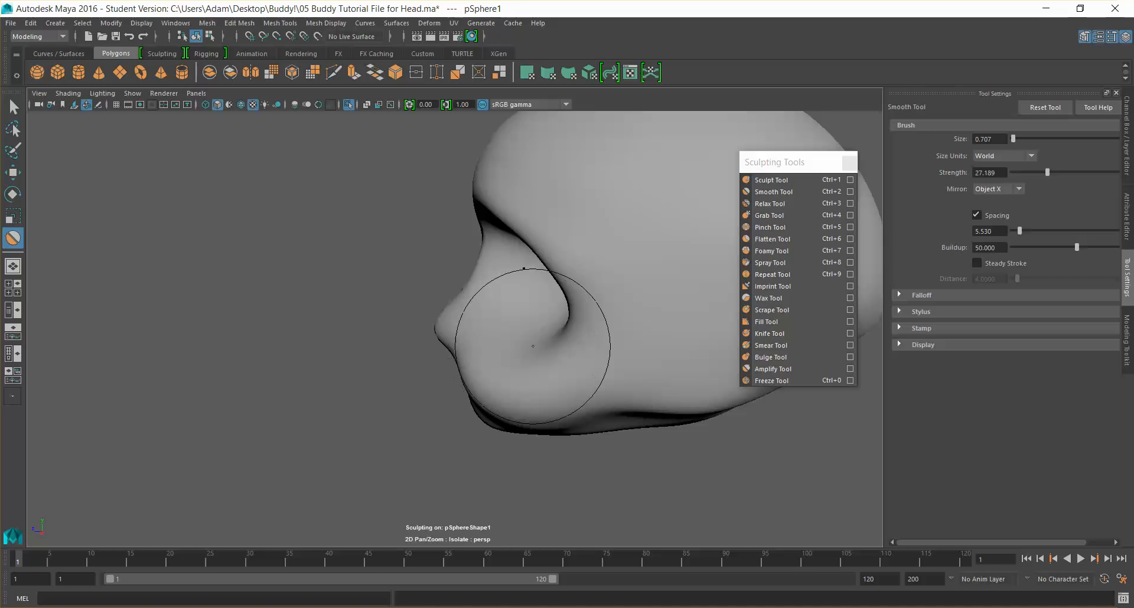
alt+drag(519, 329, 552, 349)
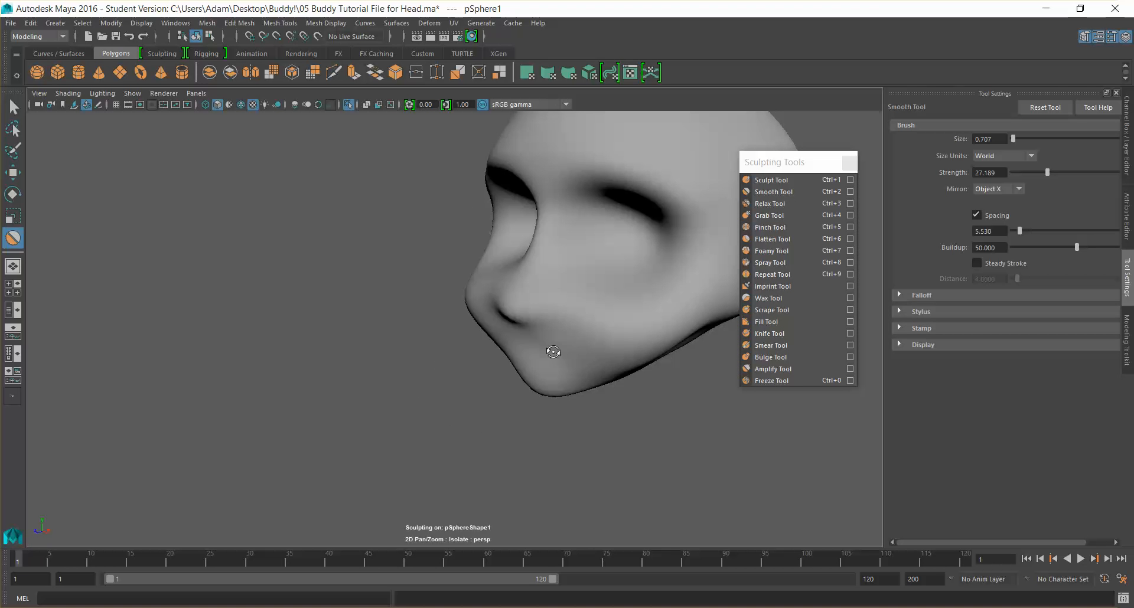
alt+drag(595, 316, 579, 390)
scroll(602, 323, up, 2)
scroll(617, 327, up, 2)
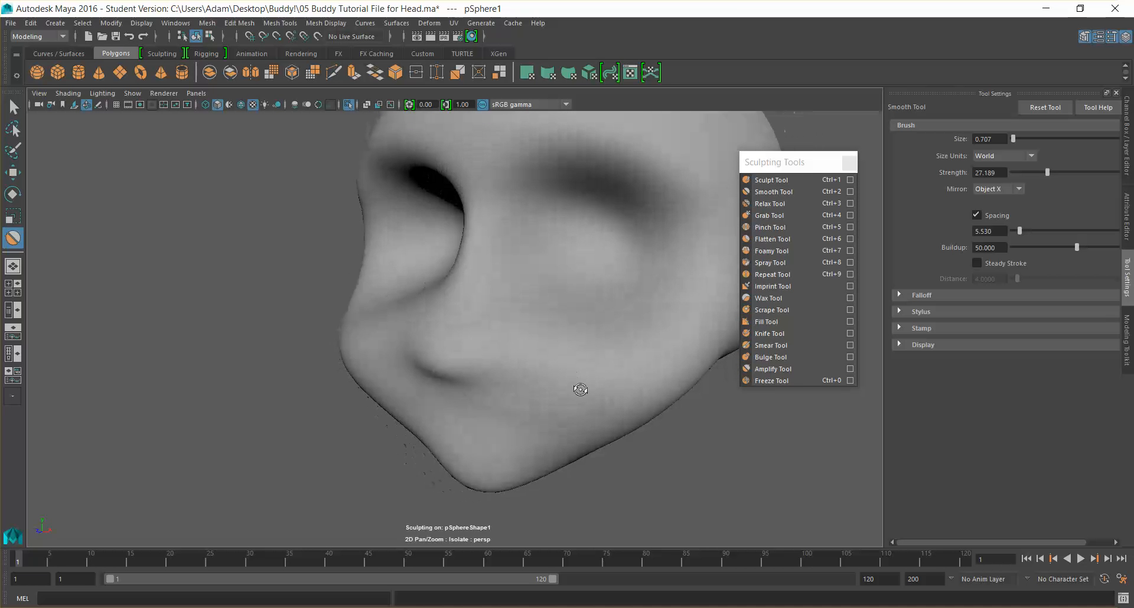
Step: Leave sculpting for the Select tool, reselect the head mesh and open the viewport's Isolate Select options
click(14, 107)
scroll(529, 305, down, 3)
mouse_move(529, 305)
alt+mouse_down()
mouse_move(592, 324)
mouse_move(517, 322)
alt+mouse_up()
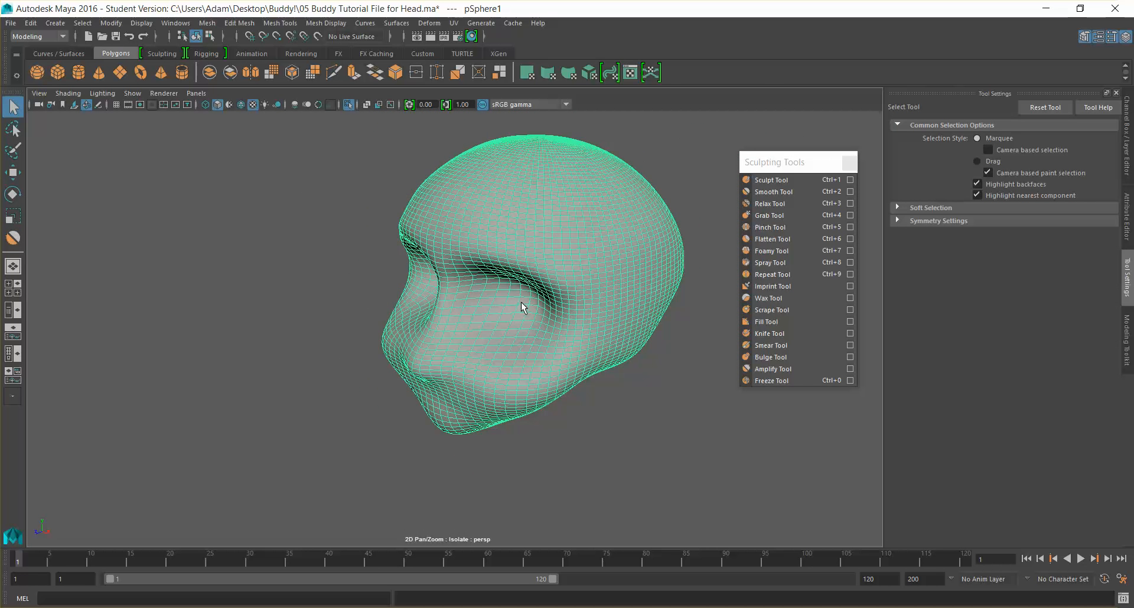
click(132, 93)
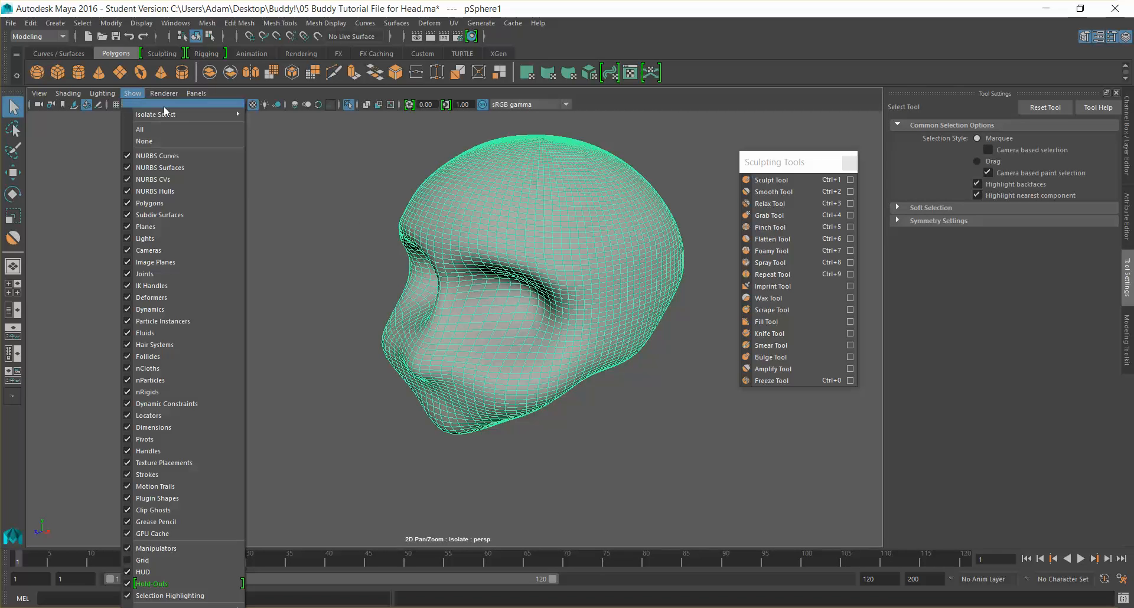
mouse_move(237, 114)
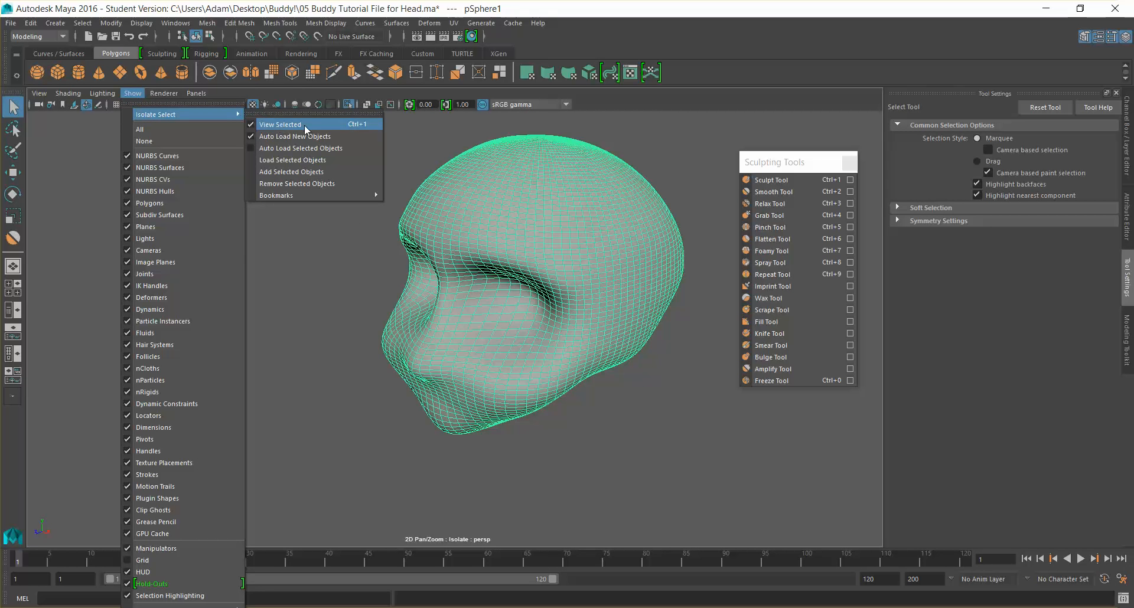
click(594, 434)
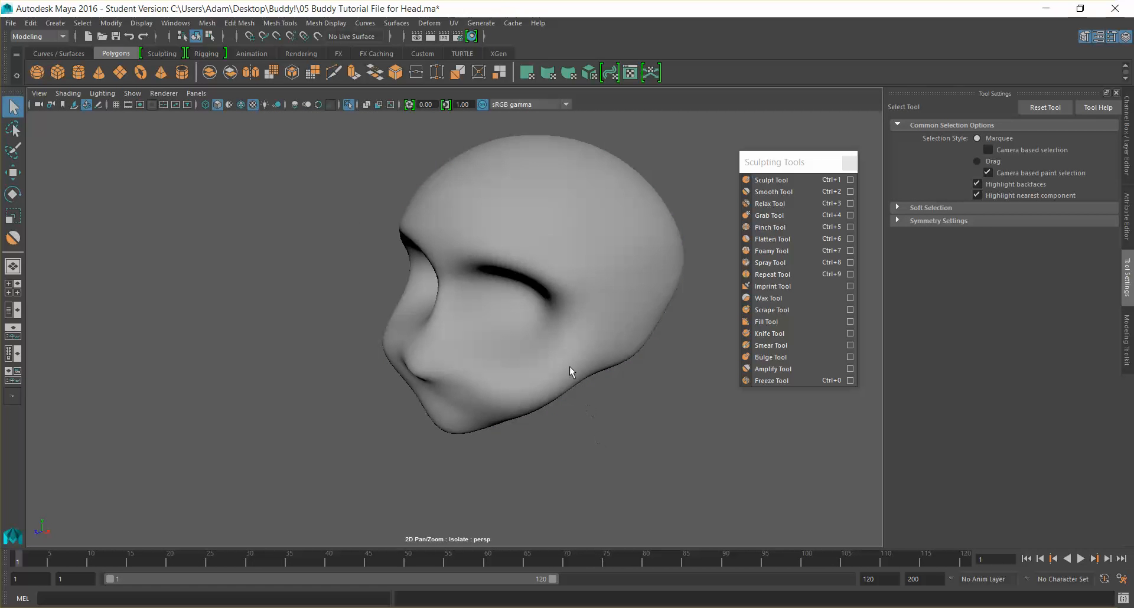
click(563, 351)
click(133, 93)
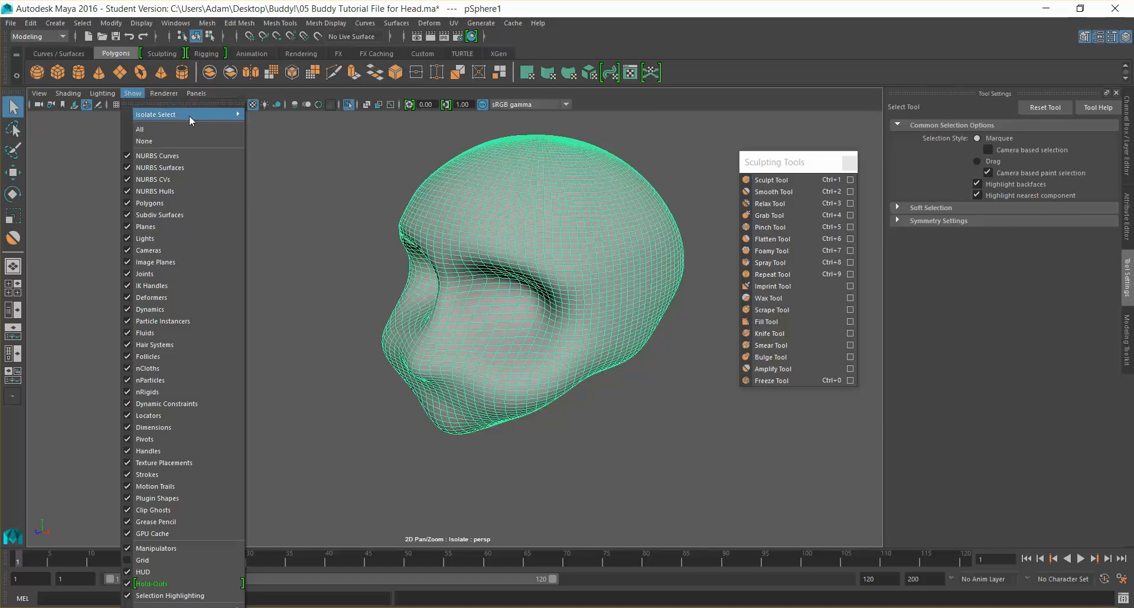
Step: Turn off viewport isolation of the head so the body and reference drawings are displayed again
mouse_move(190, 117)
click(280, 122)
scroll(539, 281, down, 4)
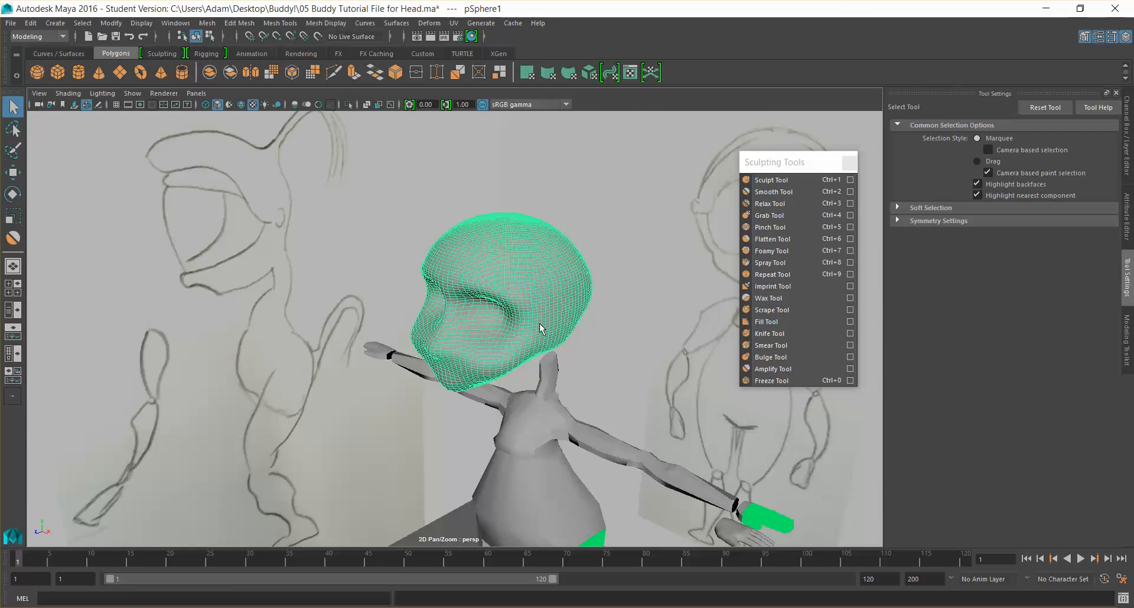
alt+drag(532, 295, 575, 328)
Step: Duplicate the sculpted head mesh and move the copy well clear of the character's body
click(512, 428)
click(389, 494)
scroll(394, 496, down, 6)
alt+drag(395, 501, 490, 328)
scroll(493, 323, up, 3)
click(495, 320)
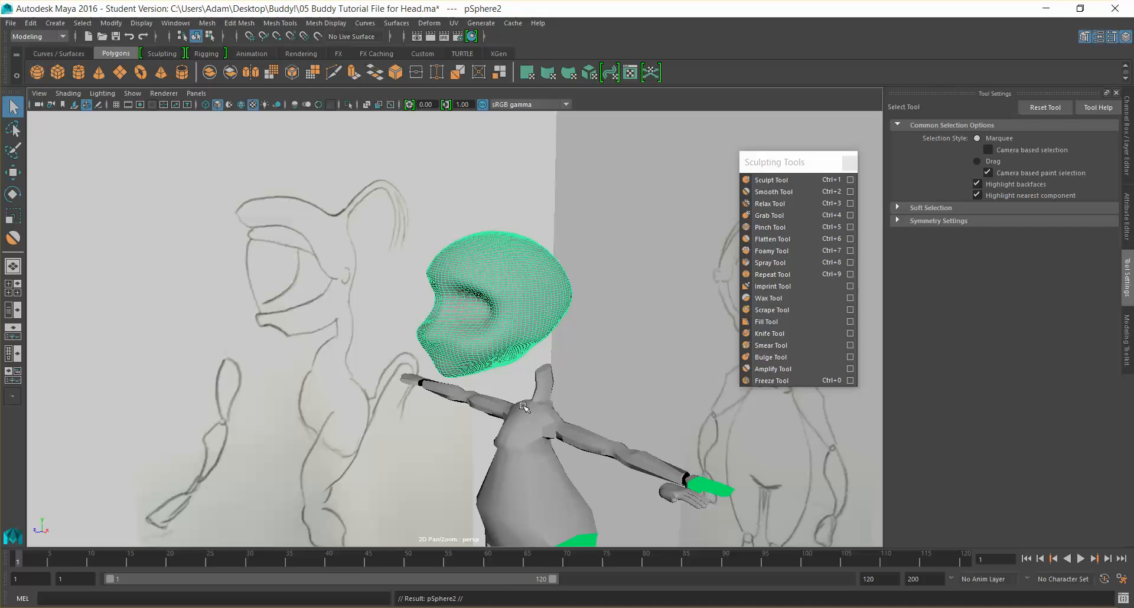
key(w)
drag(451, 317, 12, 387)
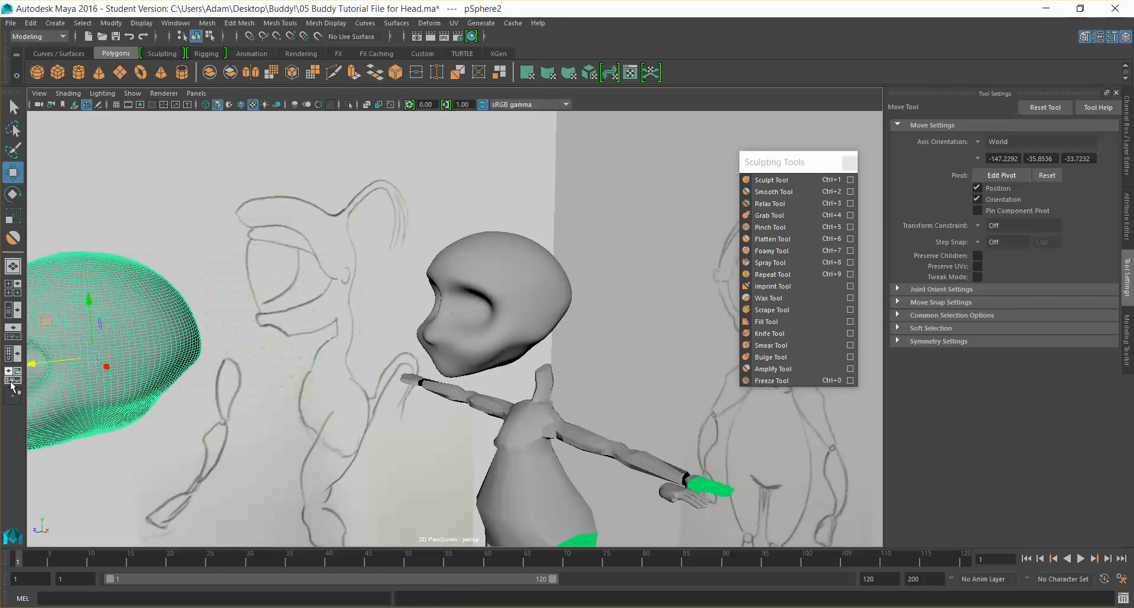
Step: Isolate the original head mesh in the viewport and frame its face for close-up sculpting
click(460, 277)
click(132, 94)
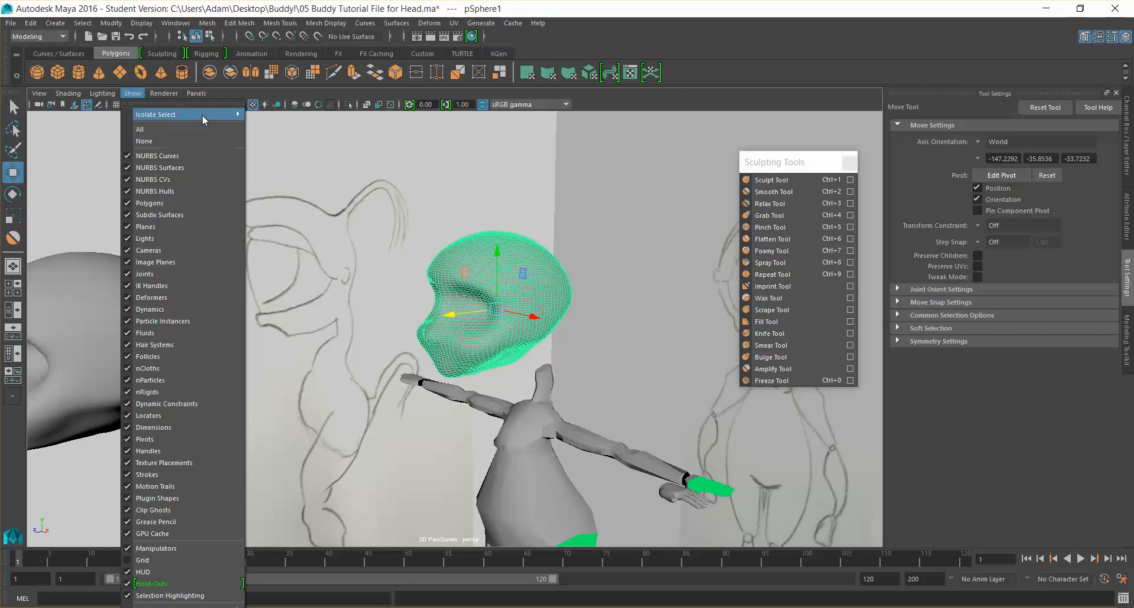
mouse_move(205, 118)
click(289, 126)
alt+drag(629, 340, 373, 403)
click(643, 370)
key(f)
alt+right_drag(356, 381, 796, 161)
Step: Build up the cheekbones below both eye sockets using the Sculpt Tool with Invert off and a brush size of 0.341
click(785, 180)
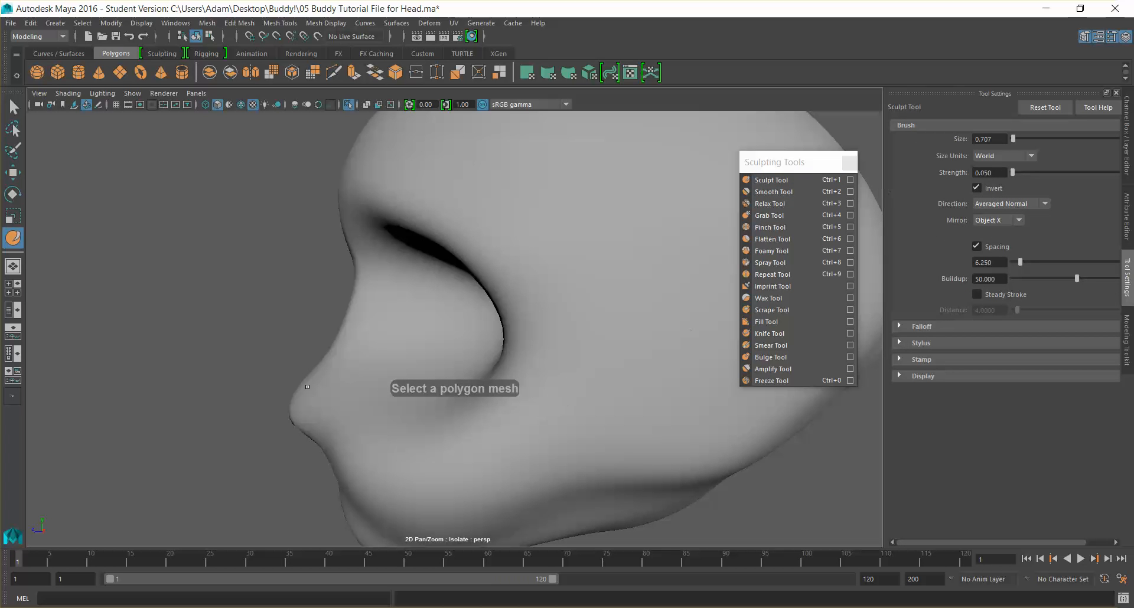
click(976, 188)
alt+drag(473, 344, 384, 307)
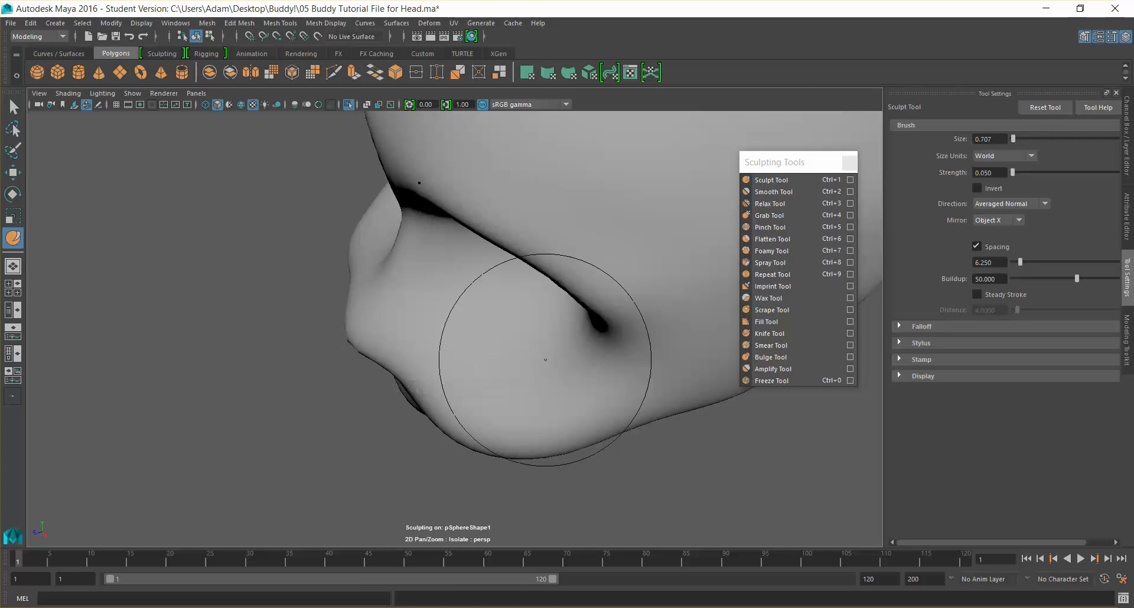
mouse_move(507, 381)
alt+mouse_down()
mouse_move(556, 360)
mouse_move(566, 303)
mouse_move(495, 339)
alt+mouse_up()
mouse_move(600, 310)
alt+mouse_down()
mouse_move(569, 332)
mouse_move(524, 316)
alt+mouse_up()
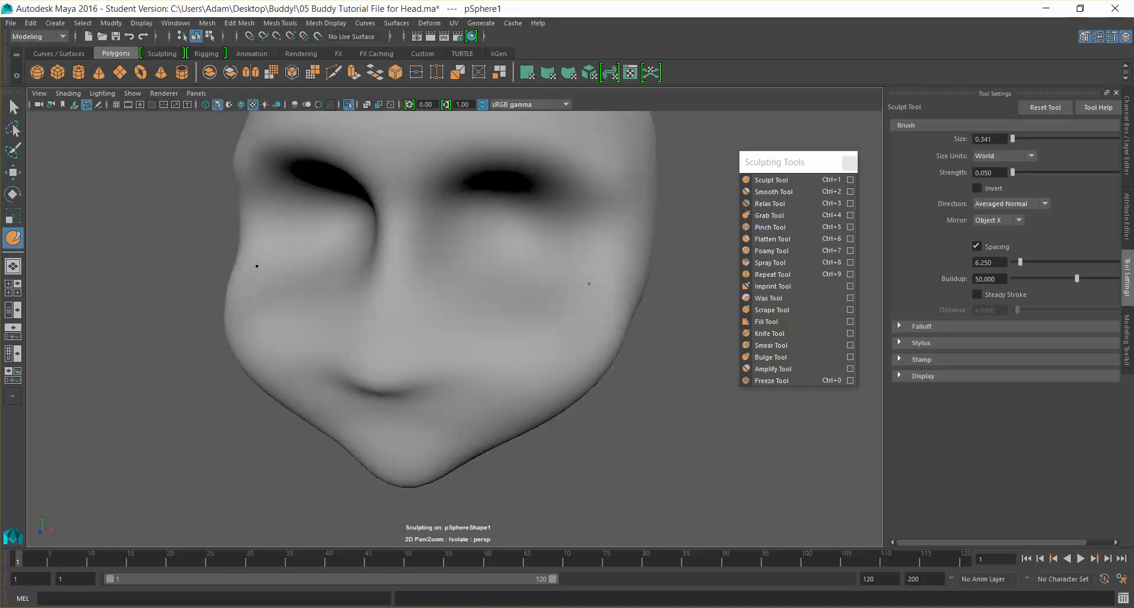
mouse_move(521, 317)
alt+mouse_down()
mouse_move(577, 291)
mouse_move(539, 299)
mouse_move(589, 294)
alt+mouse_up()
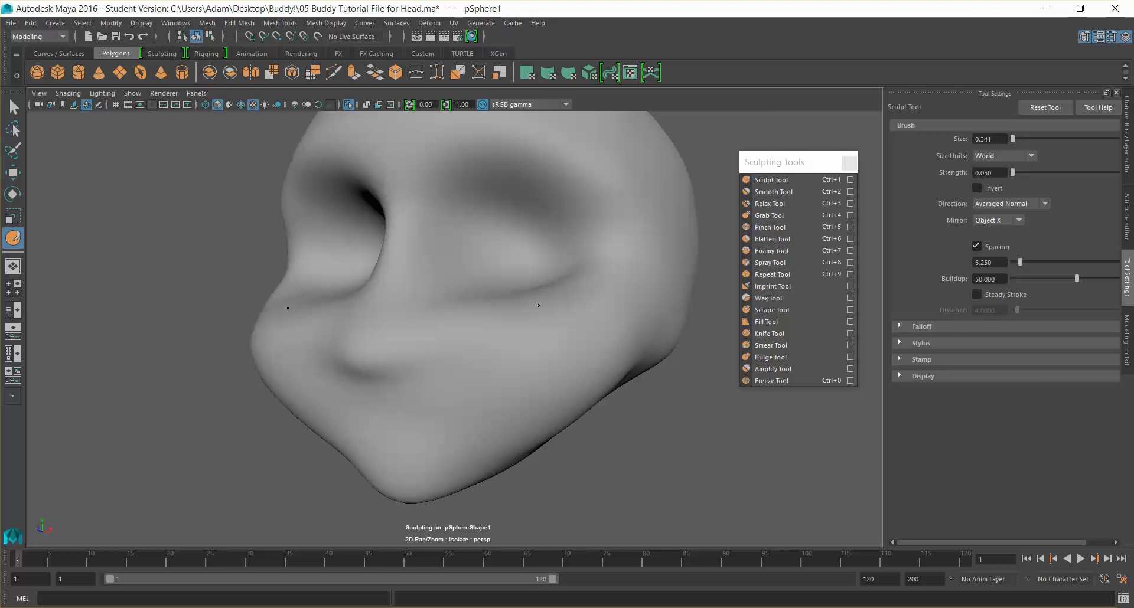
mouse_move(582, 291)
alt+mouse_down()
mouse_move(600, 263)
mouse_move(595, 243)
mouse_move(546, 292)
alt+mouse_up()
alt+drag(536, 296, 586, 303)
mouse_move(582, 260)
mouse_down()
mouse_move(537, 322)
mouse_move(557, 326)
mouse_move(558, 288)
mouse_move(535, 310)
mouse_up()
mouse_move(482, 347)
alt+mouse_down()
mouse_move(519, 321)
mouse_move(636, 332)
mouse_move(582, 344)
mouse_move(506, 332)
alt+mouse_up()
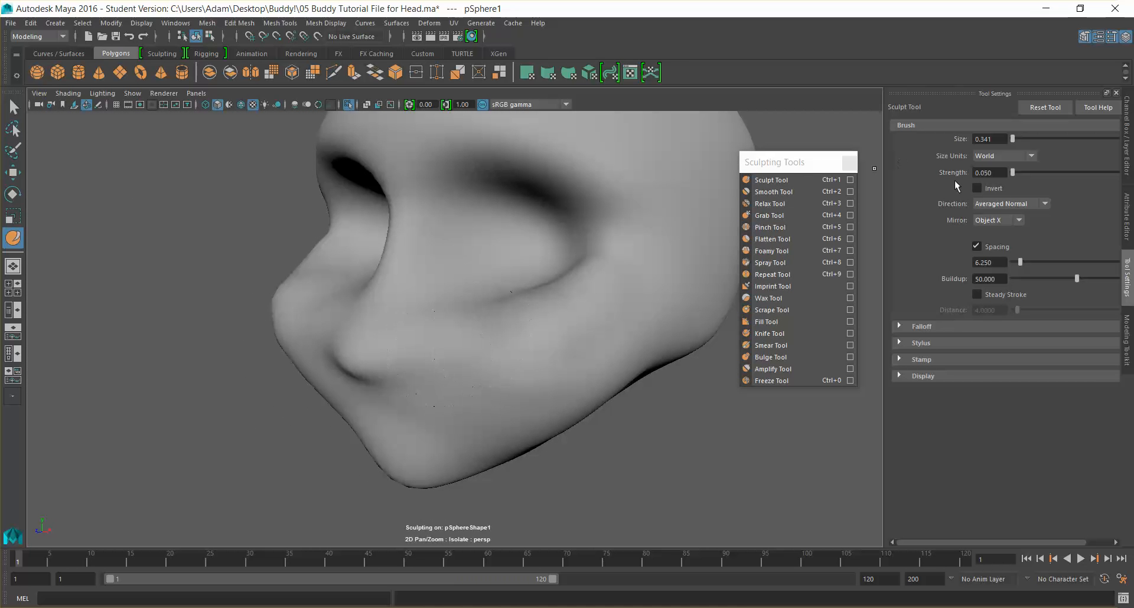
Step: Carve in the cheeks beside the nose using the Sculpt Tool with Invert on
drag(481, 327, 452, 359)
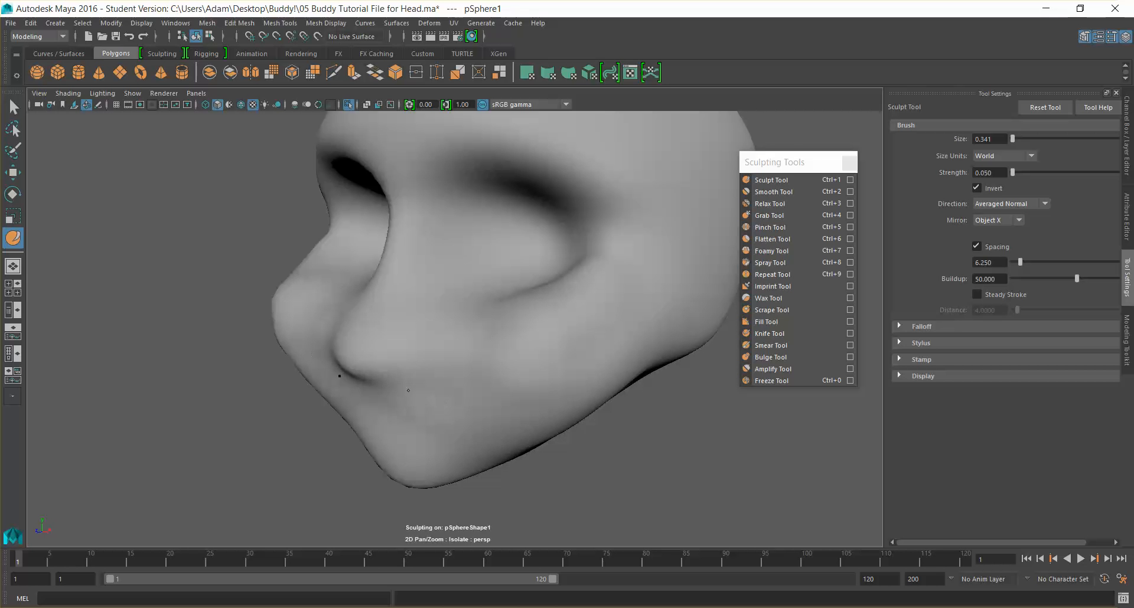
alt+drag(458, 353, 467, 385)
alt+drag(477, 346, 433, 388)
mouse_move(466, 348)
alt+mouse_down()
mouse_move(582, 311)
mouse_move(488, 341)
mouse_move(600, 254)
mouse_move(511, 288)
mouse_move(544, 266)
alt+mouse_up()
mouse_move(278, 360)
alt+mouse_down()
mouse_move(549, 304)
mouse_move(286, 296)
mouse_move(551, 309)
mouse_move(535, 295)
mouse_move(663, 316)
mouse_move(581, 338)
mouse_move(590, 322)
mouse_move(564, 321)
alt+mouse_up()
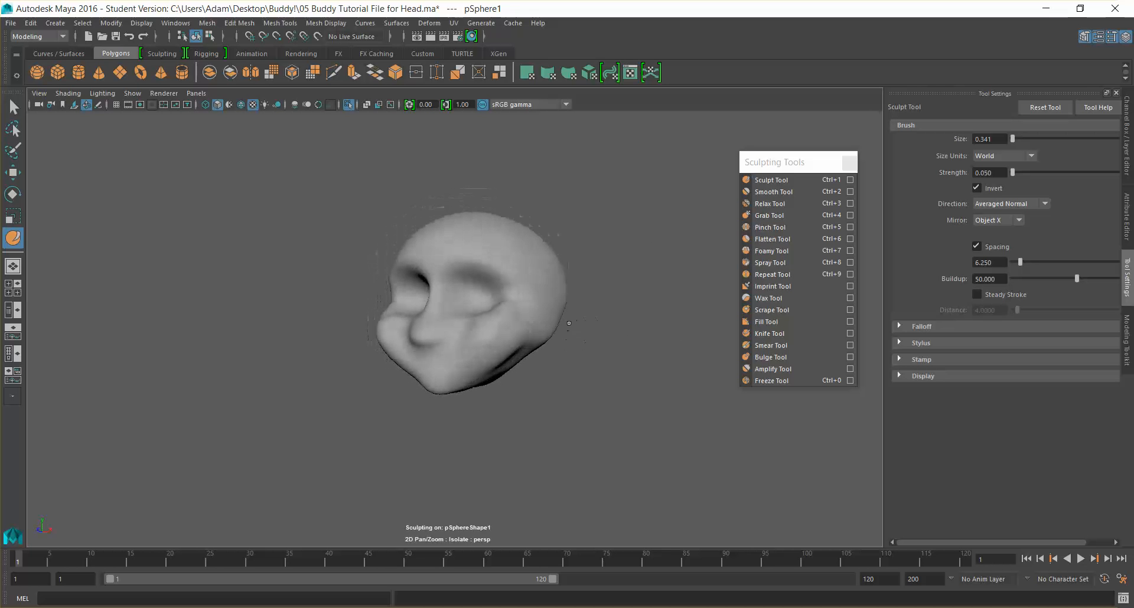
Step: Soften the cheeks and the area around the nose using the Smooth Tool with a brush size of 0.589
click(784, 194)
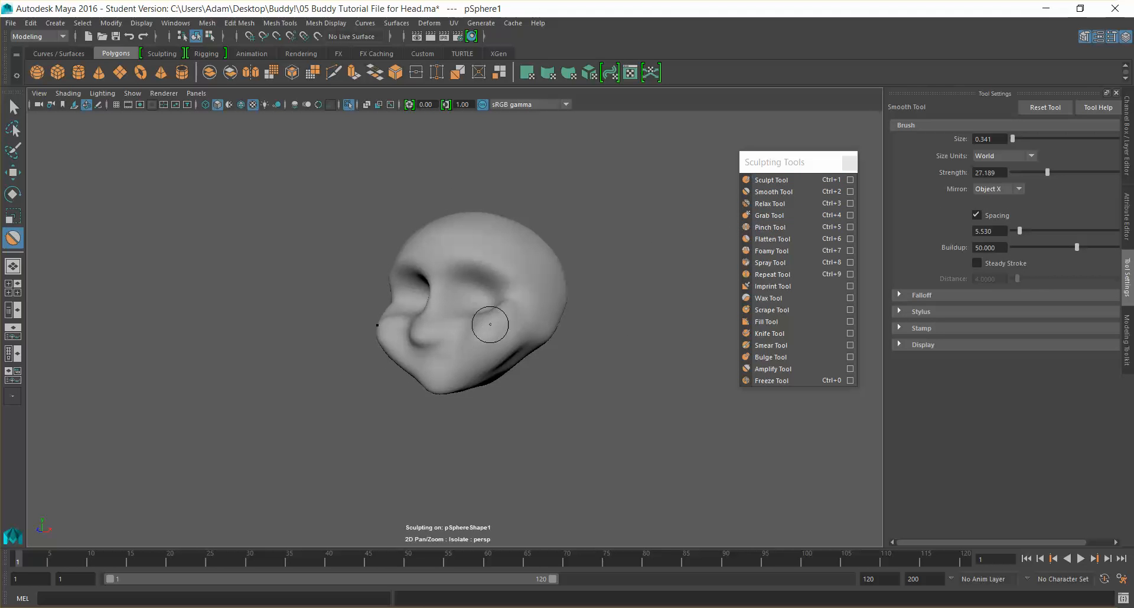
scroll(496, 326, up, 3)
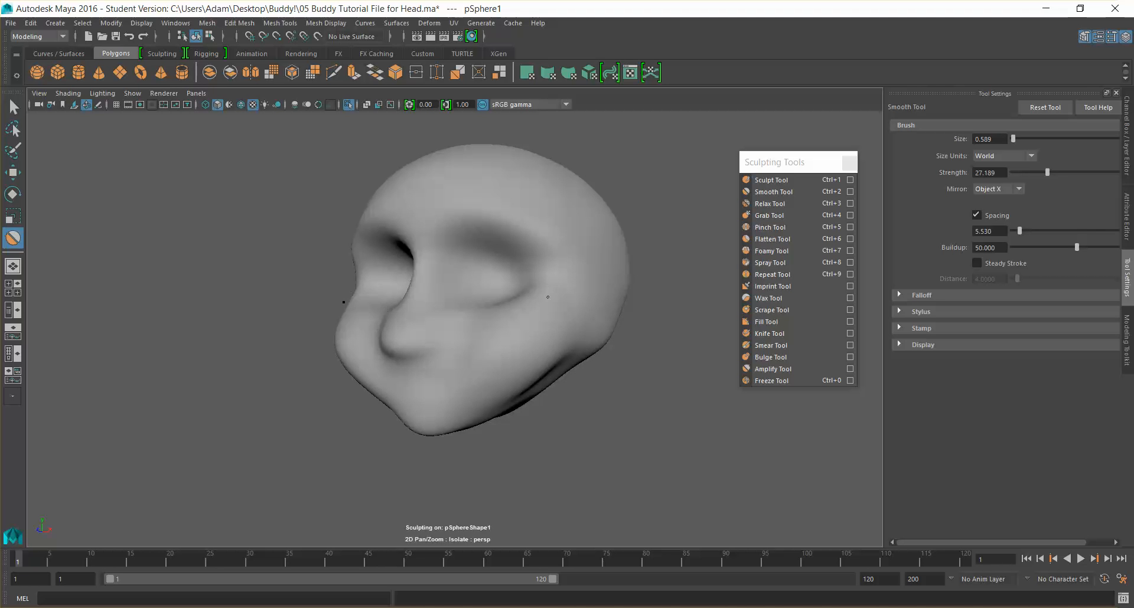
mouse_move(489, 306)
alt+mouse_down()
mouse_move(517, 326)
mouse_move(468, 329)
mouse_move(480, 342)
alt+mouse_up()
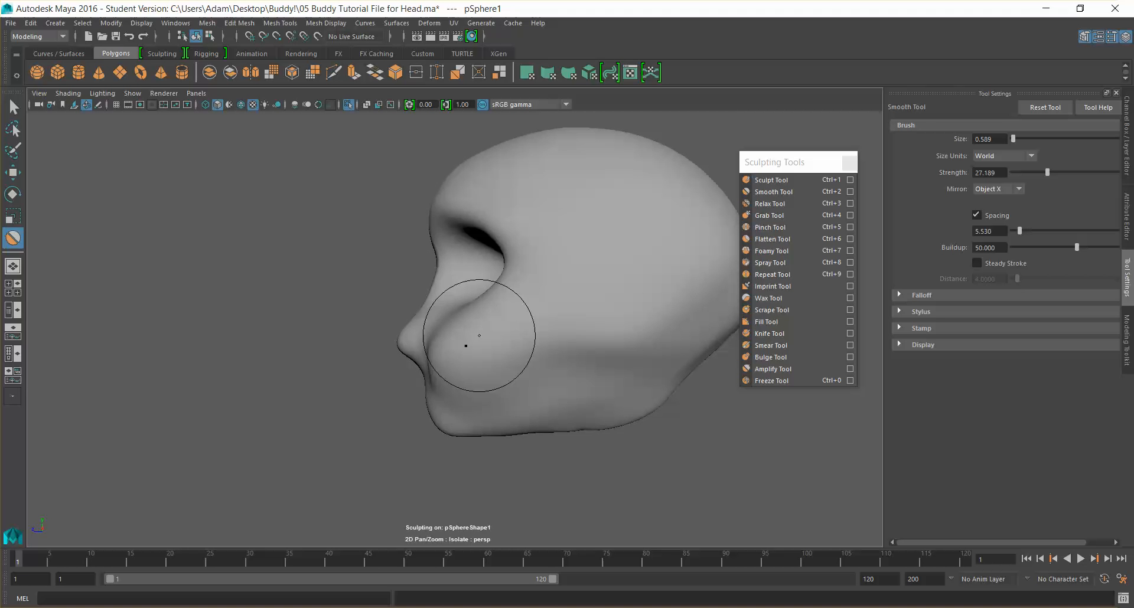
mouse_move(468, 339)
alt+mouse_down()
mouse_move(506, 334)
mouse_move(486, 344)
mouse_move(529, 356)
mouse_move(458, 354)
mouse_move(675, 359)
mouse_move(560, 385)
mouse_move(614, 352)
mouse_move(519, 337)
mouse_move(413, 349)
alt+mouse_up()
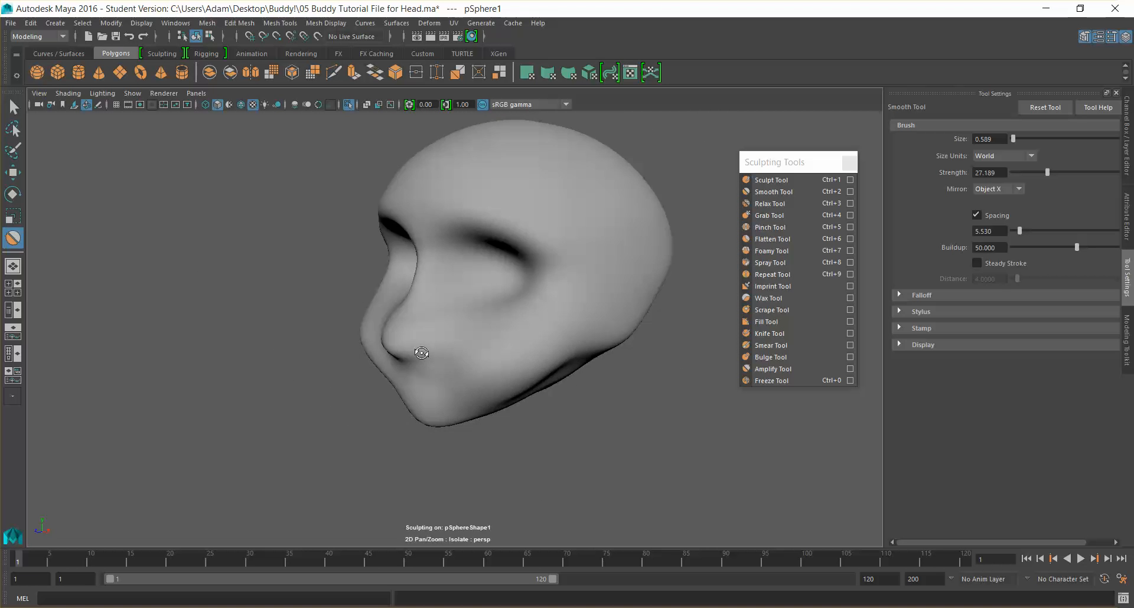
scroll(412, 349, up, 5)
mouse_move(473, 334)
alt+mouse_down()
mouse_move(423, 334)
mouse_move(526, 291)
mouse_move(414, 354)
mouse_move(516, 339)
mouse_move(506, 354)
alt+mouse_up()
alt+drag(408, 356, 405, 331)
Step: Build out the nose using the Sculpt Tool with Invert off and a brush size of 0.278, undoing one stroke
click(770, 179)
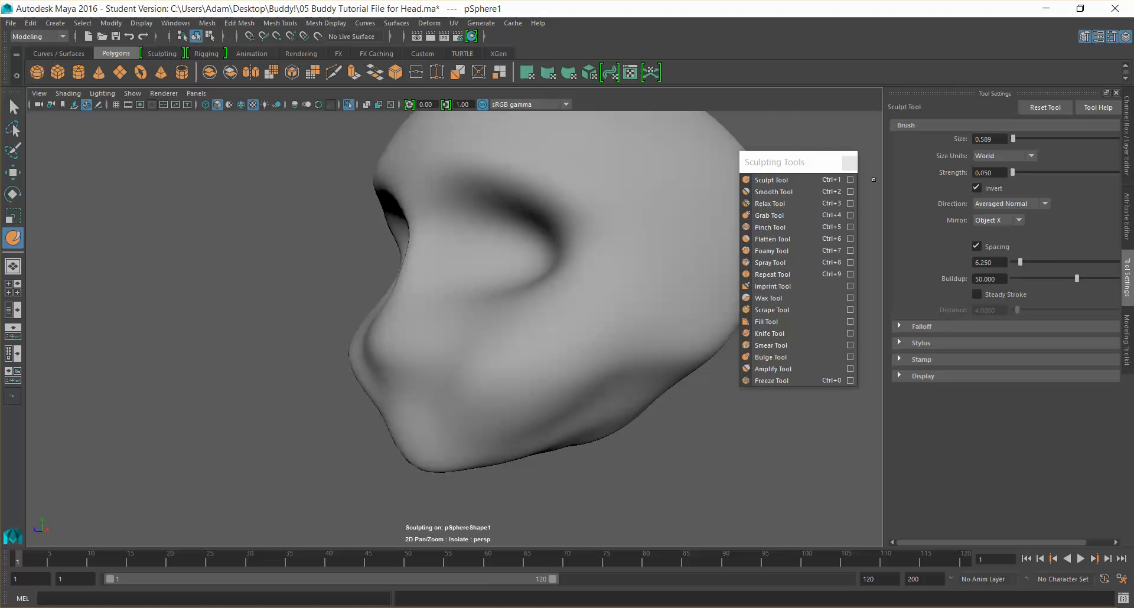
mouse_move(443, 370)
alt+mouse_down()
mouse_move(481, 372)
mouse_move(387, 372)
alt+mouse_up()
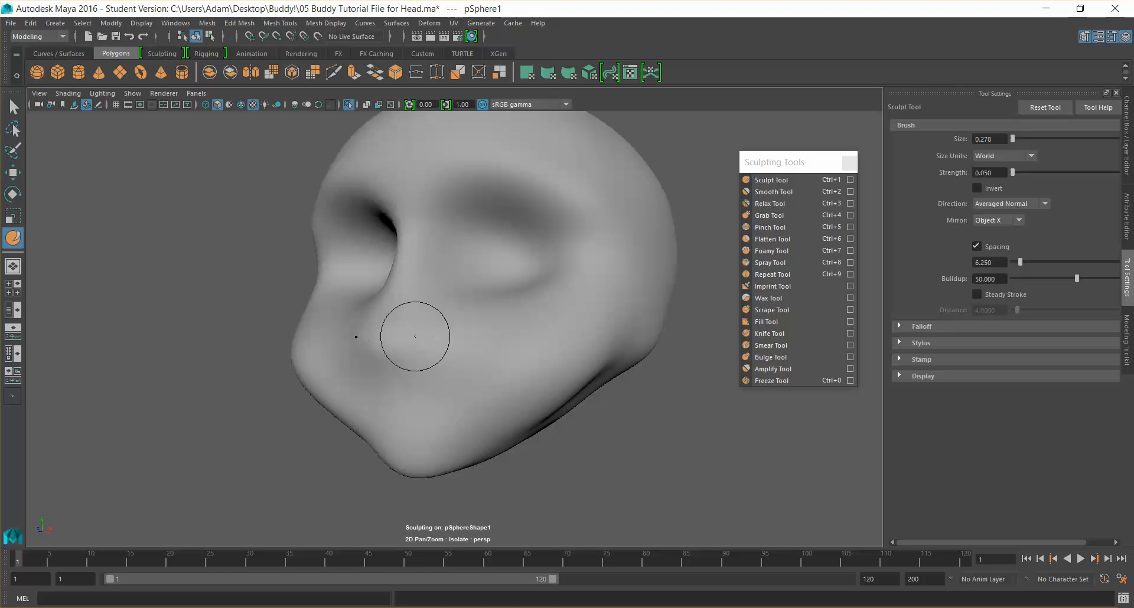
alt+drag(541, 354, 514, 342)
key(ctrl+z)
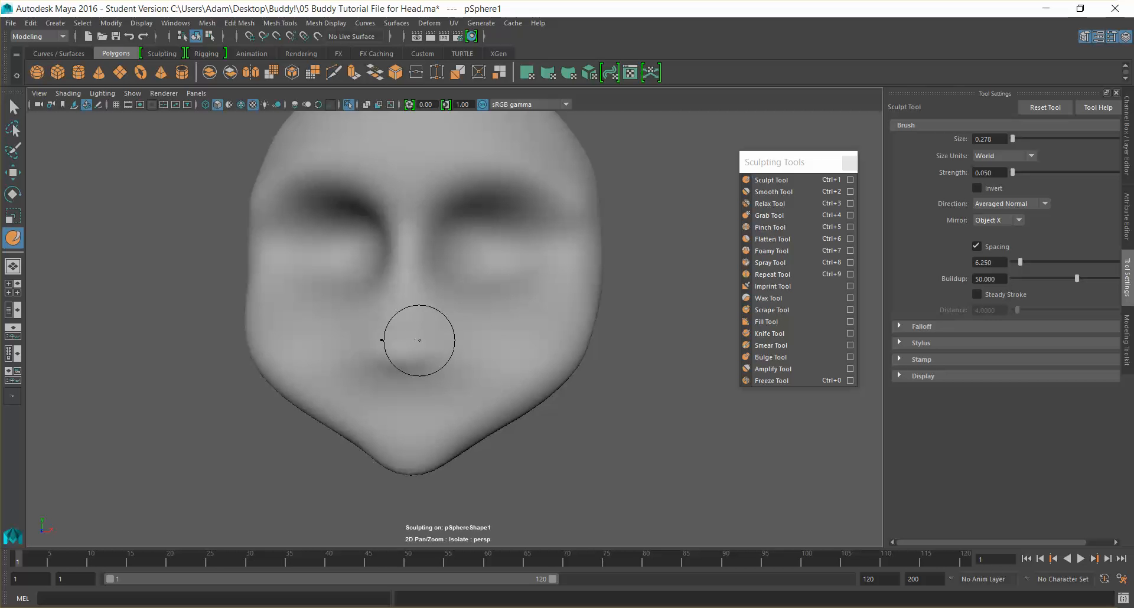
mouse_move(494, 292)
alt+mouse_down()
mouse_move(595, 336)
mouse_move(426, 407)
mouse_move(416, 398)
alt+mouse_up()
alt+drag(420, 464, 382, 311)
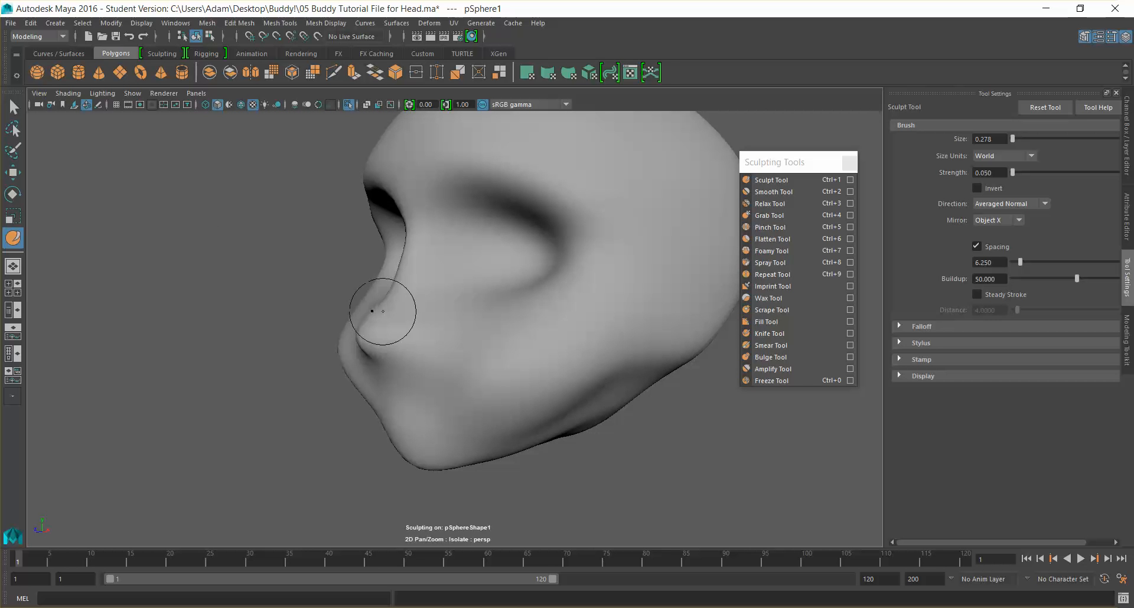
Step: Carve in the underside of the nose and the area above the mouth using the Sculpt Tool with Invert on
mouse_move(384, 295)
alt+mouse_down()
mouse_move(443, 314)
mouse_move(416, 330)
mouse_move(422, 365)
mouse_move(469, 371)
alt+mouse_up()
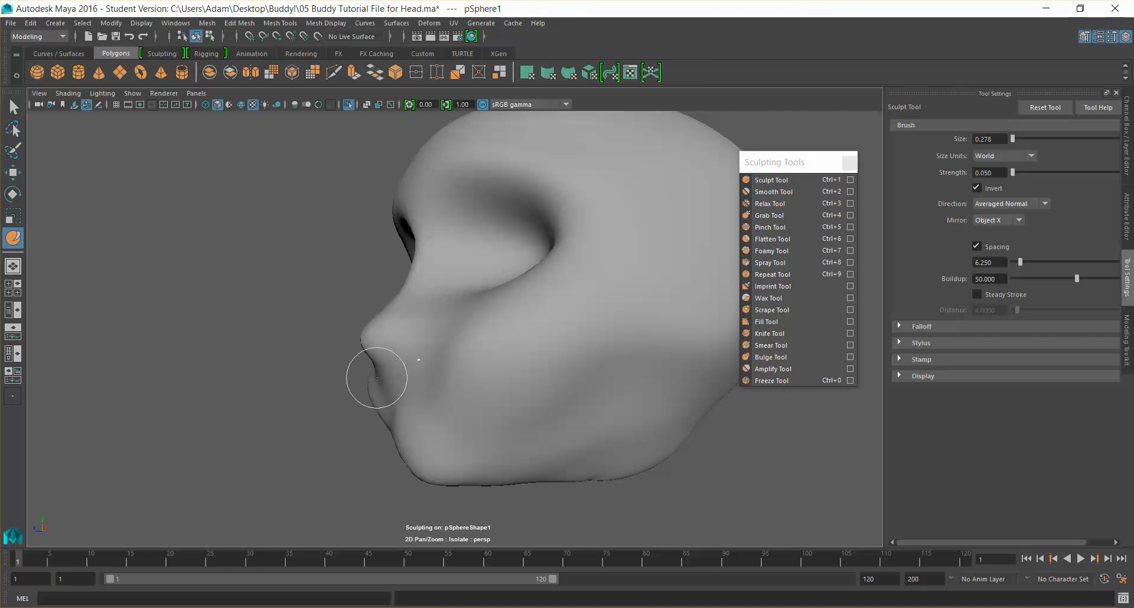
alt+drag(377, 375, 465, 376)
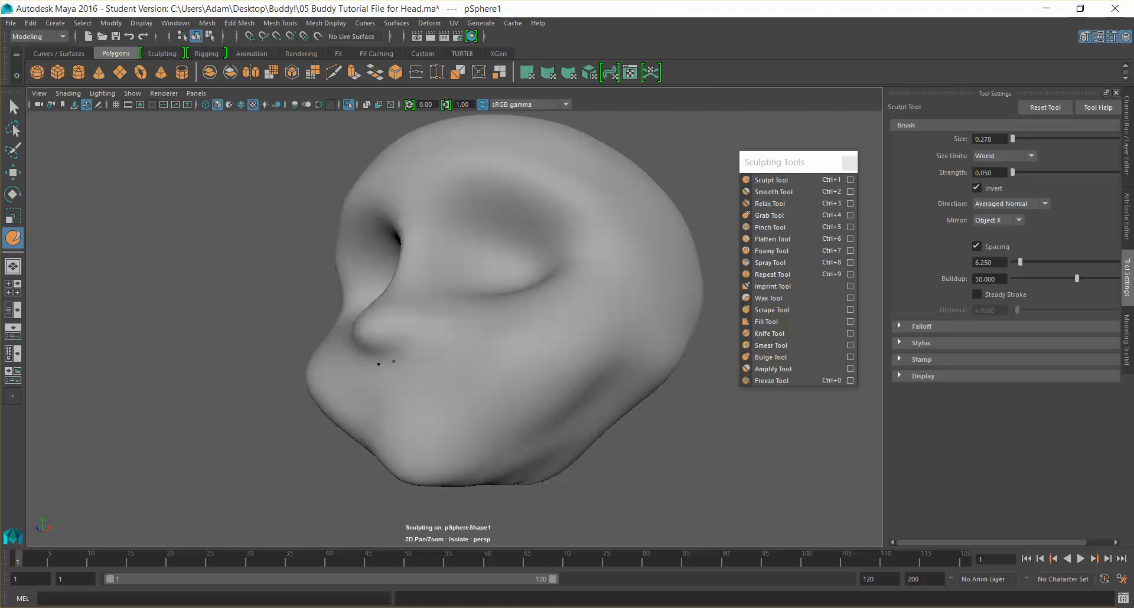
alt+drag(418, 368, 399, 382)
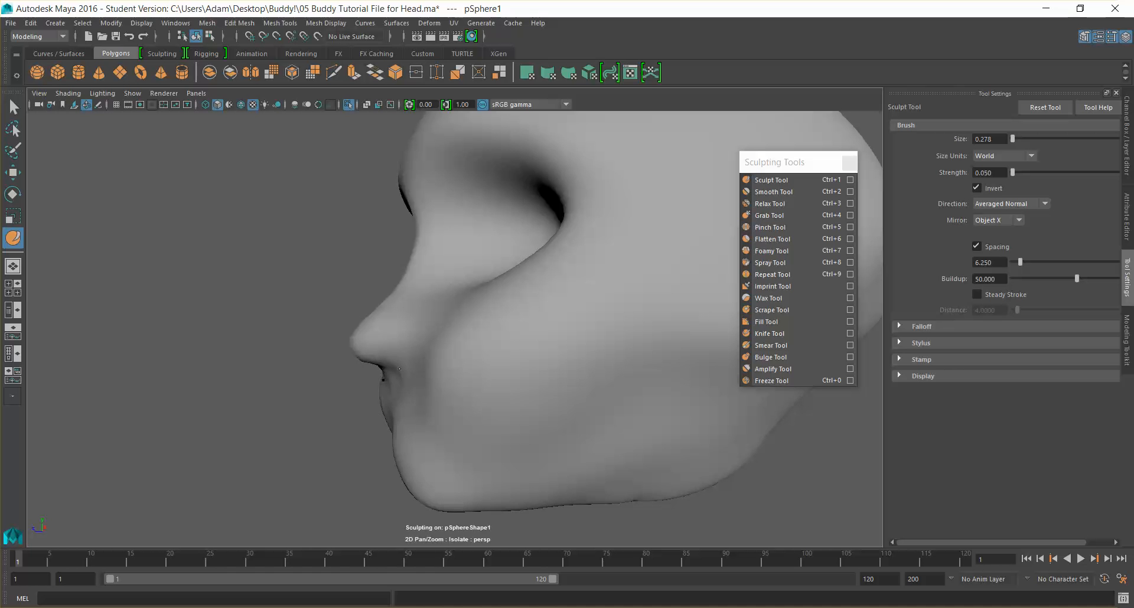
alt+drag(384, 380, 450, 380)
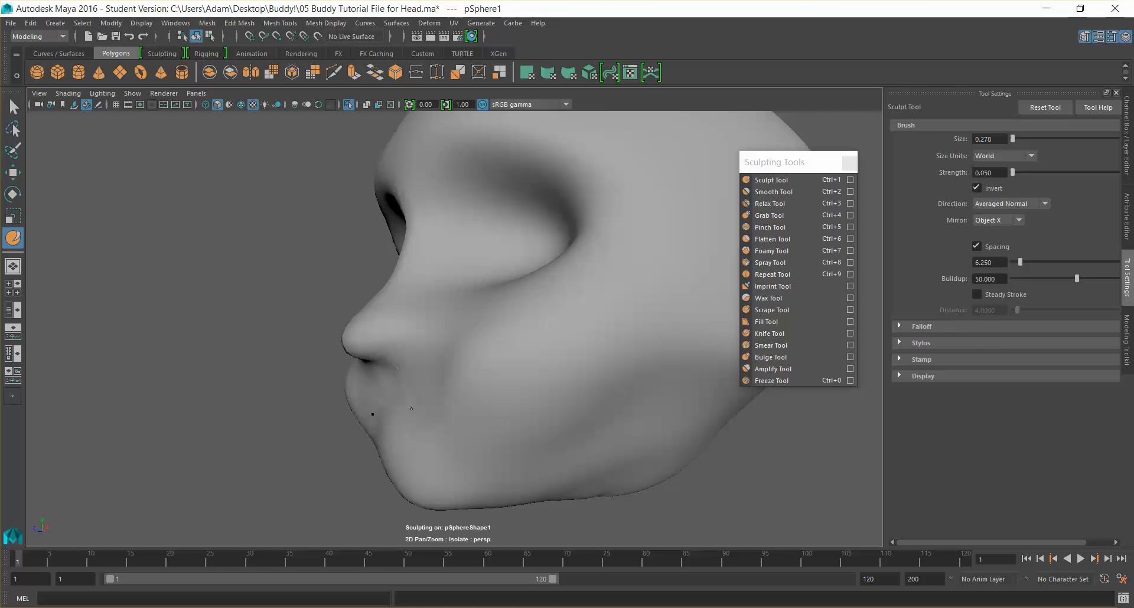
mouse_move(408, 412)
alt+mouse_down()
mouse_move(460, 418)
mouse_move(397, 407)
mouse_move(389, 385)
mouse_move(400, 414)
alt+mouse_up()
mouse_move(417, 450)
alt+mouse_down()
mouse_move(498, 456)
mouse_move(367, 450)
mouse_move(415, 429)
mouse_move(400, 409)
mouse_move(519, 444)
alt+mouse_up()
Step: Smooth the surface around the nose, mouth and cheeks using the Smooth Tool with a brush size of 0.278
click(774, 192)
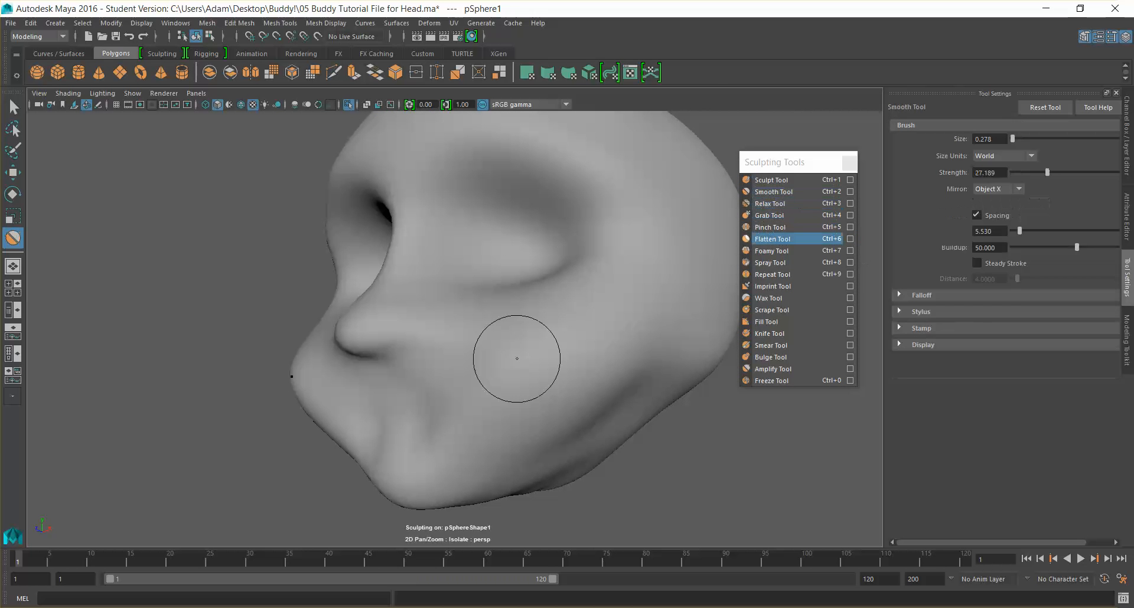
mouse_move(491, 418)
alt+mouse_down()
mouse_move(608, 430)
mouse_move(431, 427)
alt+mouse_up()
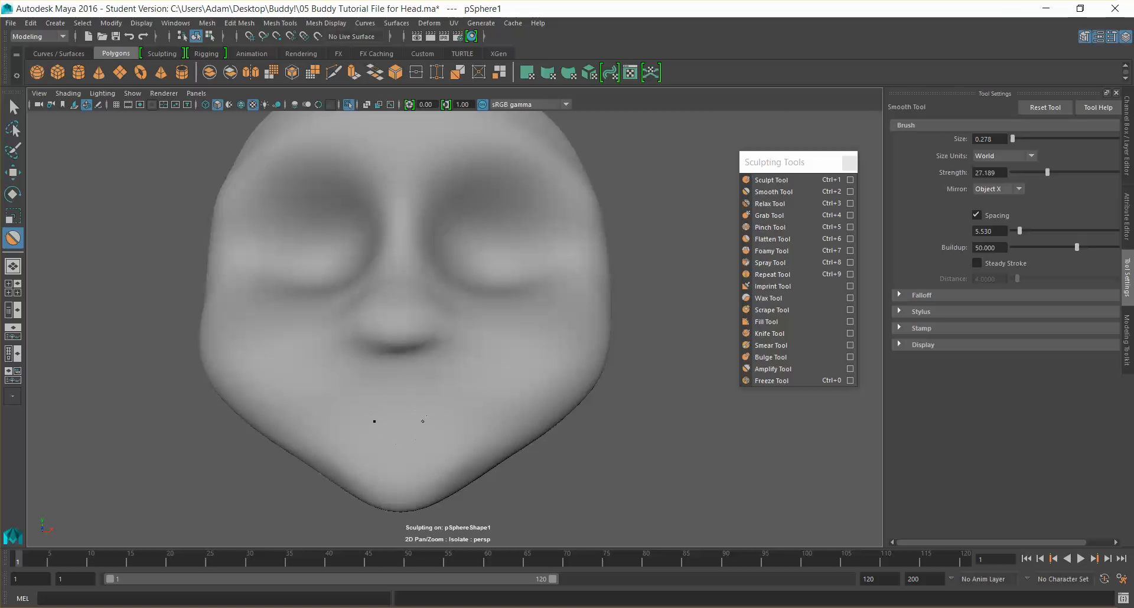
mouse_move(380, 376)
alt+mouse_down()
mouse_move(372, 405)
mouse_move(324, 405)
mouse_move(452, 421)
mouse_move(435, 389)
mouse_move(413, 410)
mouse_move(455, 431)
mouse_move(428, 451)
mouse_move(443, 393)
mouse_move(664, 385)
mouse_move(522, 405)
mouse_move(544, 362)
mouse_move(489, 360)
alt+mouse_up()
mouse_move(423, 339)
alt+mouse_down()
mouse_move(425, 385)
mouse_move(561, 405)
alt+mouse_up()
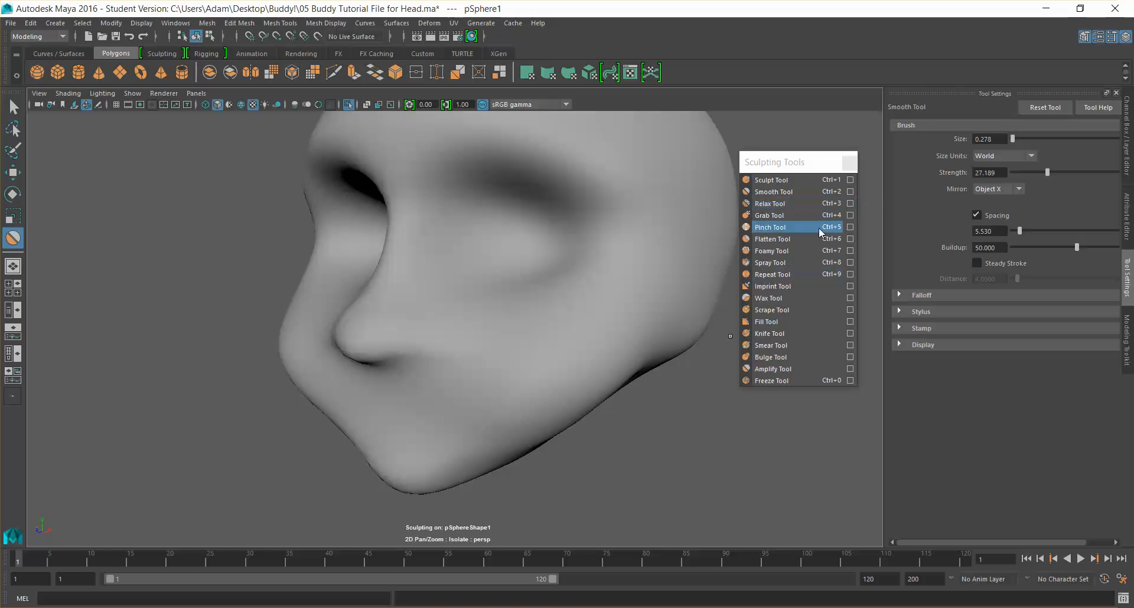
mouse_move(603, 330)
alt+mouse_down()
mouse_move(533, 370)
mouse_move(529, 412)
mouse_move(653, 410)
mouse_move(768, 379)
mouse_move(724, 397)
mouse_move(592, 376)
mouse_move(645, 372)
mouse_move(623, 354)
mouse_move(604, 375)
mouse_move(521, 386)
mouse_move(614, 368)
alt+mouse_up()
scroll(534, 371, down, 5)
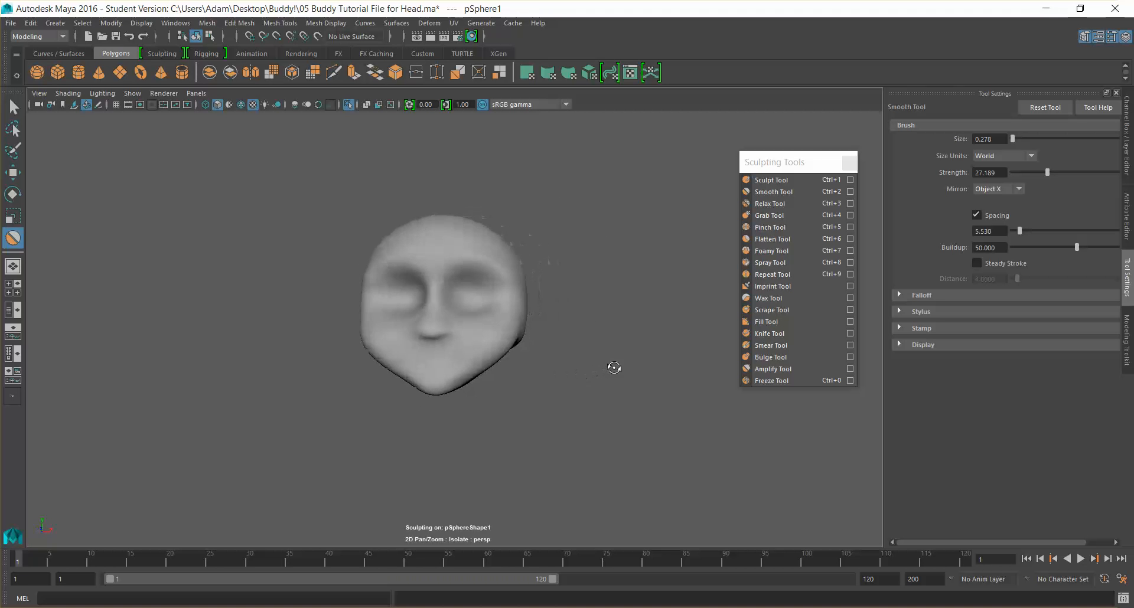
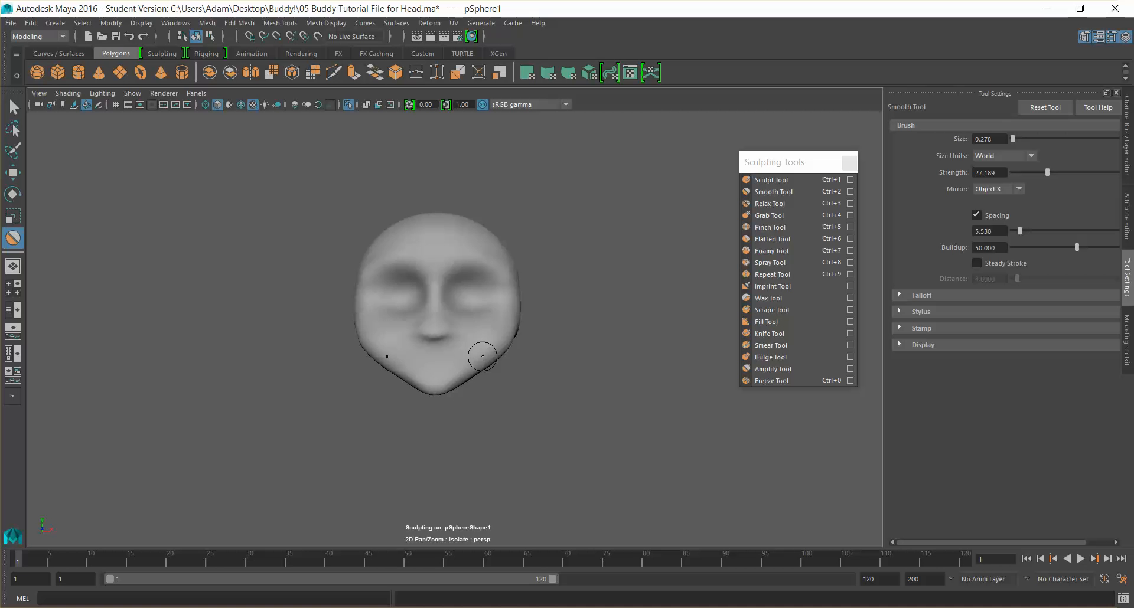
alt+drag(494, 357, 692, 353)
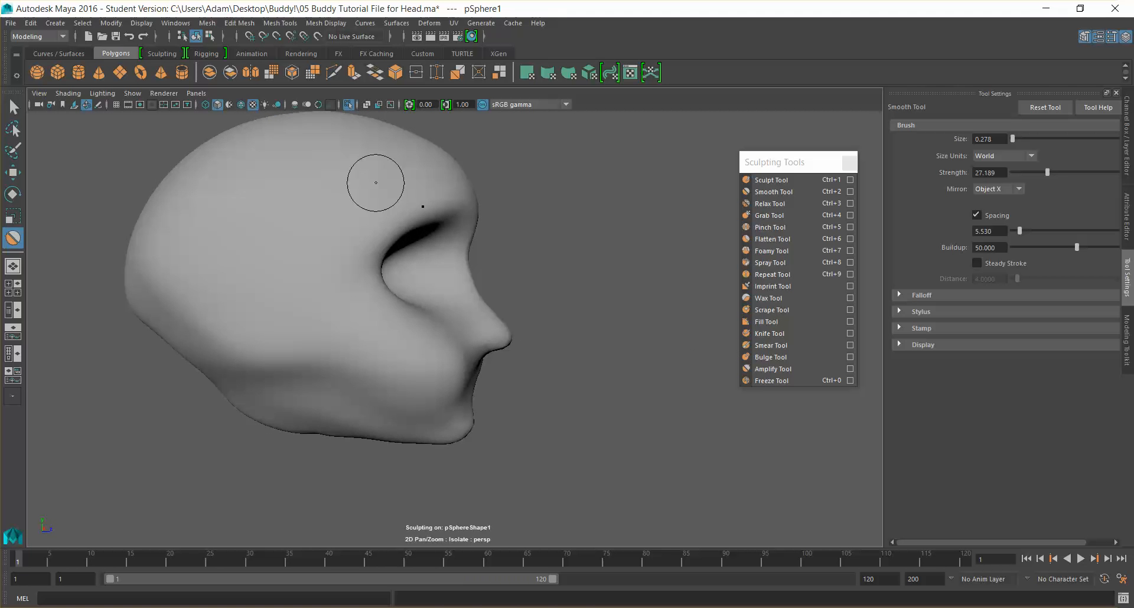
mouse_move(369, 279)
alt+mouse_down()
mouse_move(463, 342)
mouse_move(411, 341)
alt+mouse_up()
mouse_move(450, 392)
alt+mouse_down()
mouse_move(418, 384)
mouse_move(413, 328)
alt+mouse_up()
alt+drag(425, 311, 417, 369)
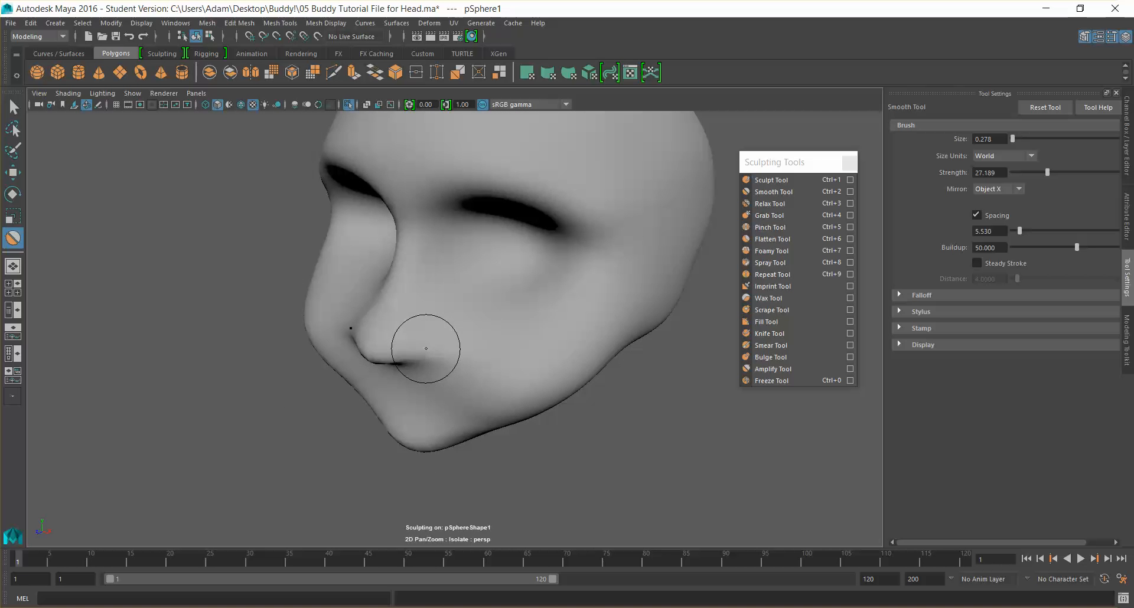
mouse_move(405, 342)
alt+mouse_down()
mouse_move(460, 360)
mouse_move(441, 326)
mouse_move(445, 309)
mouse_move(417, 357)
mouse_move(350, 360)
mouse_move(408, 383)
alt+mouse_up()
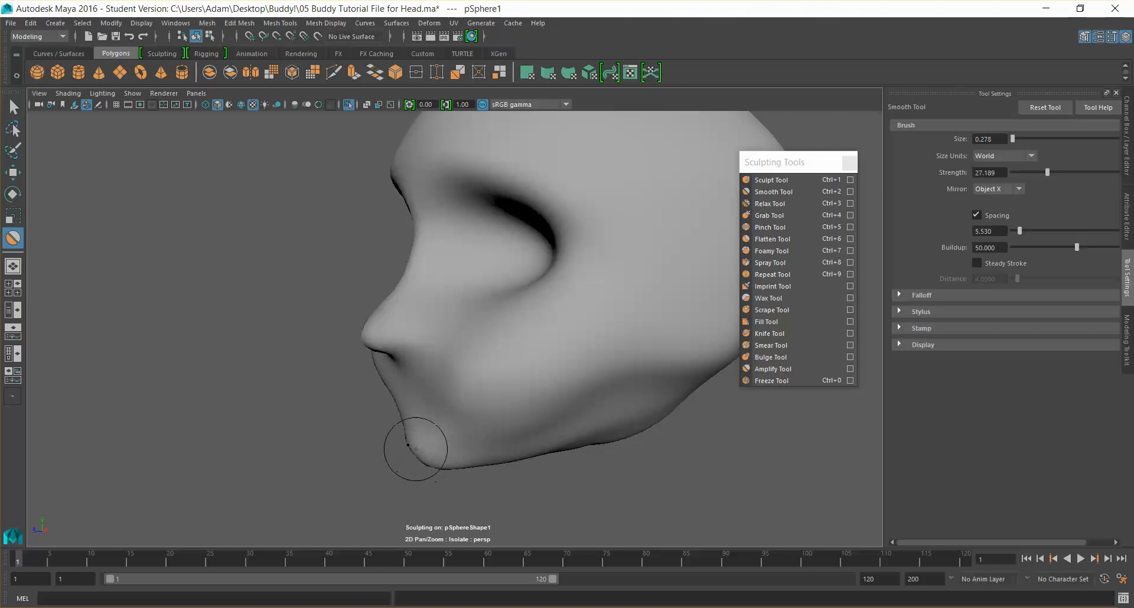
alt+drag(451, 450, 493, 405)
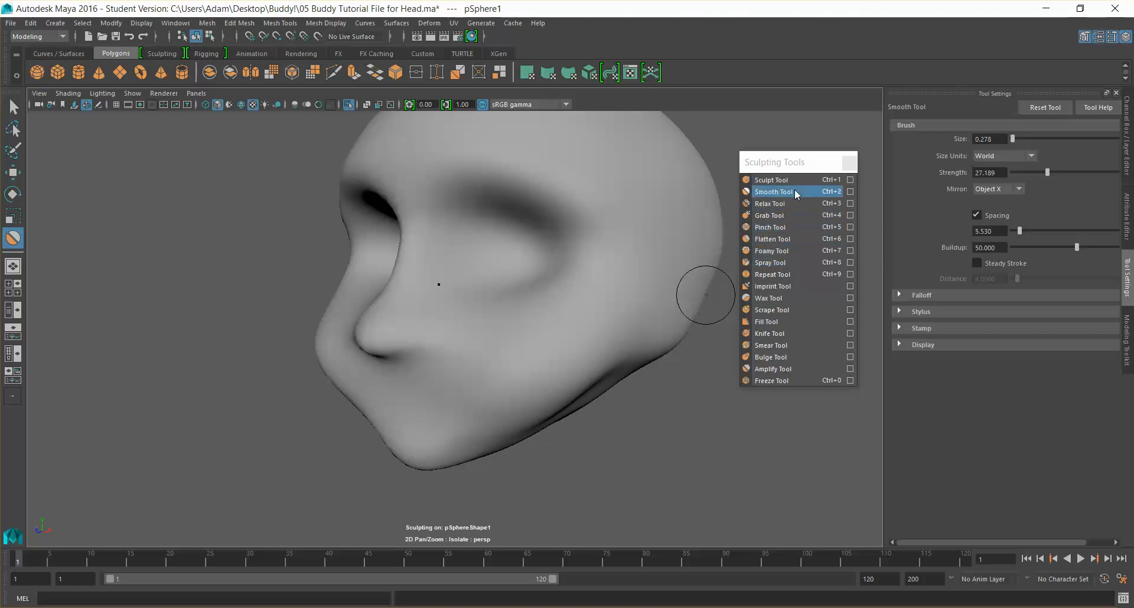
Step: Build up the chin using the Sculpt Tool with Invert off and a brush size of 0.278
key(ctrl+1)
mouse_move(406, 438)
alt+mouse_down()
mouse_move(397, 407)
mouse_move(418, 441)
alt+mouse_up()
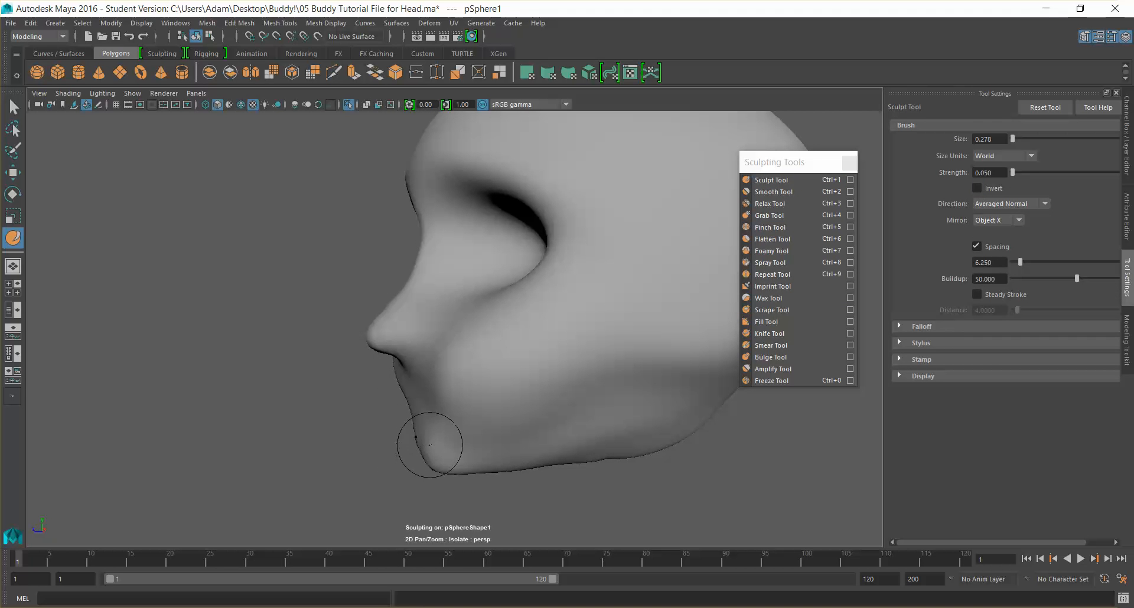
alt+drag(427, 447, 442, 462)
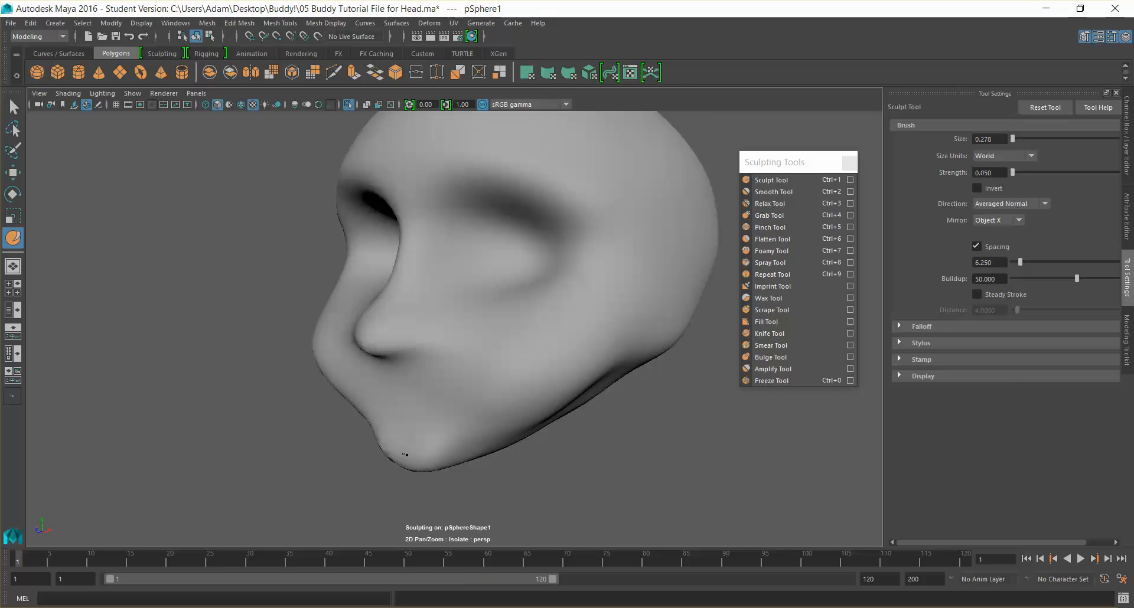
mouse_move(406, 457)
alt+mouse_down()
mouse_move(372, 444)
mouse_move(646, 456)
mouse_move(580, 471)
mouse_move(387, 357)
mouse_move(388, 337)
mouse_move(374, 334)
alt+mouse_up()
mouse_move(461, 356)
alt+mouse_down()
mouse_move(448, 360)
mouse_move(483, 367)
mouse_move(392, 307)
mouse_move(318, 329)
mouse_move(260, 322)
mouse_move(488, 319)
mouse_move(520, 286)
mouse_move(496, 241)
mouse_move(595, 281)
mouse_move(415, 352)
mouse_move(486, 381)
mouse_move(516, 358)
mouse_move(519, 334)
alt+mouse_up()
scroll(313, 337, down, 4)
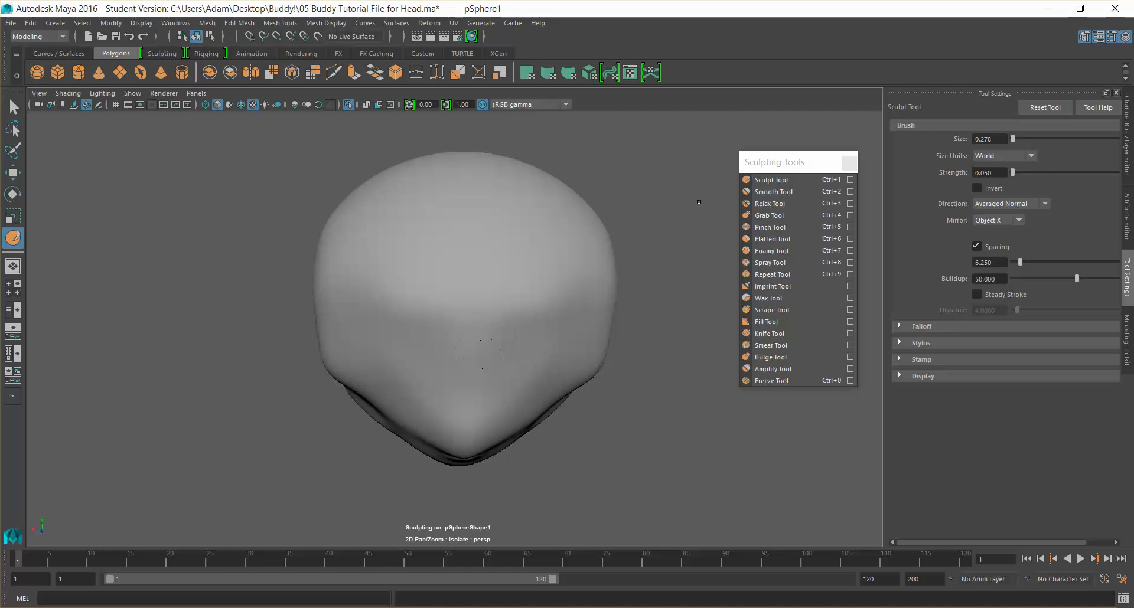
Step: Smooth the back and lower sides of the head using the Smooth Tool with a brush size of 0.818
click(773, 191)
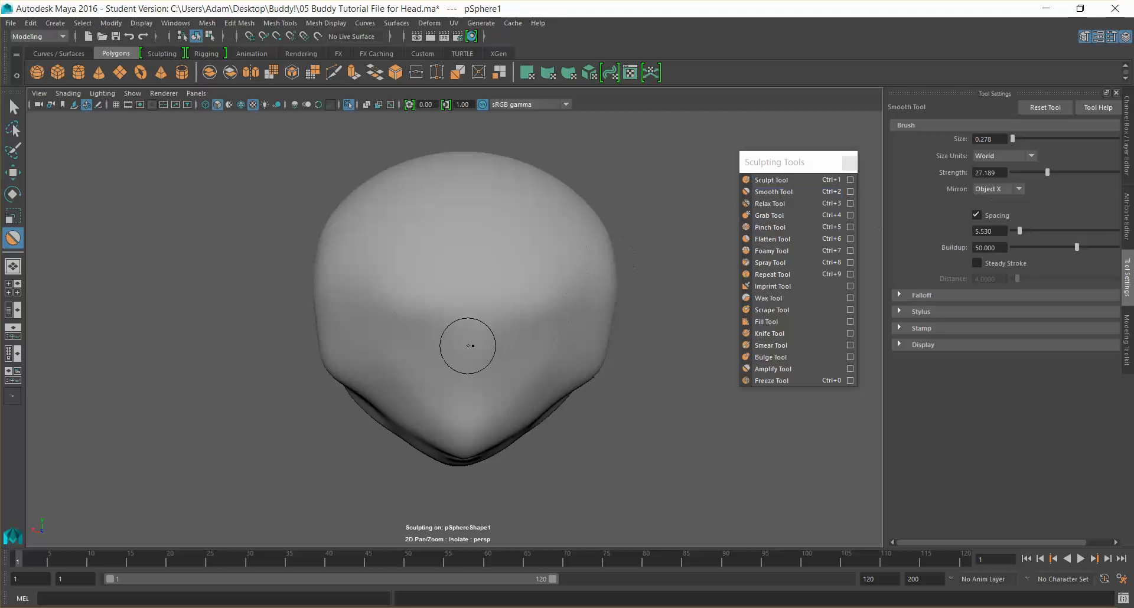
key(b)
drag(479, 322, 563, 294)
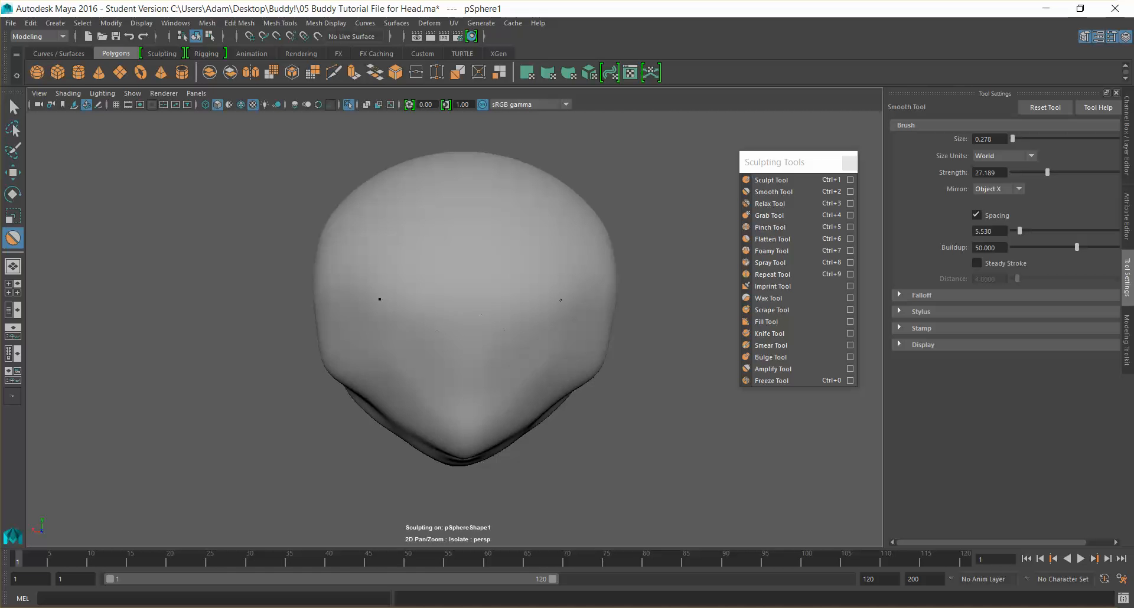
alt+drag(541, 340, 426, 347)
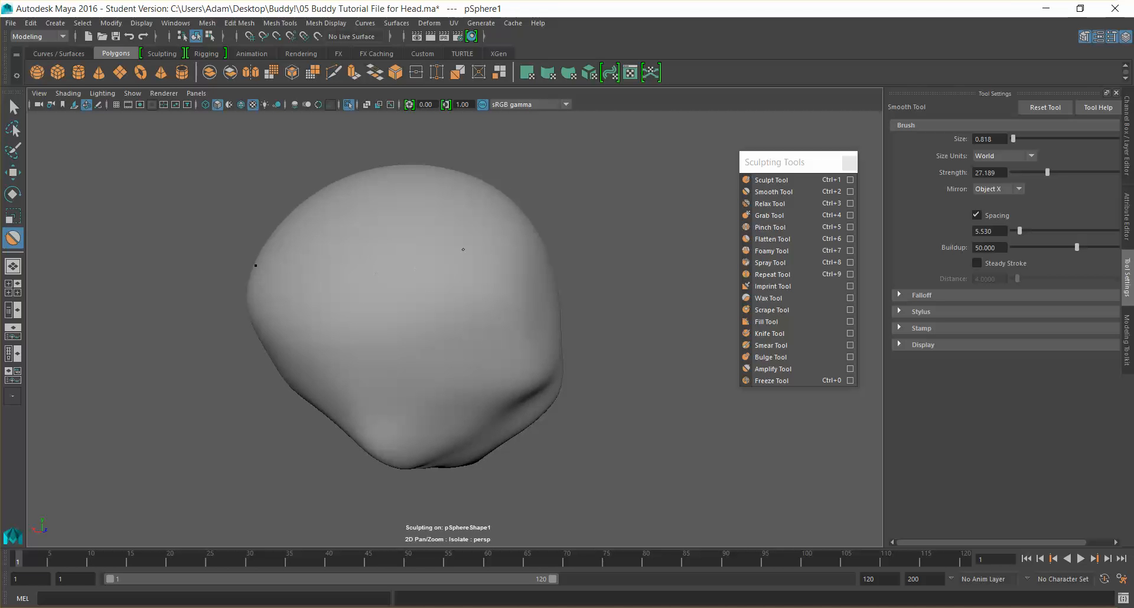
mouse_move(465, 257)
alt+mouse_down()
mouse_move(407, 307)
mouse_move(425, 284)
alt+mouse_up()
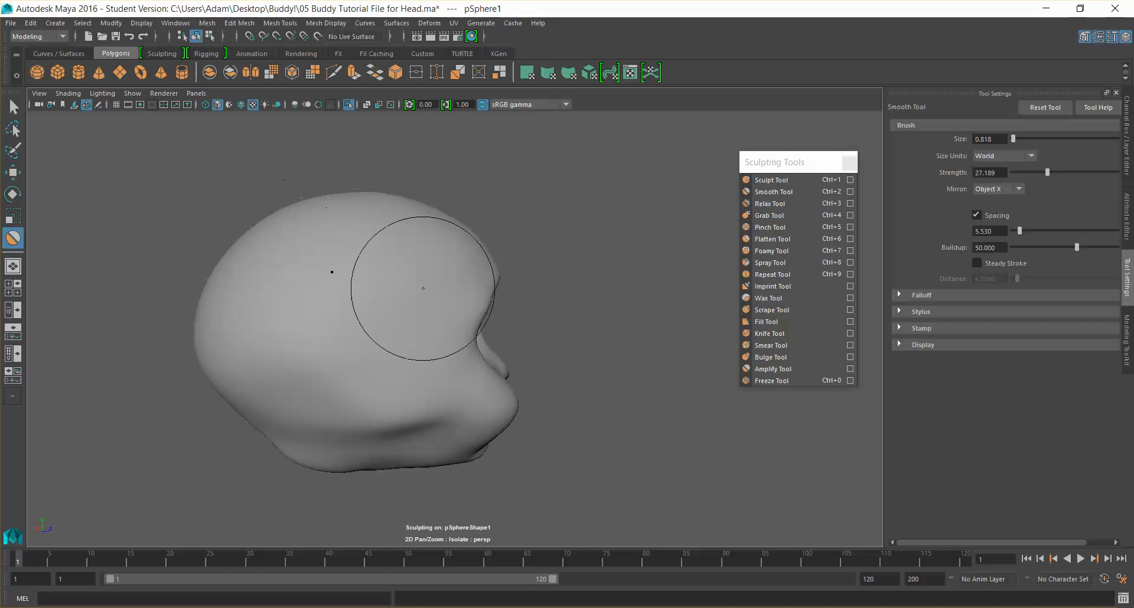
alt+drag(423, 287, 310, 292)
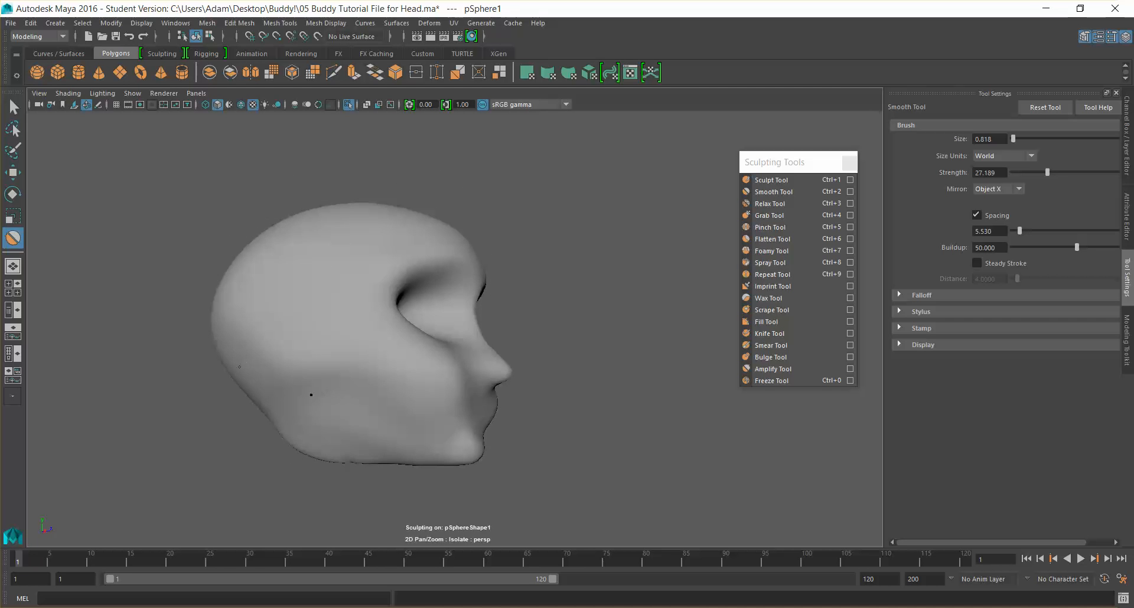
alt+drag(291, 377, 340, 425)
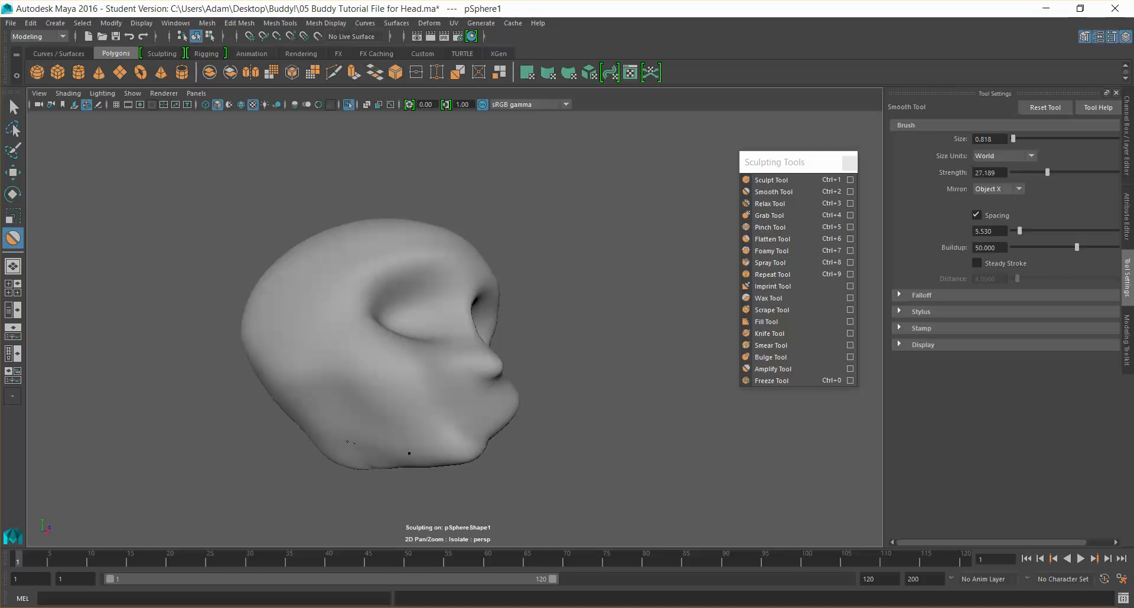
alt+drag(329, 342, 392, 337)
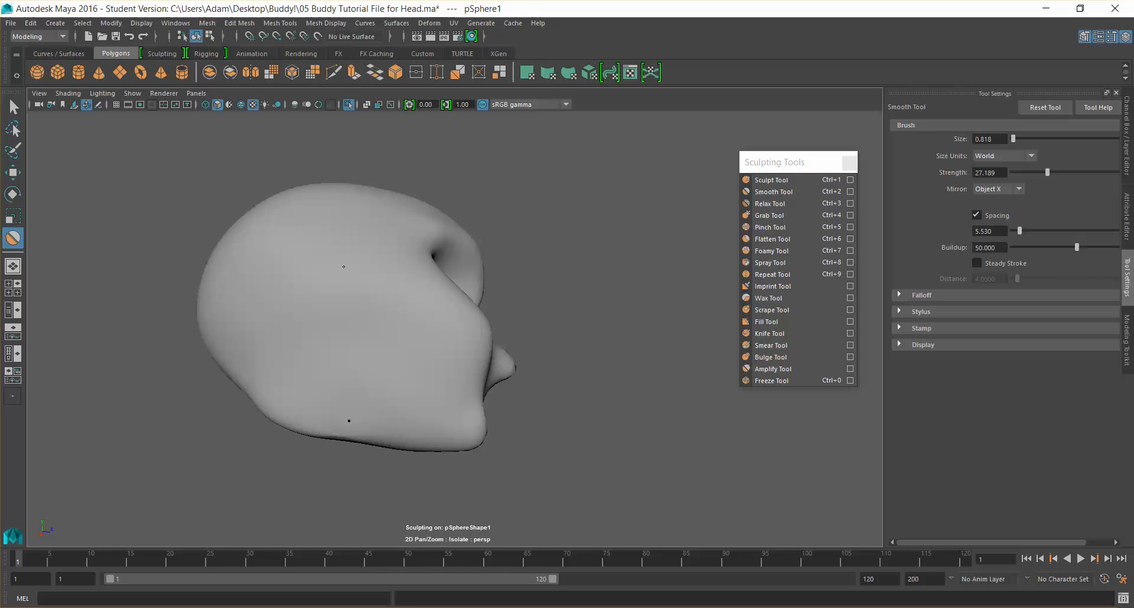
Step: Smooth the forehead, crown and jaw sides using the Smooth Tool at brush size 0.818
mouse_move(380, 329)
alt+mouse_down()
mouse_move(273, 342)
mouse_move(561, 411)
mouse_move(558, 425)
mouse_move(618, 379)
mouse_move(541, 518)
alt+mouse_up()
mouse_move(631, 422)
alt+mouse_down()
mouse_move(648, 436)
mouse_move(564, 449)
alt+mouse_up()
alt+drag(568, 322, 513, 340)
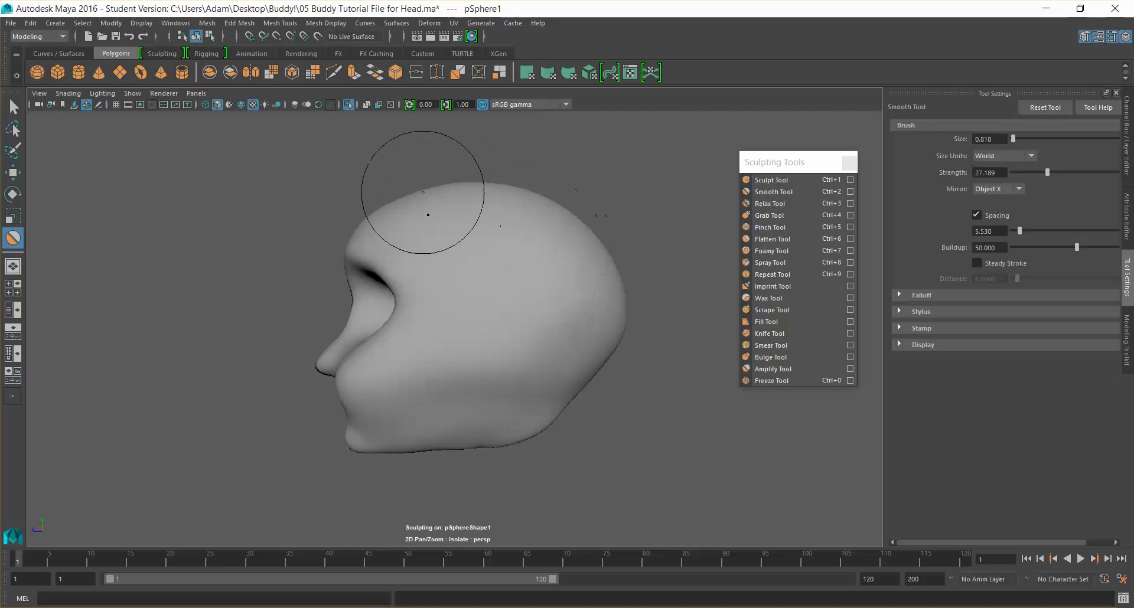
alt+drag(564, 248, 533, 252)
mouse_move(608, 372)
alt+mouse_down()
mouse_move(638, 395)
mouse_move(715, 396)
mouse_move(494, 456)
mouse_move(504, 441)
mouse_move(359, 413)
mouse_move(339, 387)
mouse_move(274, 390)
alt+mouse_up()
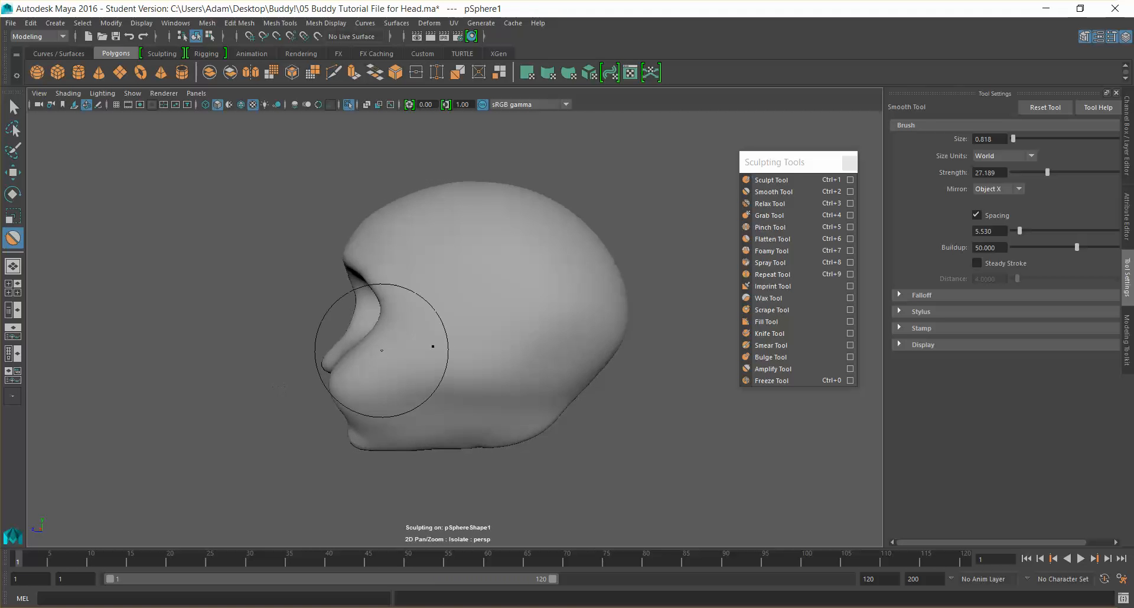
alt+middle_drag(380, 351, 450, 329)
mouse_move(450, 329)
alt+mouse_down()
mouse_move(478, 331)
mouse_move(435, 347)
mouse_move(444, 334)
alt+mouse_up()
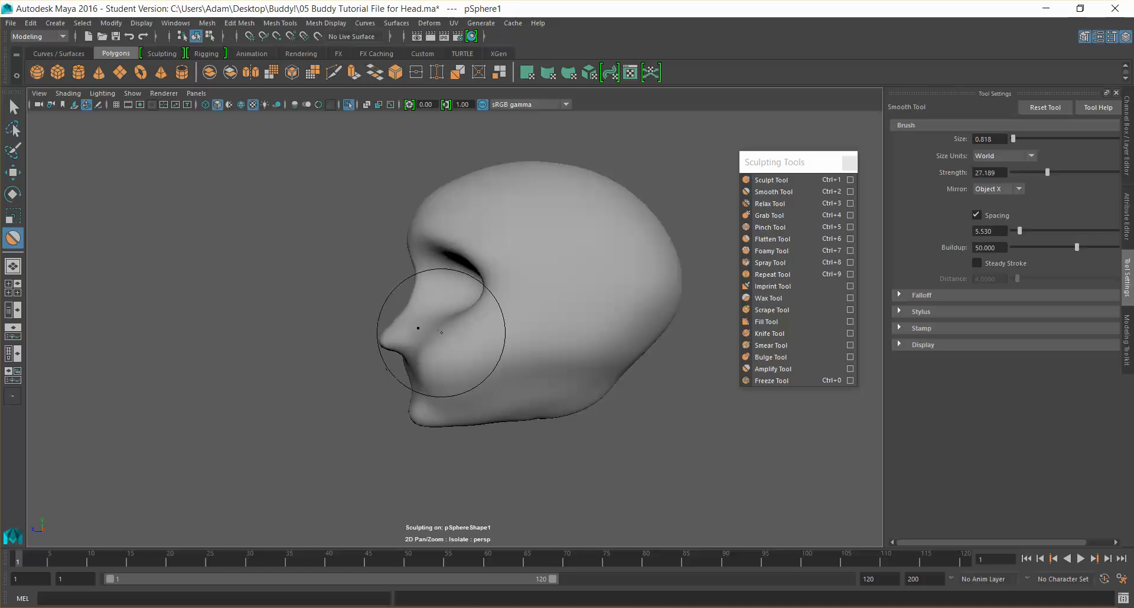
Step: Build up the cheeks using the Sculpt Tool with Invert off and a brush size of 0.818
click(793, 179)
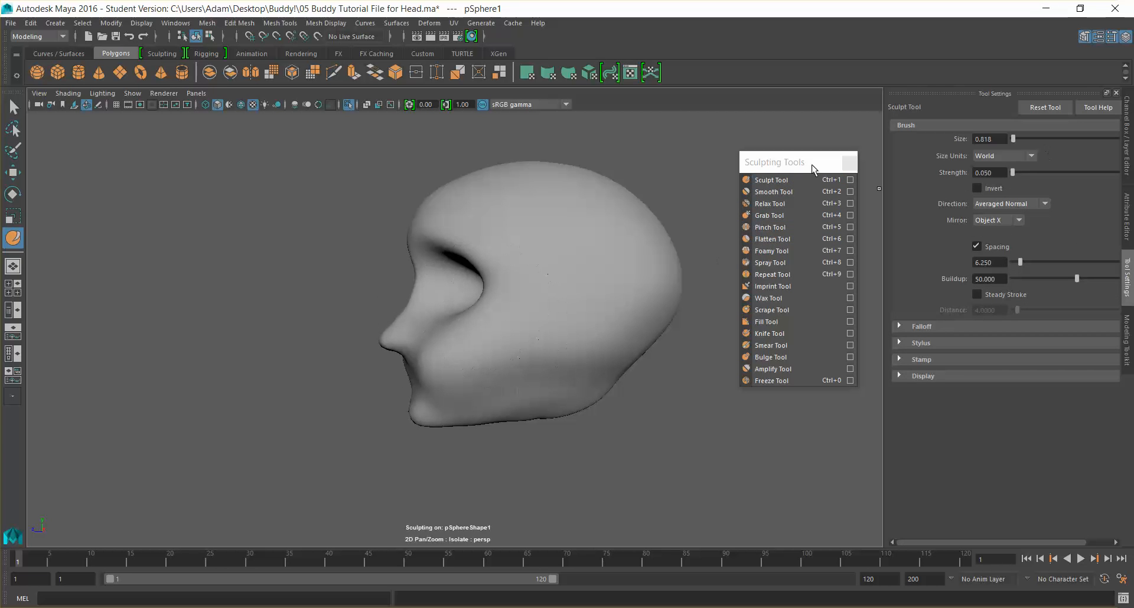
drag(415, 346, 451, 328)
alt+drag(462, 319, 591, 324)
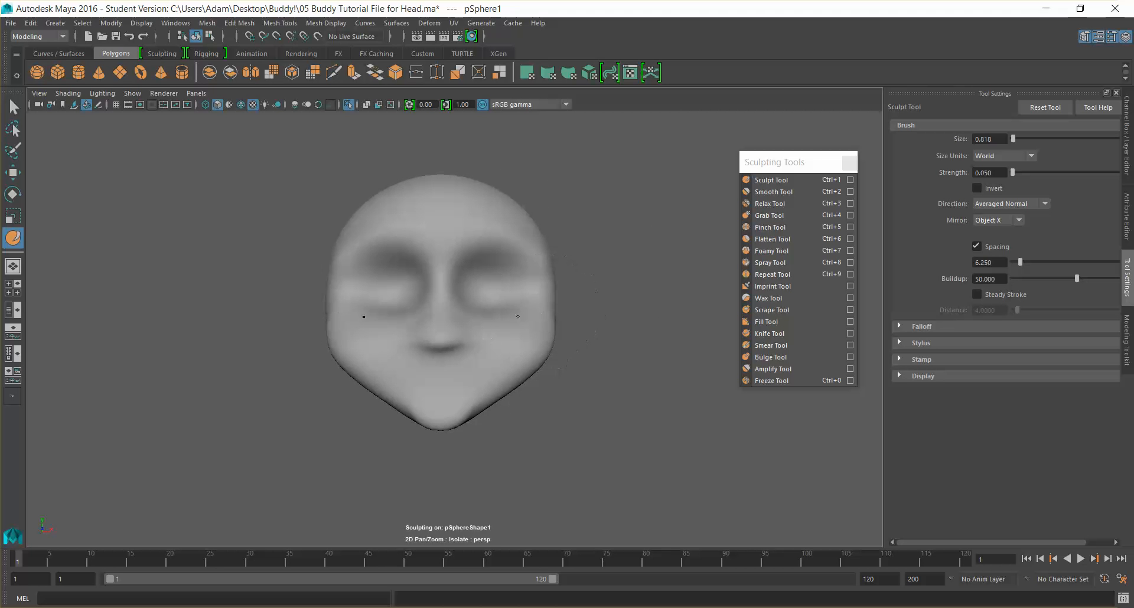
mouse_move(529, 327)
alt+mouse_down()
mouse_move(385, 329)
mouse_move(511, 339)
alt+mouse_up()
Step: Carve in the lower face beneath the cheekbones using the Sculpt Tool with Invert on and a brush size of 0.818
click(977, 189)
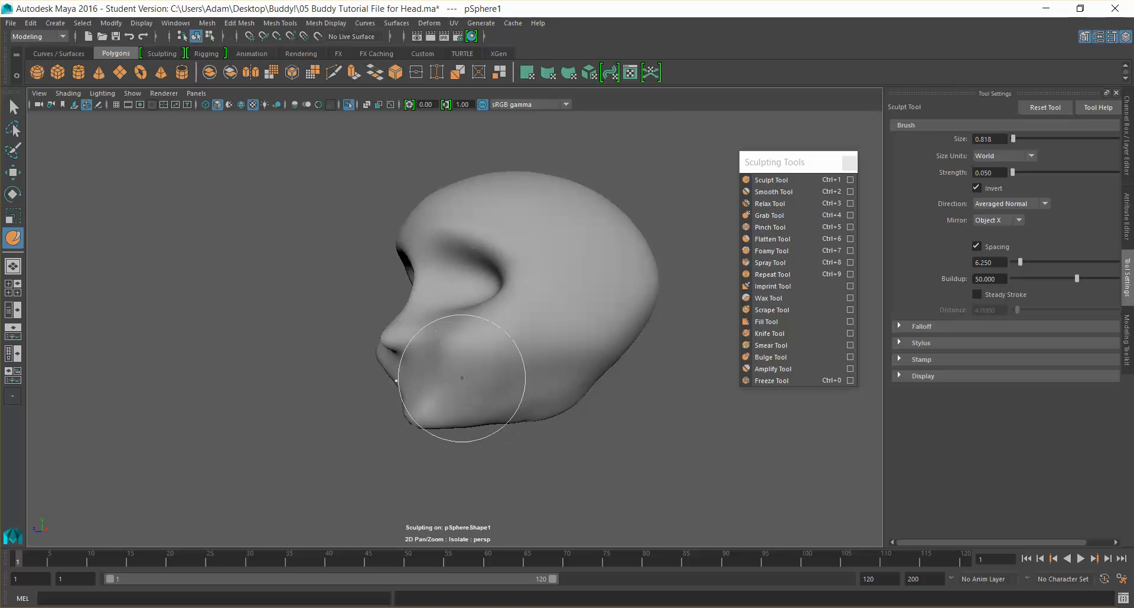
mouse_move(481, 380)
alt+mouse_down()
mouse_move(577, 380)
mouse_move(517, 382)
alt+mouse_up()
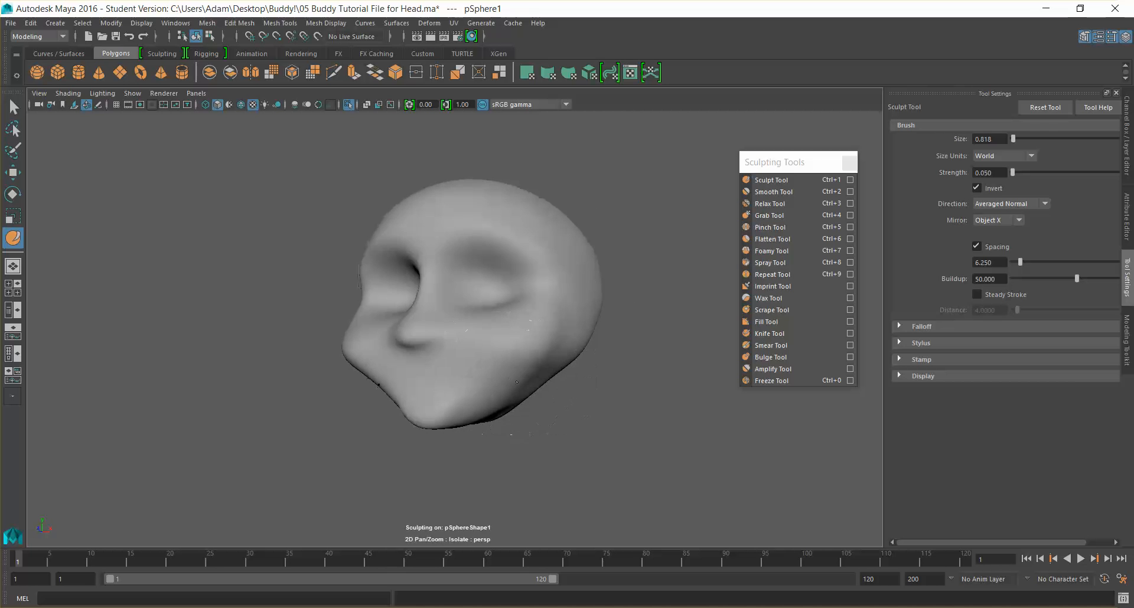
mouse_move(608, 380)
alt+mouse_down()
mouse_move(646, 389)
mouse_move(645, 377)
alt+mouse_up()
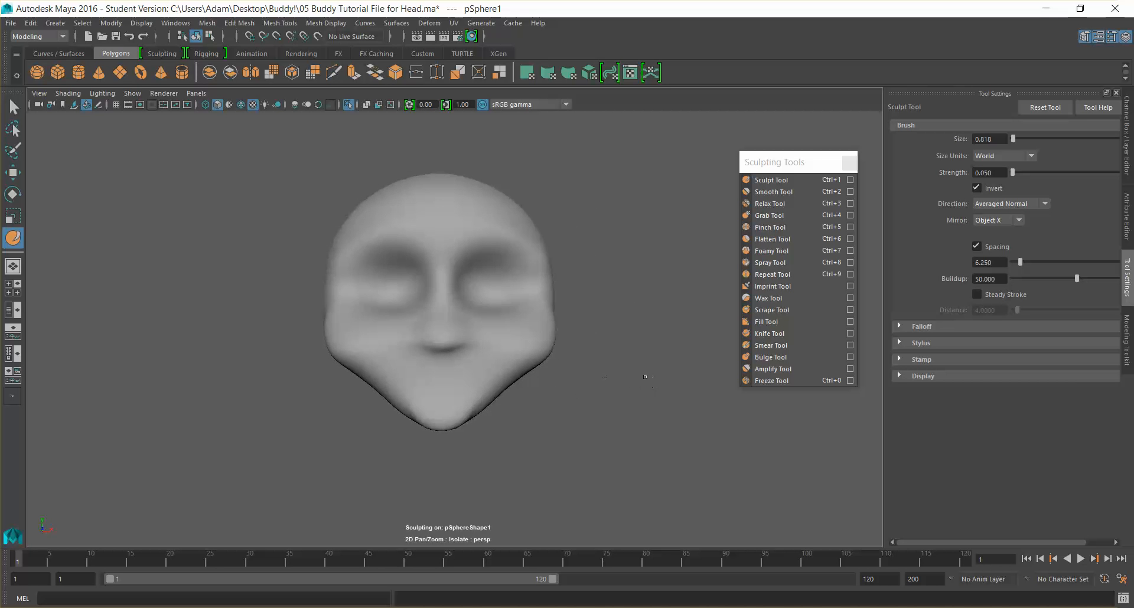
scroll(645, 377, up, 3)
drag(563, 353, 567, 343)
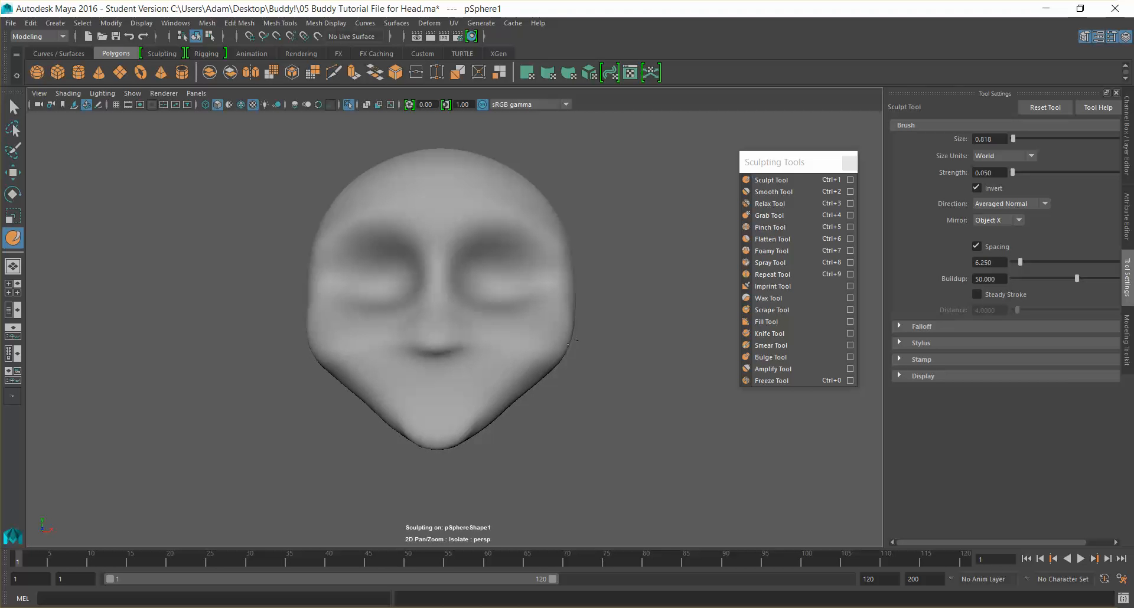
mouse_move(544, 339)
alt+mouse_down()
mouse_move(676, 336)
mouse_move(658, 331)
alt+mouse_up()
drag(329, 356, 357, 355)
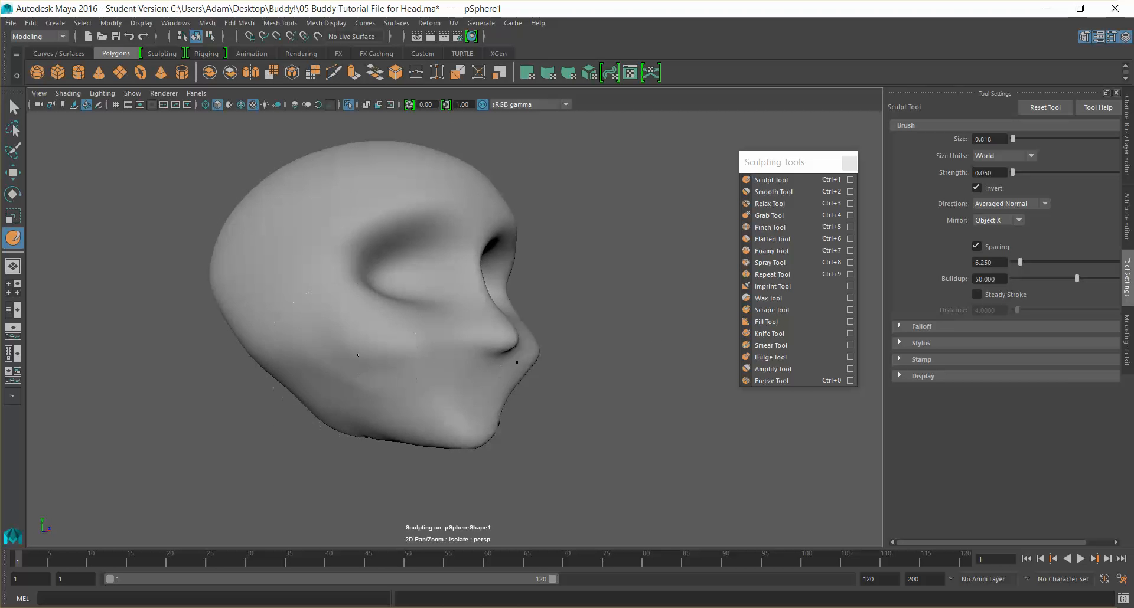
Step: Carve in the jawline and the area between nose and chin using the Sculpt Tool with Invert on
mouse_move(503, 371)
alt+mouse_down()
mouse_move(528, 396)
mouse_move(534, 351)
alt+mouse_up()
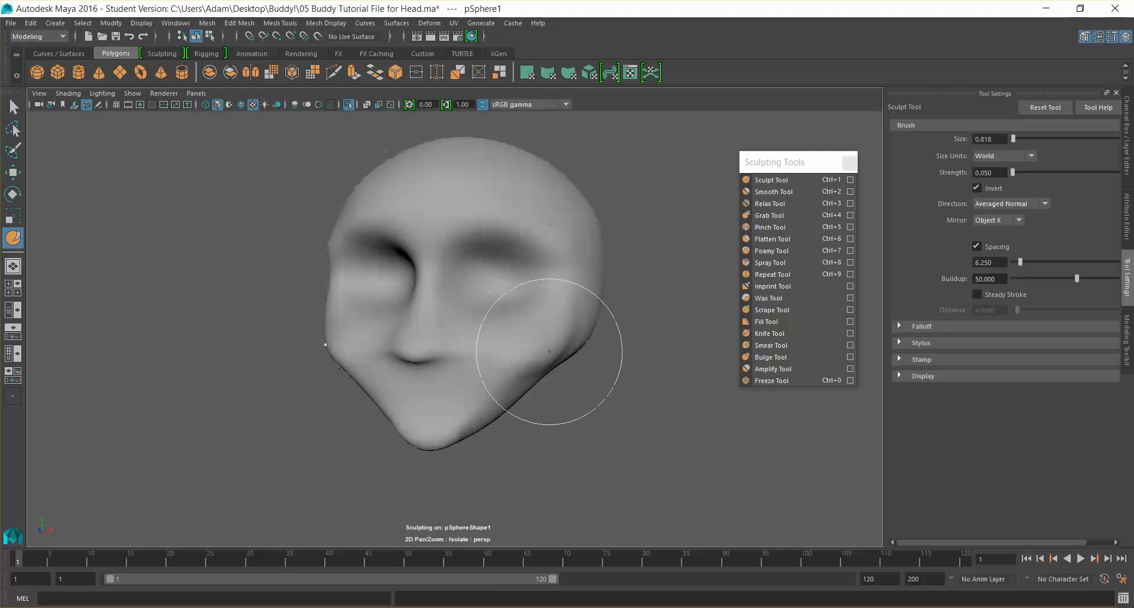
mouse_move(555, 375)
alt+mouse_down()
mouse_move(590, 375)
mouse_move(532, 396)
alt+mouse_up()
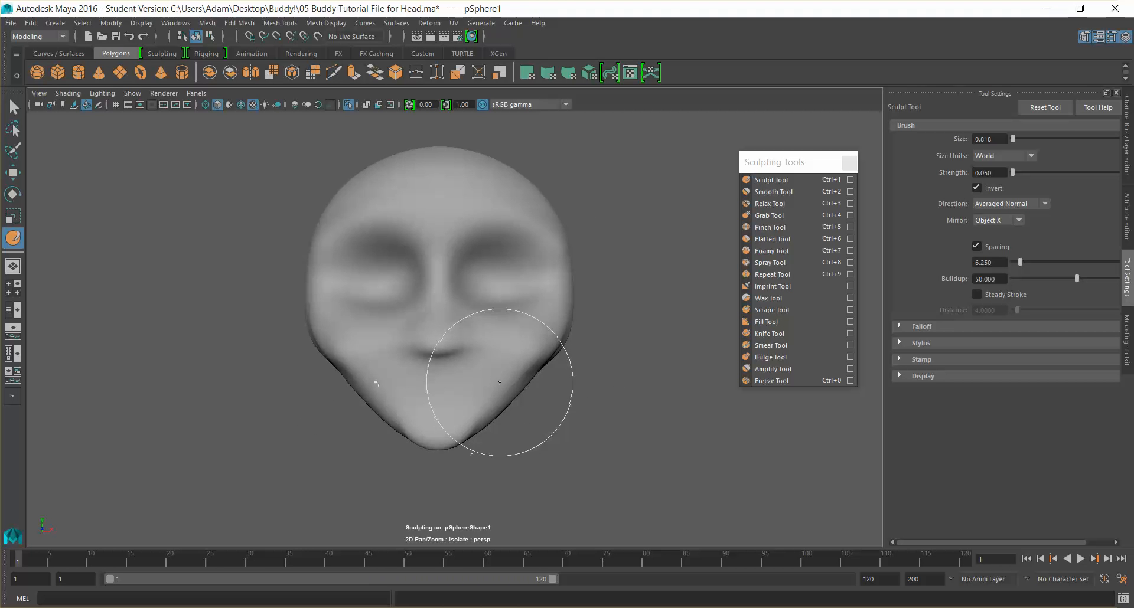
alt+drag(475, 431, 477, 414)
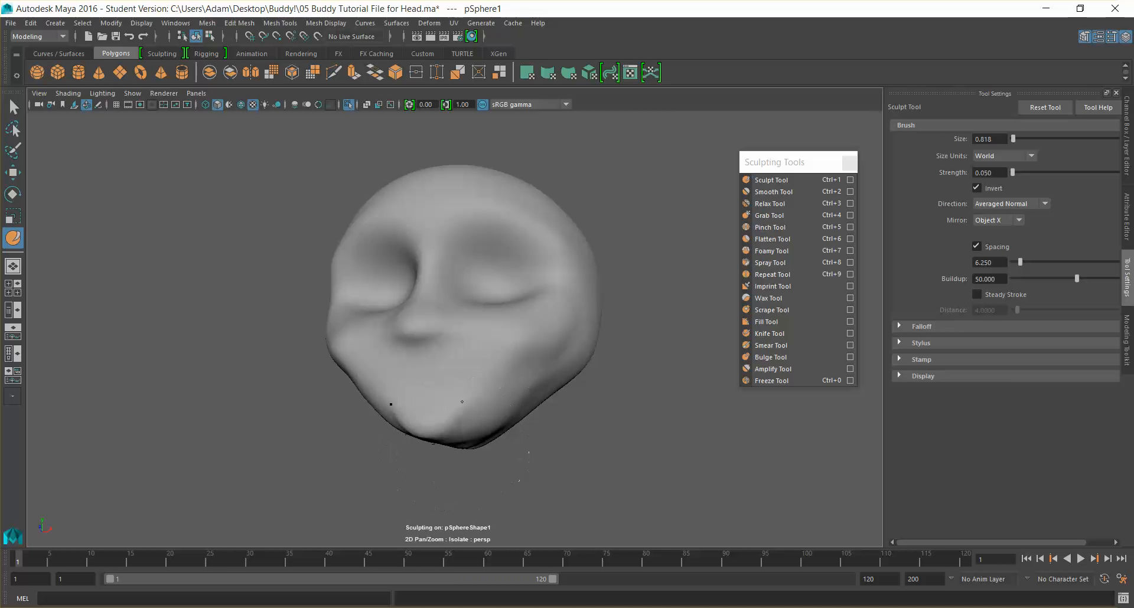
alt+drag(489, 433, 660, 447)
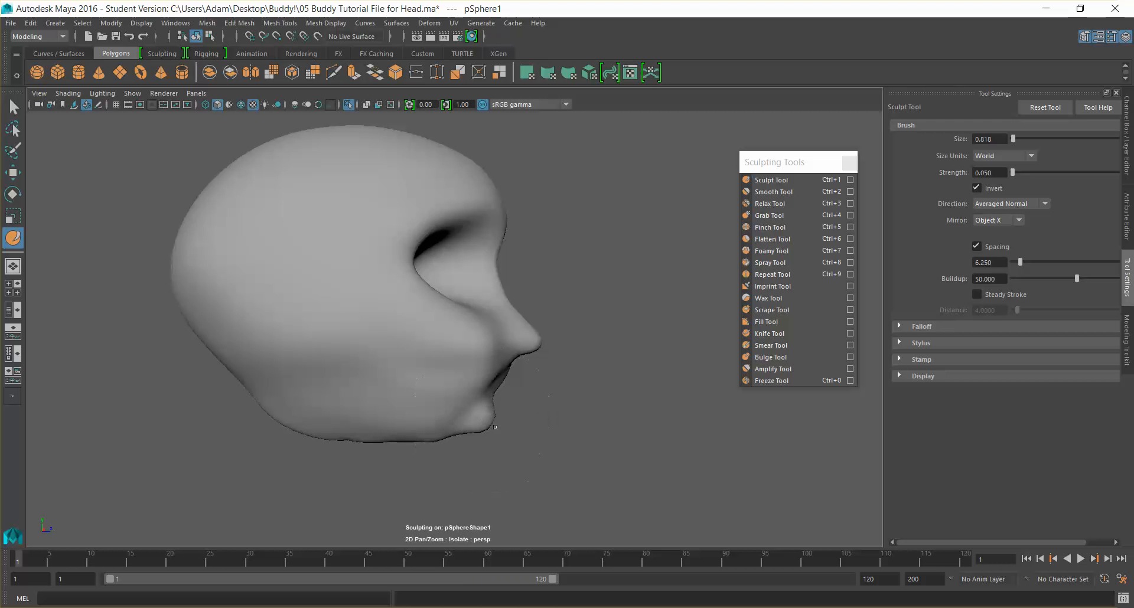
mouse_move(486, 419)
alt+mouse_down()
mouse_move(489, 431)
mouse_move(331, 435)
mouse_move(451, 443)
mouse_move(319, 421)
mouse_move(451, 433)
mouse_move(380, 406)
alt+mouse_up()
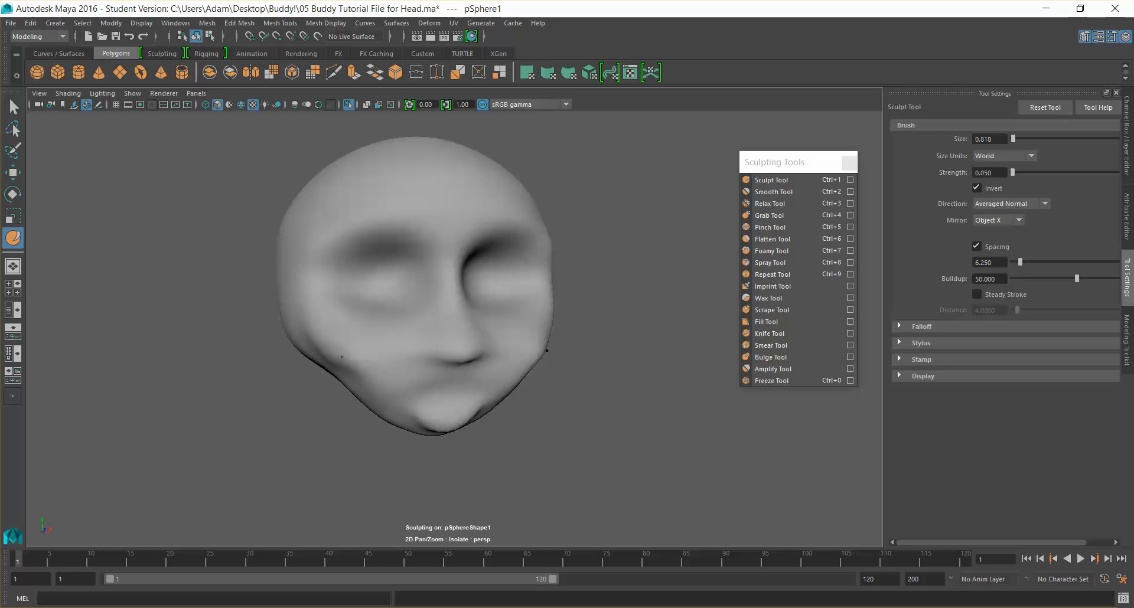
alt+drag(347, 365, 296, 349)
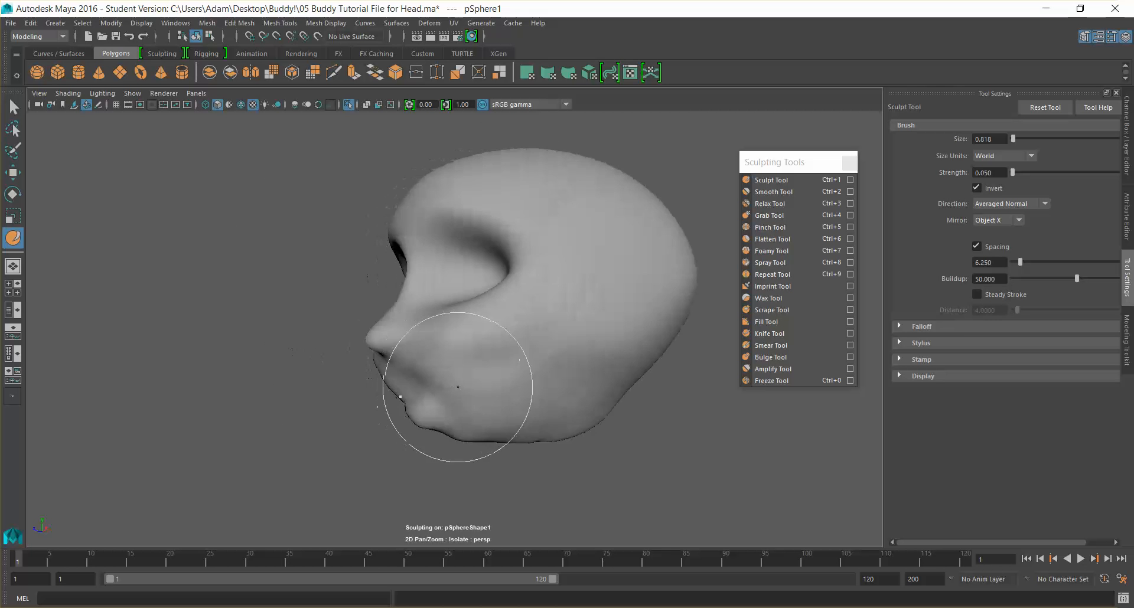
Step: Smooth the cheeks, mouth area and chin using the Smooth Tool with a brush size of 0.818
click(773, 191)
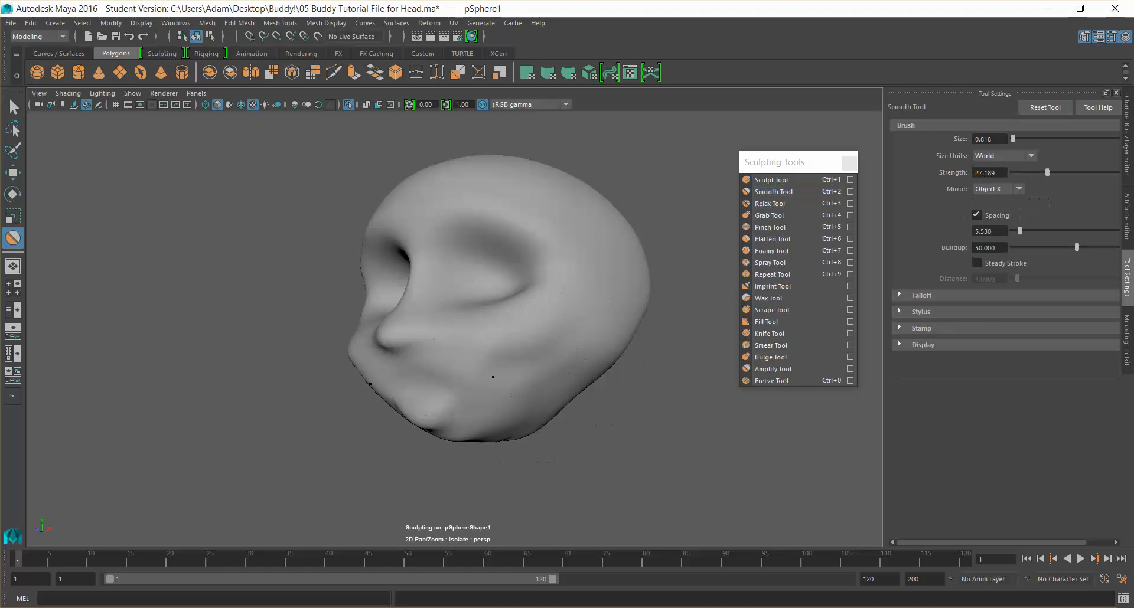
mouse_move(532, 390)
alt+mouse_down()
mouse_move(519, 367)
mouse_move(566, 388)
alt+mouse_up()
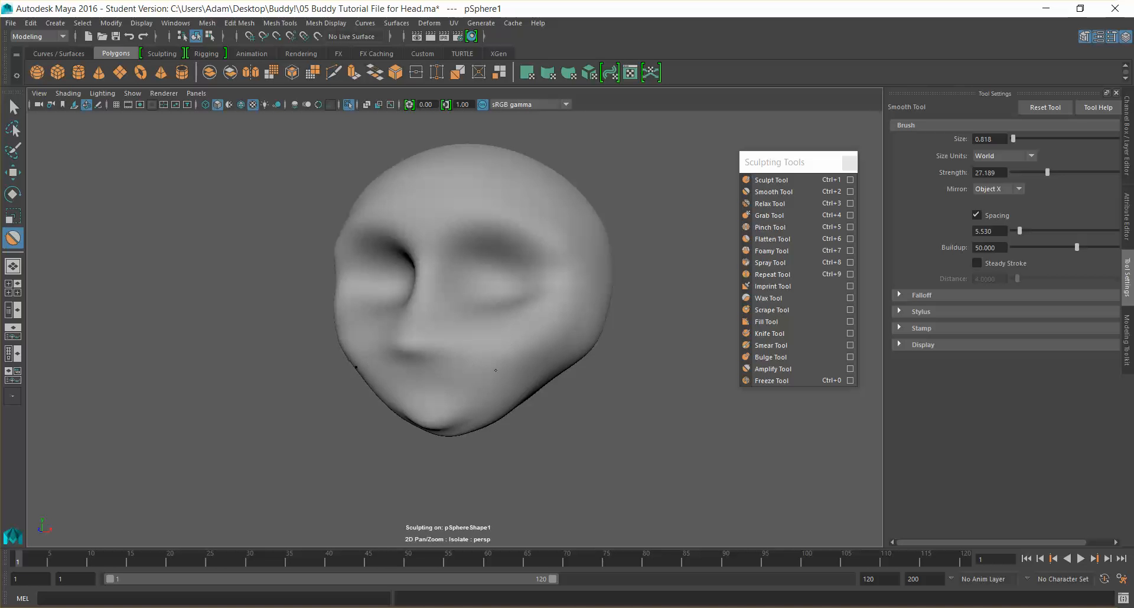
mouse_move(583, 346)
alt+mouse_down()
mouse_move(635, 375)
mouse_move(497, 348)
mouse_move(582, 369)
mouse_move(579, 385)
mouse_move(397, 428)
mouse_move(385, 448)
mouse_move(336, 473)
mouse_move(346, 475)
alt+mouse_up()
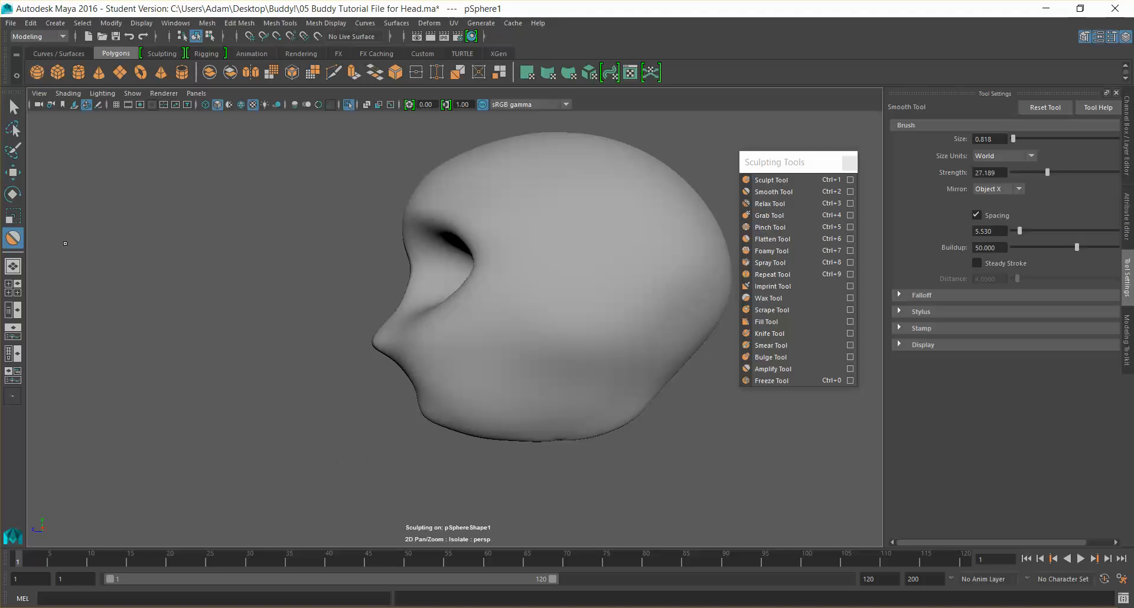
Step: Pull the underside of the jaw behind the chin upward using the Grab Tool with a brush size of 0.818, forming the front of the neck
click(790, 215)
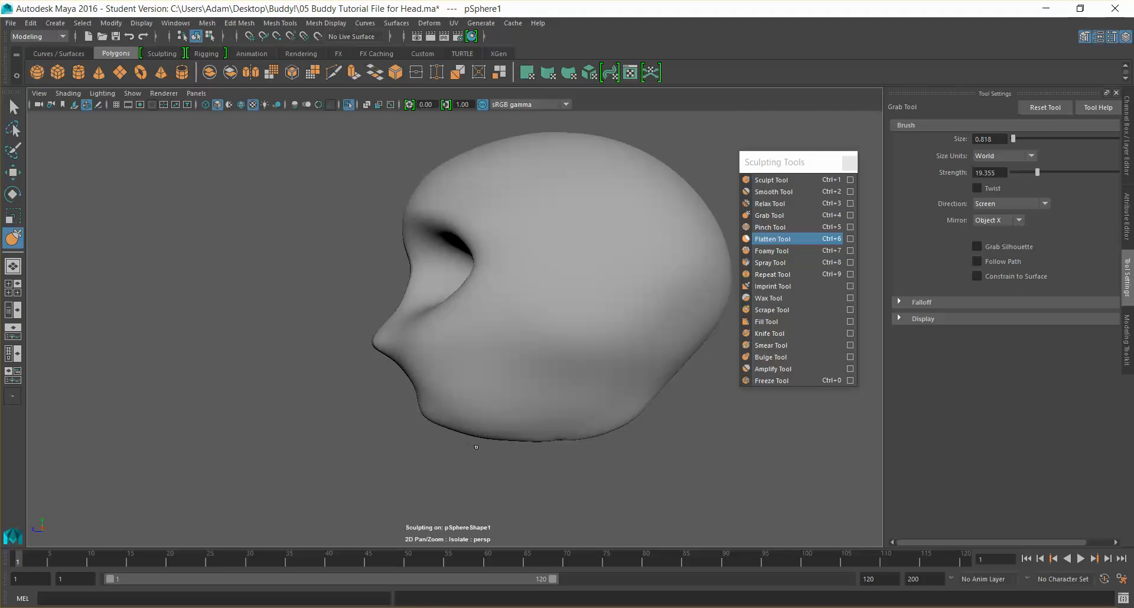
mouse_move(524, 420)
alt+mouse_down()
mouse_move(620, 433)
mouse_move(544, 448)
mouse_move(523, 431)
mouse_move(542, 414)
mouse_move(585, 413)
alt+mouse_up()
drag(546, 431, 593, 413)
mouse_move(512, 430)
mouse_down()
mouse_move(537, 419)
mouse_move(519, 415)
mouse_up()
mouse_move(549, 437)
alt+mouse_down()
mouse_move(531, 438)
mouse_move(554, 433)
alt+mouse_up()
drag(479, 423, 501, 417)
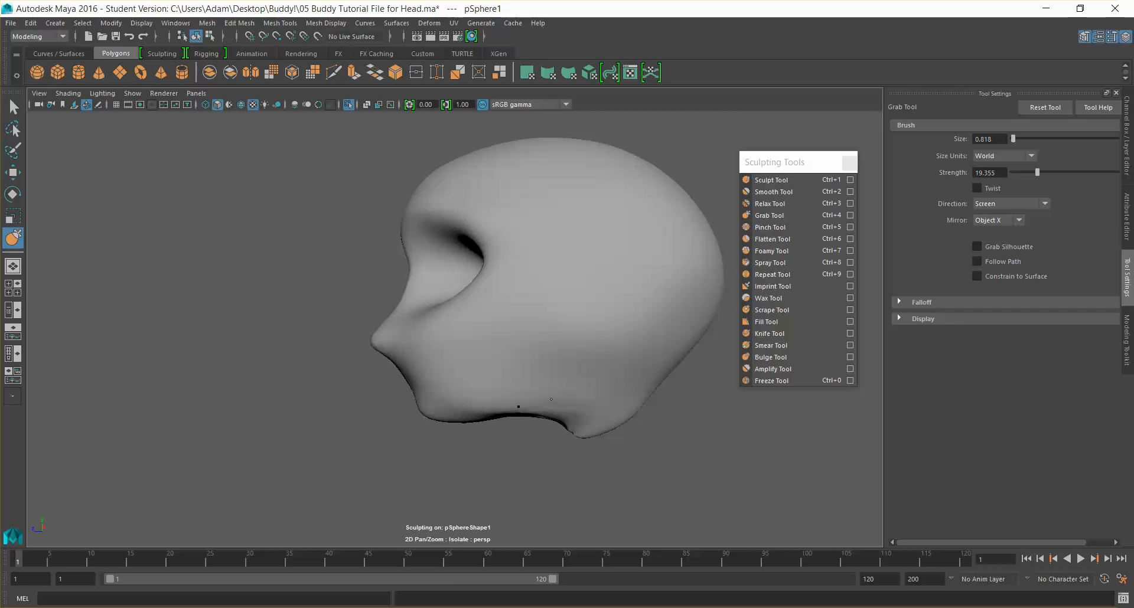
mouse_move(551, 414)
alt+mouse_down()
mouse_move(630, 411)
mouse_move(685, 387)
alt+mouse_up()
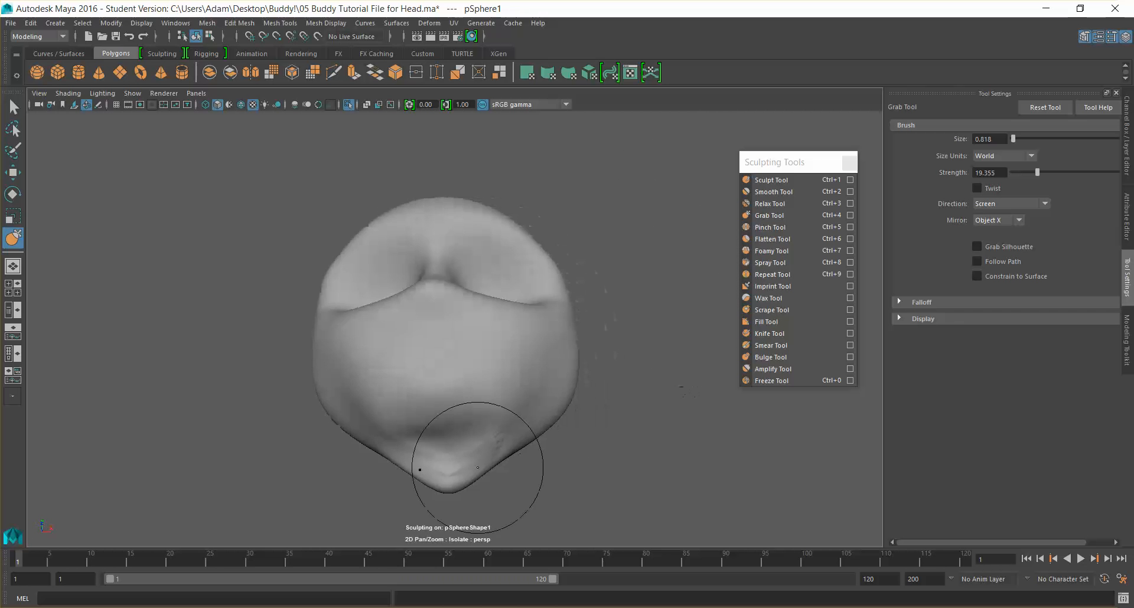
mouse_move(486, 446)
mouse_down()
mouse_move(485, 431)
mouse_move(392, 474)
mouse_move(397, 484)
mouse_up()
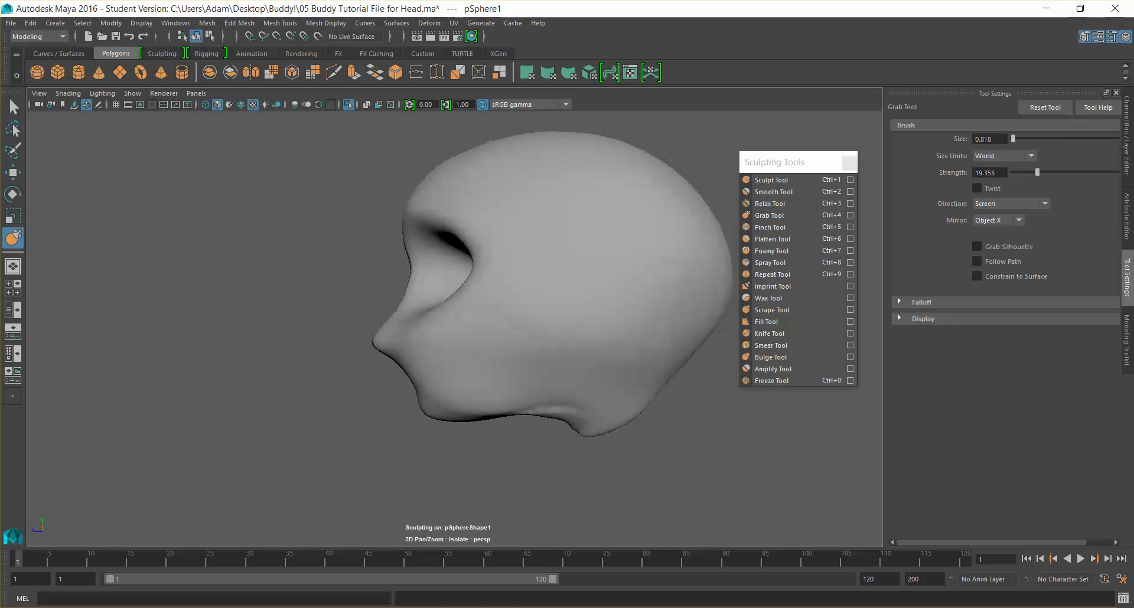
Step: Pull the lower back of the head inward and shape the neck's sides using the Grab Tool
mouse_move(632, 388)
alt+mouse_down()
mouse_move(698, 361)
mouse_move(640, 363)
mouse_move(680, 368)
alt+mouse_up()
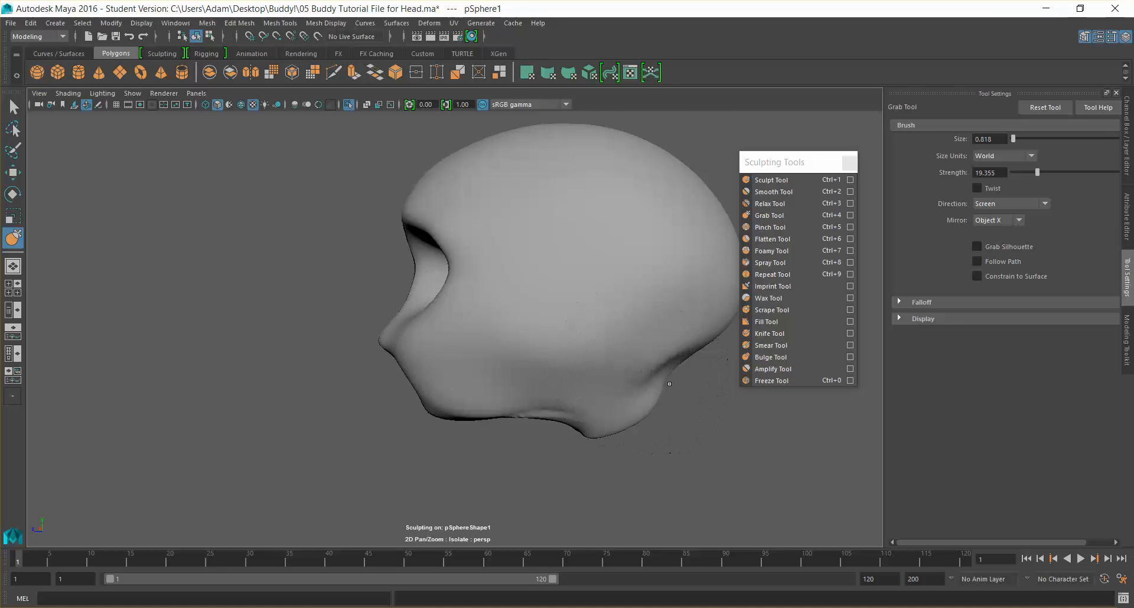
alt+drag(688, 395, 531, 392)
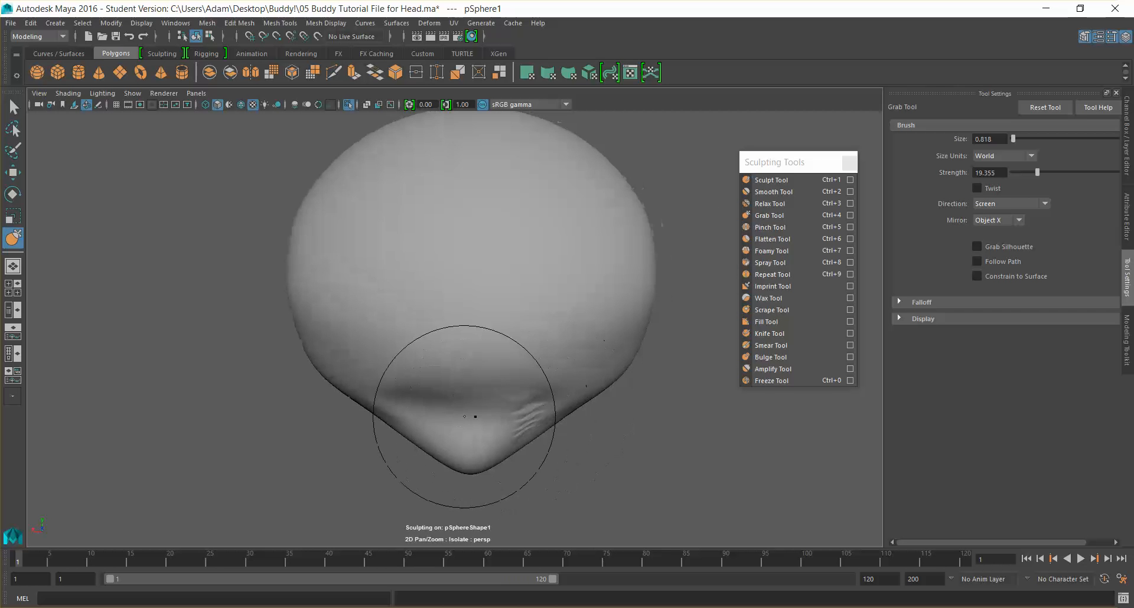
mouse_move(464, 417)
alt+mouse_down()
mouse_move(640, 418)
mouse_move(693, 399)
mouse_move(606, 395)
alt+mouse_up()
drag(586, 387, 601, 398)
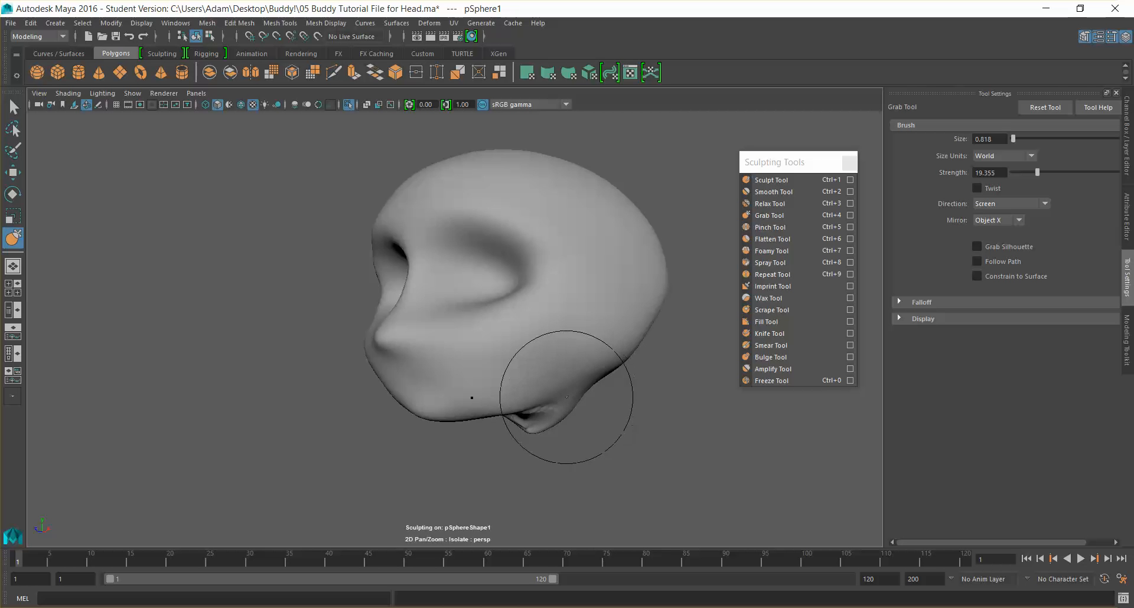
Step: Smooth the underside of the jaw and the neck transition using the Smooth Tool with a brush size of 0.818
alt+drag(567, 401, 400, 400)
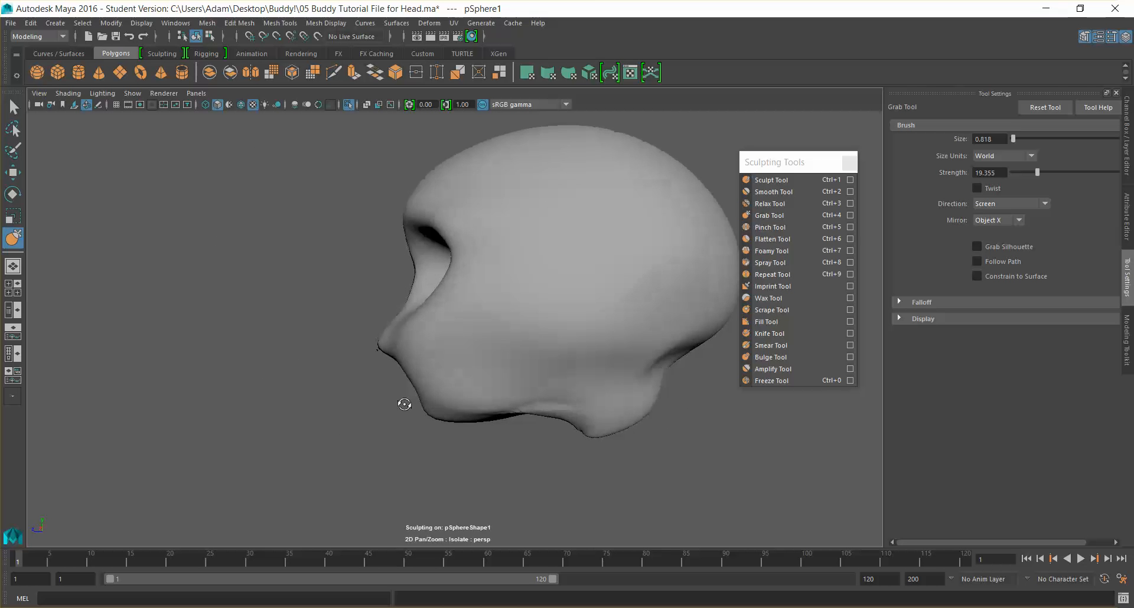
click(782, 207)
click(792, 191)
alt+drag(628, 394, 664, 381)
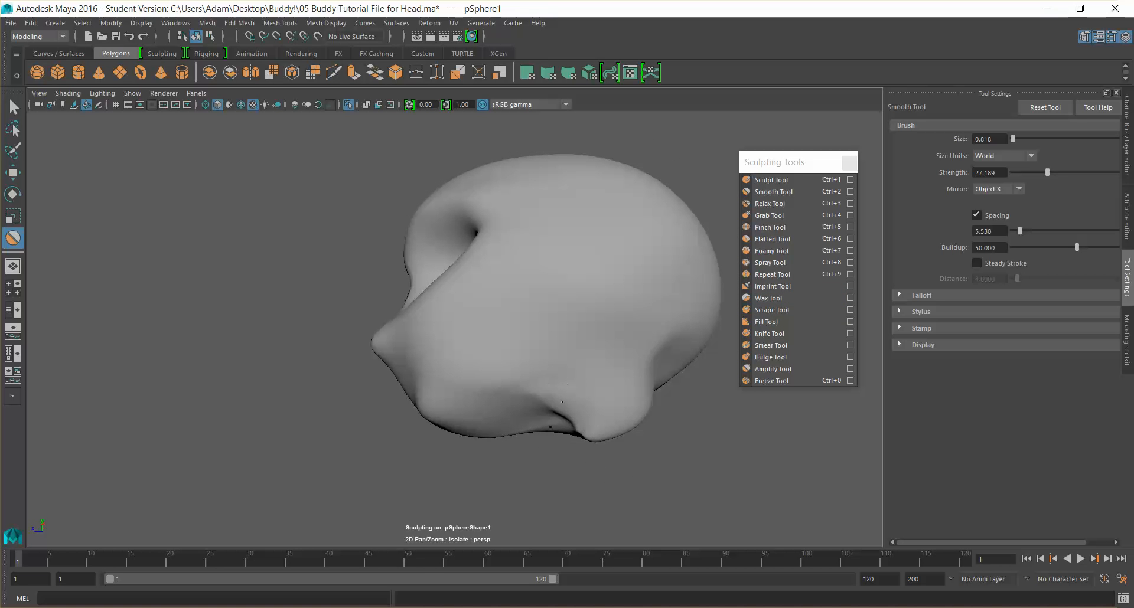
mouse_move(677, 383)
alt+mouse_down()
mouse_move(627, 320)
mouse_move(613, 331)
mouse_move(500, 271)
mouse_move(544, 325)
mouse_move(663, 299)
mouse_move(727, 314)
mouse_move(693, 299)
mouse_move(726, 291)
mouse_move(718, 286)
alt+mouse_up()
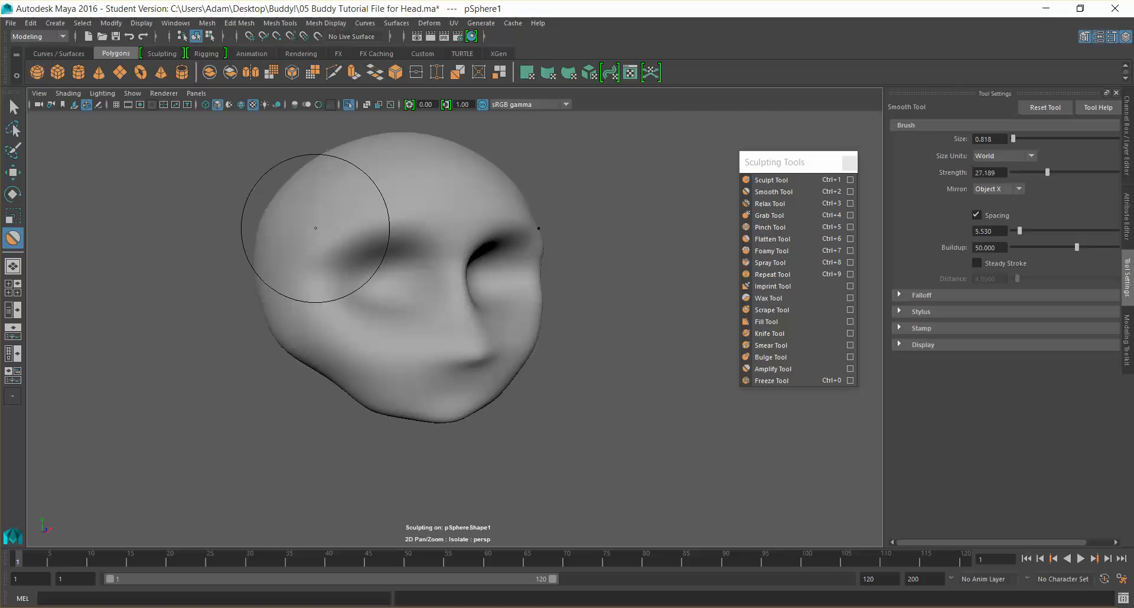
alt+drag(224, 221, 495, 409)
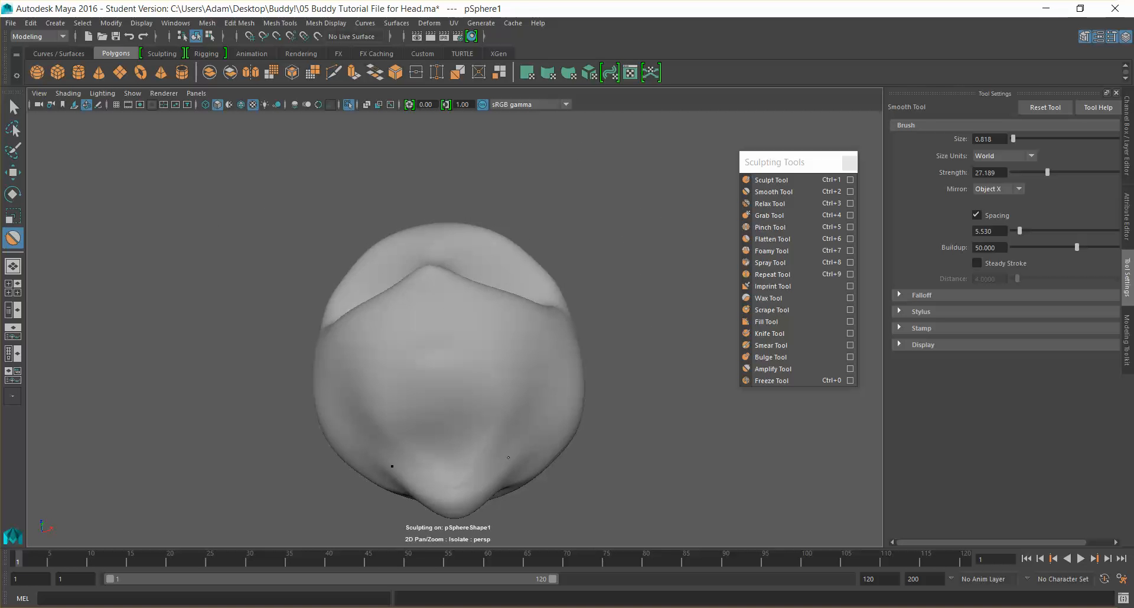
mouse_move(467, 503)
alt+mouse_down()
mouse_move(584, 515)
mouse_move(632, 536)
mouse_move(626, 520)
alt+mouse_up()
Step: Build up the chin using the Sculpt Tool with a brush size of 0.385 and Invert off
click(767, 180)
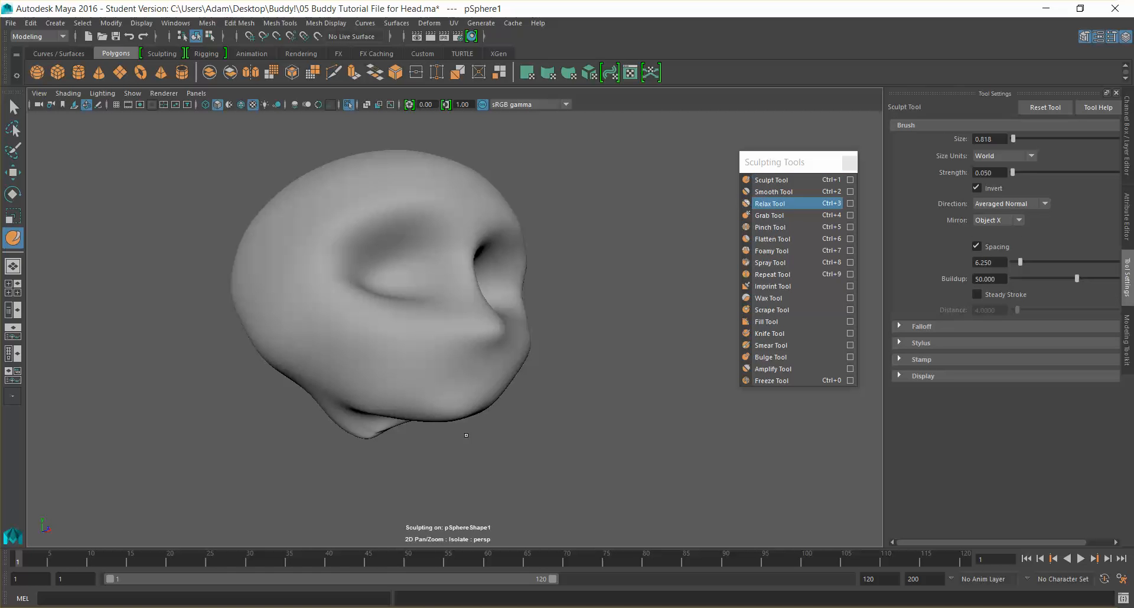
drag(477, 394, 439, 393)
mouse_move(564, 427)
alt+mouse_down()
mouse_move(480, 426)
mouse_move(436, 448)
mouse_move(405, 436)
alt+mouse_up()
scroll(479, 426, up, 3)
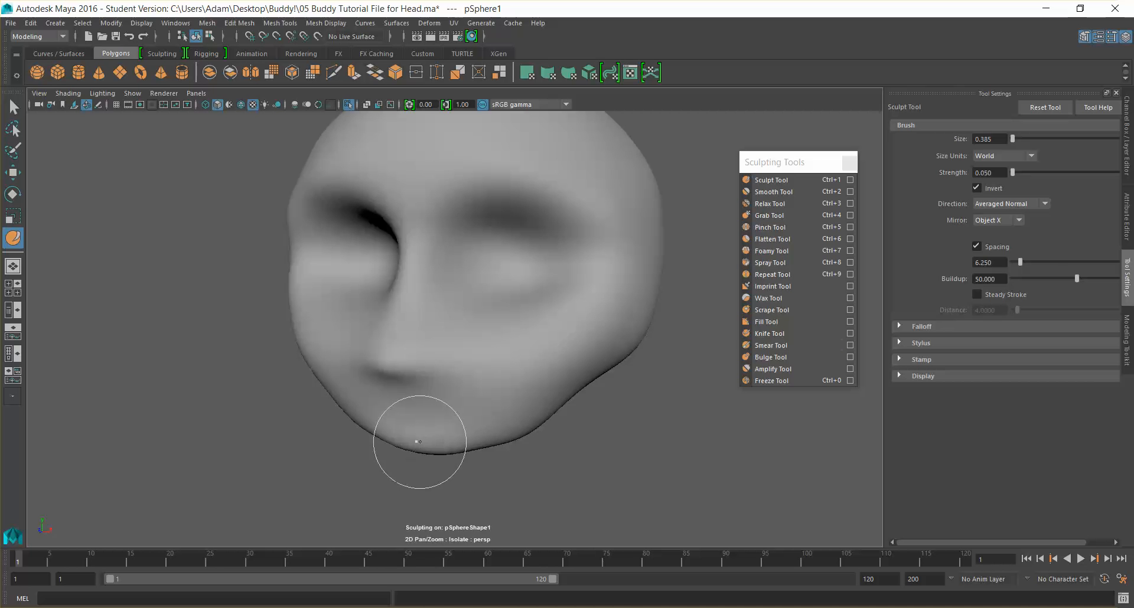
key(ctrl+z)
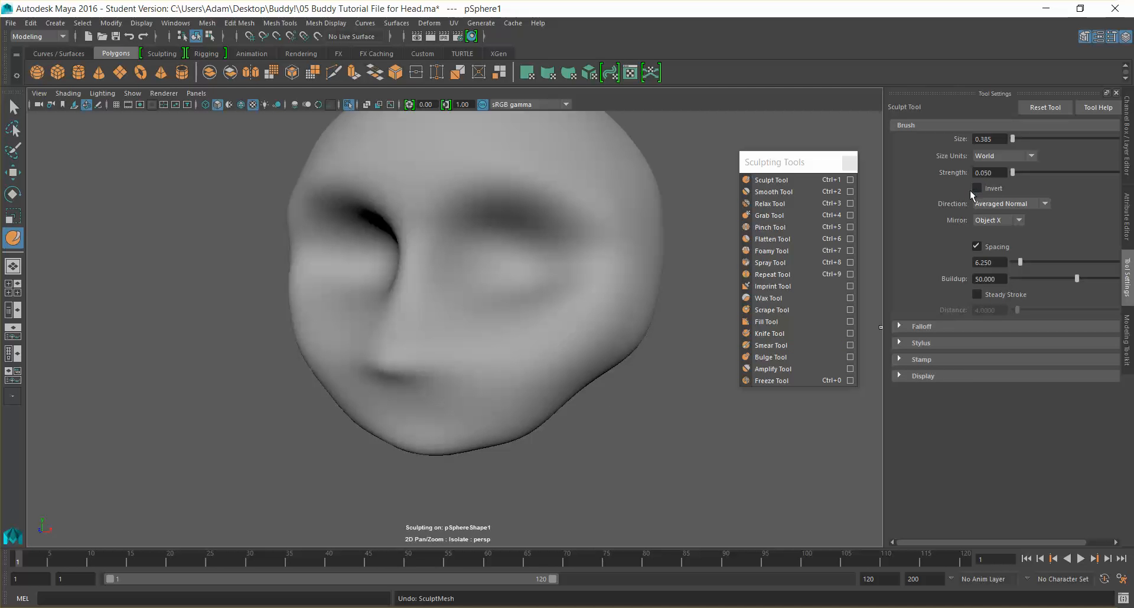
mouse_move(446, 446)
mouse_down()
mouse_move(408, 438)
mouse_move(551, 456)
mouse_move(658, 435)
mouse_move(486, 445)
mouse_move(610, 450)
mouse_move(601, 454)
mouse_up()
Step: Carve in both sides of the jaw beside the chin using the Sculpt Tool with Invert on
click(745, 176)
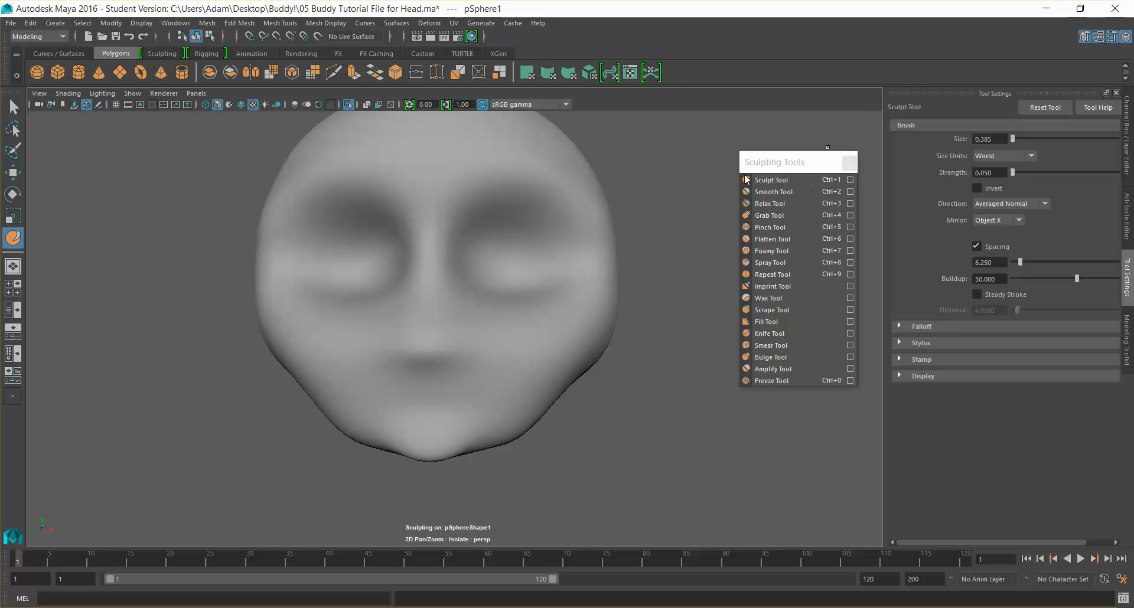
mouse_move(523, 429)
mouse_down()
mouse_move(536, 433)
mouse_move(516, 422)
mouse_move(525, 437)
mouse_up()
click(773, 180)
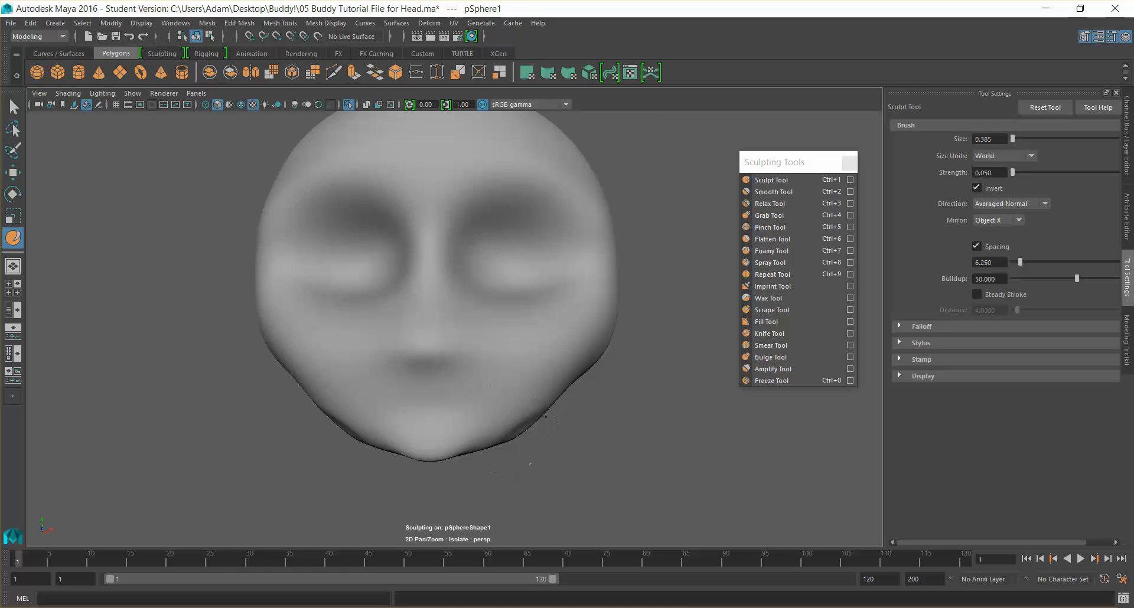
drag(541, 417, 502, 434)
key(ctrl+z)
drag(582, 434, 528, 430)
mouse_move(529, 434)
alt+mouse_down()
mouse_move(582, 441)
mouse_move(556, 419)
mouse_move(581, 440)
alt+mouse_up()
mouse_move(560, 401)
mouse_down()
mouse_move(544, 417)
mouse_move(573, 418)
mouse_move(535, 423)
mouse_move(653, 329)
mouse_up()
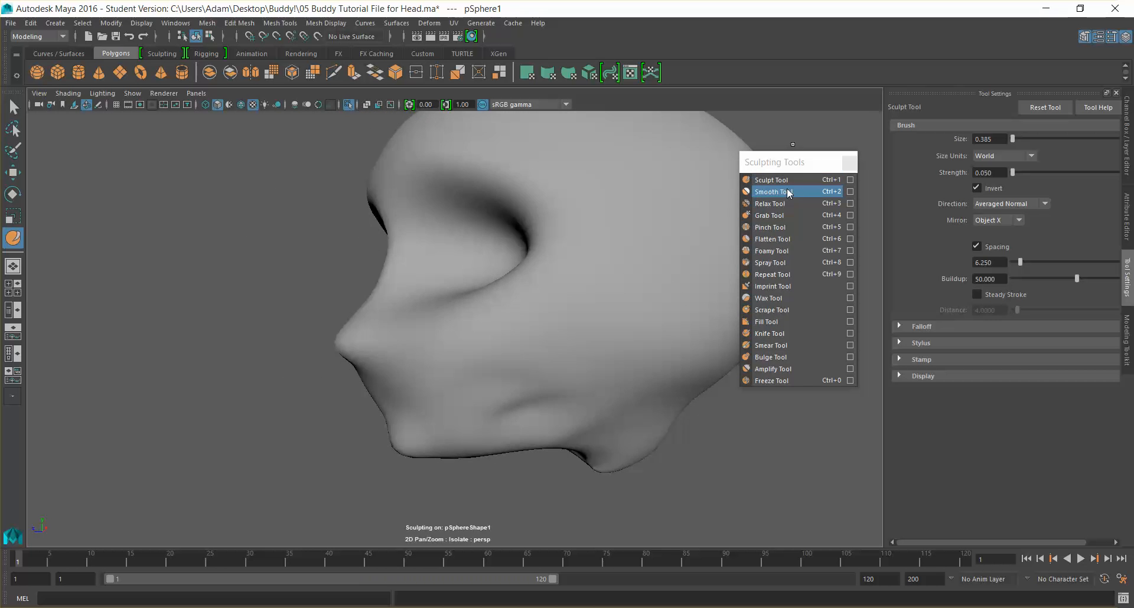
Step: Smooth the carved jaw sides and lower cheeks using the Smooth Tool, enlarging the brush size to 0.628
click(788, 192)
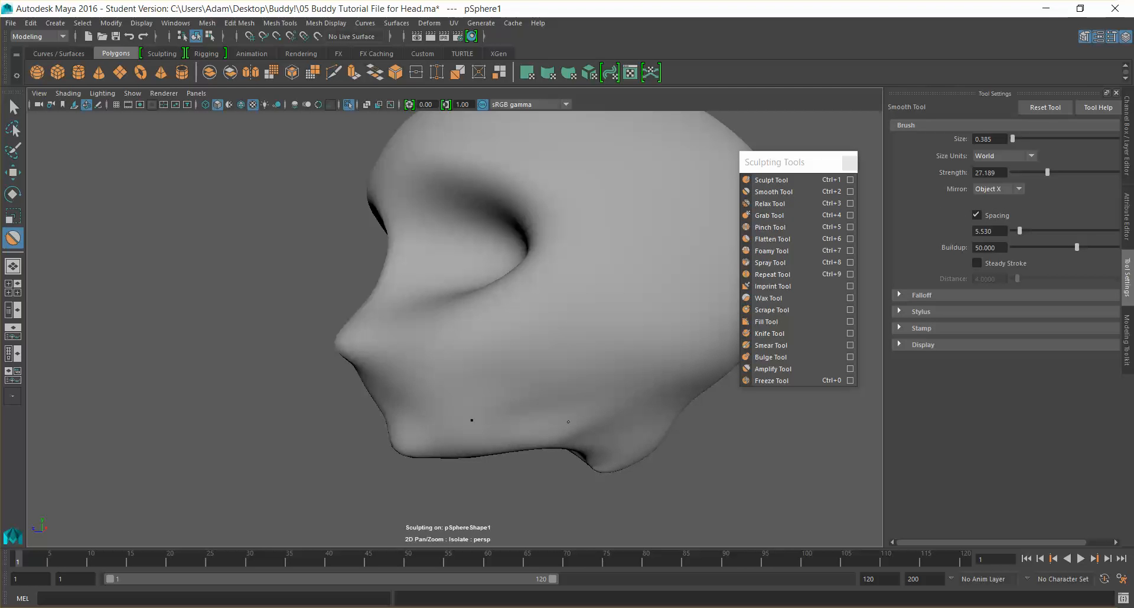
mouse_move(556, 393)
alt+mouse_down()
mouse_move(696, 413)
mouse_move(582, 436)
mouse_move(525, 372)
mouse_move(544, 363)
alt+mouse_up()
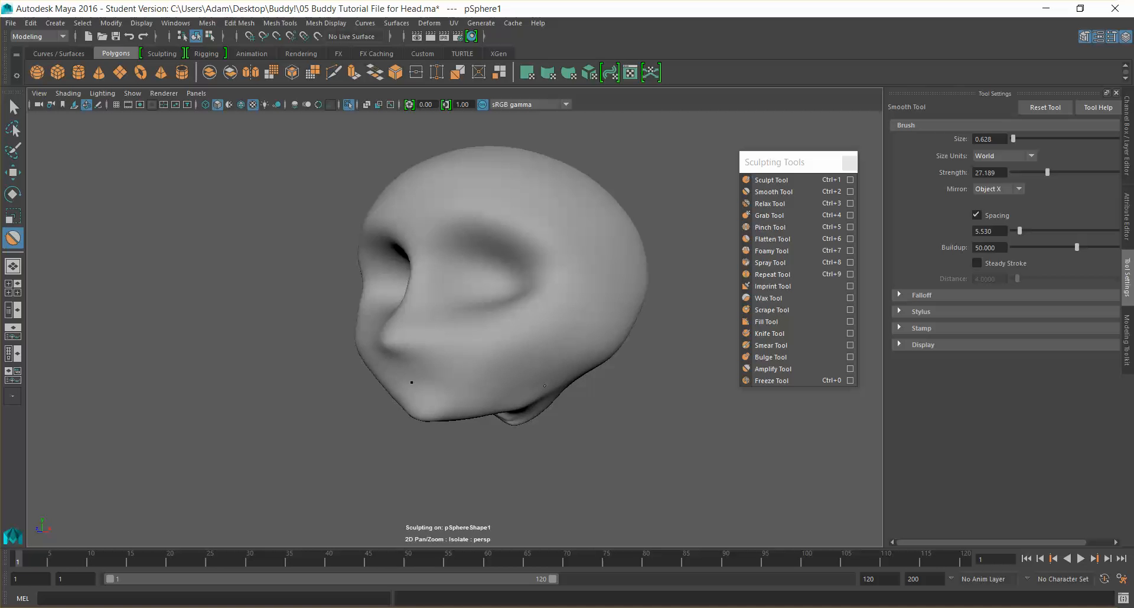
mouse_move(546, 392)
alt+mouse_down()
mouse_move(612, 400)
mouse_move(527, 398)
mouse_move(542, 384)
alt+mouse_up()
mouse_move(644, 406)
alt+mouse_down()
mouse_move(544, 397)
mouse_move(764, 428)
mouse_move(808, 386)
mouse_move(858, 399)
mouse_move(569, 412)
mouse_move(612, 438)
mouse_move(581, 433)
mouse_move(593, 419)
mouse_move(547, 425)
mouse_move(463, 466)
mouse_move(434, 457)
alt+mouse_up()
Step: Display the wireframe over the shaded head and reduce the brush size to 0.141 for detail around the nose
scroll(592, 420, up, 6)
scroll(514, 334, up, 5)
alt+drag(513, 334, 489, 324)
mouse_move(410, 375)
alt+mouse_down()
mouse_move(381, 397)
mouse_move(355, 331)
alt+mouse_up()
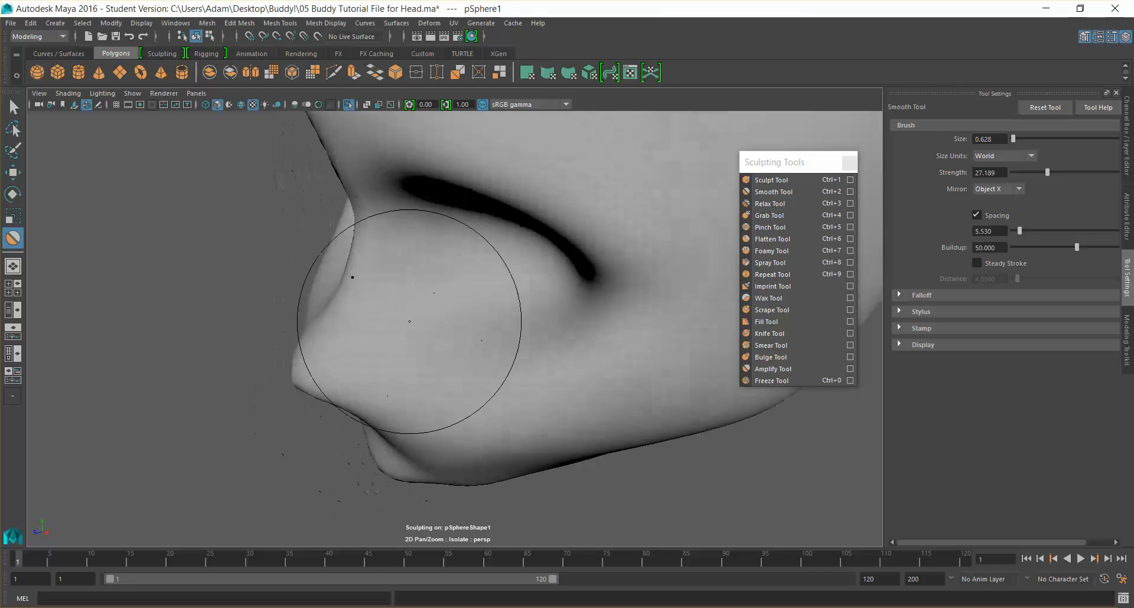
click(238, 104)
mouse_move(463, 331)
alt+mouse_down()
mouse_move(436, 421)
mouse_move(400, 407)
alt+mouse_up()
key(b)
mouse_move(314, 389)
mouse_down()
mouse_move(325, 400)
mouse_move(314, 375)
mouse_up()
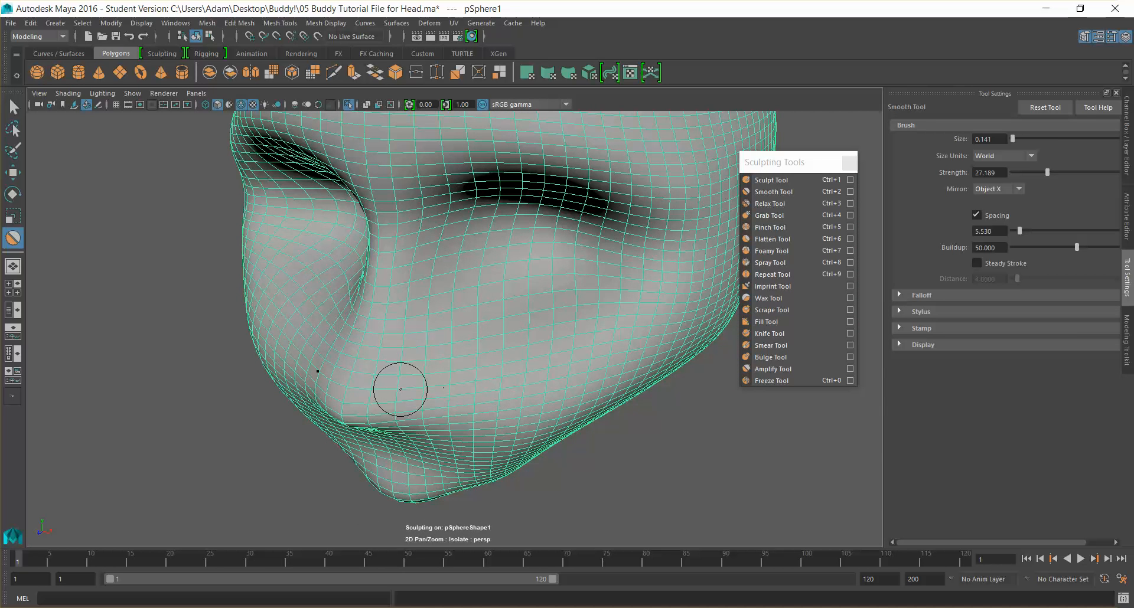
Step: Carve in the sides and underside of the nose using the Sculpt Tool with Invert on
click(795, 182)
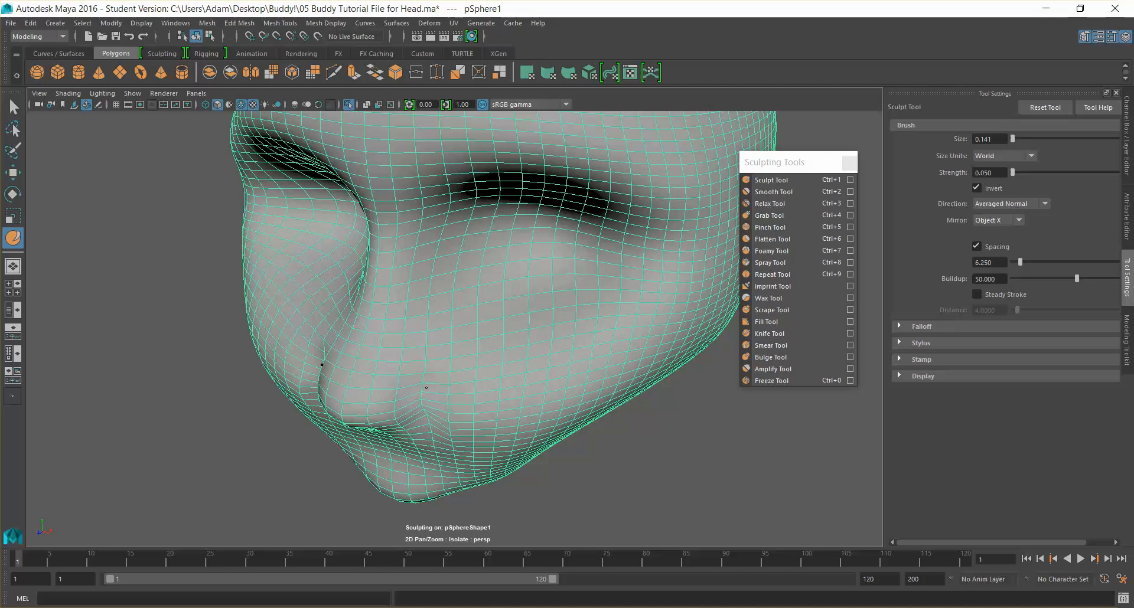
alt+drag(473, 389, 392, 379)
drag(314, 372, 351, 384)
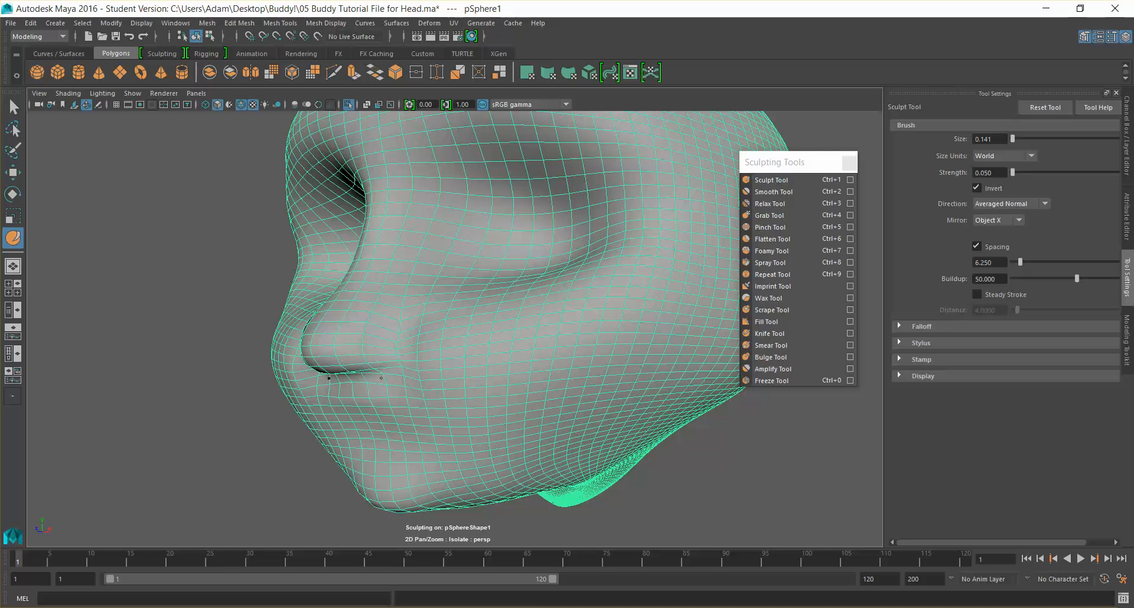
alt+drag(404, 356, 474, 336)
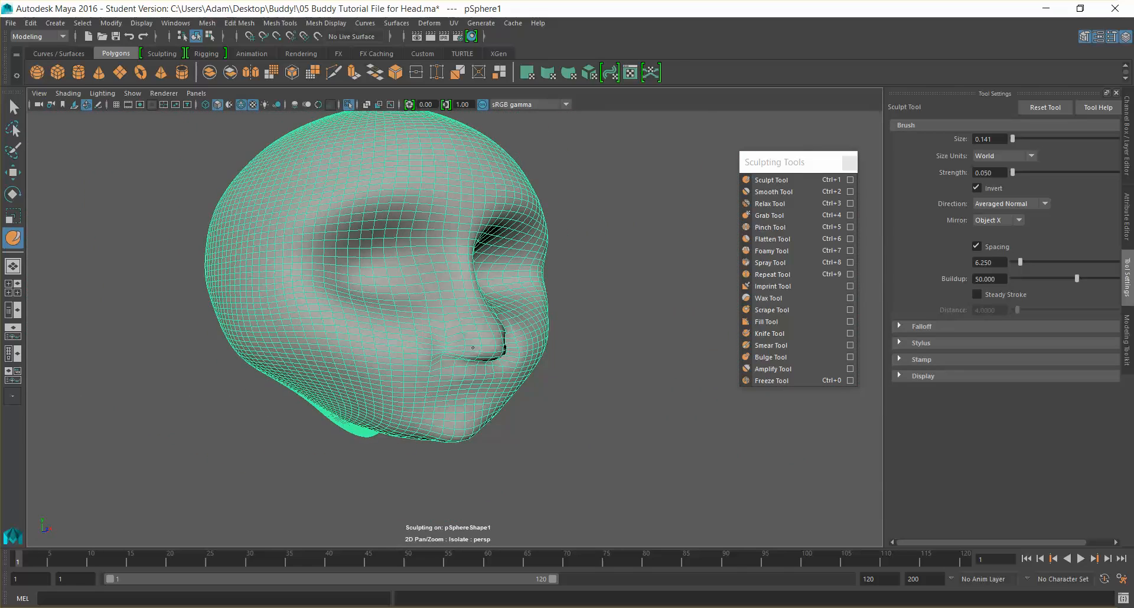
alt+drag(507, 358, 429, 354)
scroll(496, 383, up, 4)
alt+drag(496, 383, 487, 375)
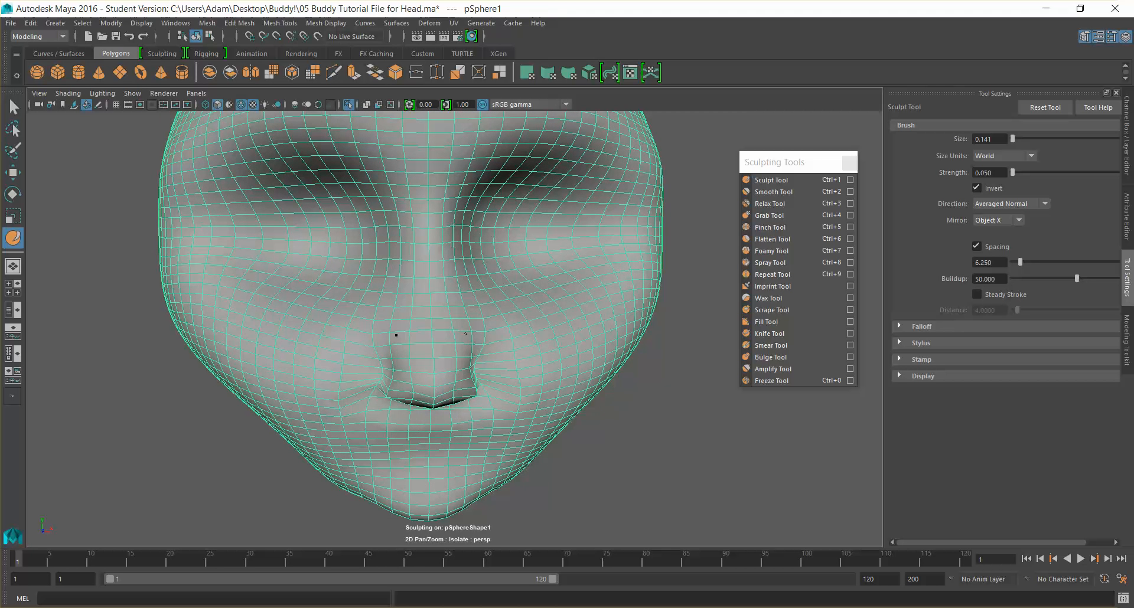
Step: Undo the last stroke, refine the nostril edges and carve creases running from the nose down beside the mouth
alt+drag(491, 403, 520, 402)
key(ctrl+z)
alt+drag(542, 428, 452, 318)
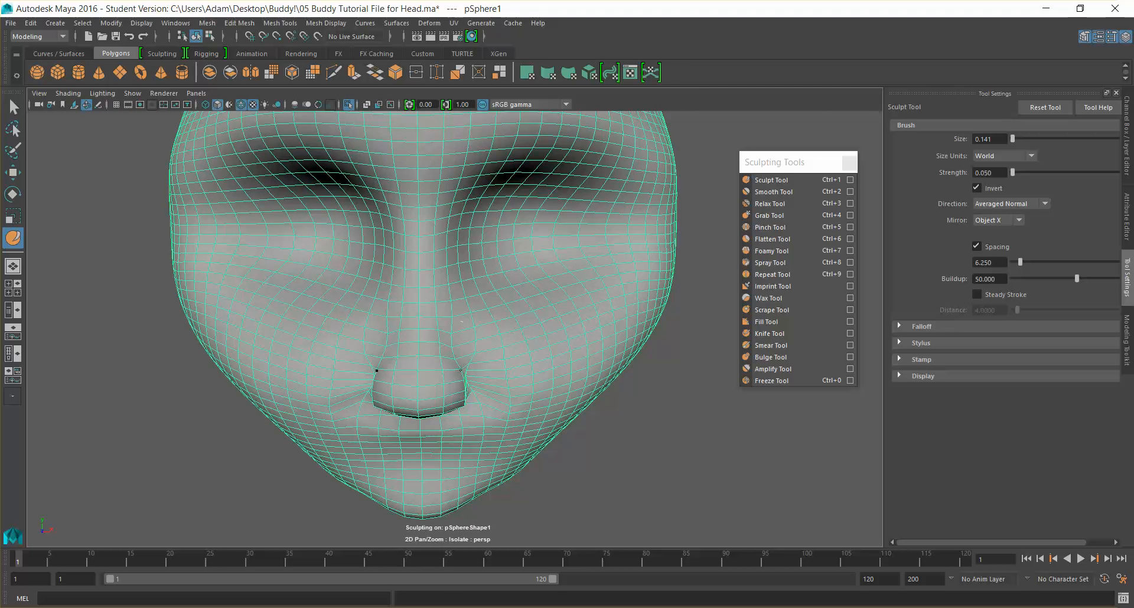
mouse_move(468, 353)
alt+mouse_down()
mouse_move(413, 352)
mouse_move(489, 337)
mouse_move(457, 349)
alt+mouse_up()
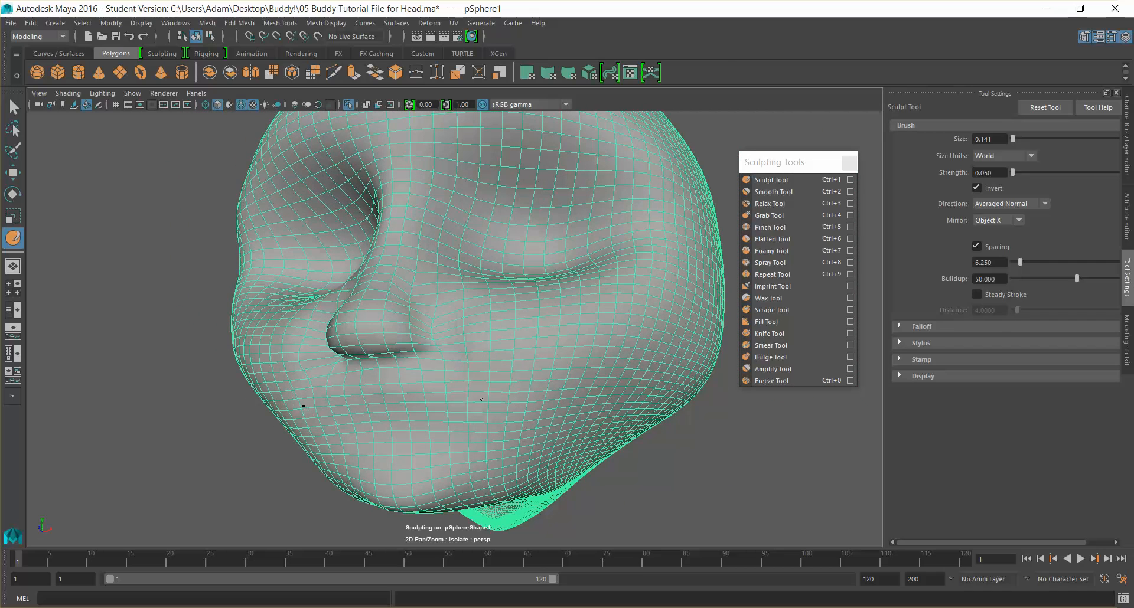
mouse_move(485, 423)
alt+mouse_down()
mouse_move(476, 398)
mouse_move(445, 392)
mouse_move(490, 372)
alt+mouse_up()
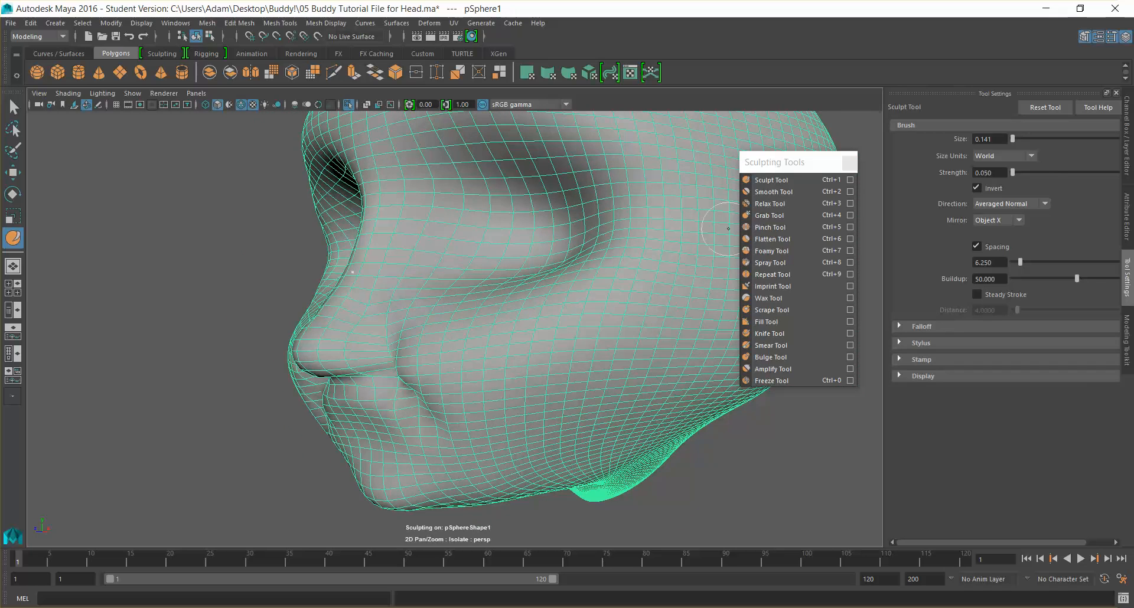
Step: Smooth the nose edges and the creases beside the mouth using the Smooth Tool with a brush size of 0.141
click(773, 191)
mouse_move(418, 401)
mouse_down()
mouse_move(431, 400)
mouse_move(423, 371)
mouse_move(439, 373)
mouse_up()
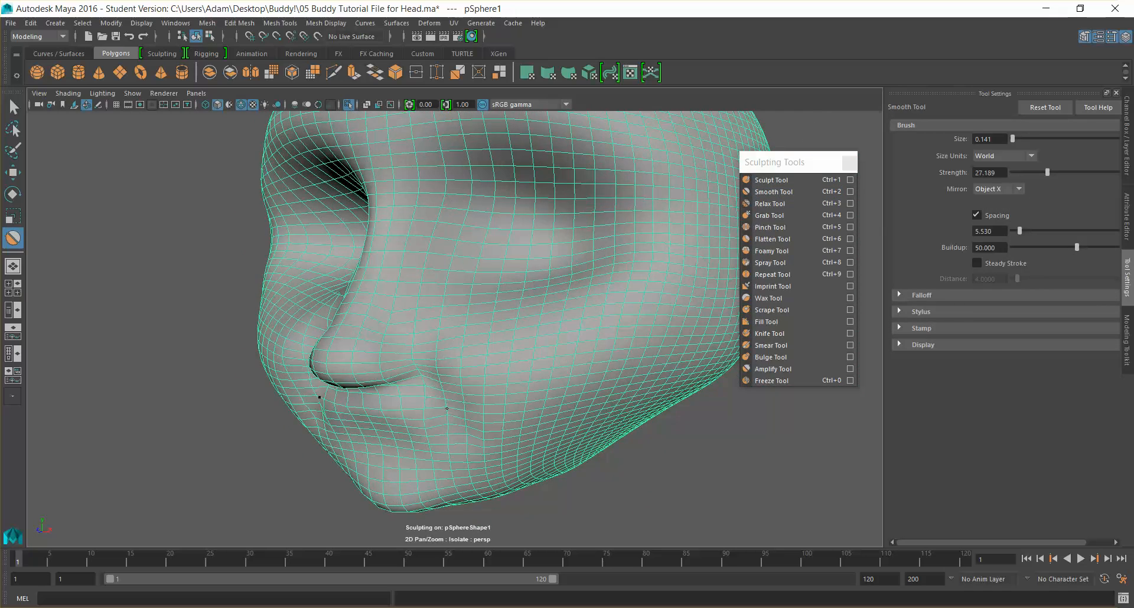
alt+drag(482, 408, 475, 407)
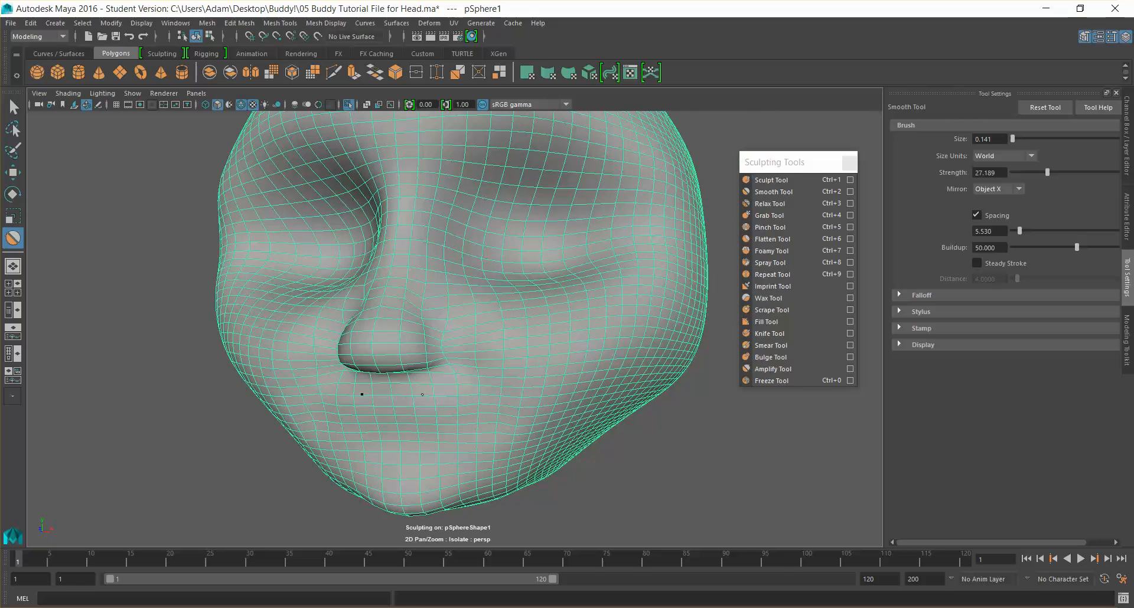
mouse_move(434, 394)
alt+mouse_down()
mouse_move(463, 400)
mouse_move(413, 403)
mouse_move(407, 419)
mouse_move(397, 366)
mouse_move(438, 382)
alt+mouse_up()
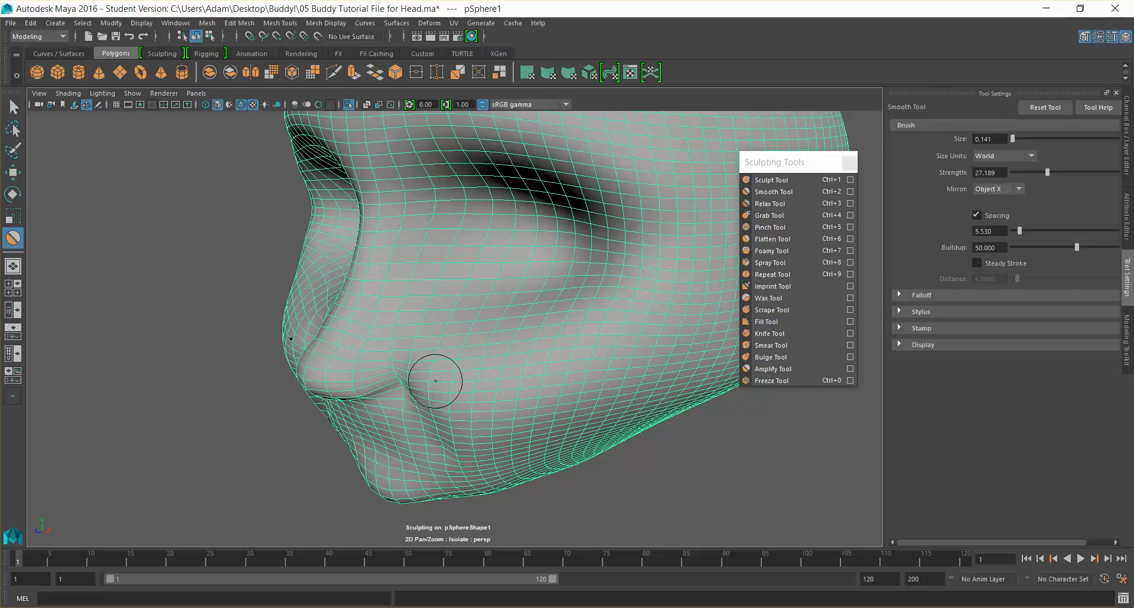
alt+drag(459, 417, 433, 392)
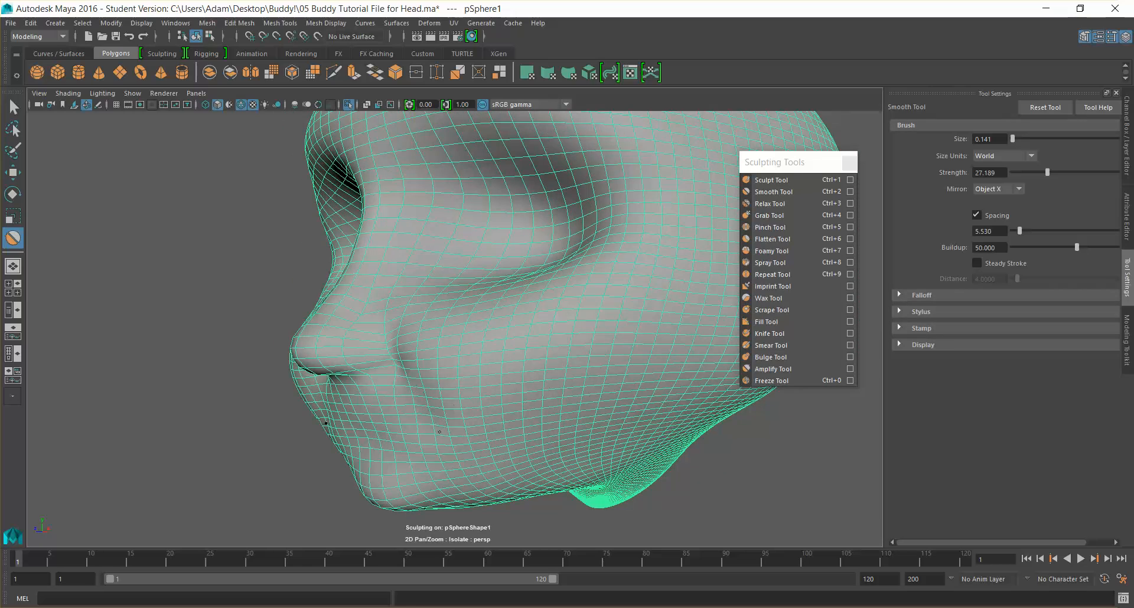
Step: Hide the wireframe and smooth the cheeks and mouth area beside the nose with a brush size of 0.226
alt+drag(442, 450, 489, 448)
scroll(532, 437, down, 5)
alt+drag(549, 426, 425, 252)
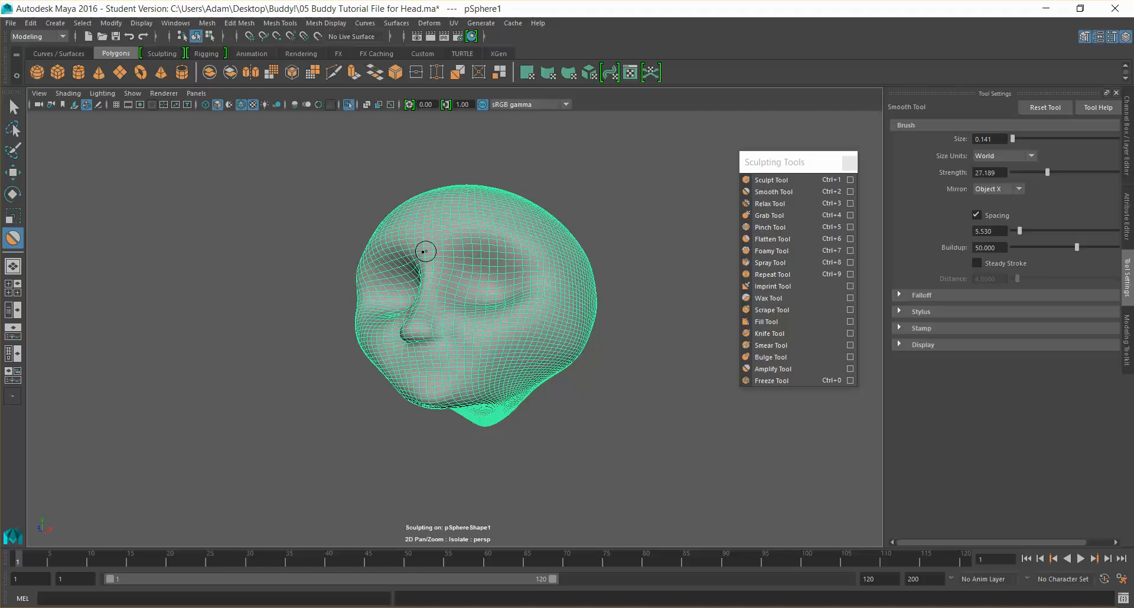
click(241, 105)
mouse_move(476, 297)
alt+mouse_down()
mouse_move(488, 376)
mouse_move(506, 375)
alt+mouse_up()
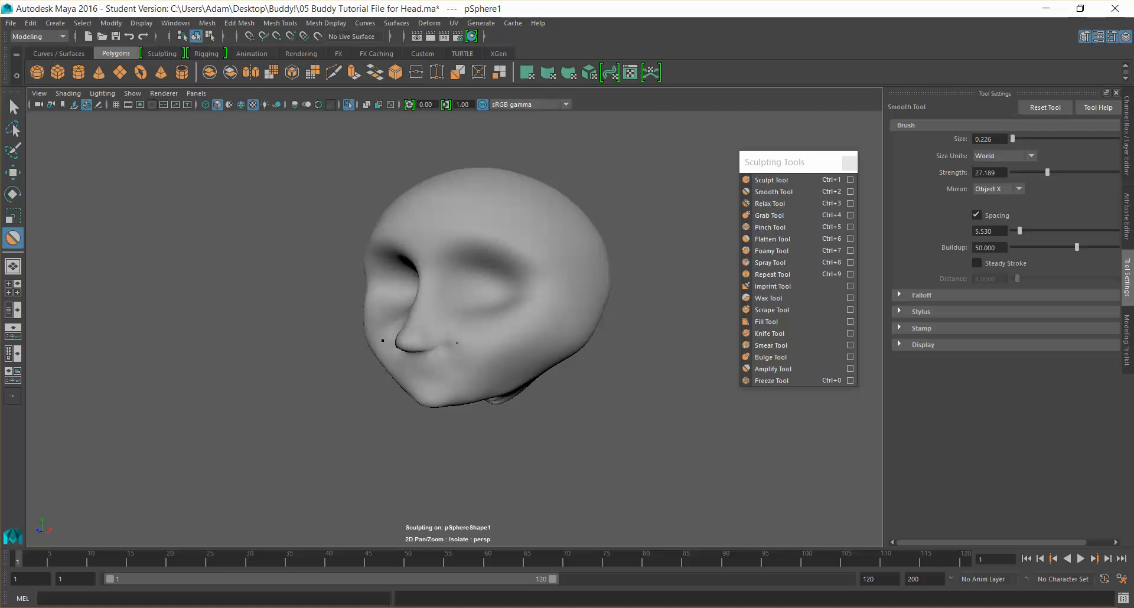
alt+drag(509, 369, 552, 345)
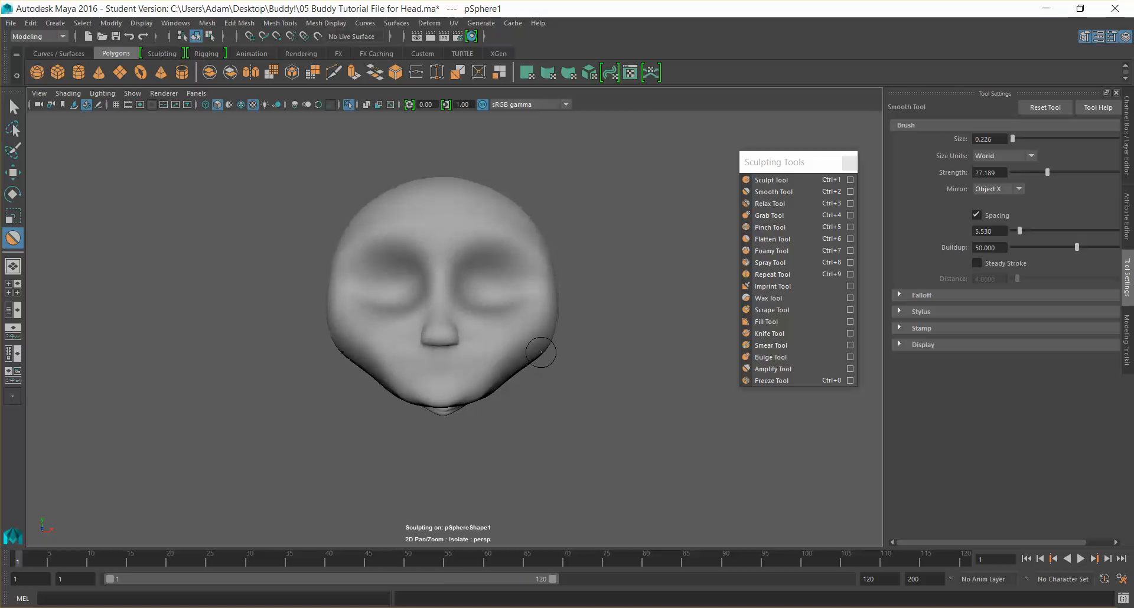
alt+drag(626, 422, 632, 390)
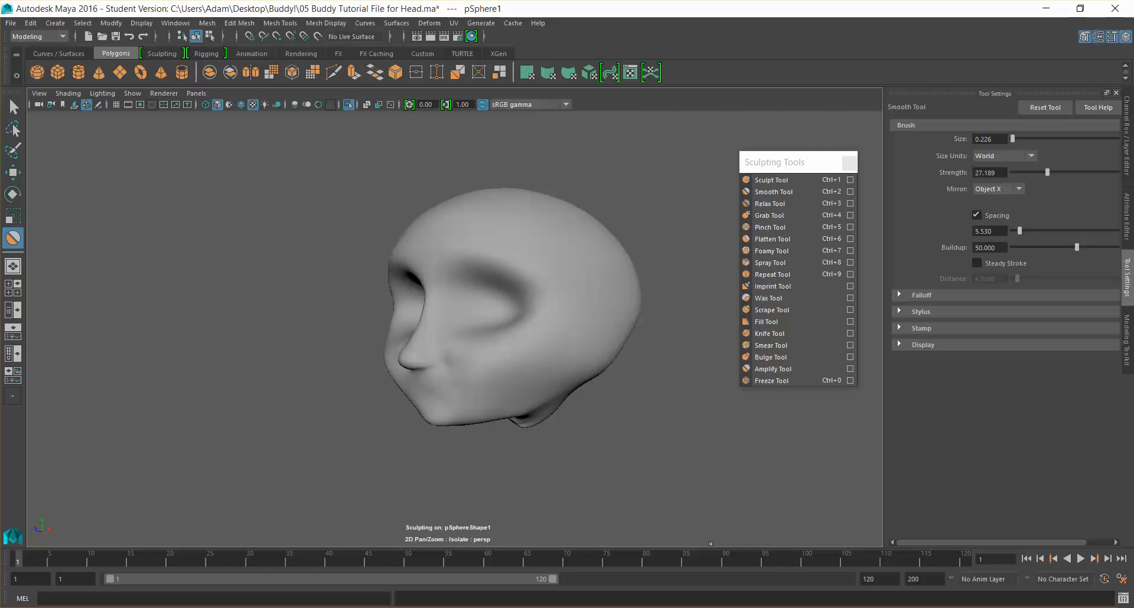
Step: Bulge two large mirrored ears out of the sides of the head using the Bulge Tool with a brush size of 0.921
alt+drag(567, 336, 530, 347)
mouse_move(549, 335)
alt+mouse_down()
mouse_move(560, 306)
mouse_move(443, 332)
mouse_move(502, 316)
alt+mouse_up()
alt+drag(568, 308, 614, 298)
click(771, 357)
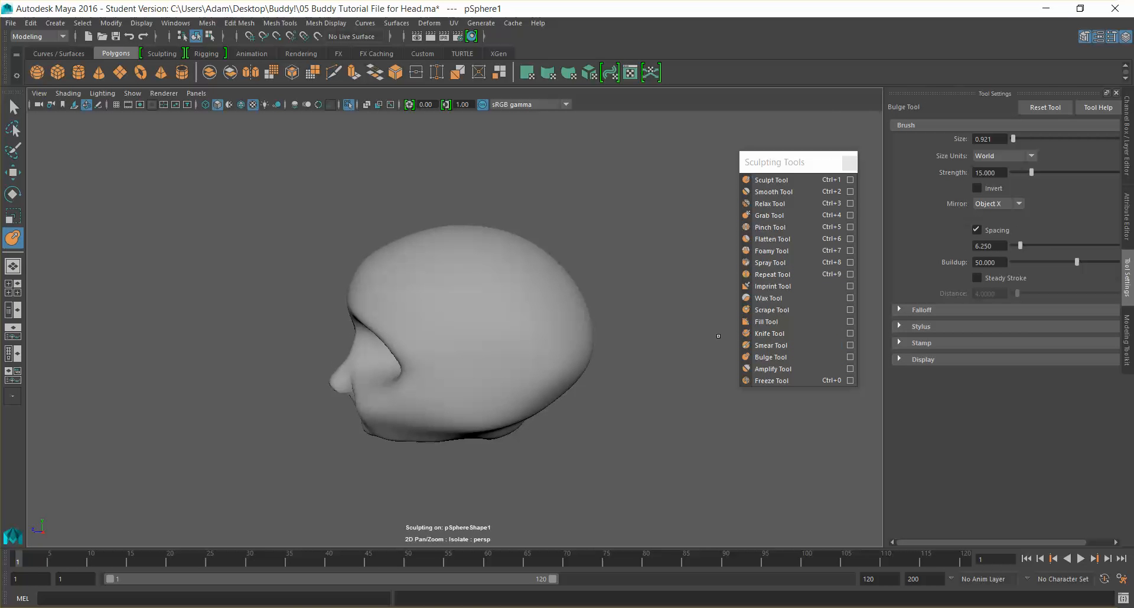
mouse_move(494, 294)
mouse_down()
mouse_move(535, 328)
mouse_move(632, 335)
mouse_move(683, 296)
mouse_move(738, 329)
mouse_move(539, 357)
mouse_move(439, 339)
mouse_move(630, 339)
mouse_move(668, 319)
mouse_up()
scroll(512, 326, down, 4)
Step: Hollow out the front of both ears using the Bulge Tool with Invert on and a strength of 1
alt+drag(650, 180, 561, 228)
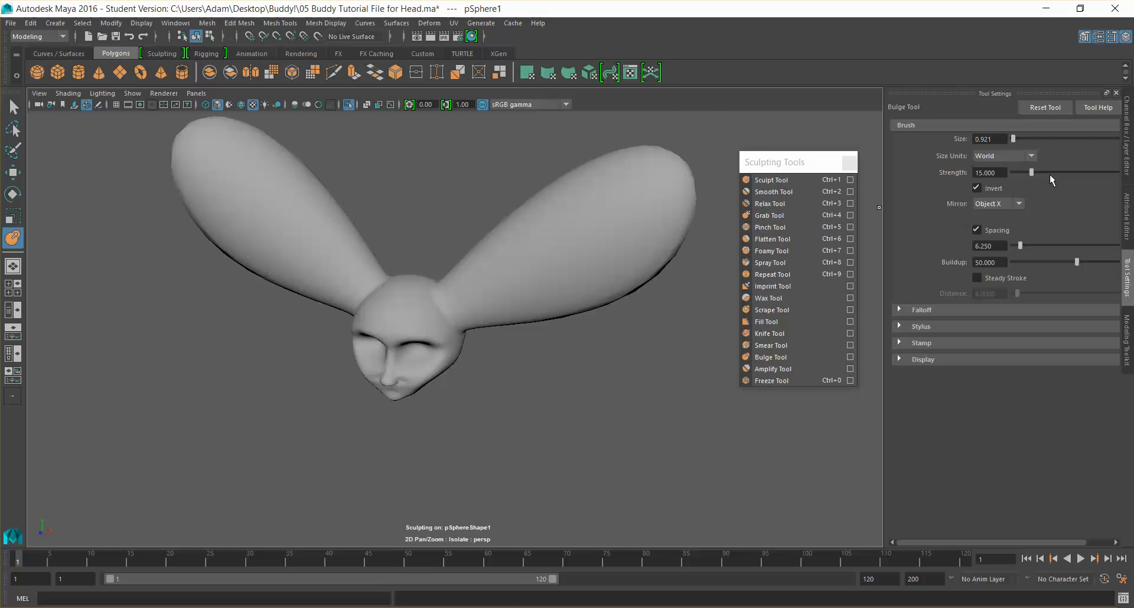
double_click(1000, 174)
key(Return)
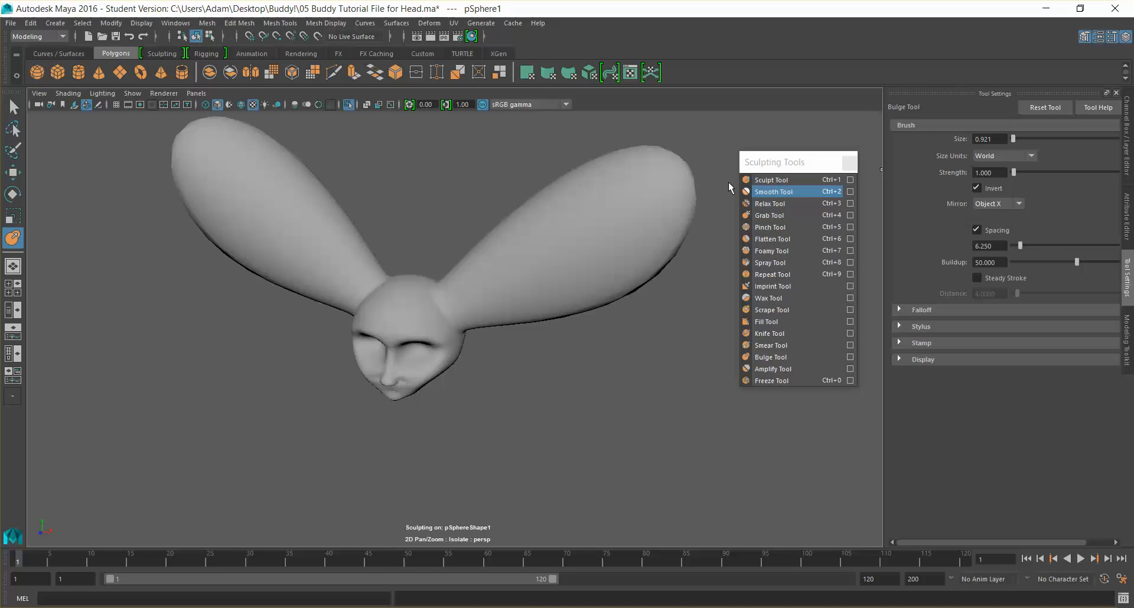
mouse_move(212, 184)
mouse_down()
mouse_move(271, 233)
mouse_move(261, 233)
mouse_up()
mouse_move(220, 193)
mouse_down()
mouse_move(274, 209)
mouse_move(284, 198)
mouse_move(238, 187)
mouse_up()
mouse_move(578, 231)
mouse_down()
mouse_move(597, 216)
mouse_move(459, 279)
mouse_move(530, 277)
mouse_move(605, 225)
mouse_up()
mouse_move(605, 225)
alt+mouse_down()
mouse_move(690, 228)
mouse_move(610, 233)
mouse_move(616, 202)
mouse_move(570, 208)
mouse_move(508, 248)
mouse_move(389, 269)
mouse_move(516, 261)
mouse_move(782, 106)
alt+mouse_up()
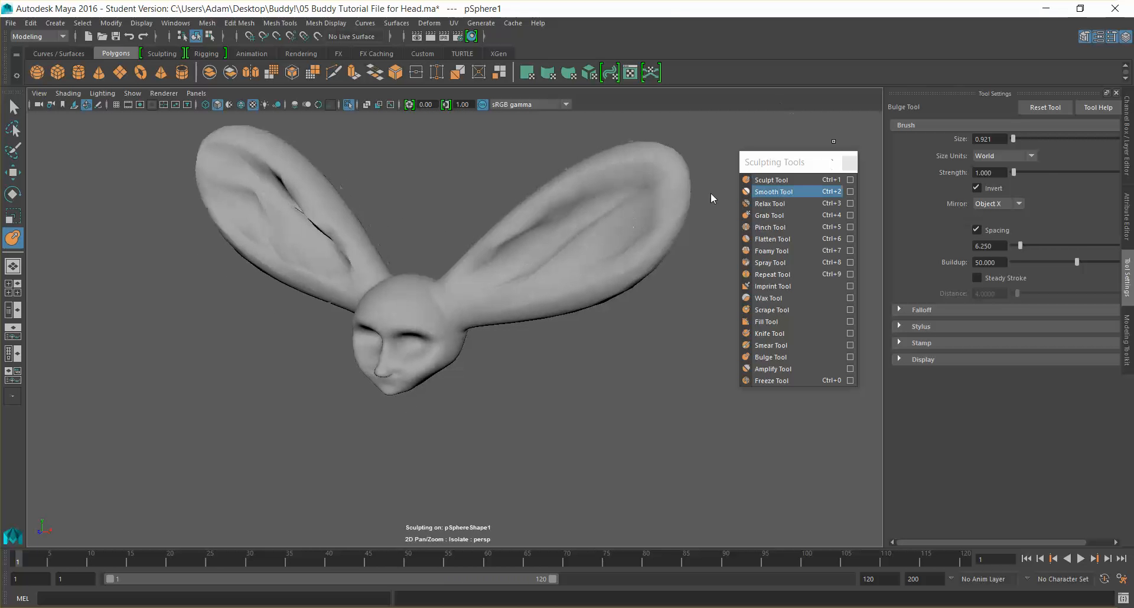
Step: Smooth the hollowed inner surfaces of both ears using the Smooth Tool with a brush size of 0.921
click(773, 192)
mouse_move(532, 228)
mouse_down()
mouse_move(514, 236)
mouse_move(520, 278)
mouse_up()
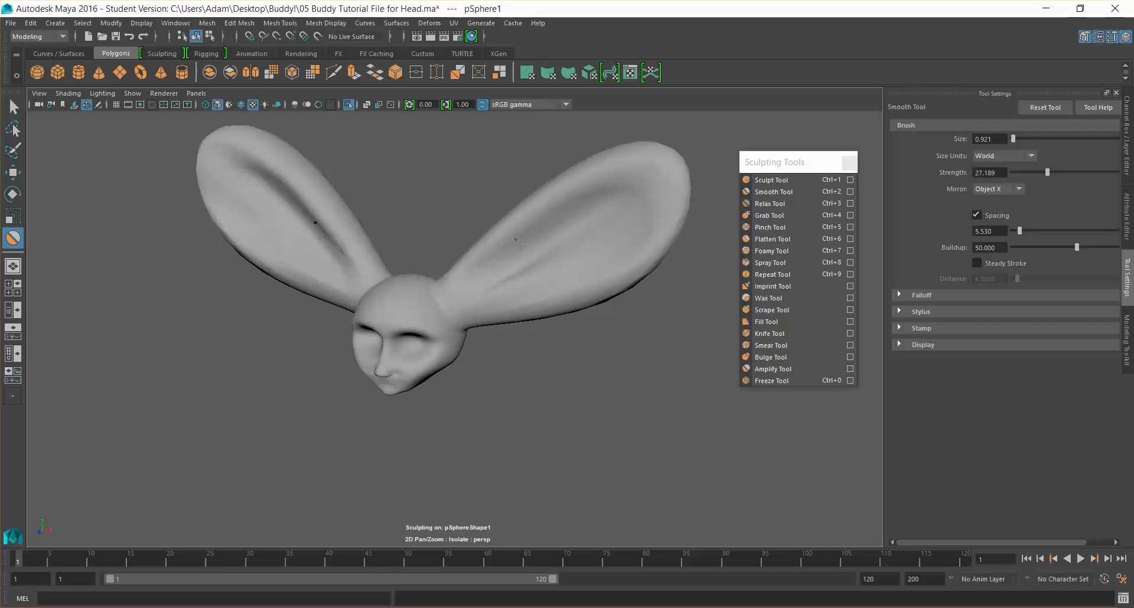
alt+drag(558, 257, 580, 224)
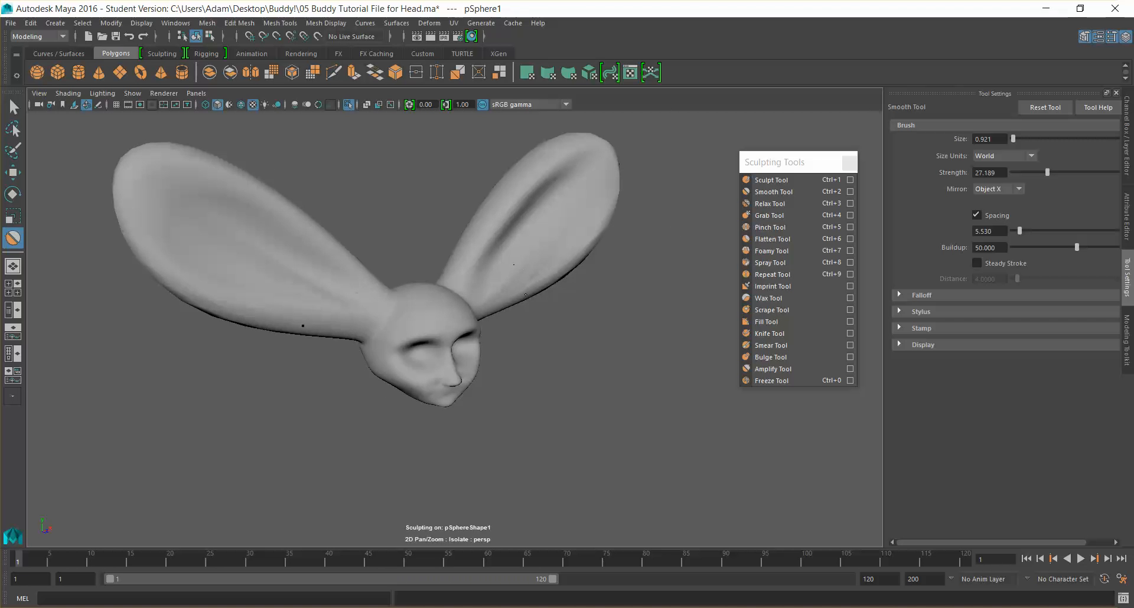
Step: Undo the ear smoothing, hollowing and bulging strokes until the head is back to its shape without ears
alt+drag(489, 283, 448, 283)
alt+drag(592, 254, 657, 197)
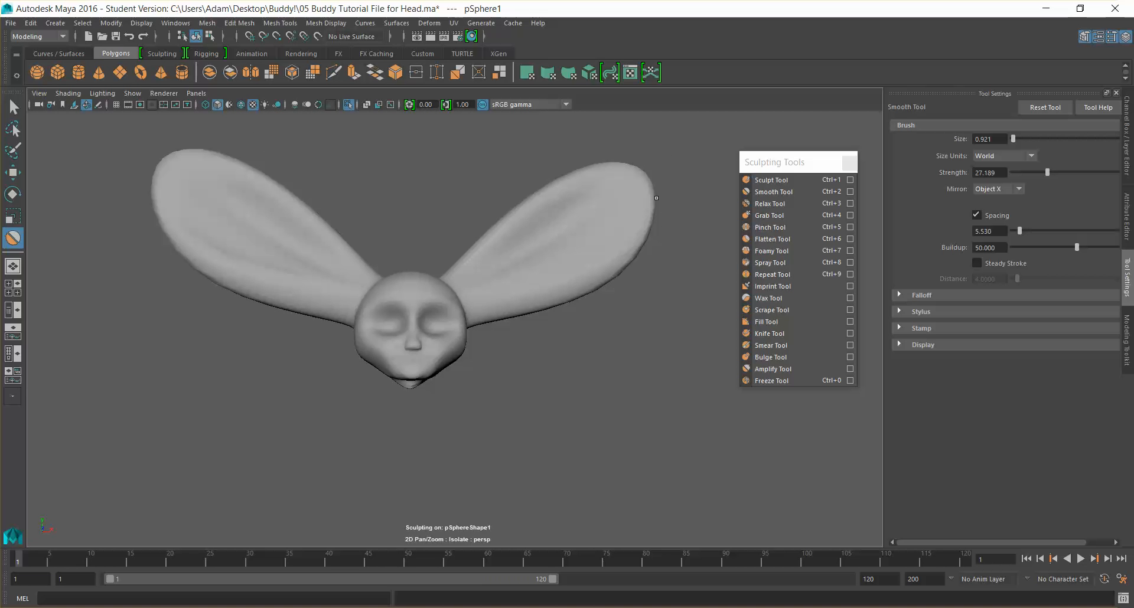
mouse_move(671, 224)
alt+mouse_down()
mouse_move(403, 256)
mouse_move(587, 291)
mouse_move(658, 337)
mouse_move(590, 325)
alt+mouse_up()
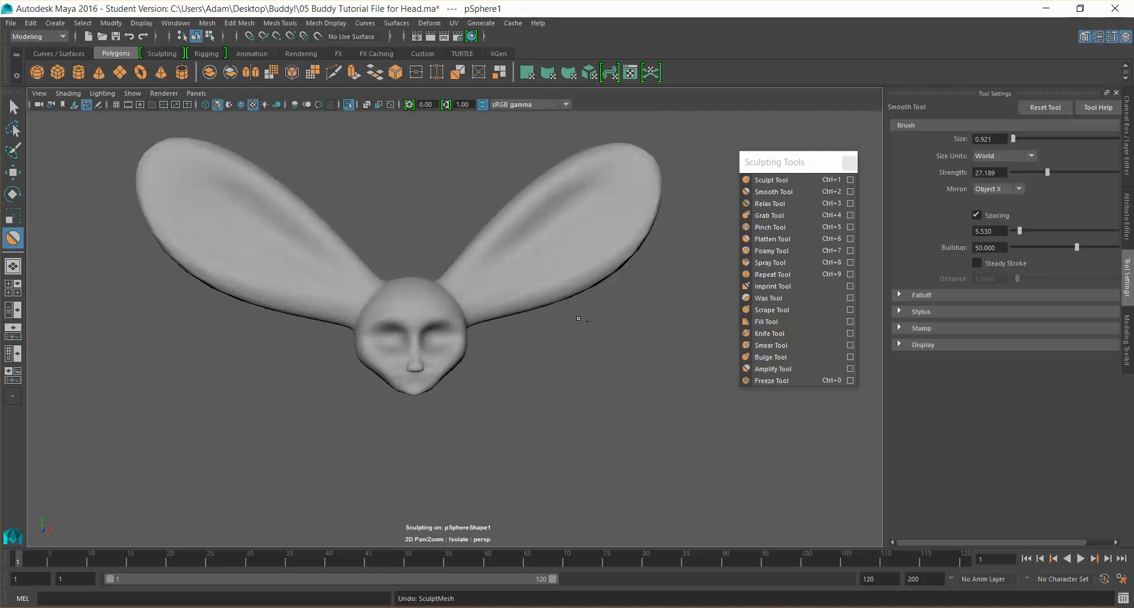
key(ctrl+z)
key(ctrl+z)
key(ctrl+z)
key(ctrl+z)
key(ctrl+z)
key(ctrl+z)
key(ctrl+z)
key(ctrl+z)
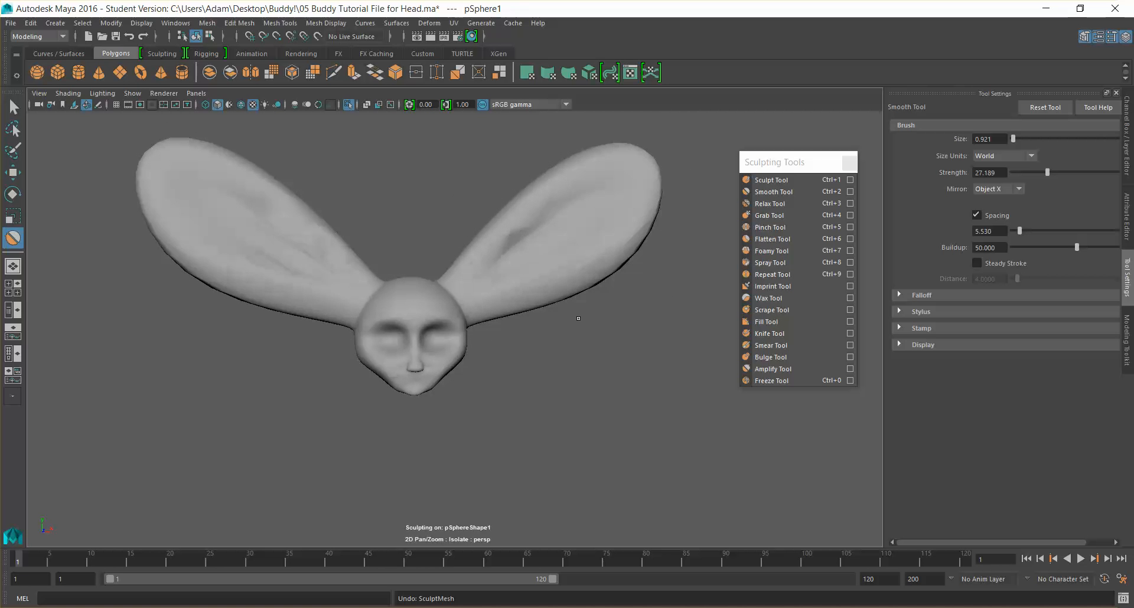
alt+drag(578, 318, 537, 361)
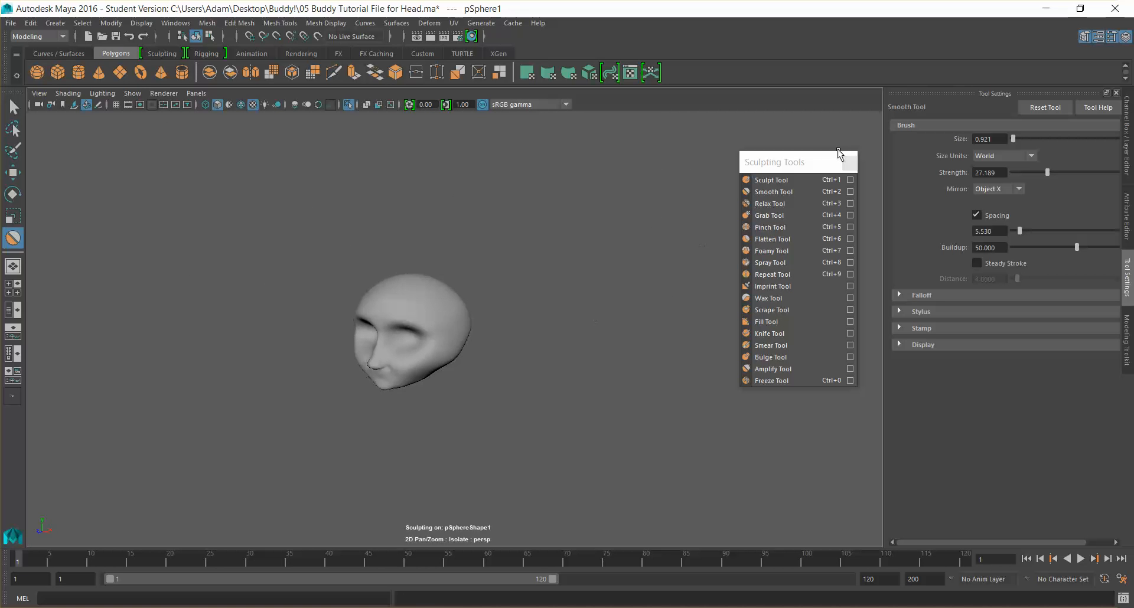
Step: Try the Imprint Tool at a strength of 1 on the upper sides of the head, and undo the stroke
scroll(582, 274, up, 5)
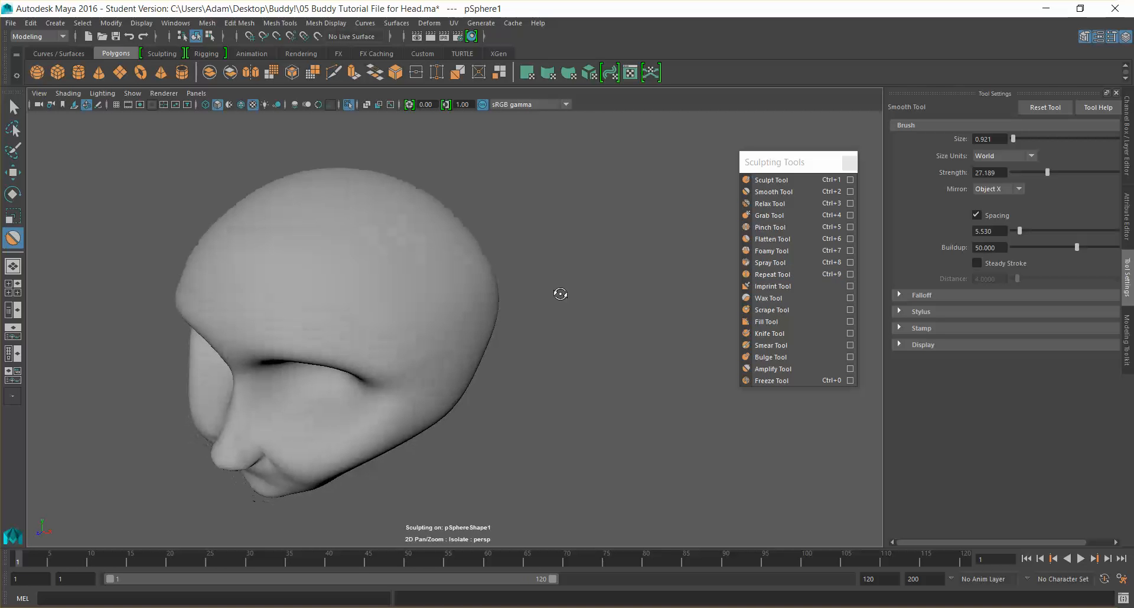
click(770, 288)
mouse_move(407, 250)
mouse_down()
mouse_move(513, 250)
mouse_move(450, 257)
mouse_move(450, 310)
mouse_up()
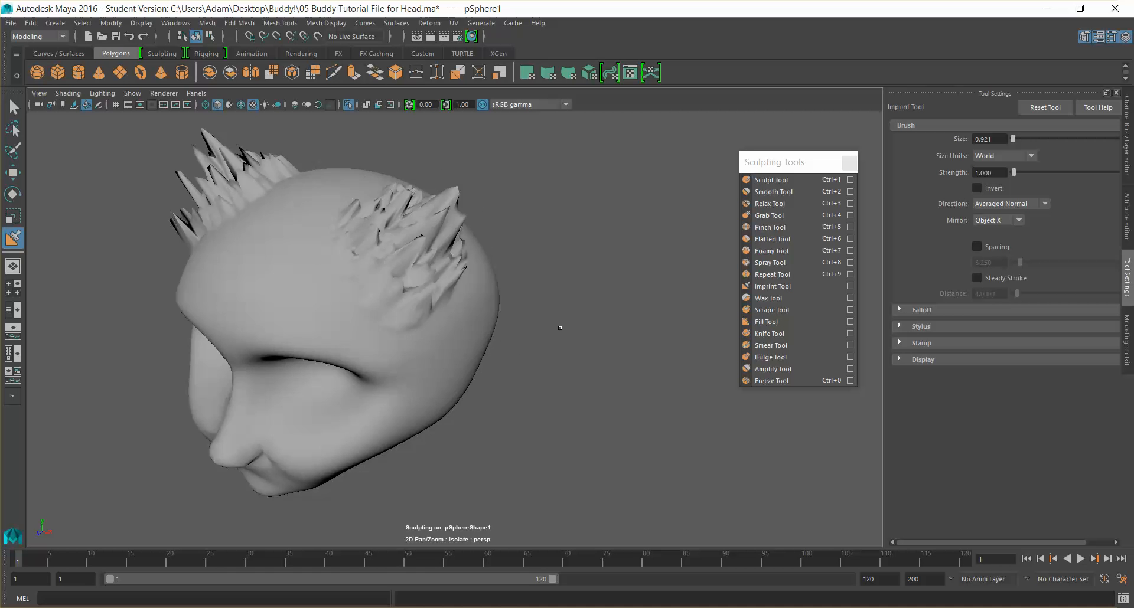
scroll(450, 312, down, 3)
alt+drag(549, 354, 489, 327)
key(ctrl+z)
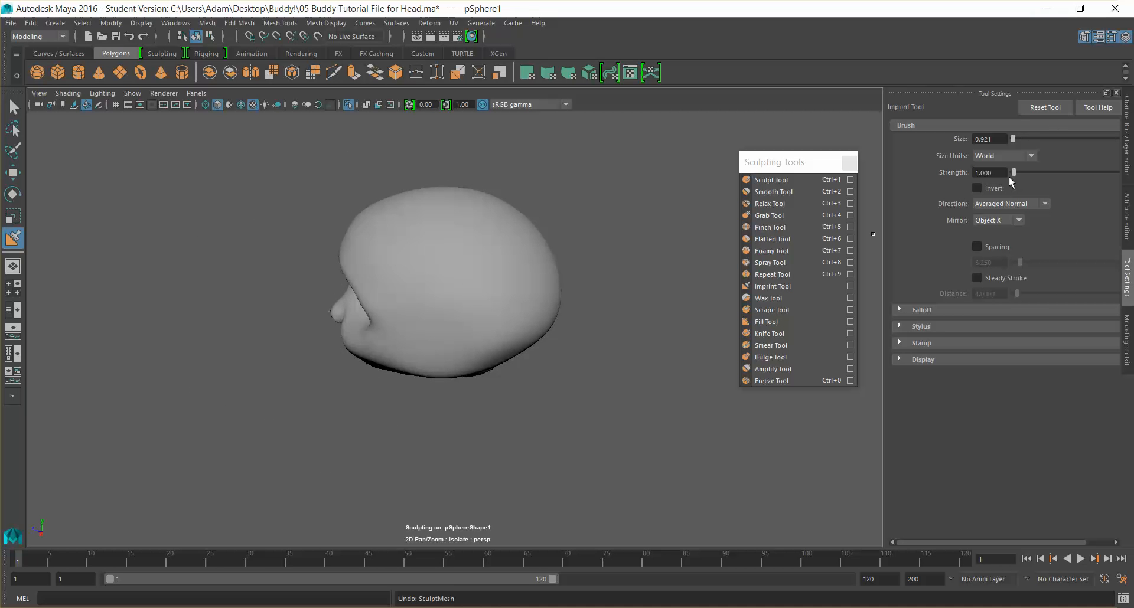
Step: Raise the Imprint Tool's strength to 9.217, try several mirrored strokes on the head, and undo them
drag(1024, 173, 1024, 174)
drag(449, 260, 450, 266)
alt+drag(622, 392, 669, 385)
key(ctrl+z)
mouse_move(425, 254)
mouse_down()
mouse_move(433, 270)
mouse_move(544, 331)
mouse_move(613, 324)
mouse_move(502, 355)
mouse_move(482, 325)
mouse_up()
scroll(612, 320, down, 5)
scroll(611, 320, down, 2)
key(ctrl+z)
mouse_move(451, 281)
mouse_down()
mouse_move(520, 307)
mouse_move(533, 336)
mouse_move(663, 379)
mouse_move(683, 363)
mouse_up()
key(ctrl+z)
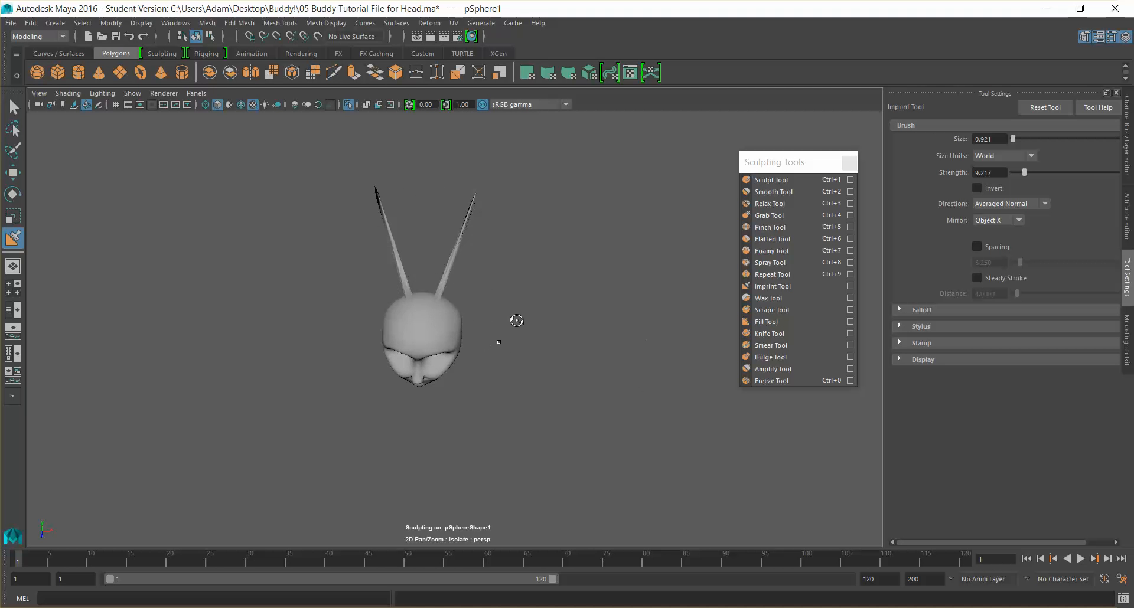
key(ctrl+z)
alt+right_drag(517, 316, 569, 259)
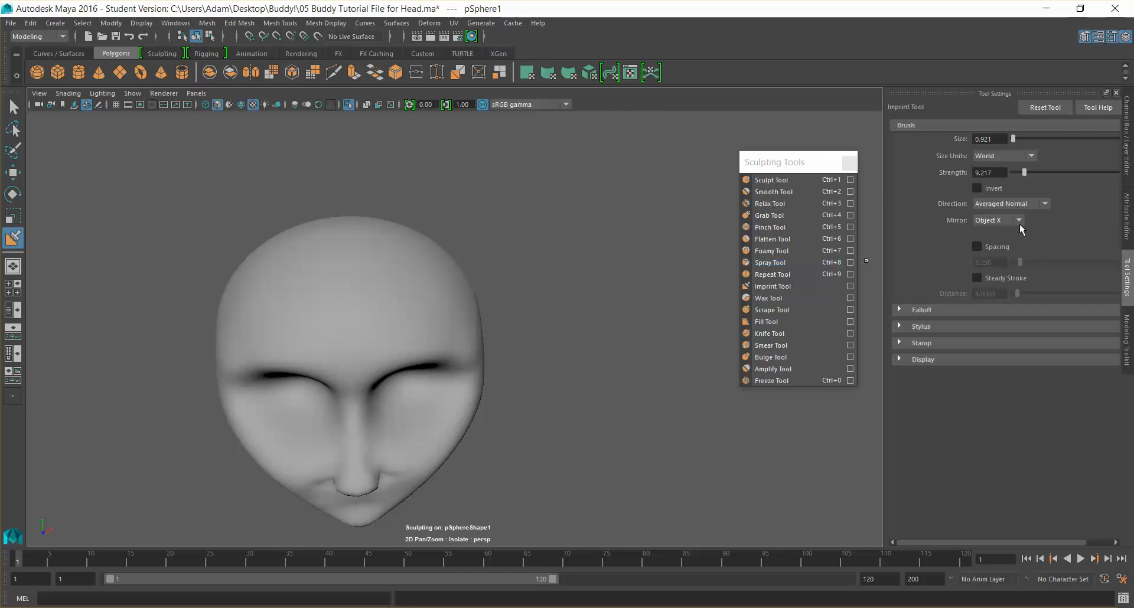
Step: Enlarge the Visor with the sculpting stamps and choose bw_brickTile.tif as the Imprint Tool's stamp image
click(966, 310)
click(962, 308)
click(938, 343)
click(1010, 389)
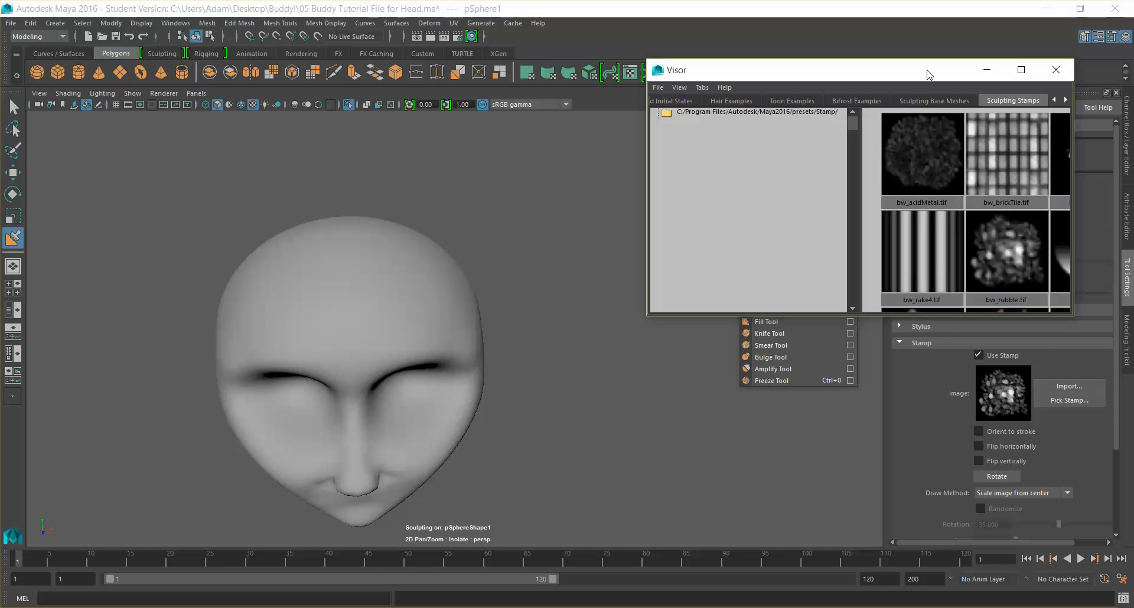
drag(924, 69, 819, 57)
drag(970, 307, 1094, 522)
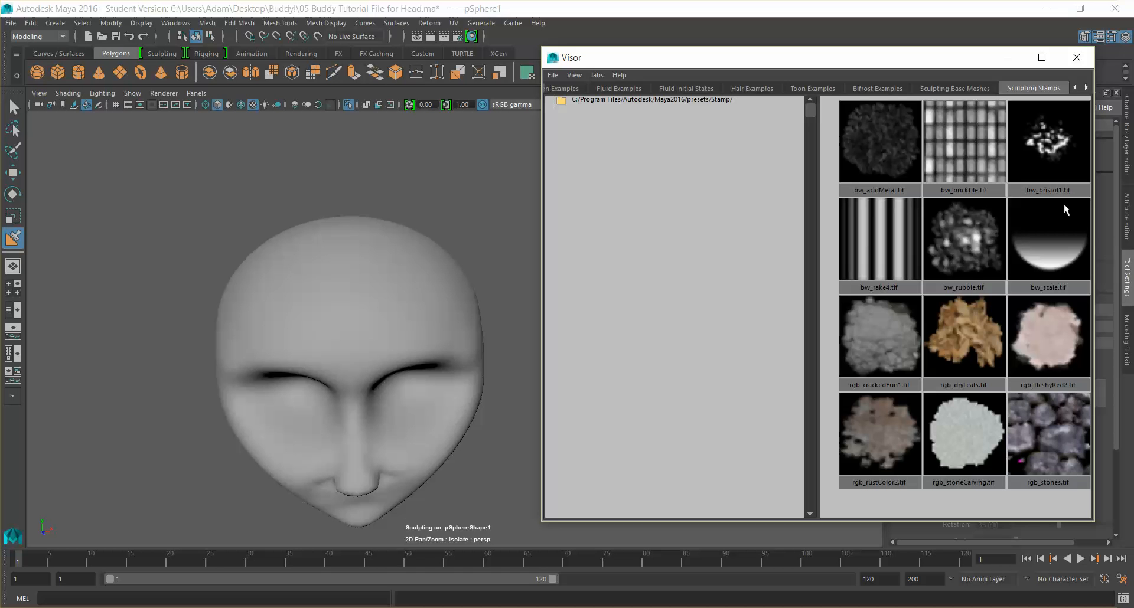
click(969, 146)
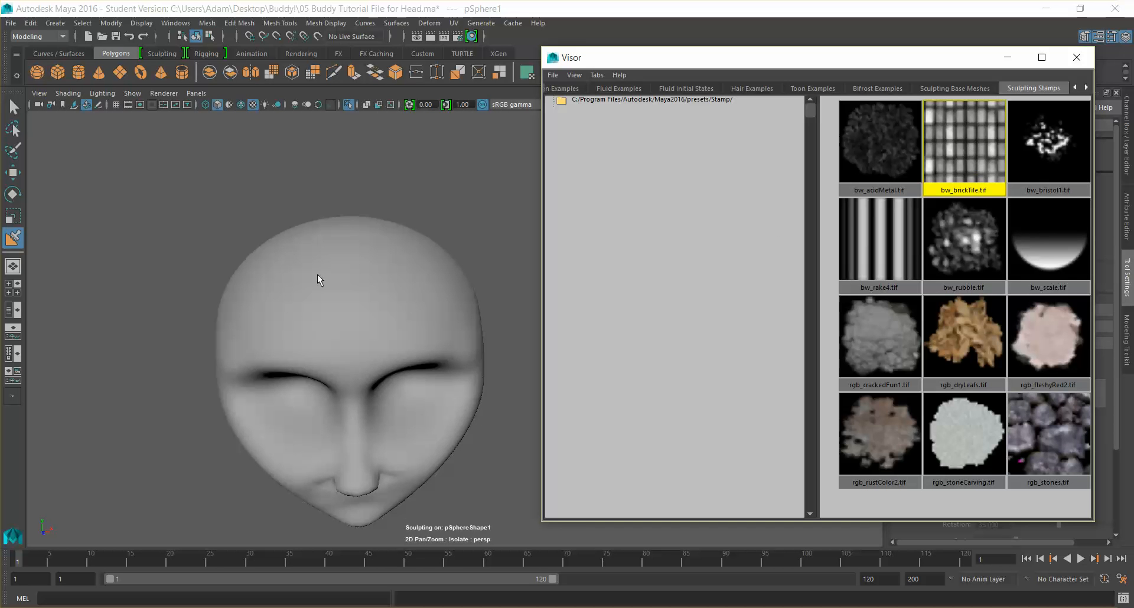
Step: Try the brick tile stamp on the head with the Imprint Tool, undo it, and minimize the Visor
mouse_move(439, 271)
alt+mouse_down()
mouse_move(367, 284)
mouse_move(413, 246)
alt+mouse_up()
mouse_move(481, 285)
alt+mouse_down()
mouse_move(456, 252)
mouse_move(407, 287)
mouse_move(475, 269)
mouse_move(436, 266)
mouse_move(447, 270)
alt+mouse_up()
key(ctrl+z)
click(1026, 51)
key(ctrl+z)
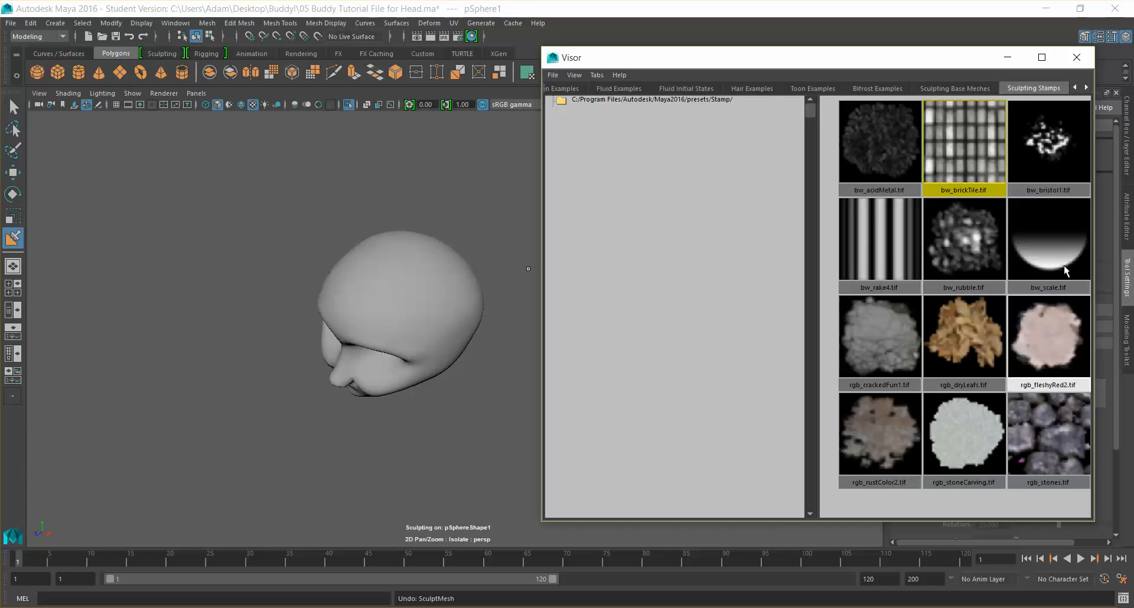
click(1007, 57)
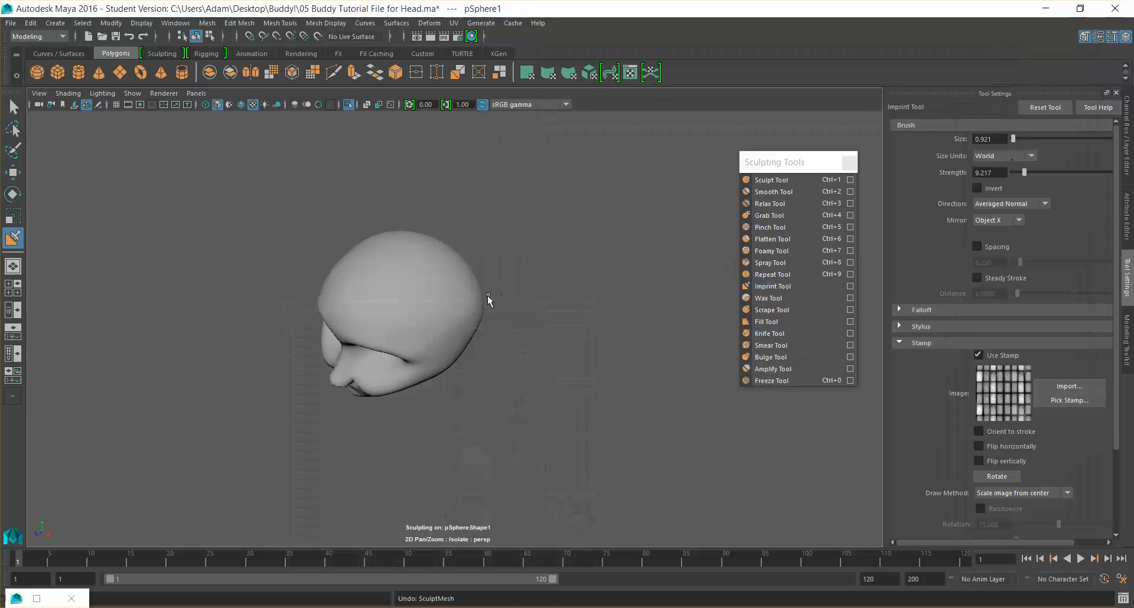
Step: Try the Spray Tool with the brick tile stamp on the side of the head, and undo the strokes
click(797, 263)
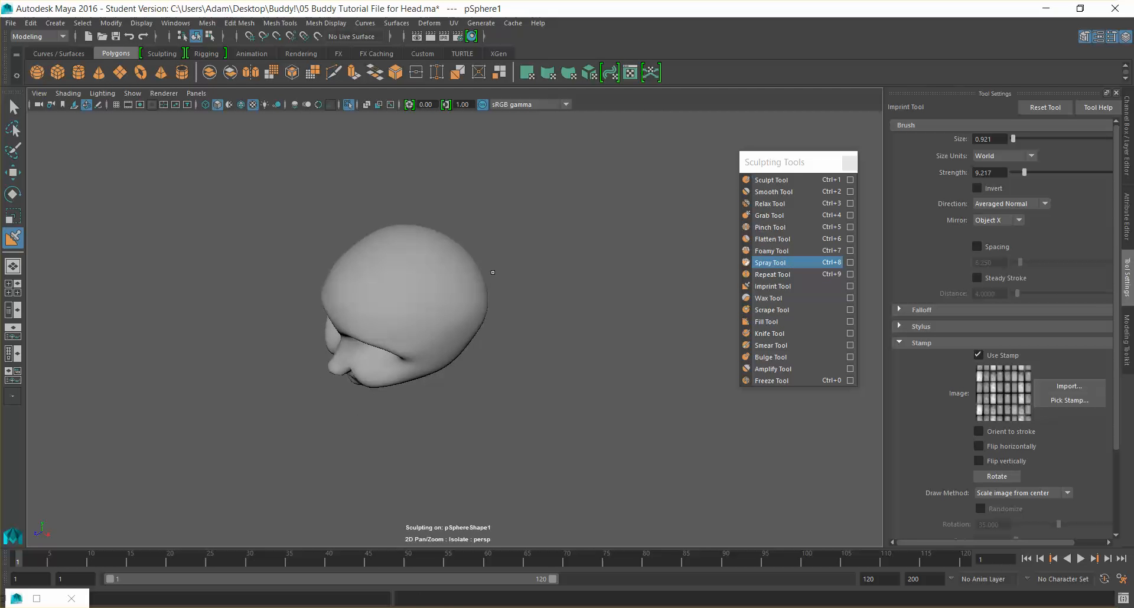
mouse_move(430, 266)
mouse_down()
mouse_move(557, 304)
mouse_move(661, 269)
mouse_move(377, 359)
mouse_move(336, 235)
mouse_move(381, 230)
mouse_move(736, 340)
mouse_move(815, 337)
mouse_move(834, 357)
mouse_up()
key(ctrl+z)
alt+drag(663, 356, 542, 338)
key(ctrl+z)
key(ctrl+z)
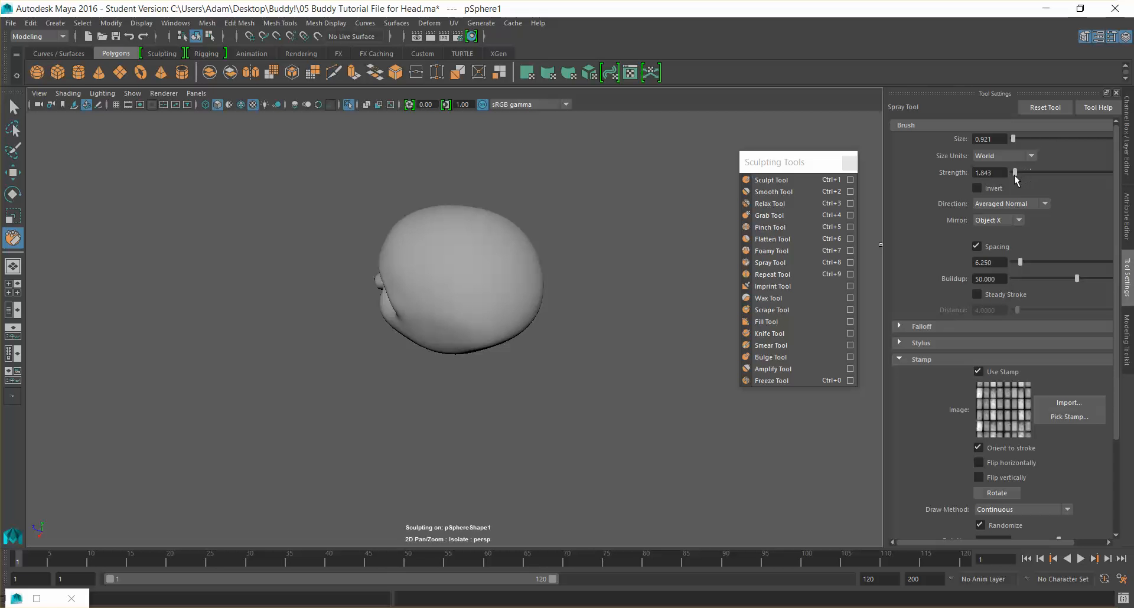
Step: Test Spray Tool strokes on the head at strength 1.843 with brush sizes 0.921 and 0.248, and undo them
mouse_move(453, 268)
mouse_down()
mouse_move(502, 265)
mouse_move(449, 299)
mouse_up()
key(ctrl+z)
mouse_move(516, 292)
alt+mouse_down()
mouse_move(558, 296)
mouse_move(519, 254)
mouse_move(474, 254)
alt+mouse_up()
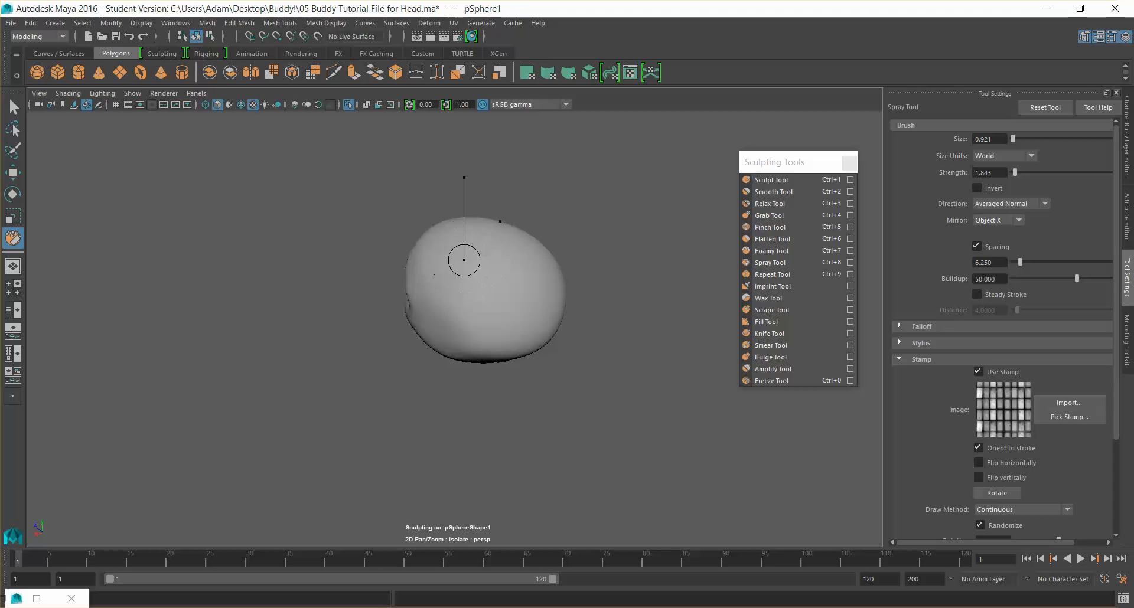
drag(443, 272, 532, 336)
mouse_move(576, 375)
alt+mouse_down()
mouse_move(623, 360)
mouse_move(435, 341)
alt+mouse_up()
mouse_move(393, 307)
mouse_down()
mouse_move(464, 281)
mouse_move(425, 245)
mouse_move(313, 226)
mouse_move(76, 225)
mouse_move(626, 232)
mouse_move(459, 305)
mouse_move(479, 280)
mouse_up()
key(ctrl+z)
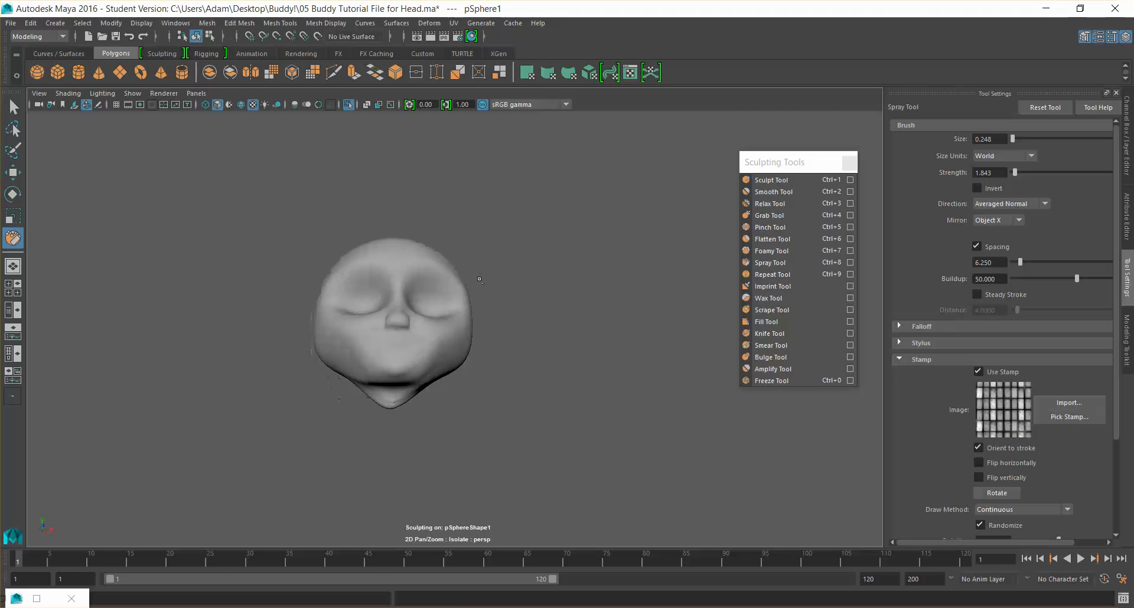
Step: Leave sculpting for the Select Tool, deselect the head and close the Sculpting Tools window
mouse_move(354, 280)
alt+mouse_down()
mouse_move(402, 363)
mouse_move(37, 86)
alt+mouse_up()
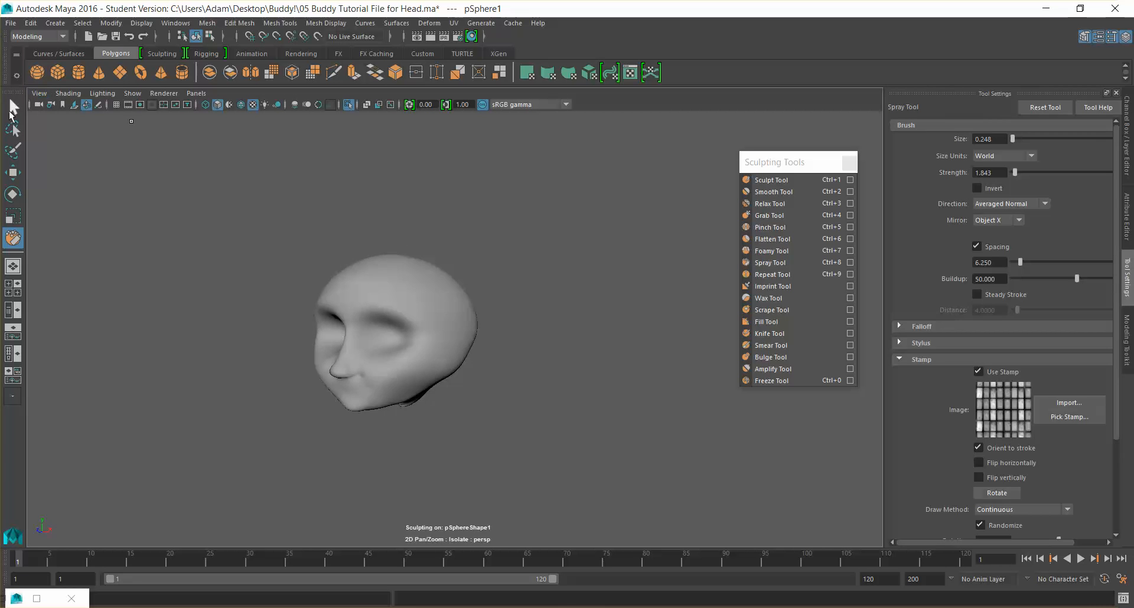
click(15, 107)
click(539, 356)
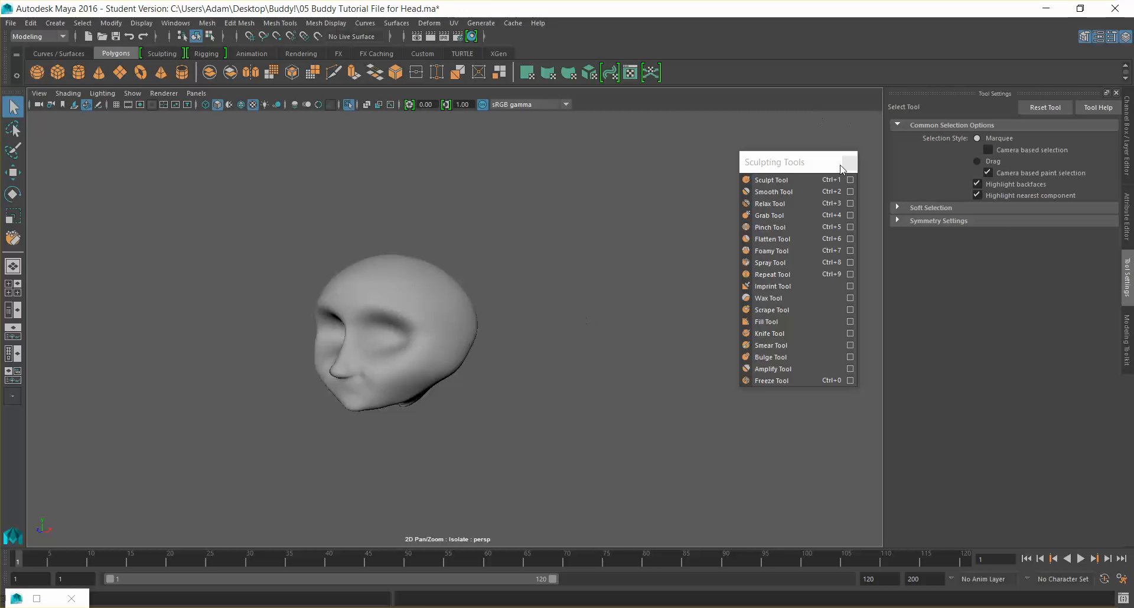
click(849, 163)
Step: Select the head mesh pSphere1 and make it the live surface
click(406, 301)
alt+drag(407, 302, 572, 329)
click(658, 358)
alt+right_drag(558, 328, 582, 359)
alt+drag(582, 359, 523, 358)
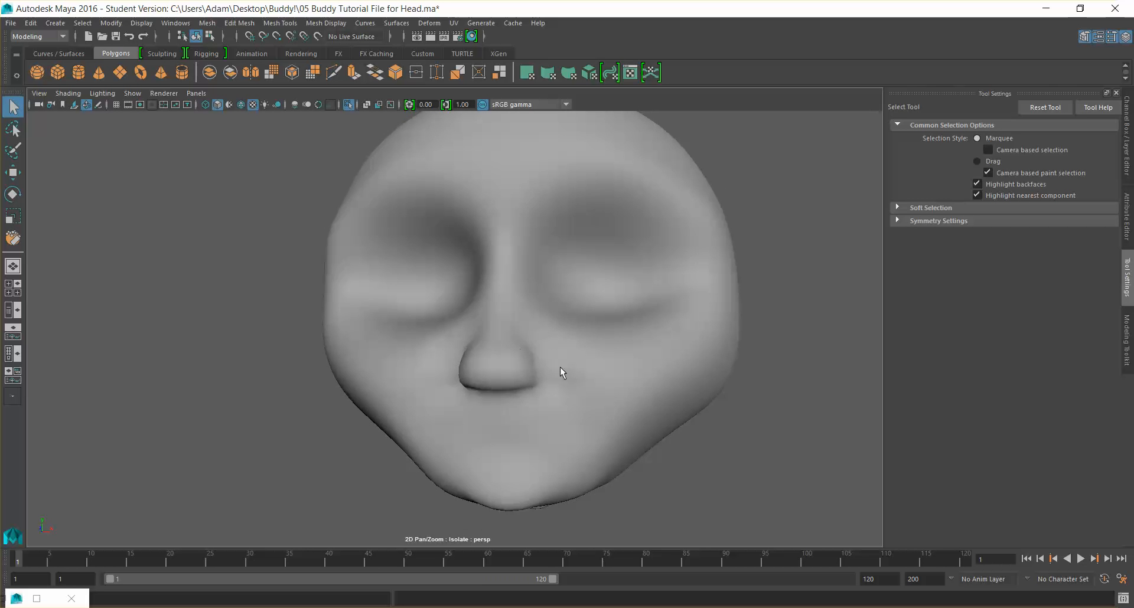
mouse_move(607, 382)
alt+mouse_down()
mouse_move(559, 387)
mouse_move(555, 337)
alt+mouse_up()
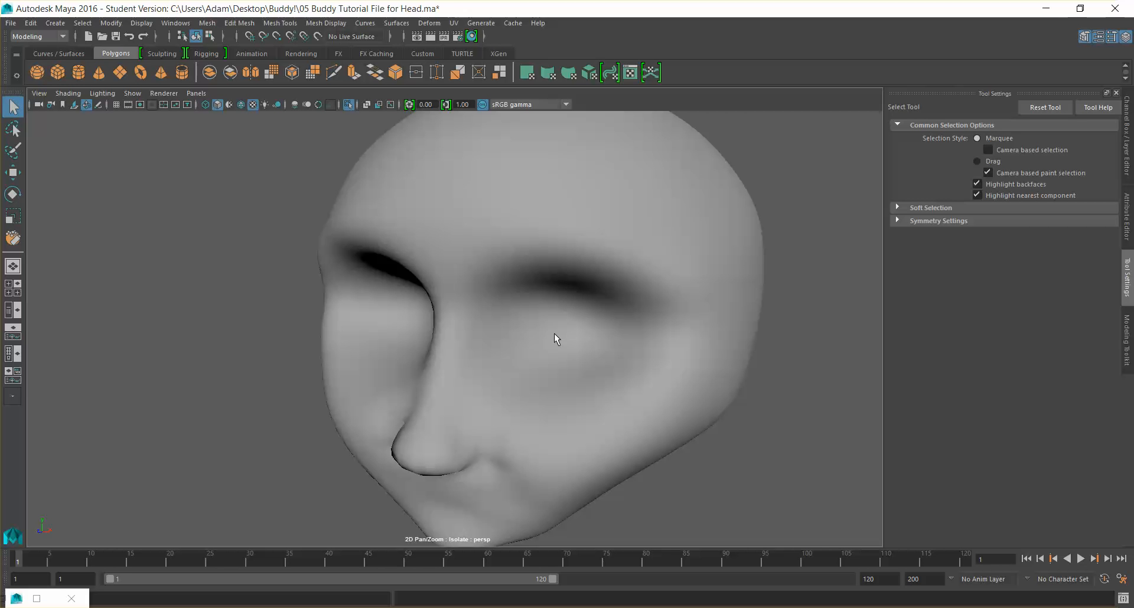
click(492, 260)
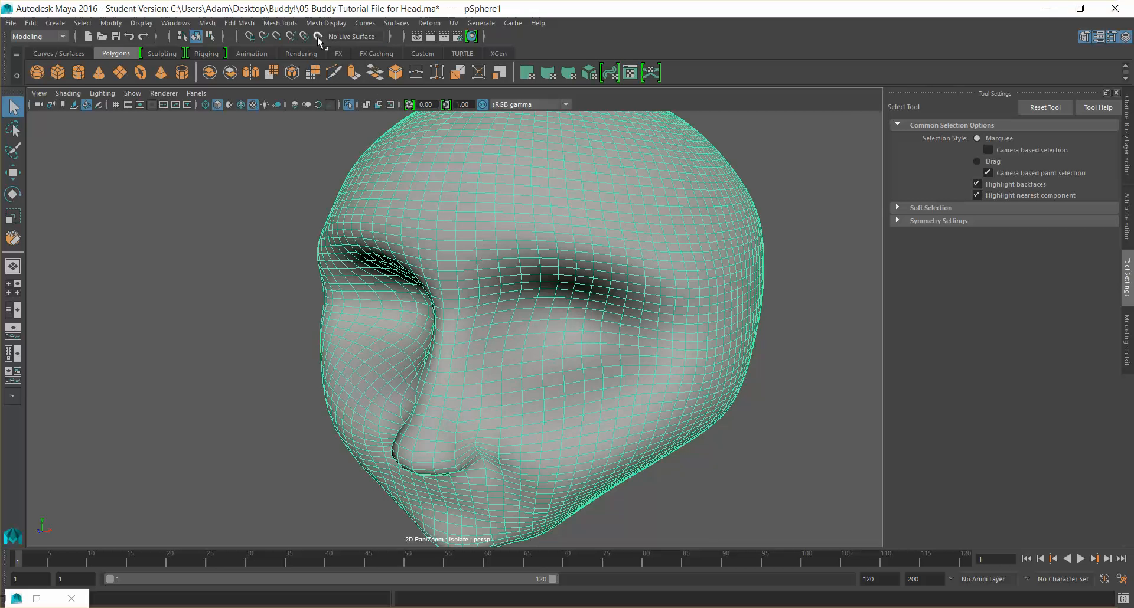
click(317, 36)
click(321, 40)
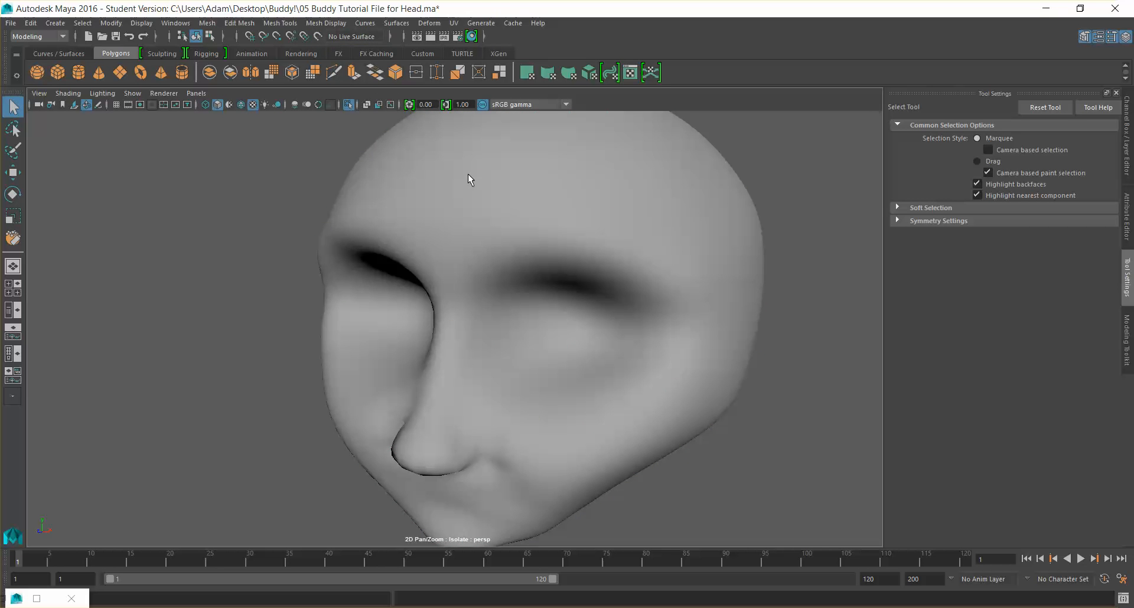
click(552, 230)
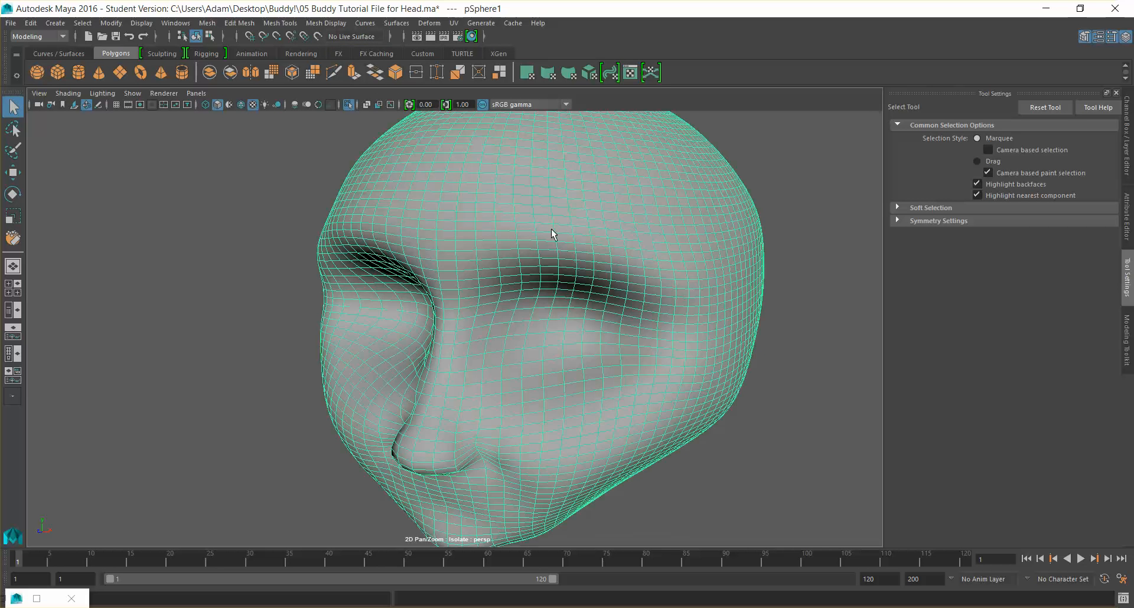
click(317, 37)
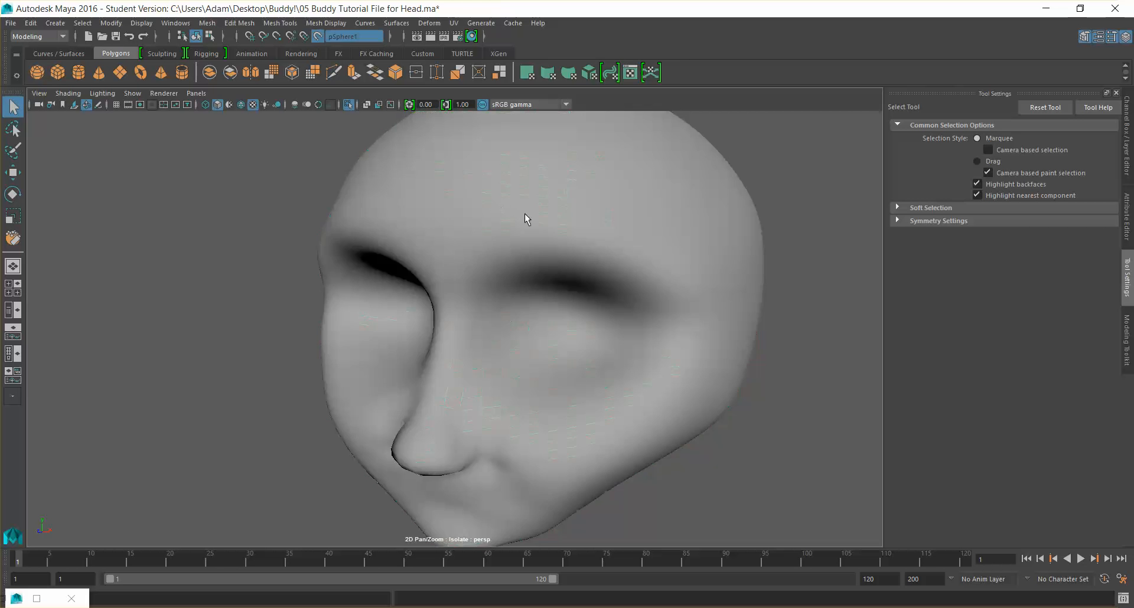
alt+drag(500, 202, 570, 216)
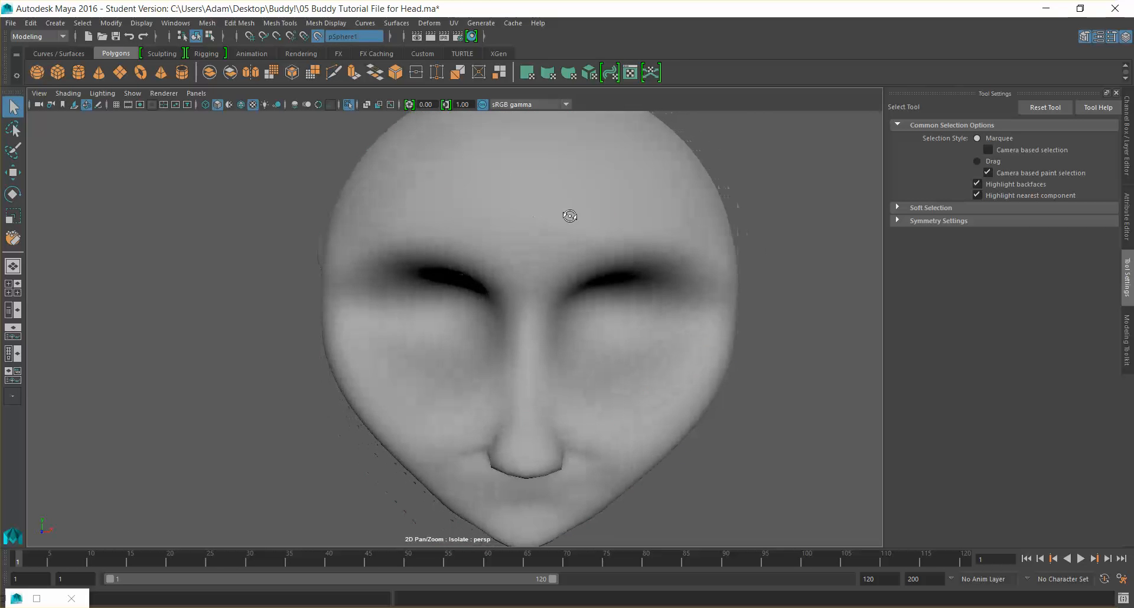
Step: Turn off the isolated view so the body and reference drawings are displayed again
click(132, 94)
mouse_move(172, 113)
click(277, 117)
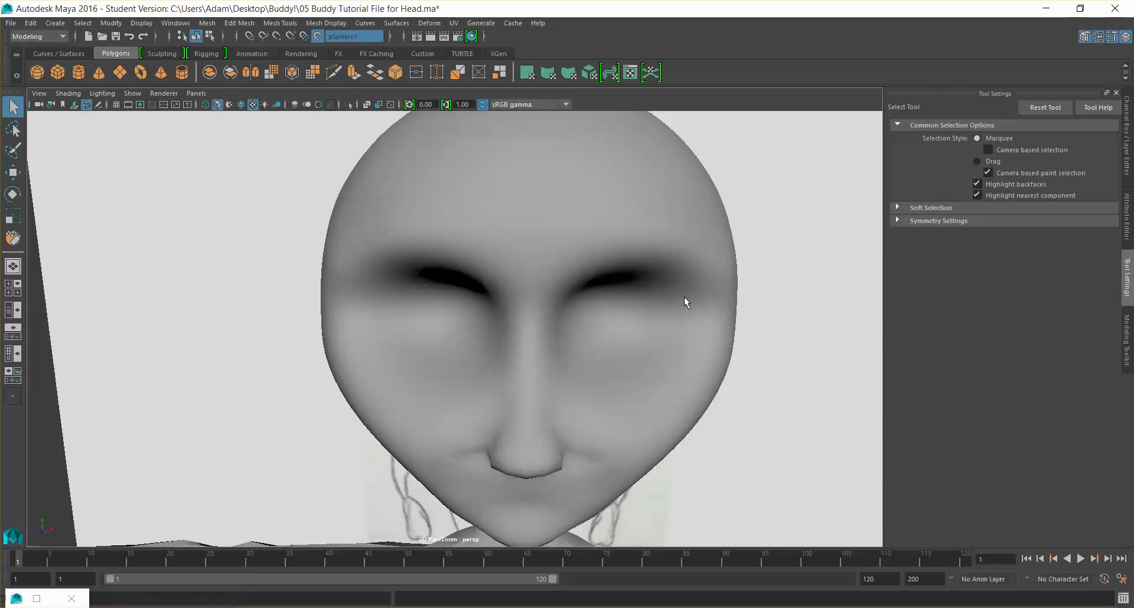
Step: Delete the spare head pSphere2 standing beside the character
scroll(683, 297, down, 5)
alt+drag(683, 297, 185, 354)
click(193, 367)
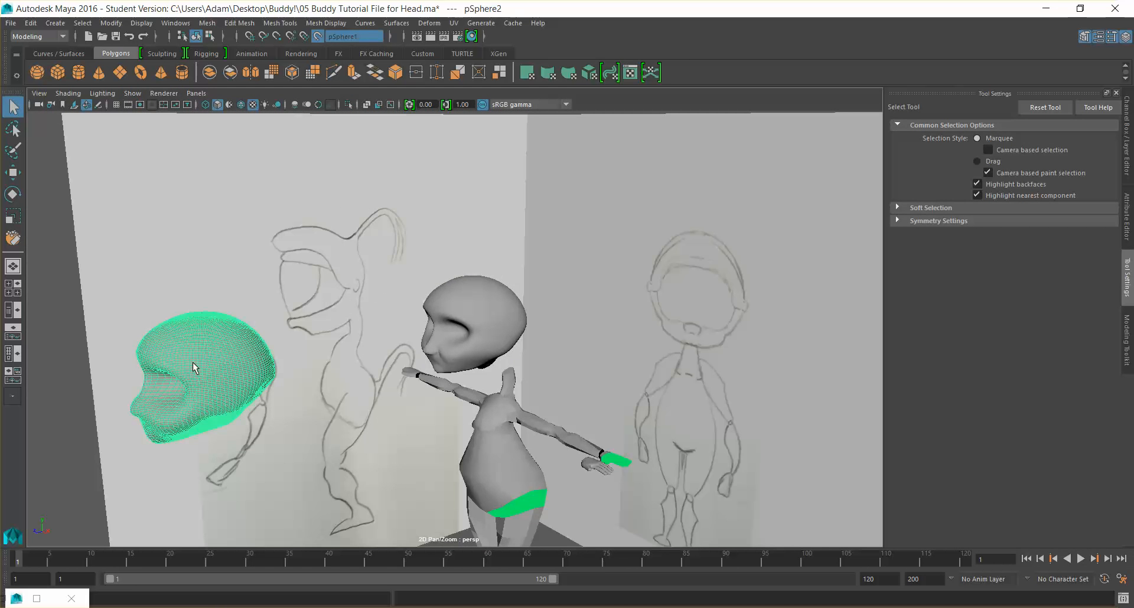
key(Delete)
Step: Turn off the live surface, select the character's head and scale it down slightly and uniformly
alt+drag(311, 259, 445, 300)
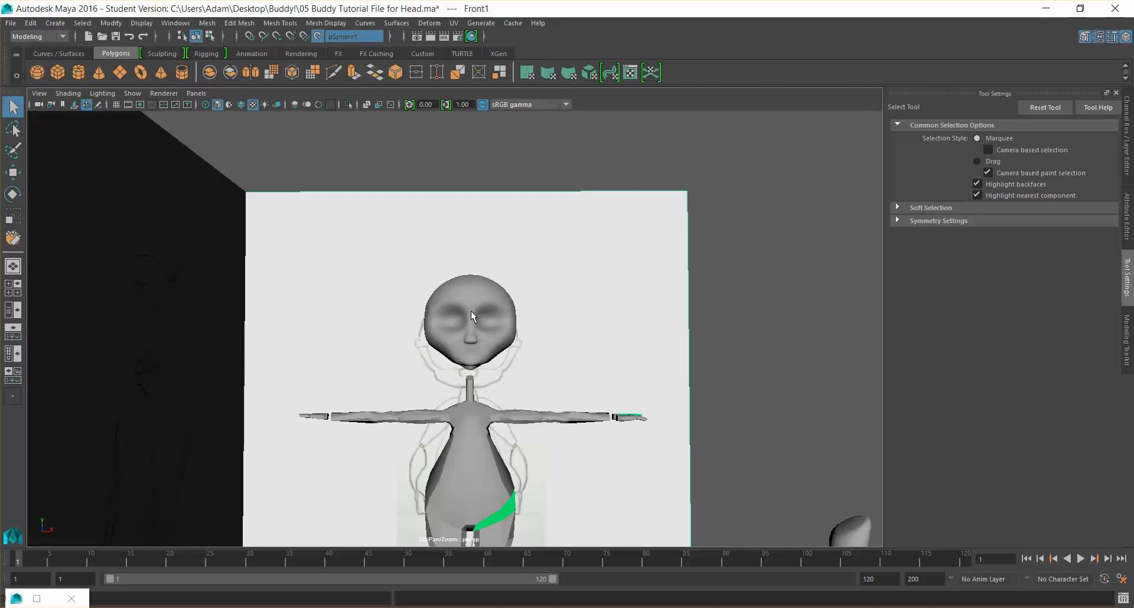
scroll(480, 310, up, 3)
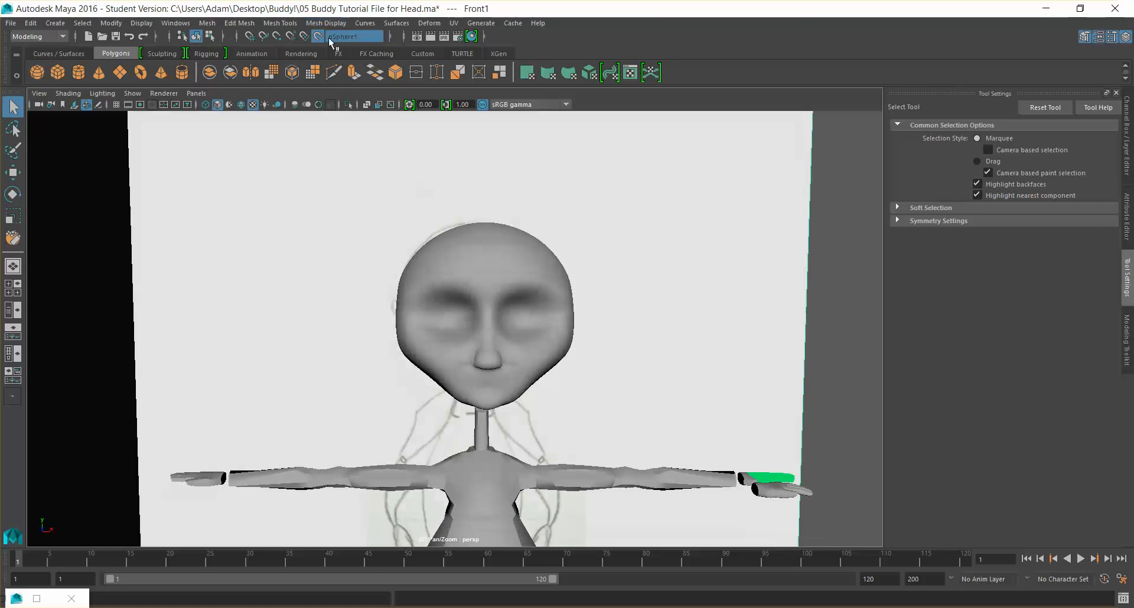
click(544, 319)
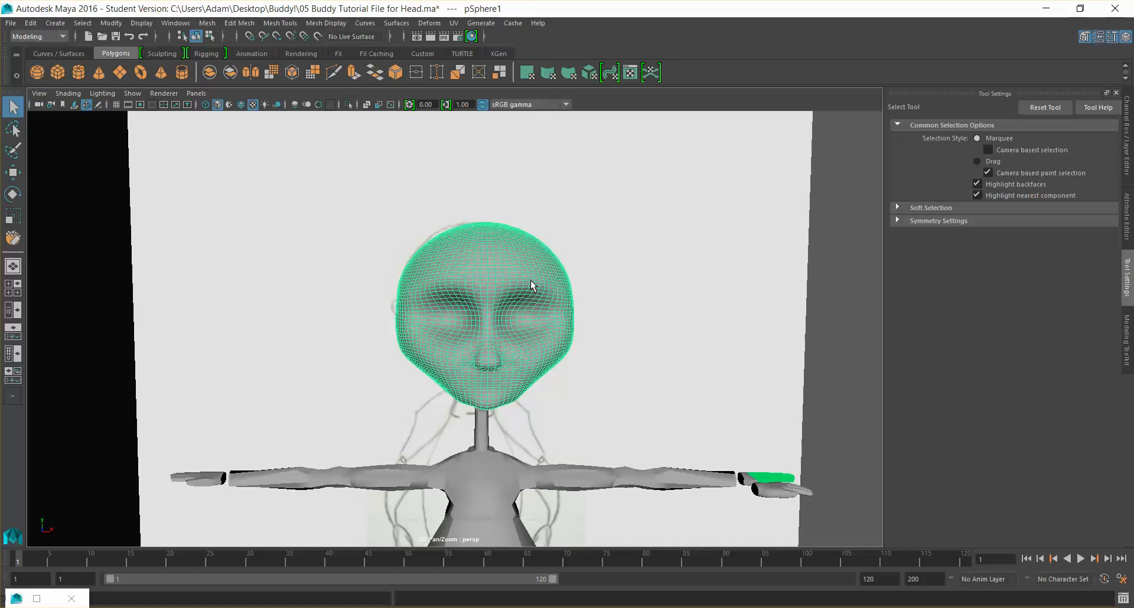
key(r)
drag(485, 329, 462, 332)
scroll(536, 356, down, 5)
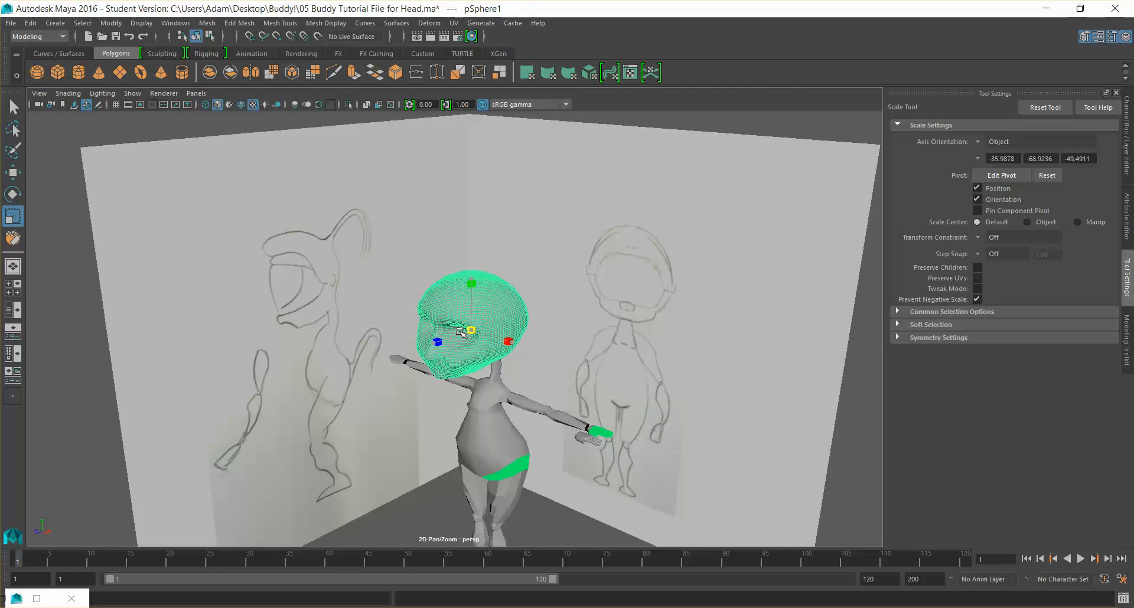
Step: Switch to the front orthographic view and adjust the head's uniform scale against the front reference drawing
click(198, 93)
mouse_move(237, 131)
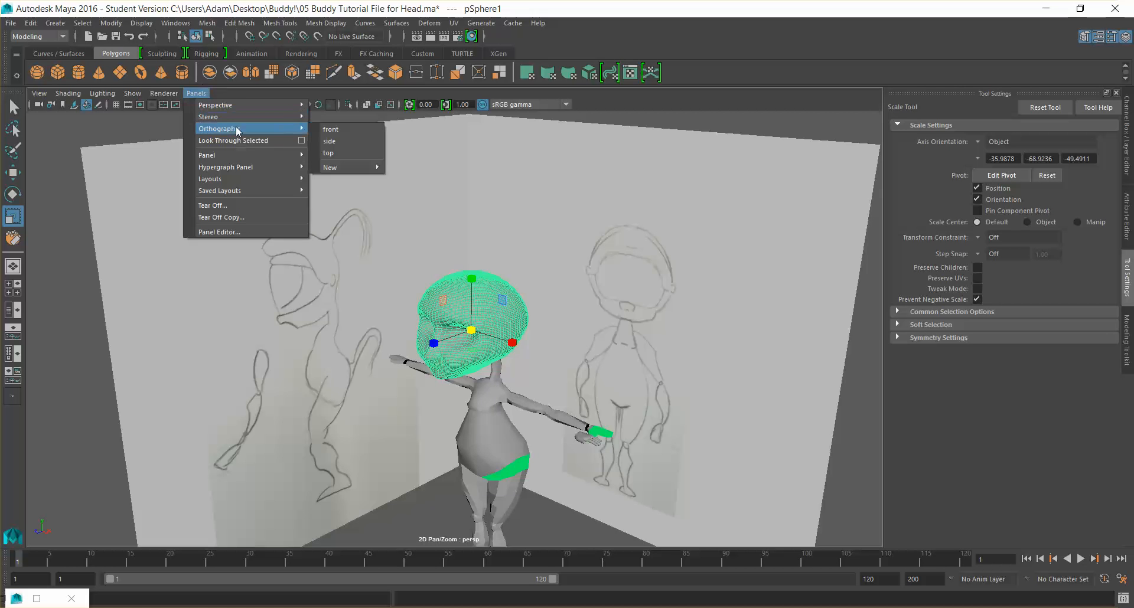
click(330, 129)
mouse_move(486, 303)
mouse_down()
mouse_move(511, 295)
mouse_move(480, 307)
mouse_up()
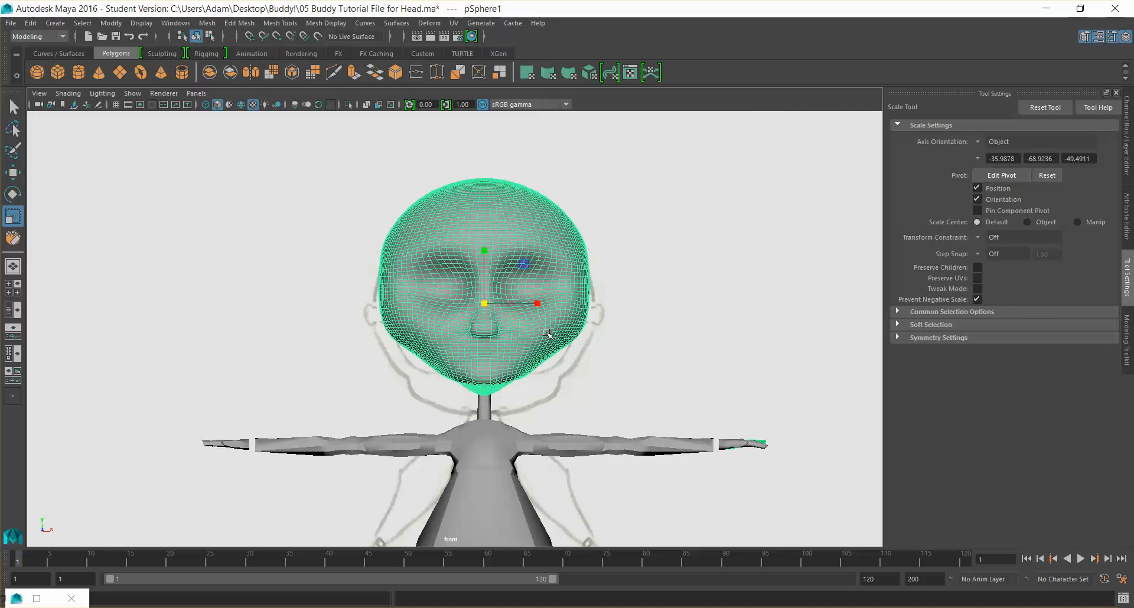
Step: Switch to the perspective view, isolate the character's head and clear the selection
click(196, 93)
mouse_move(213, 102)
click(343, 106)
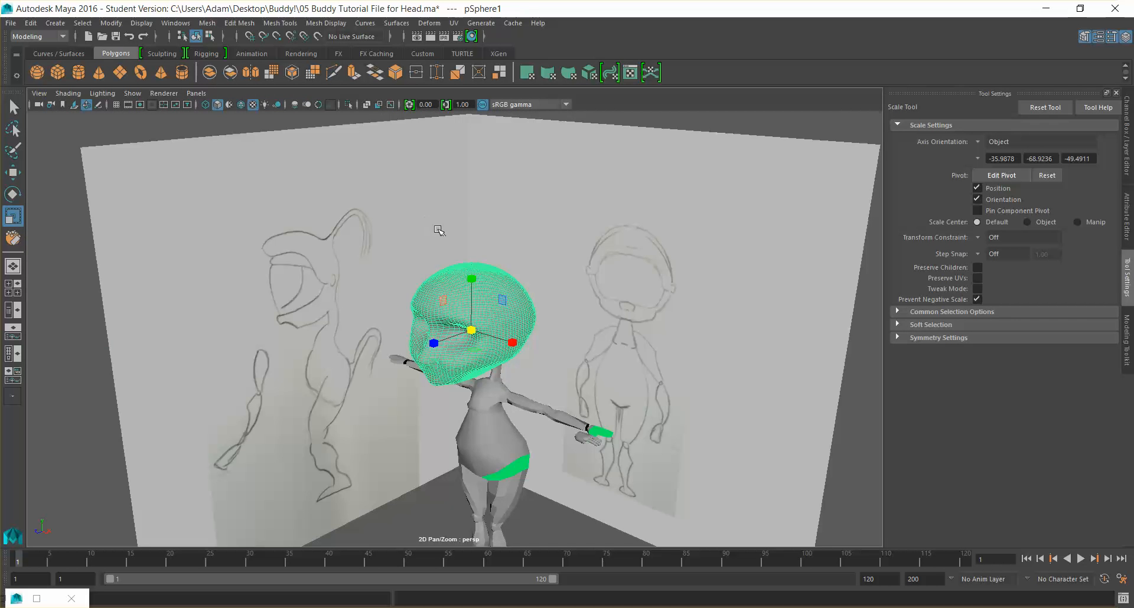
alt+drag(437, 230, 466, 211)
scroll(479, 212, up, 8)
scroll(597, 283, down, 3)
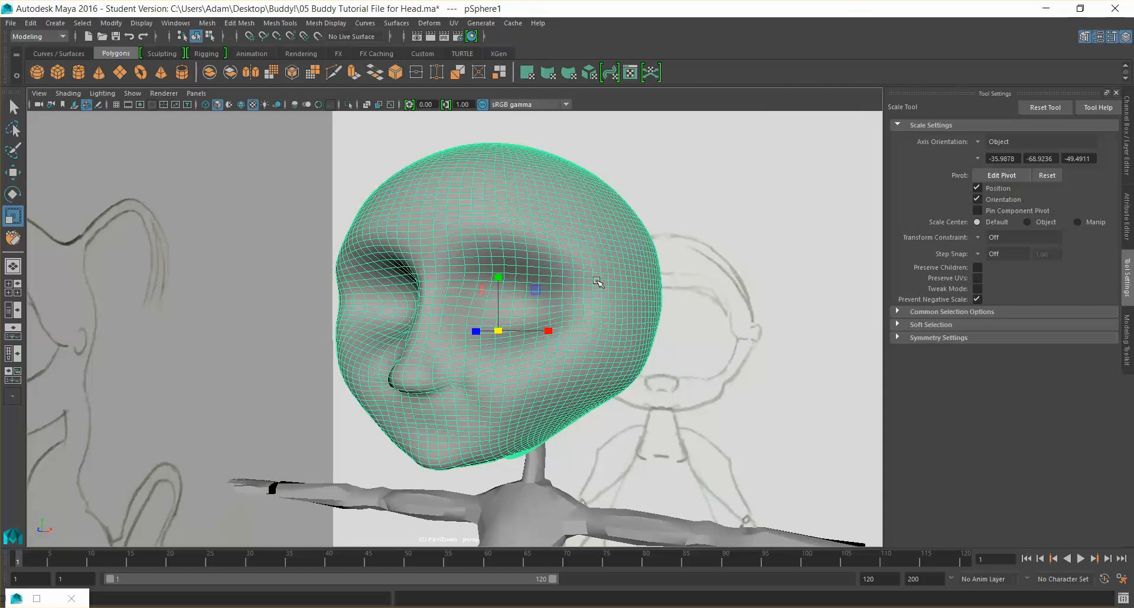
scroll(597, 282, down, 2)
click(132, 94)
mouse_move(172, 114)
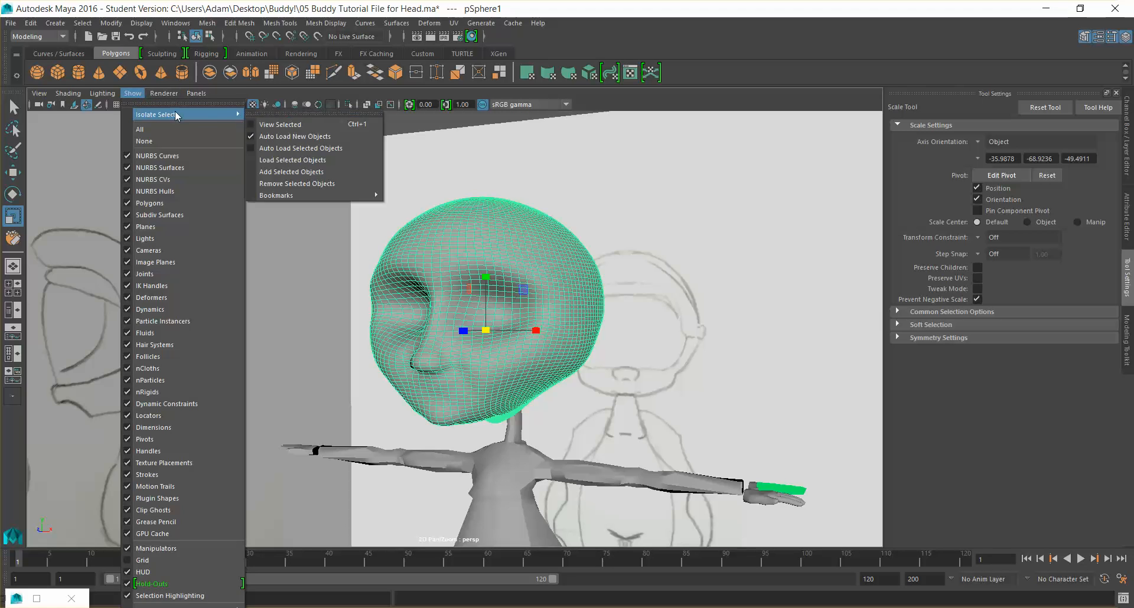
click(277, 115)
click(596, 238)
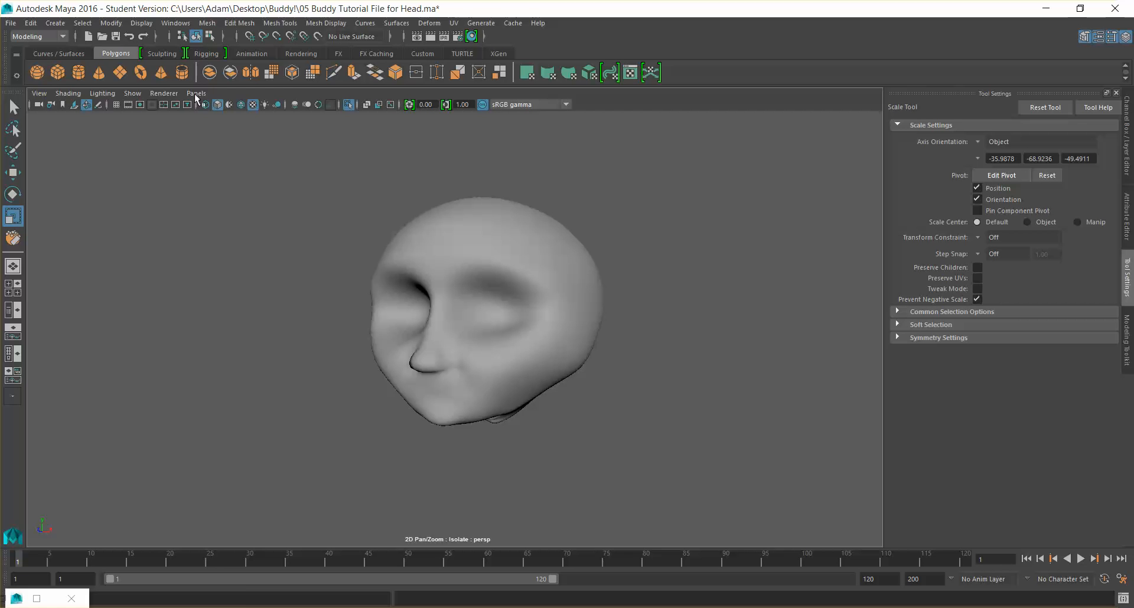
click(132, 94)
mouse_move(173, 115)
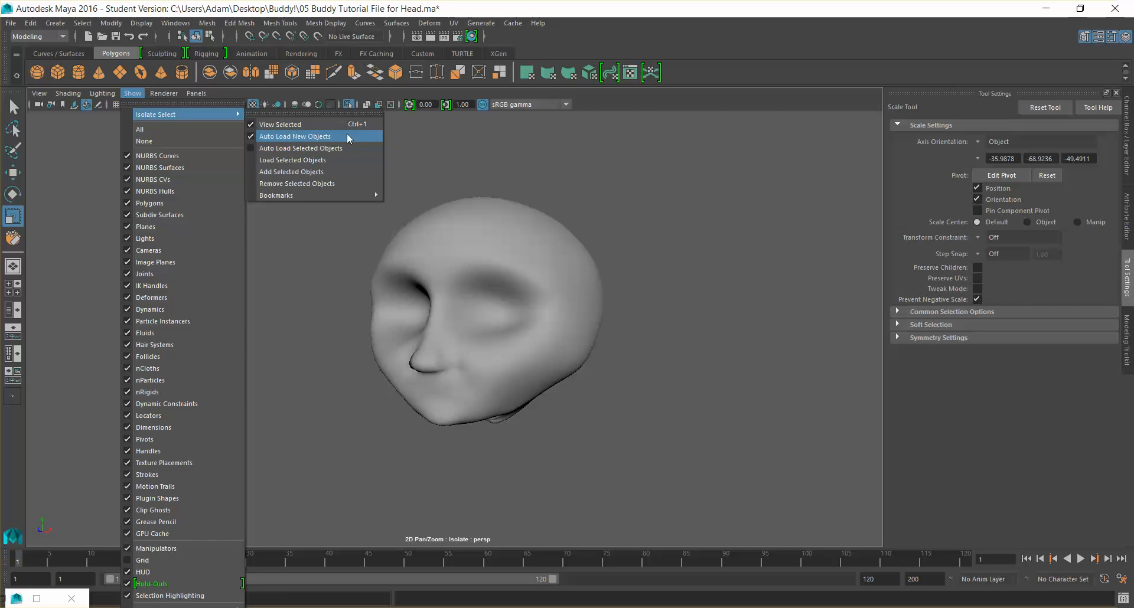
click(532, 251)
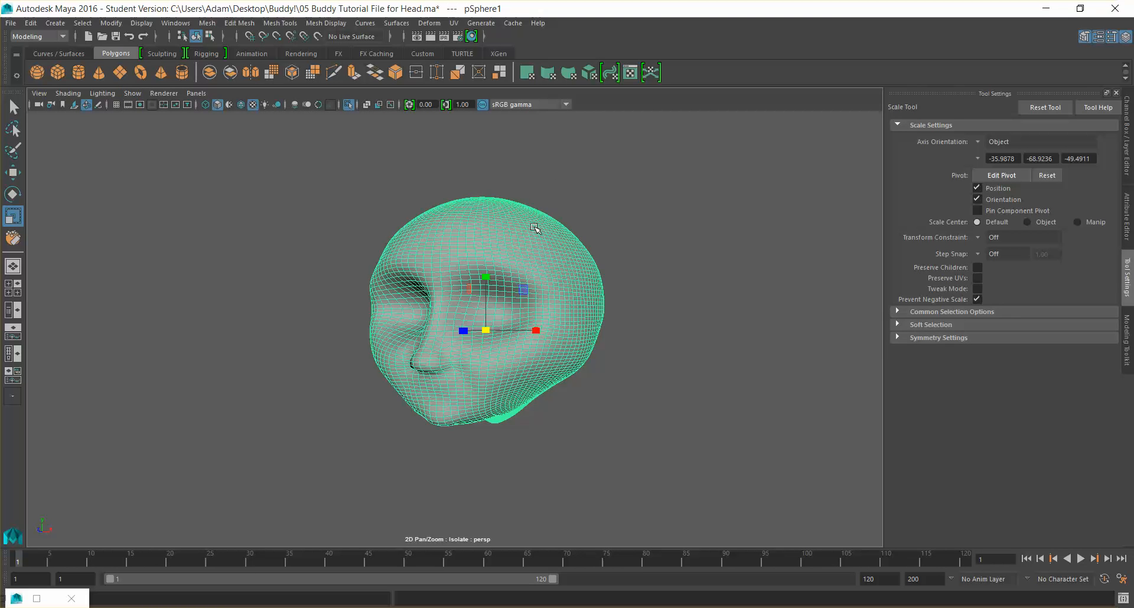
click(454, 169)
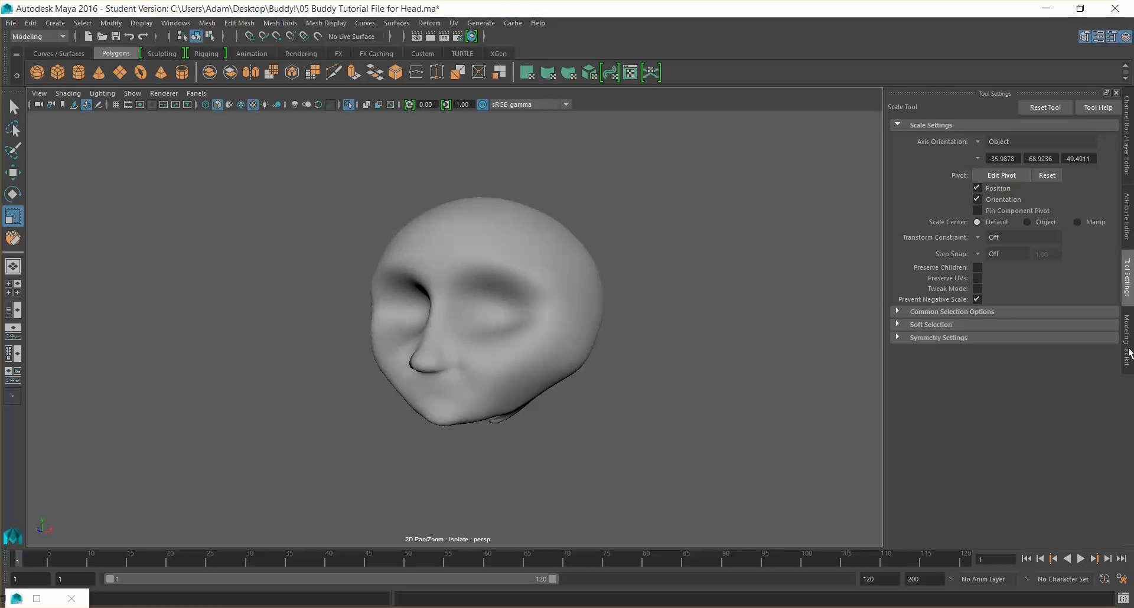
Step: Bring up the Modeling Toolkit and start Quad Draw for retopologizing the front of the head
click(1128, 328)
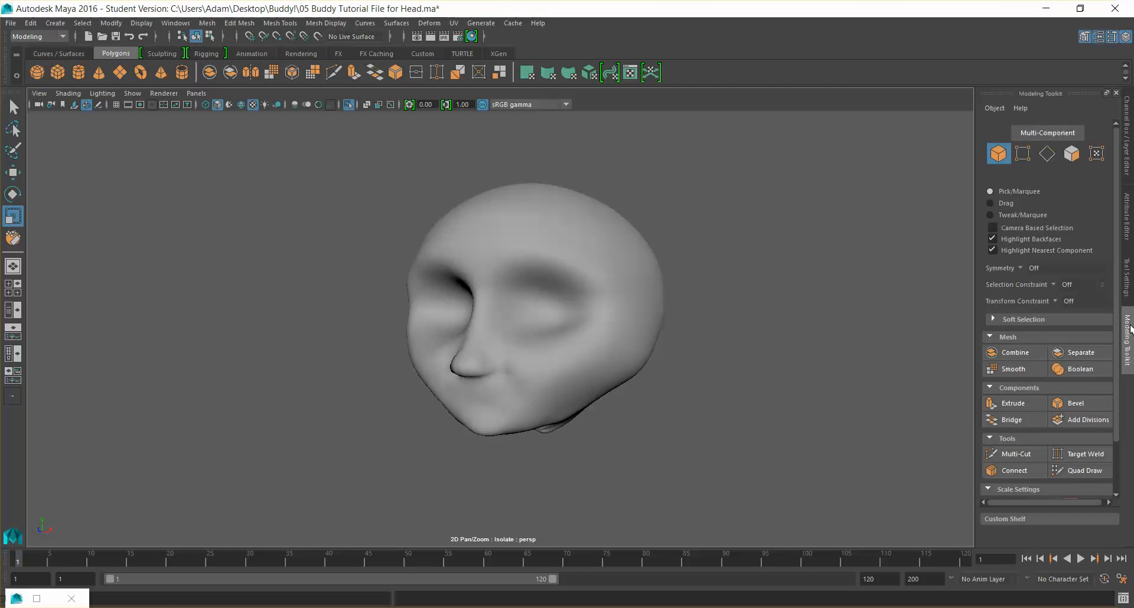
click(1083, 39)
click(1083, 39)
click(1082, 480)
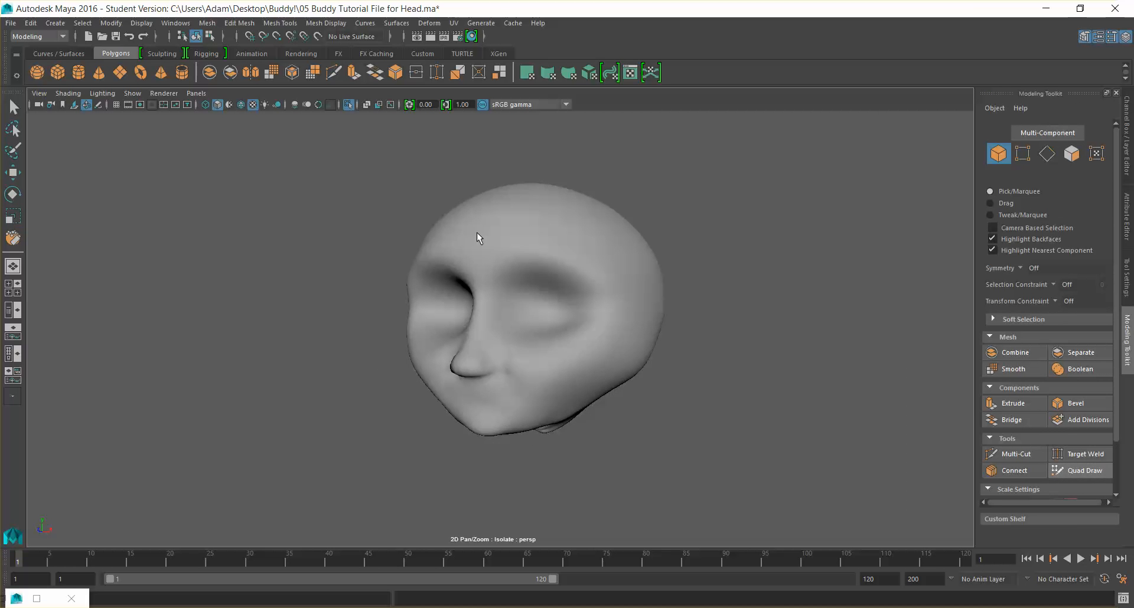
scroll(557, 249, up, 4)
mouse_move(558, 250)
alt+mouse_down()
mouse_move(584, 272)
mouse_move(577, 253)
mouse_move(519, 266)
mouse_move(543, 276)
mouse_move(543, 293)
mouse_move(578, 278)
alt+mouse_up()
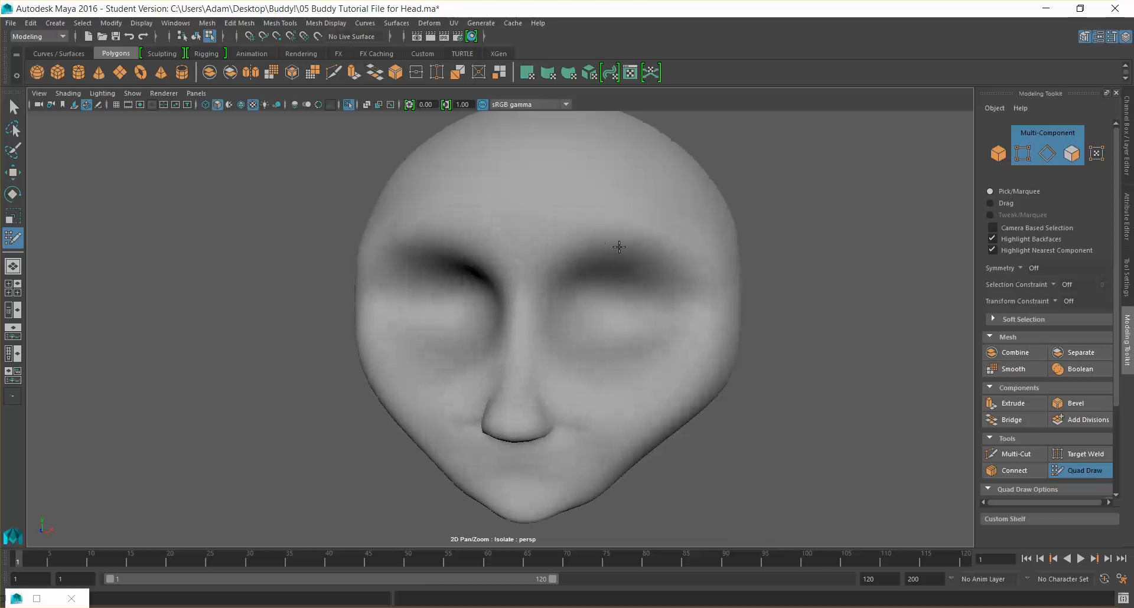
alt+drag(593, 257, 616, 256)
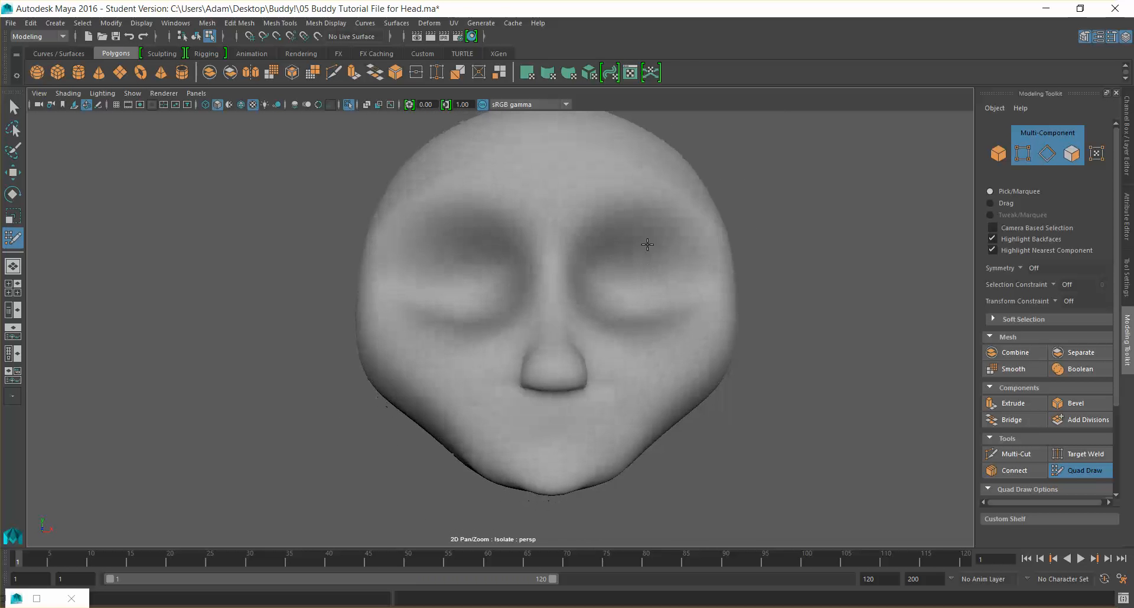
alt+middle_drag(648, 245, 623, 189)
alt+right_drag(623, 190, 619, 216)
alt+drag(625, 261, 521, 242)
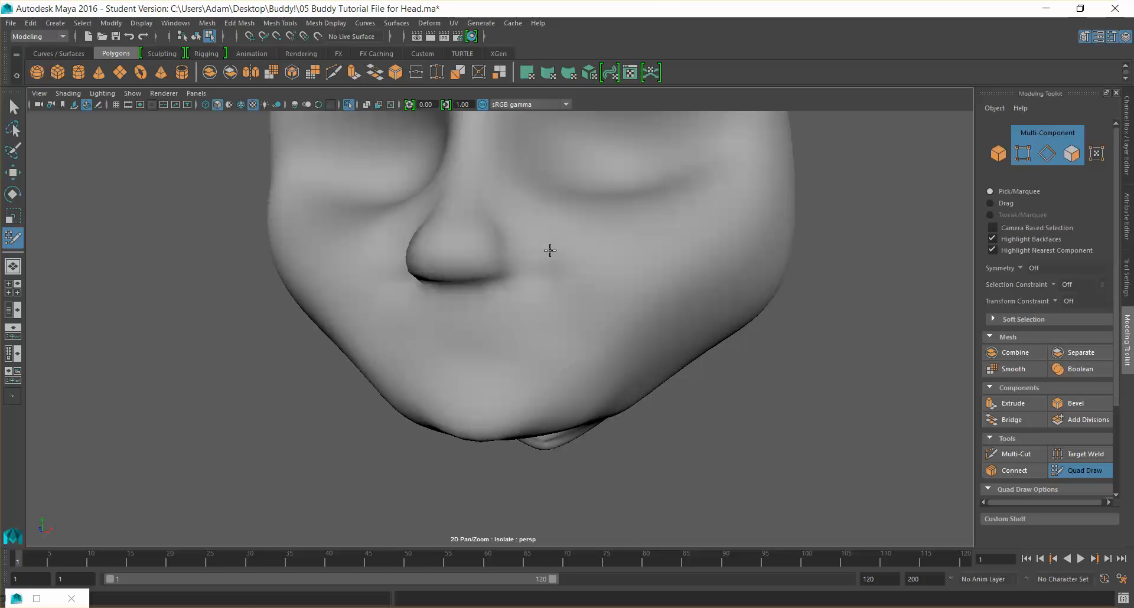
Step: Turn off the isolated view of the head and undo the last Quad Draw point
click(142, 94)
click(260, 119)
scroll(584, 282, up, 2)
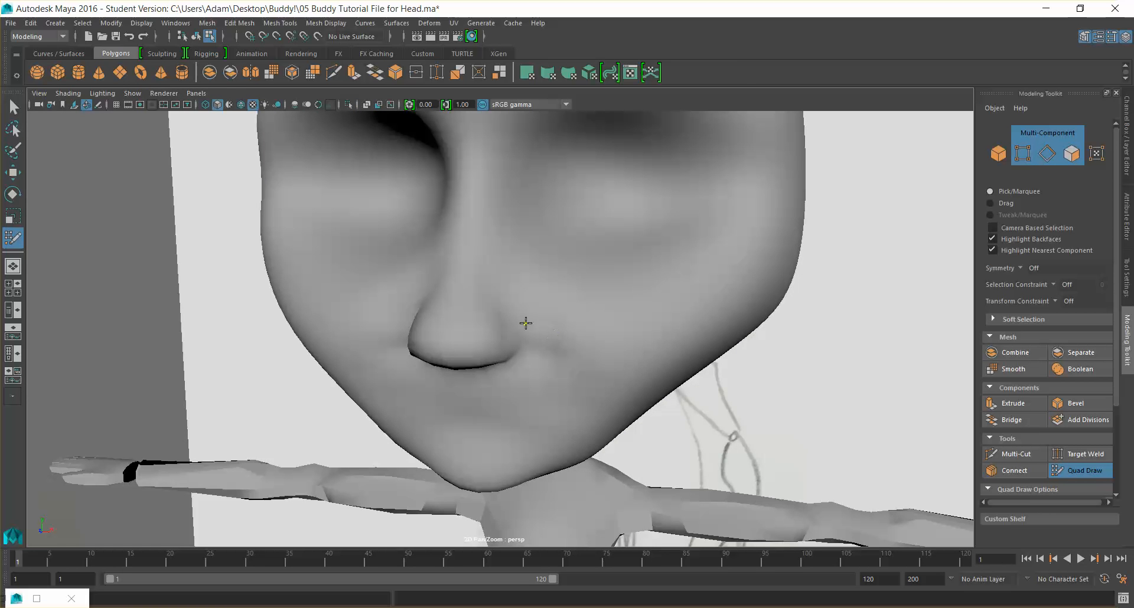
key(ctrl+z)
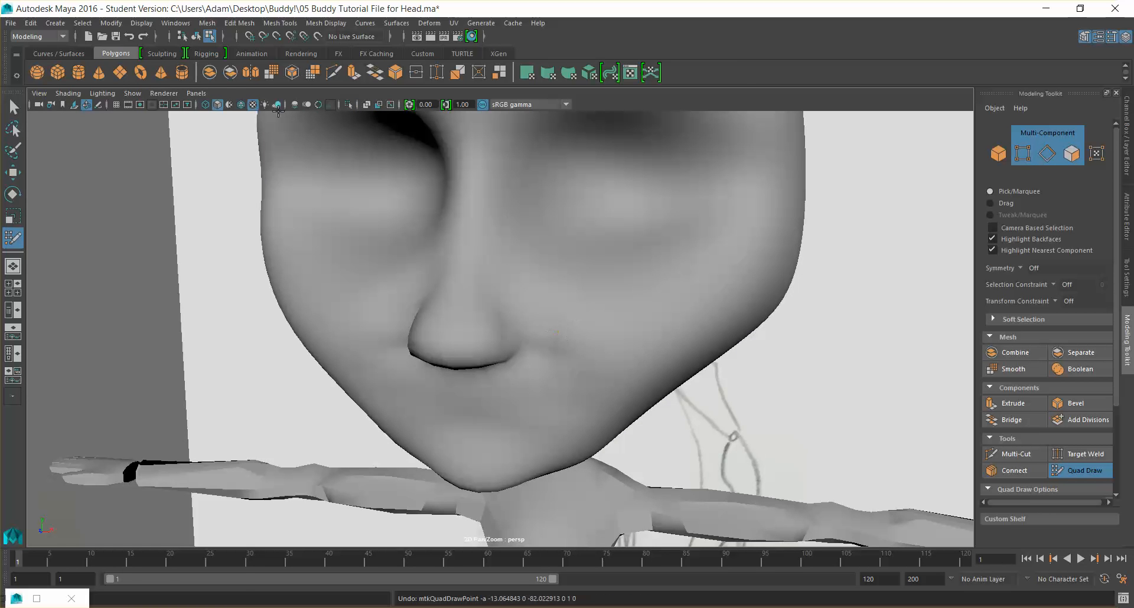
click(132, 93)
mouse_move(200, 114)
click(277, 123)
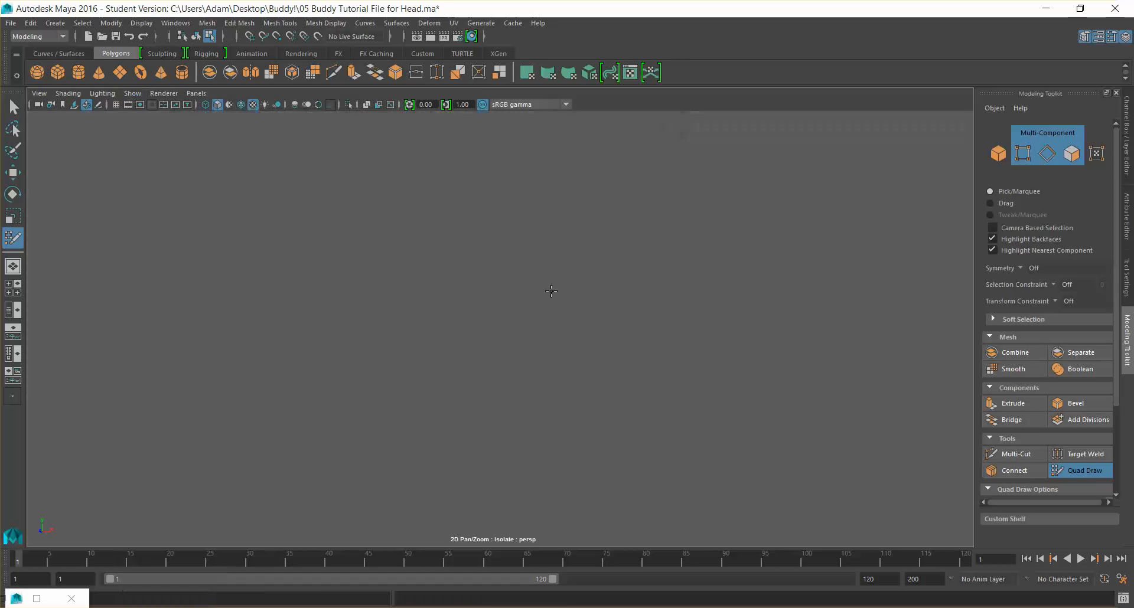
key(ctrl+1)
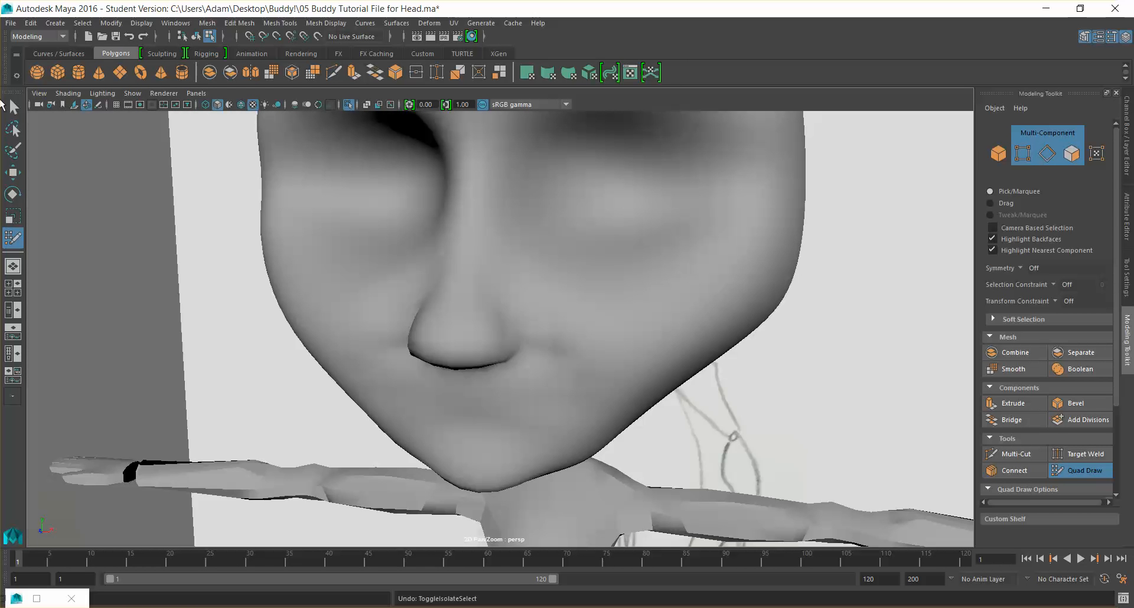
Step: Leave Quad Draw, select the head in object mode and isolate it in the view
key(q)
right_drag(336, 180, 364, 161)
click(329, 185)
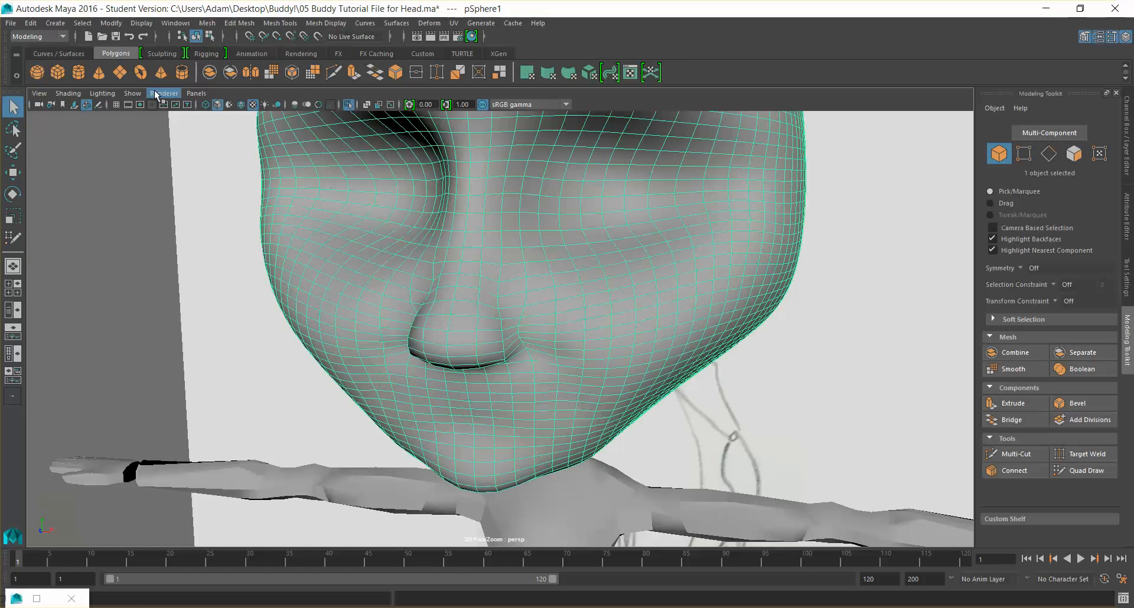
click(132, 93)
mouse_move(182, 115)
click(278, 117)
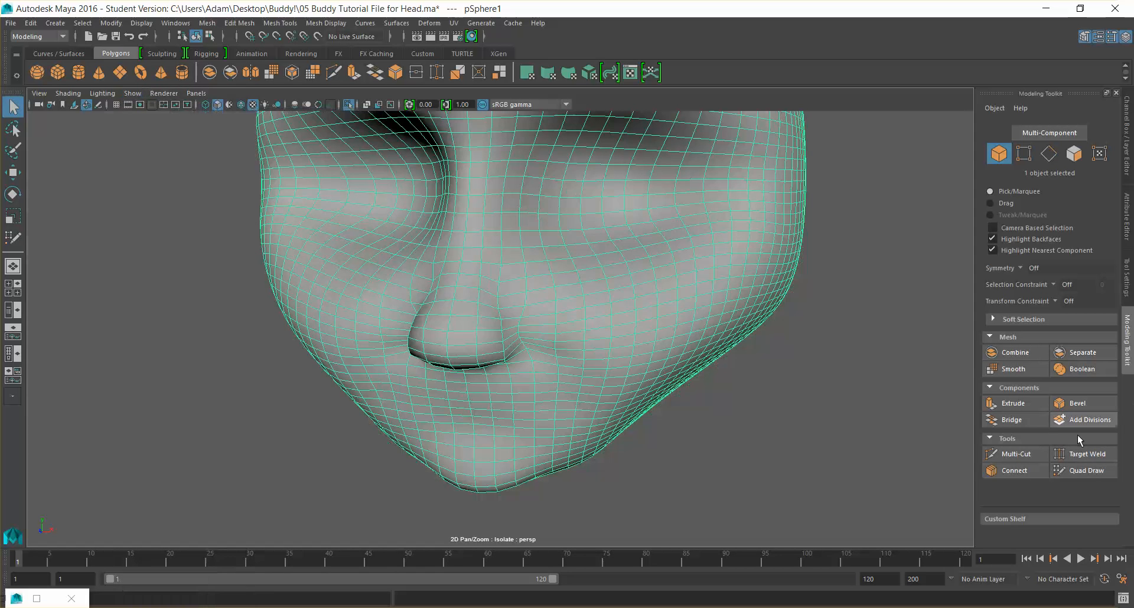
click(1080, 455)
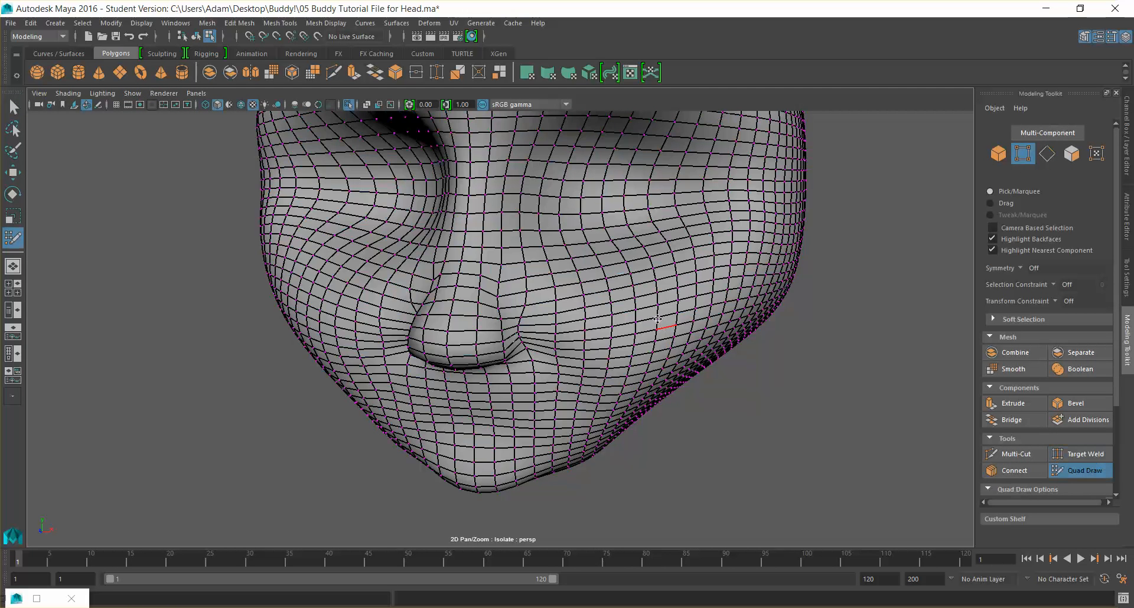
key(ctrl+z)
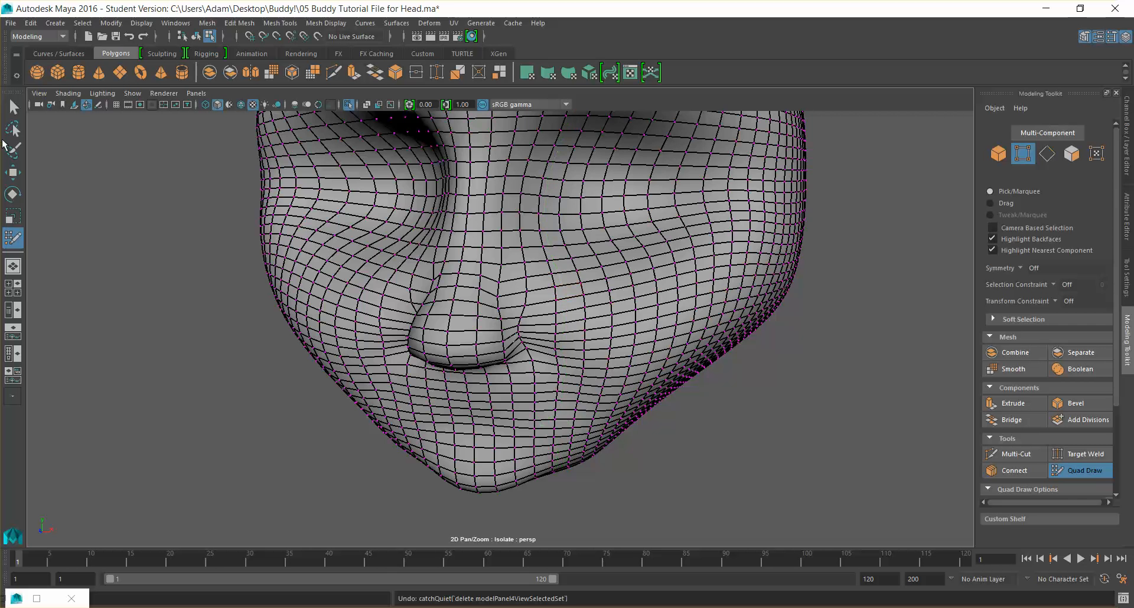
click(13, 107)
right_drag(662, 281, 693, 295)
click(694, 295)
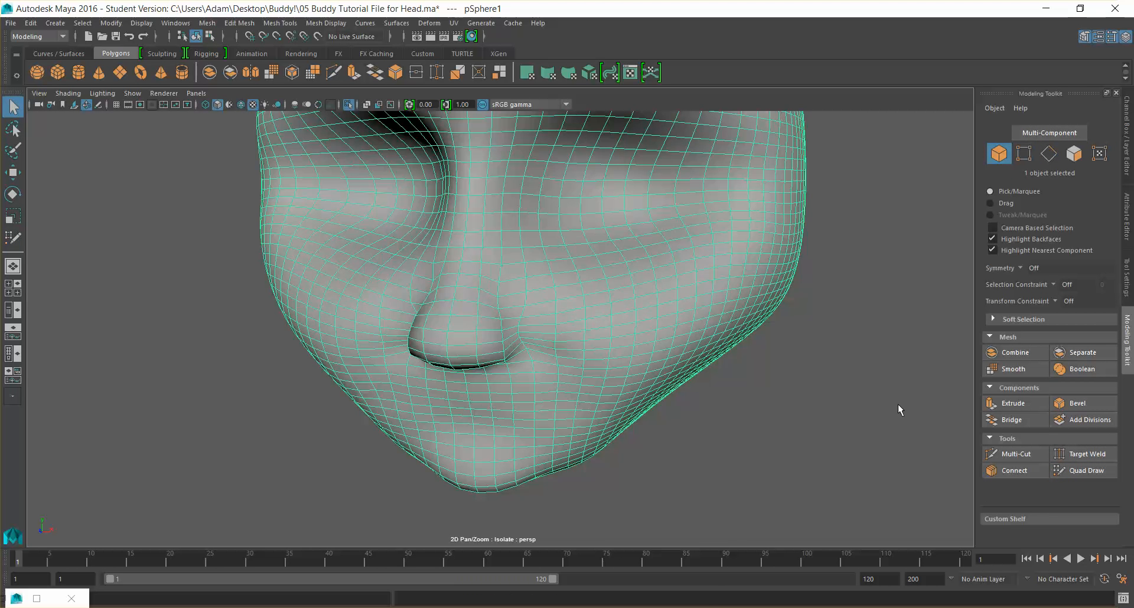
Step: Make the head a live surface and use Quad Draw to begin a strip of quads beside the nostril
click(319, 37)
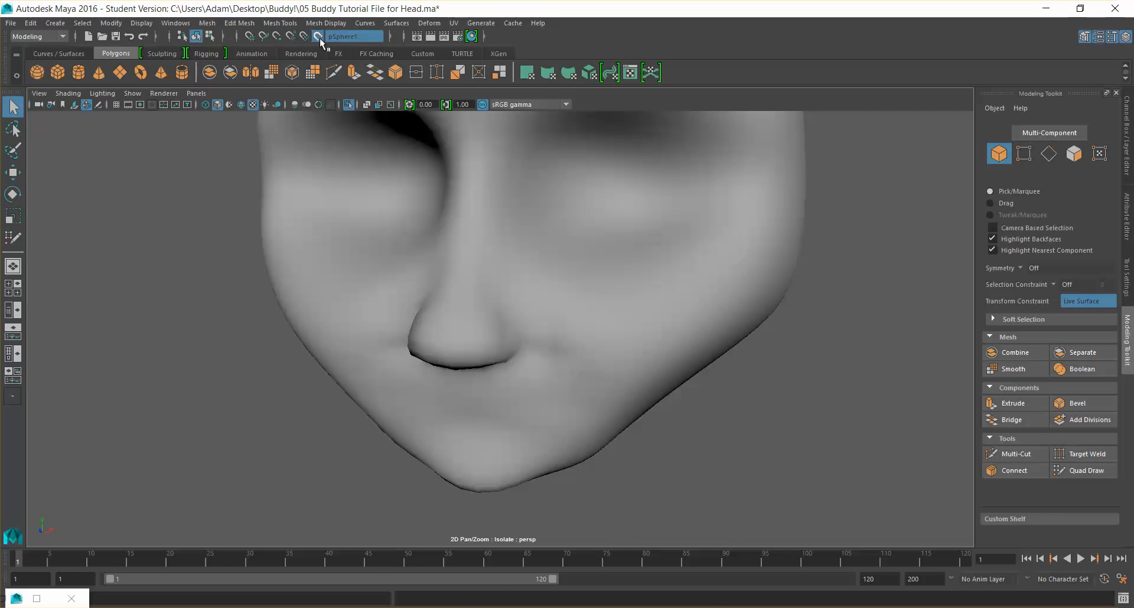
click(1086, 472)
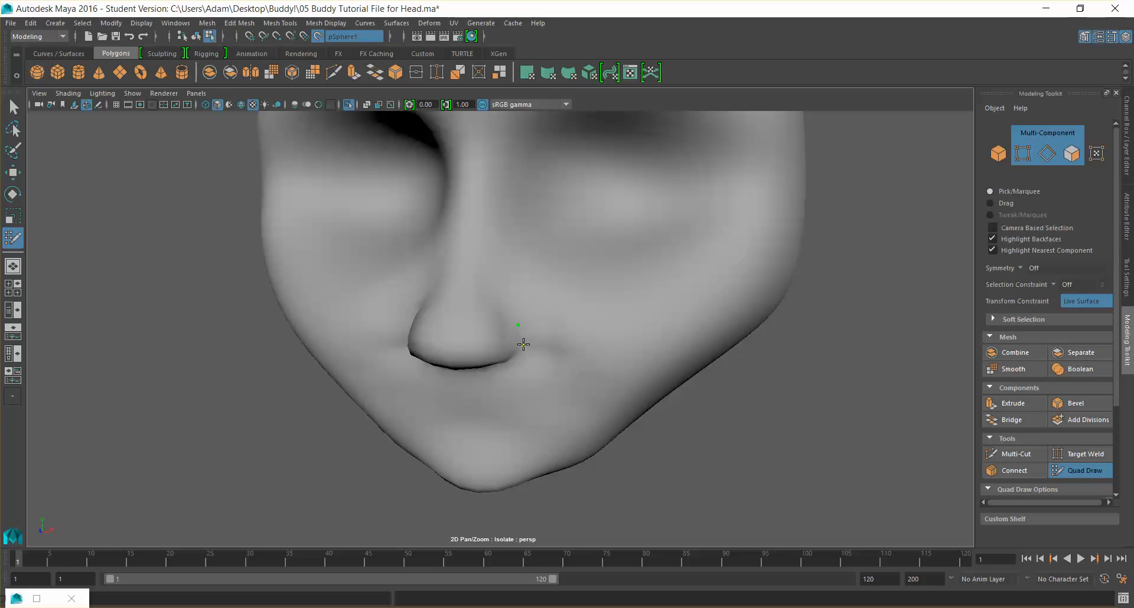
alt+drag(565, 325, 597, 314)
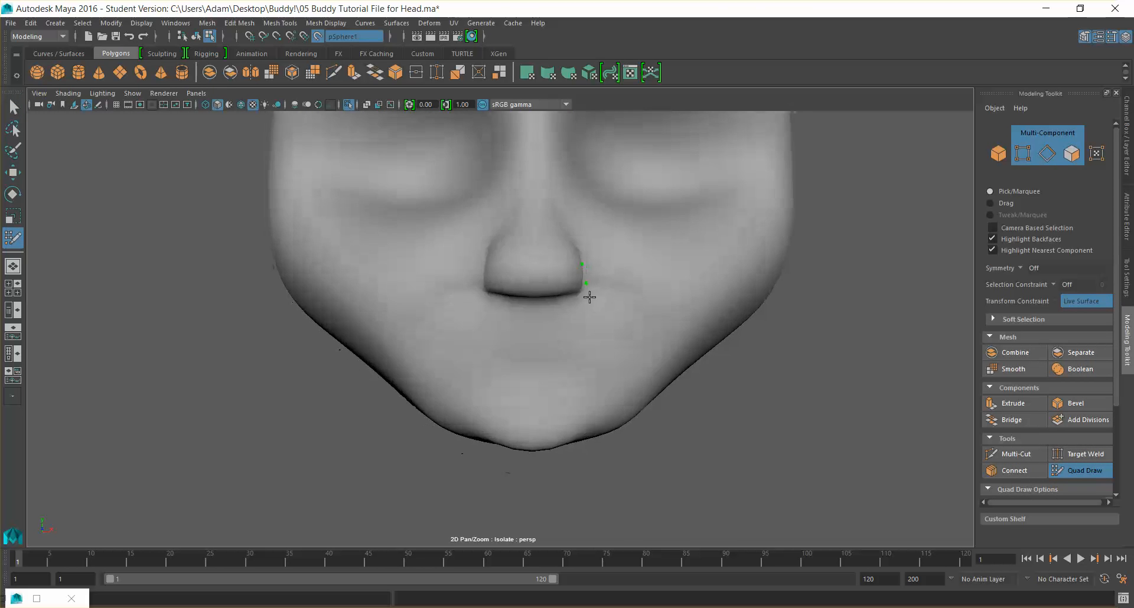
alt+drag(637, 290, 590, 285)
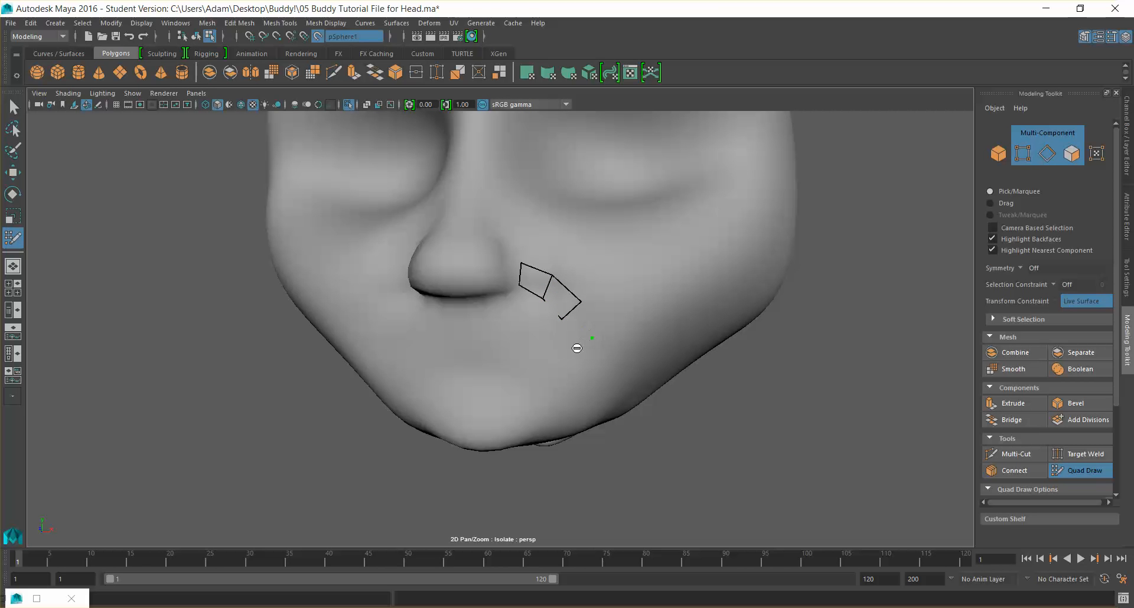
Step: Continue the Quad Draw strip with further quads down the cheek around the corner of the mouth
alt+drag(609, 339, 656, 331)
click(635, 350)
click(656, 356)
shift+click(645, 330)
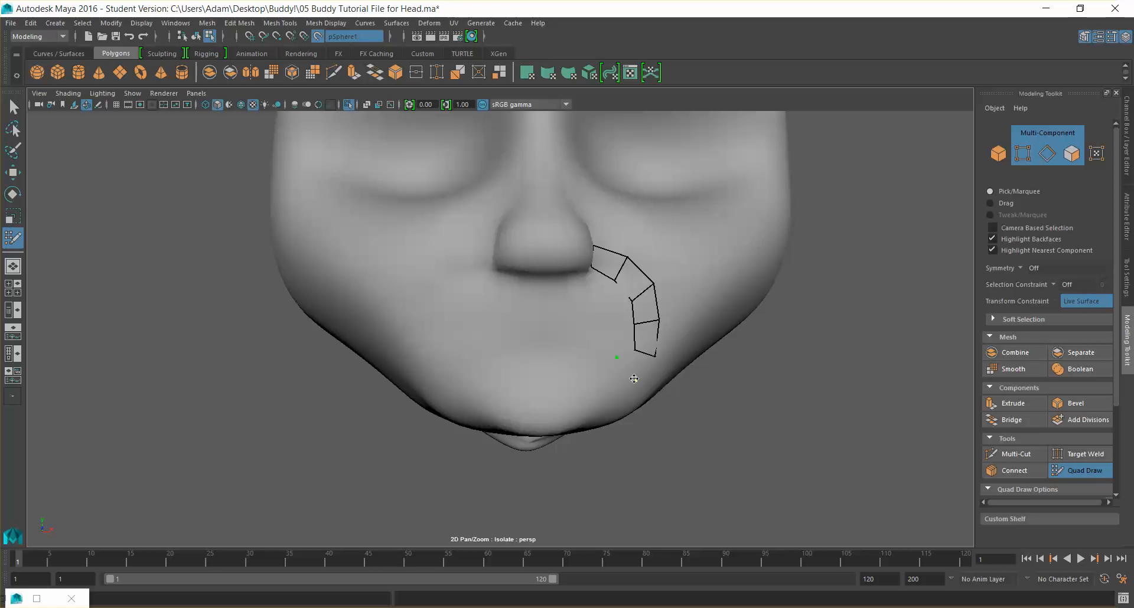
shift+click(636, 365)
Step: Undo the misplaced Quad Draw point and extend the strip with quads curving under the mouth toward the middle of the chin
alt+drag(659, 356, 633, 352)
key(ctrl+z)
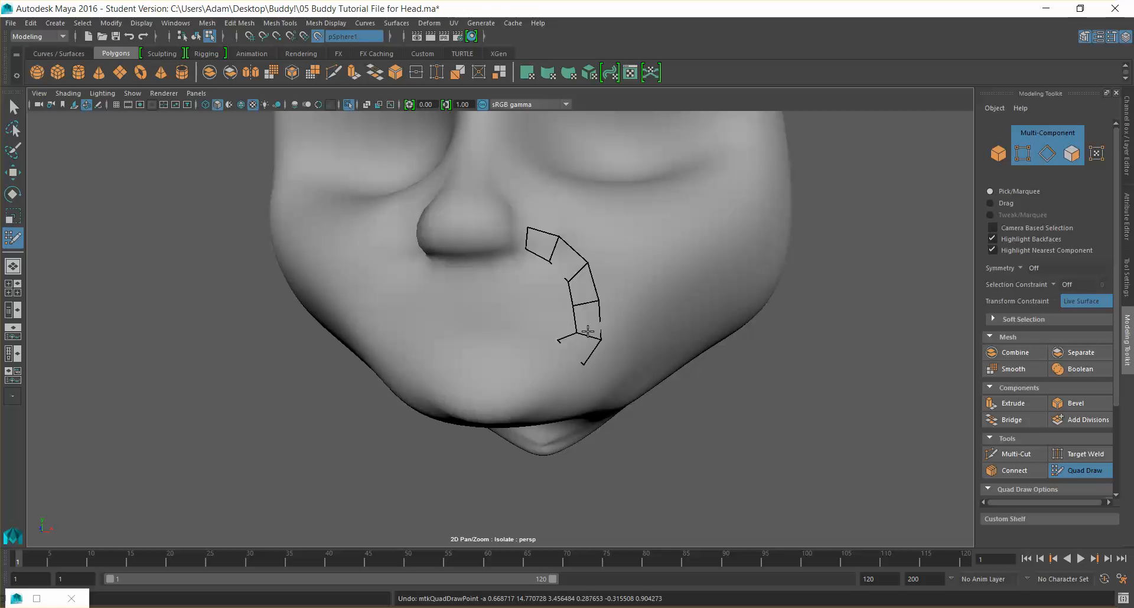
mouse_move(564, 349)
alt+mouse_down()
mouse_move(582, 347)
mouse_move(561, 343)
alt+mouse_up()
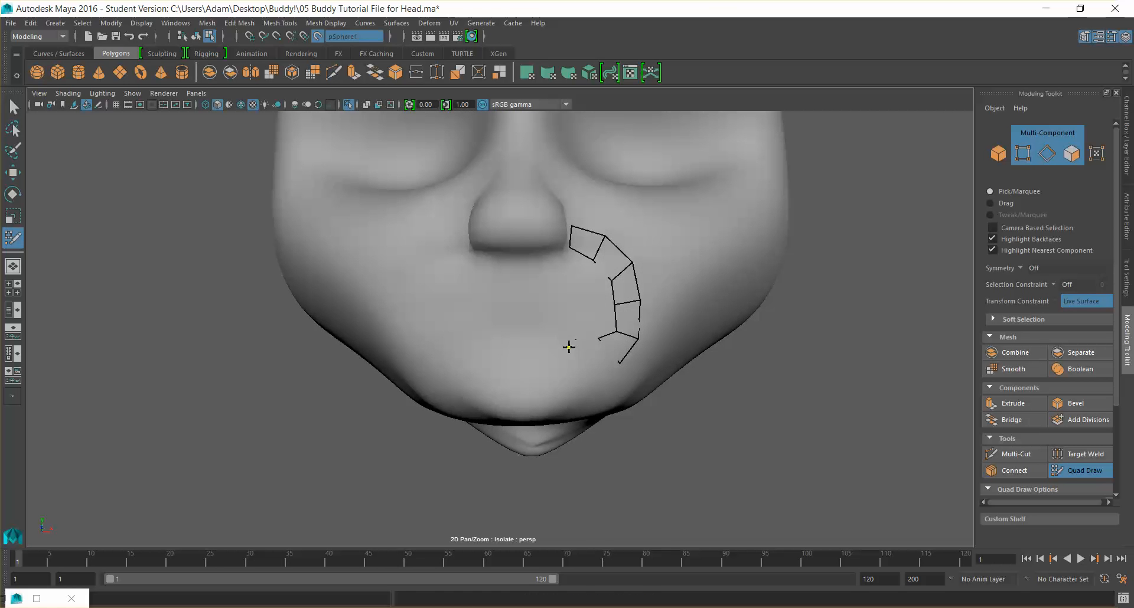
click(582, 371)
shift+click(590, 359)
click(538, 354)
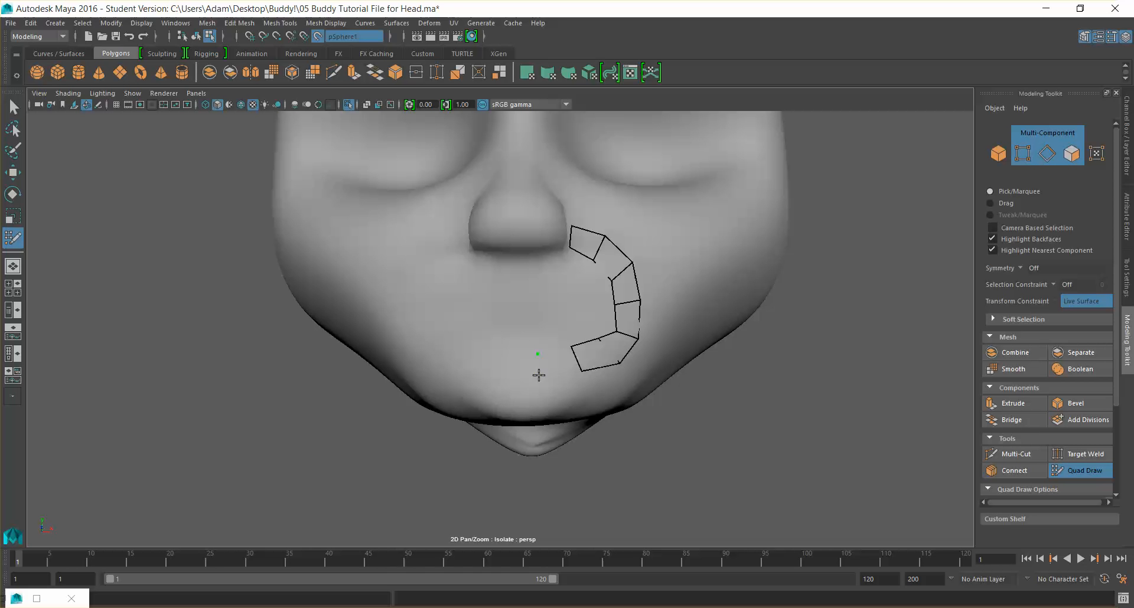
shift+click(564, 362)
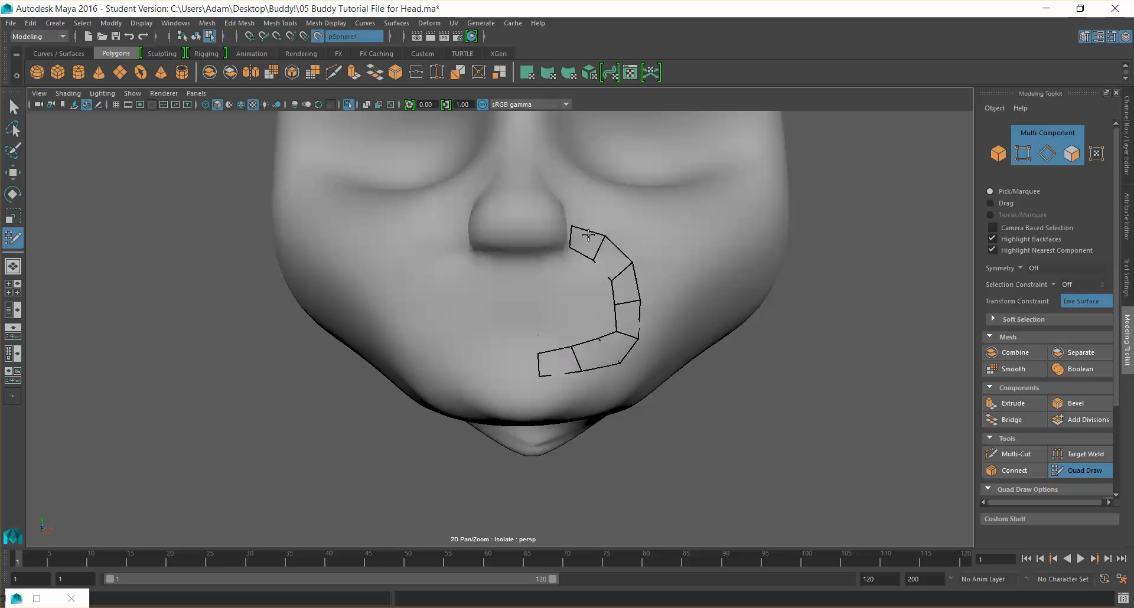
Step: Turn off the isolated view so the body and reference drawings are displayed around the head again
mouse_move(605, 317)
alt+mouse_down()
mouse_move(583, 332)
mouse_move(592, 322)
mouse_move(535, 327)
alt+mouse_up()
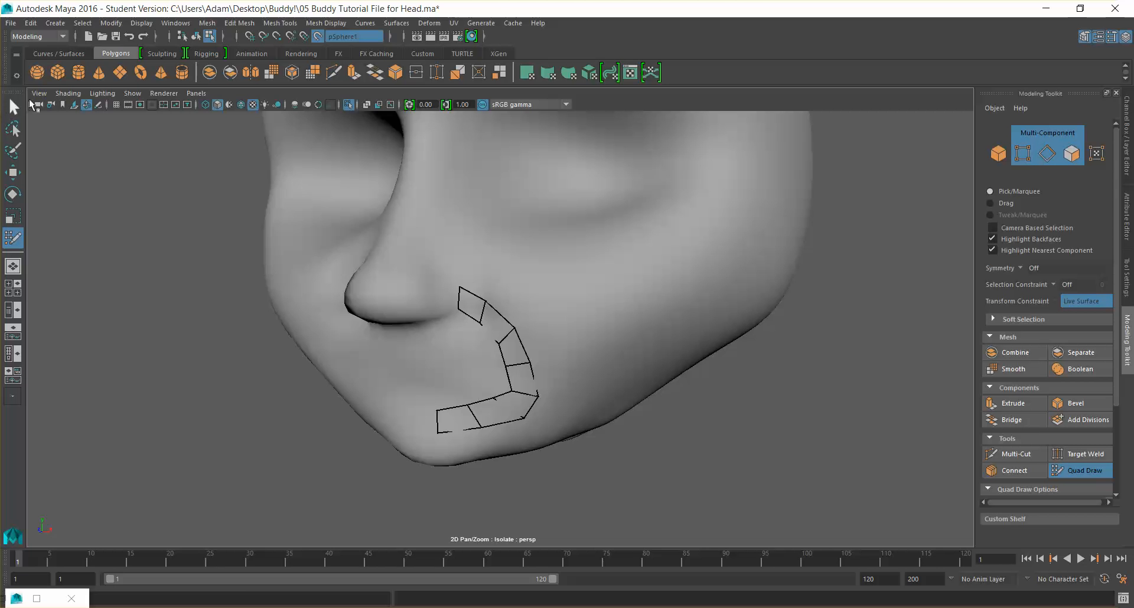
click(133, 94)
mouse_move(161, 114)
click(283, 123)
mouse_move(531, 314)
alt+mouse_down()
mouse_move(611, 317)
mouse_move(577, 282)
mouse_move(611, 344)
alt+mouse_up()
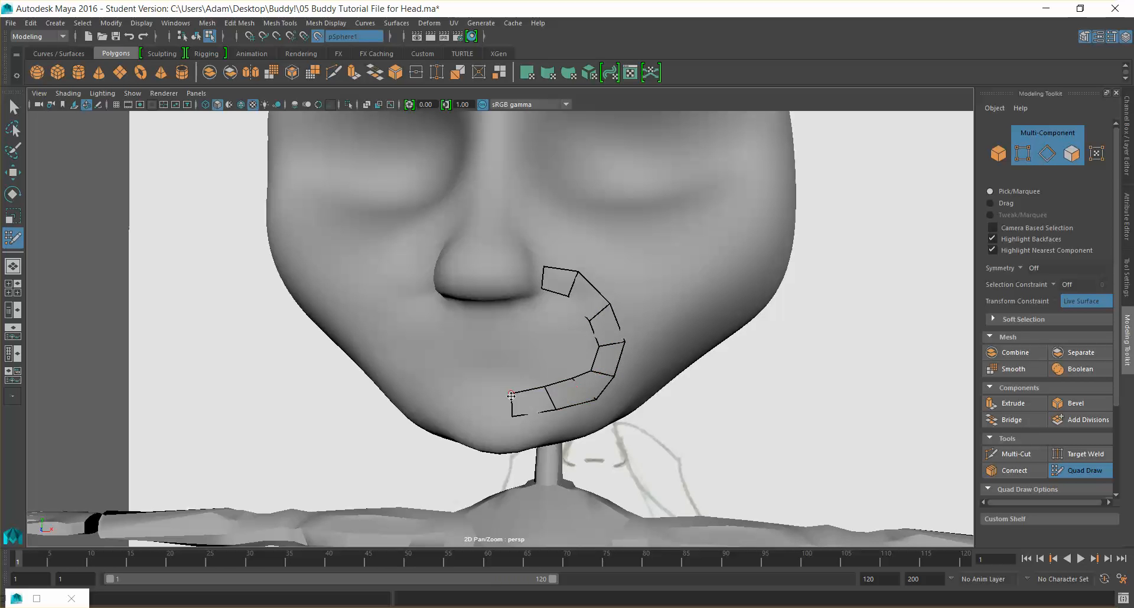
Step: Add a quad extending the strip to the face's centre line and slide the edges below the mouth corner toward the chin
mouse_move(521, 403)
alt+mouse_down()
mouse_move(579, 386)
mouse_move(568, 381)
mouse_move(572, 406)
mouse_move(568, 384)
mouse_move(612, 388)
mouse_move(601, 402)
alt+mouse_up()
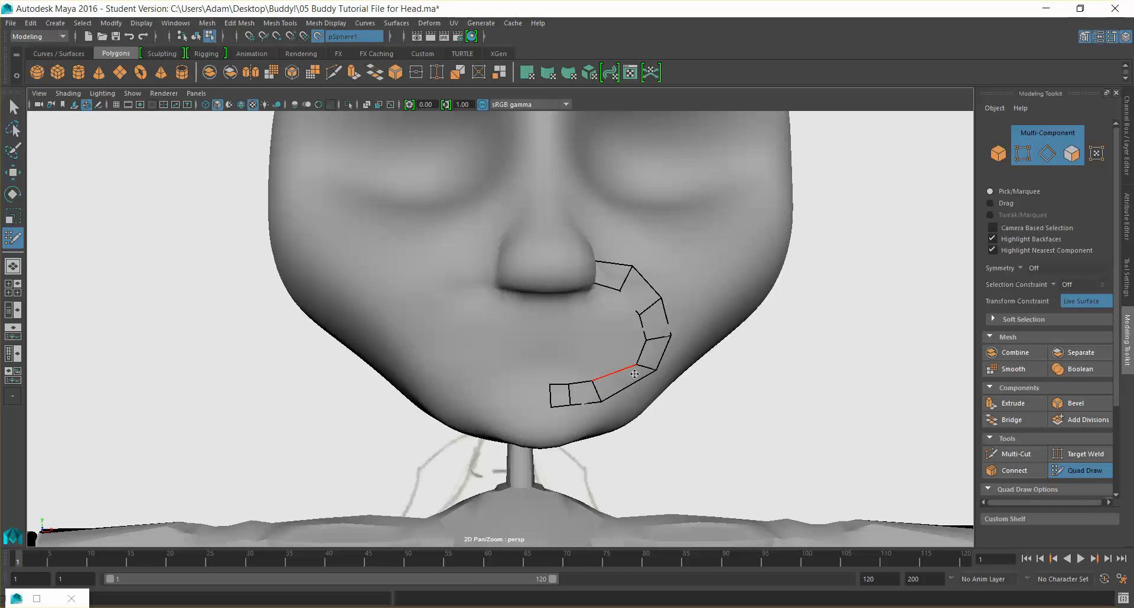
mouse_move(653, 370)
mouse_down()
mouse_move(633, 389)
mouse_move(619, 375)
mouse_up()
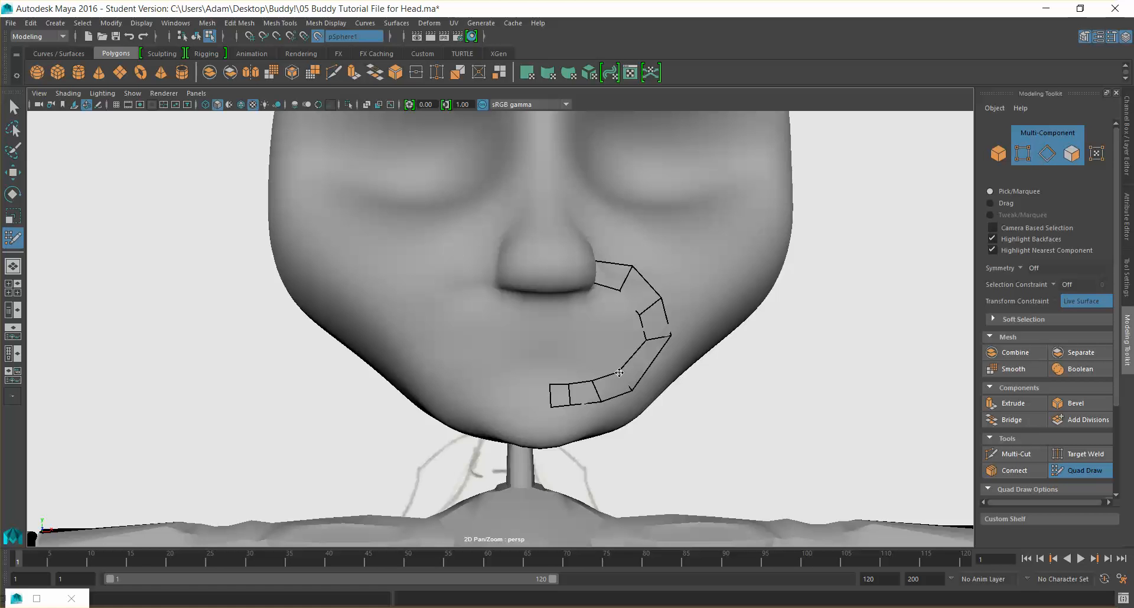
mouse_move(646, 340)
mouse_down()
mouse_move(628, 363)
mouse_move(659, 352)
mouse_move(643, 362)
mouse_up()
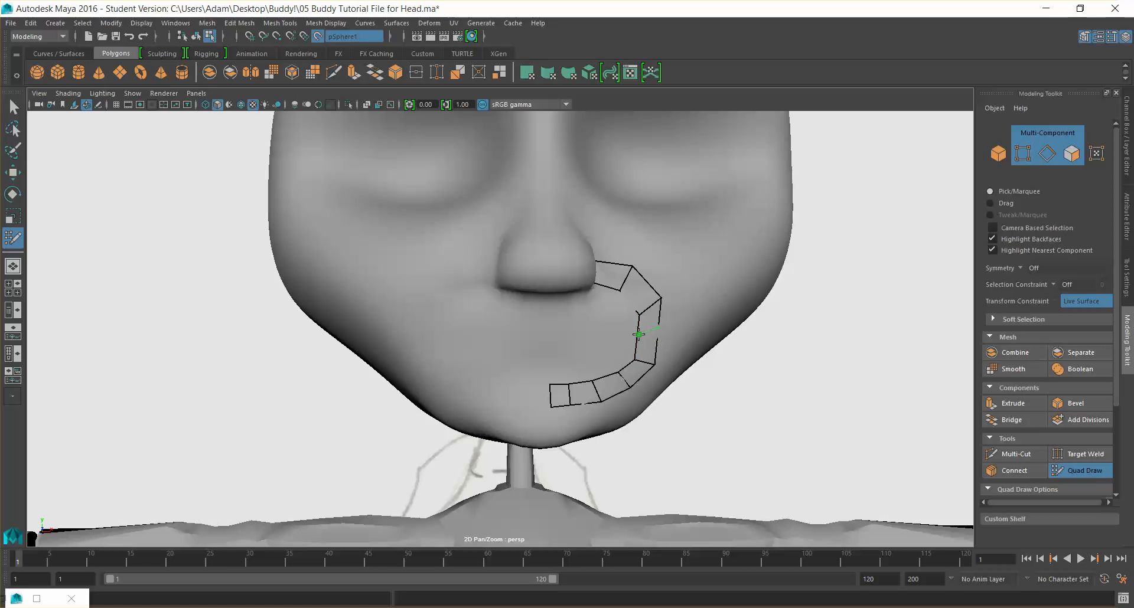
Step: Add cross edges to the Quad Draw strip beside the mouth corner and shift its vertices out onto the cheek
drag(654, 334, 660, 333)
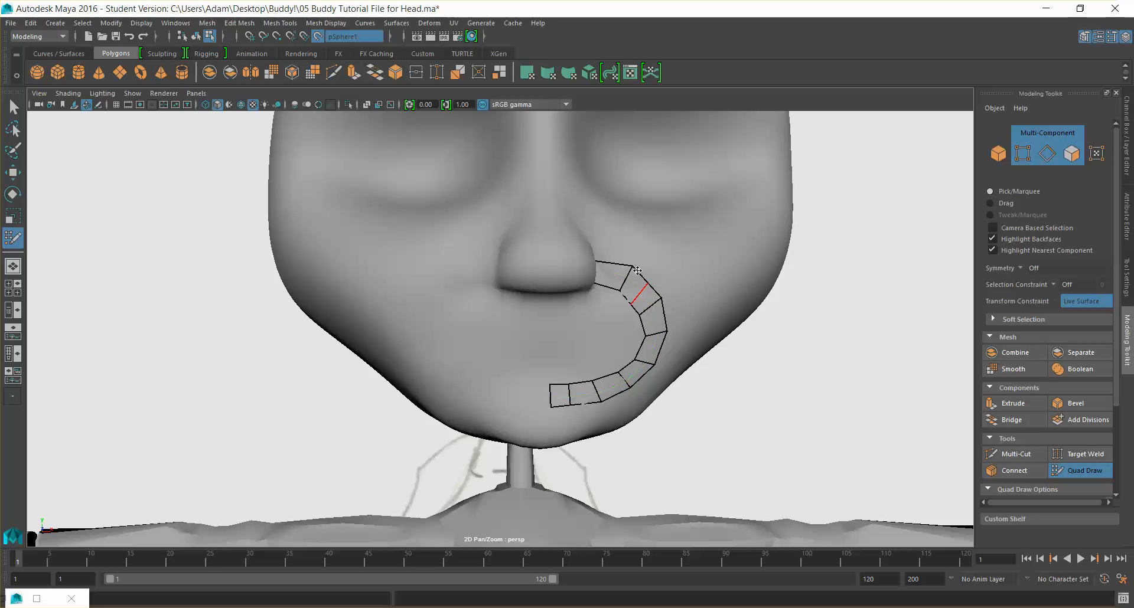
ctrl+shift+click(617, 272)
mouse_move(711, 309)
alt+mouse_down()
mouse_move(647, 327)
mouse_move(608, 309)
mouse_move(691, 311)
alt+mouse_up()
mouse_move(568, 275)
mouse_down()
mouse_move(561, 269)
mouse_move(651, 291)
mouse_up()
drag(422, 306, 425, 311)
drag(426, 304, 426, 303)
alt+drag(557, 354, 571, 352)
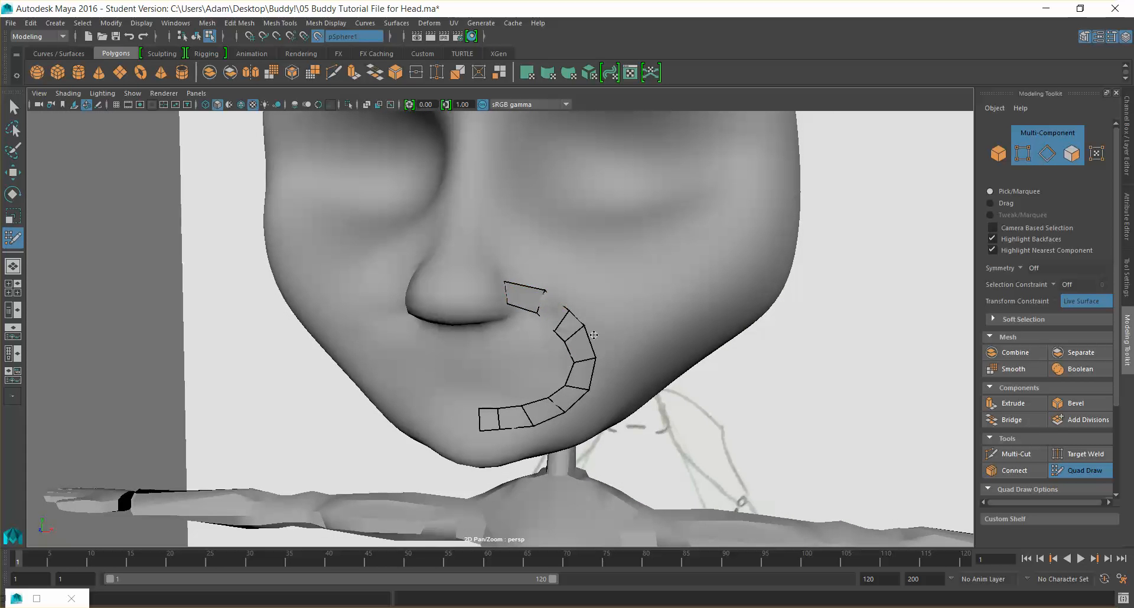
alt+drag(589, 378, 663, 379)
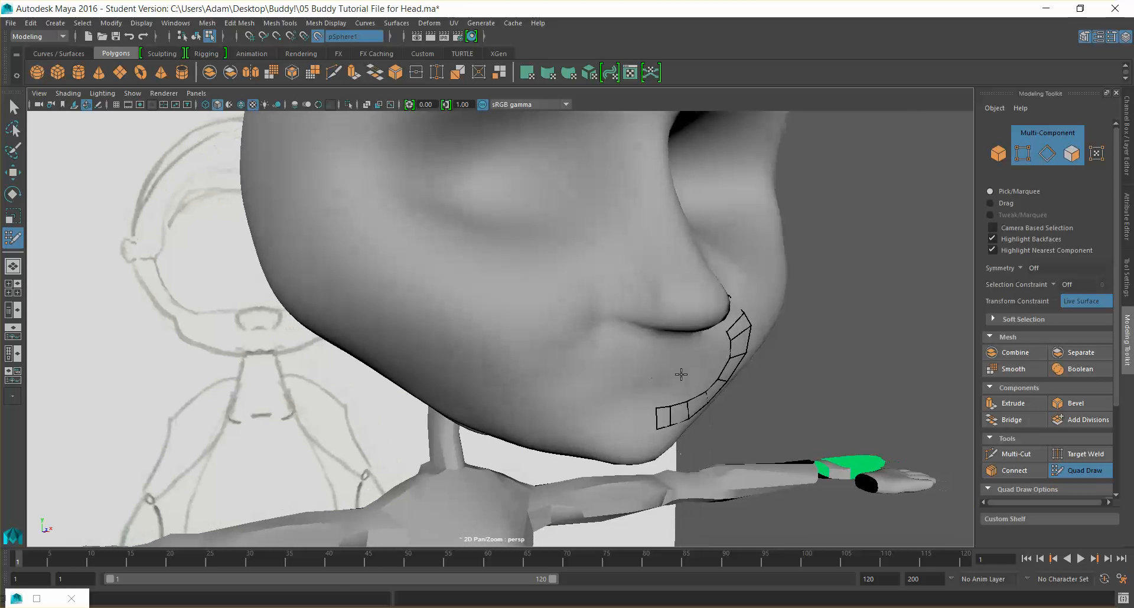
alt+drag(756, 346, 614, 323)
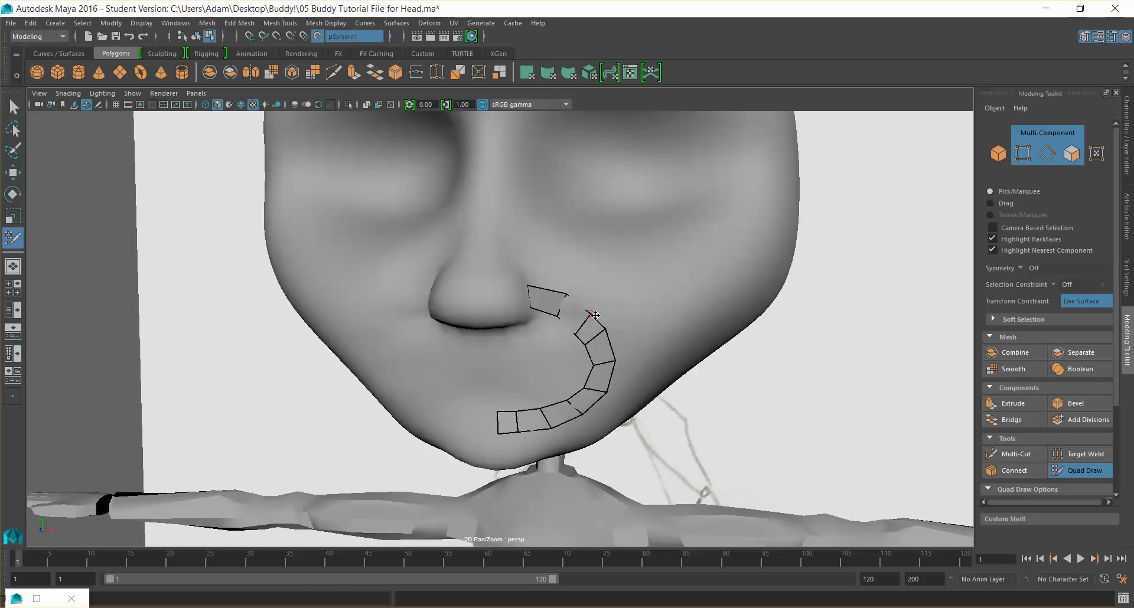
Step: Place paired Quad Draw points over the upper lid and down around the outer corner of the eye
alt+drag(610, 289, 535, 201)
scroll(620, 294, down, 2)
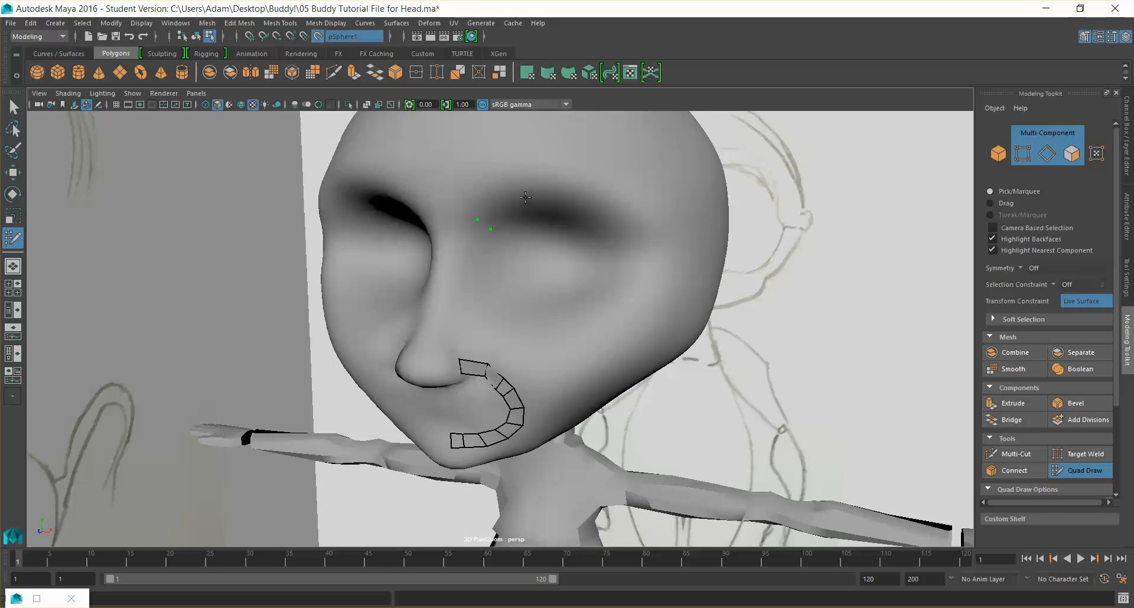
alt+drag(525, 197, 558, 184)
alt+drag(597, 236, 612, 243)
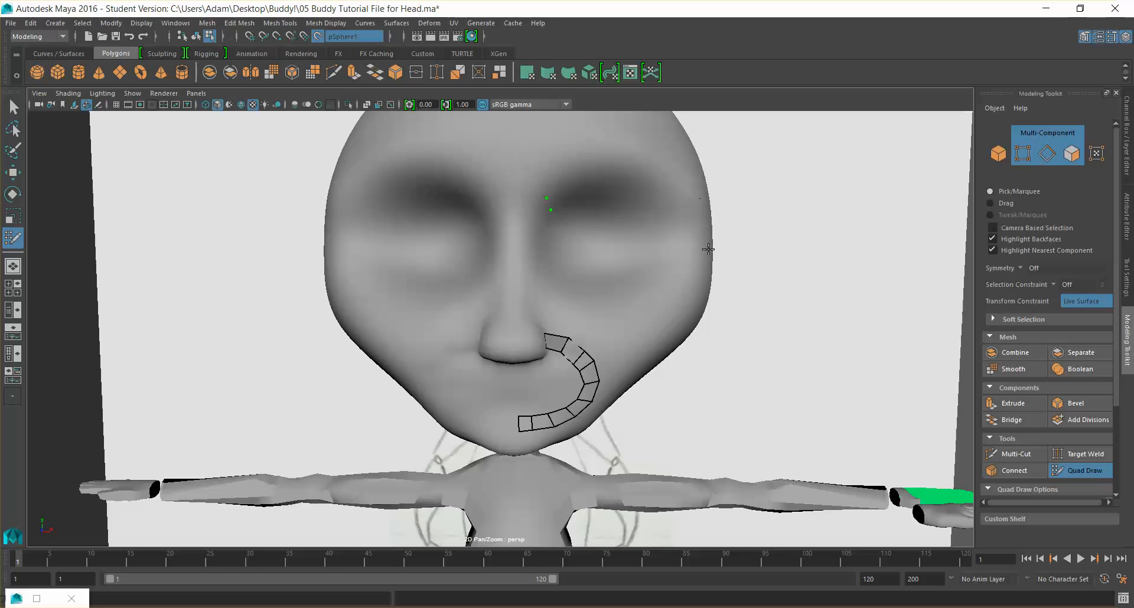
alt+drag(513, 170, 543, 168)
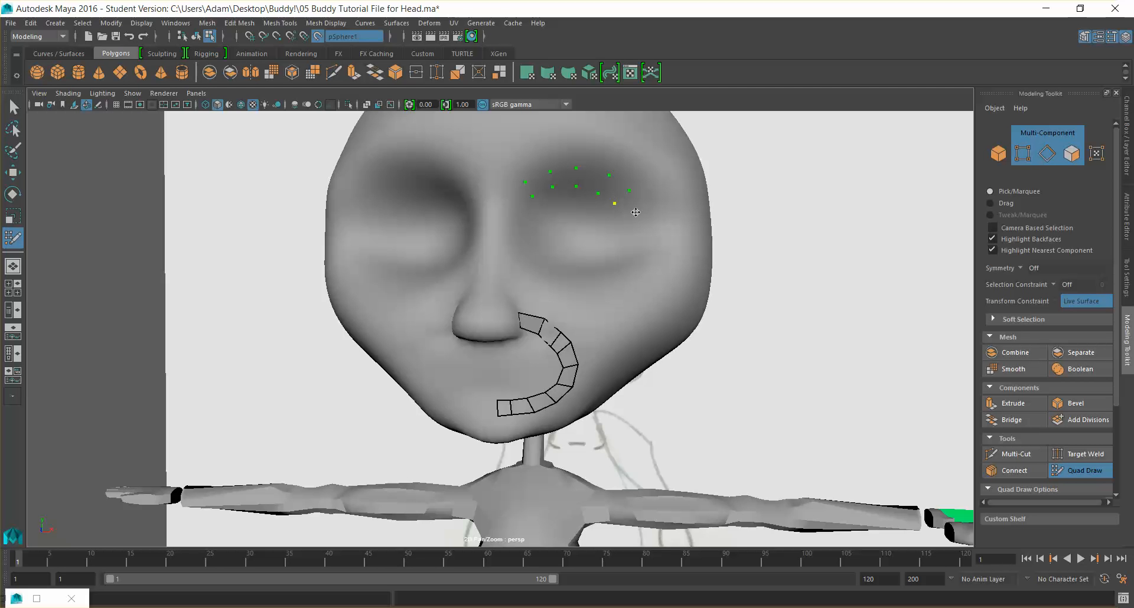
click(644, 234)
mouse_move(631, 264)
alt+mouse_down()
mouse_move(657, 278)
mouse_move(625, 284)
mouse_move(534, 263)
alt+mouse_up()
click(671, 278)
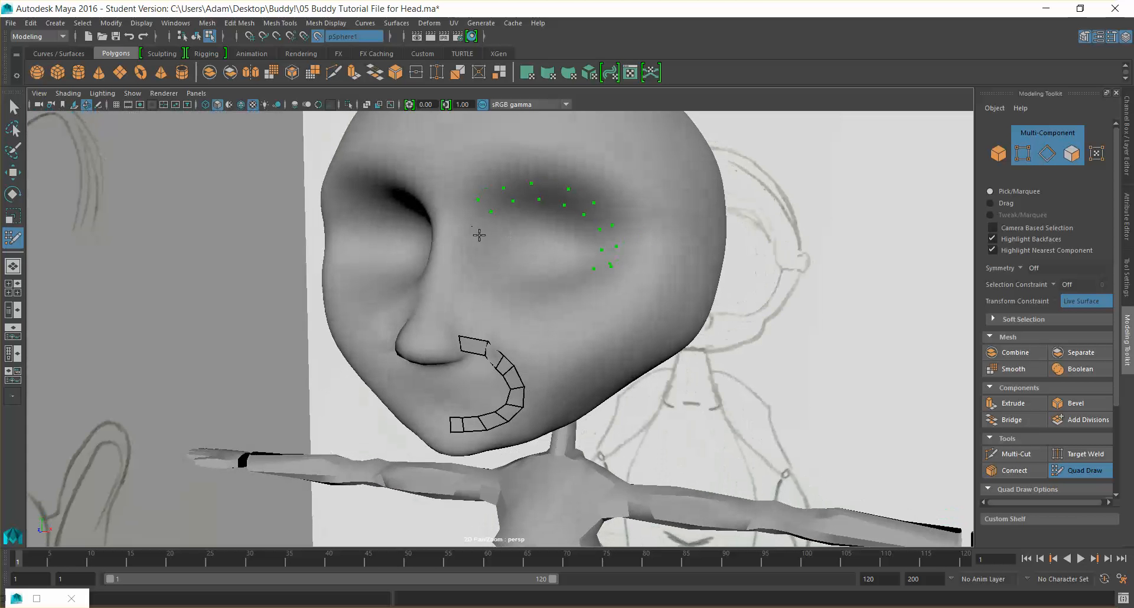
Step: Fill the paired points above the eye with quads from the inner corner around to the outer corner
shift+click(496, 199)
shift+click(521, 191)
shift+click(551, 192)
shift+click(579, 201)
shift+click(606, 219)
shift+click(608, 238)
shift+click(603, 257)
Step: Extend the eye strip with quads down the inner corner beside the nose
mouse_move(604, 270)
alt+mouse_down()
mouse_move(575, 248)
mouse_move(490, 227)
alt+mouse_up()
click(521, 228)
shift+click(474, 220)
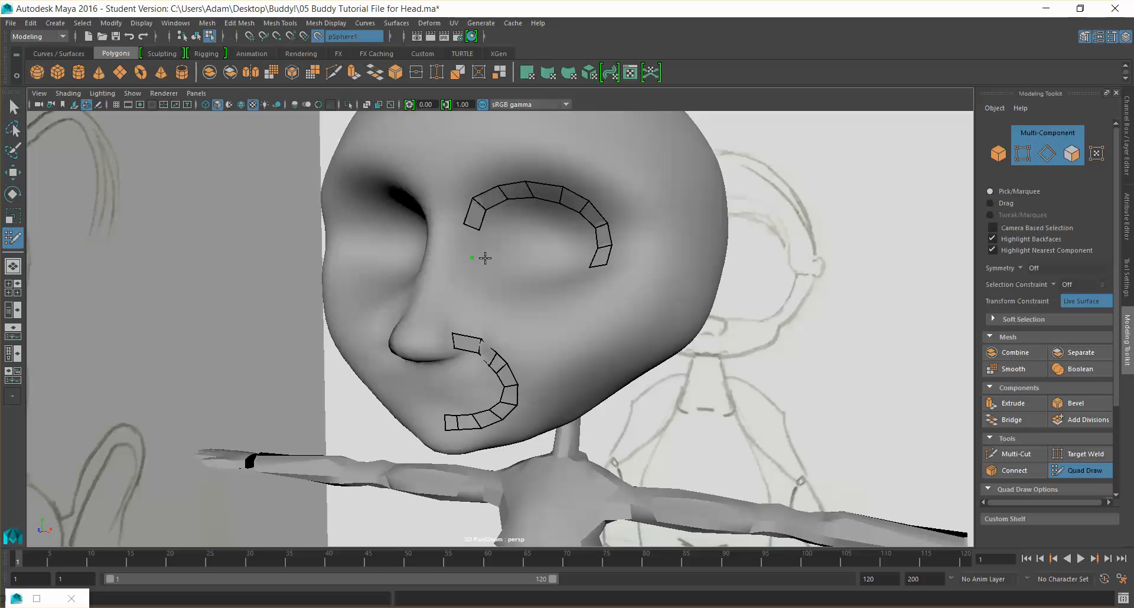
shift+click(477, 242)
drag(477, 254, 475, 257)
shift+click(484, 270)
Step: Continue the eye strip with quads along the lower lid toward the outer corner
alt+drag(508, 294, 519, 374)
click(528, 367)
click(523, 380)
shift+click(554, 367)
alt+drag(597, 367, 678, 349)
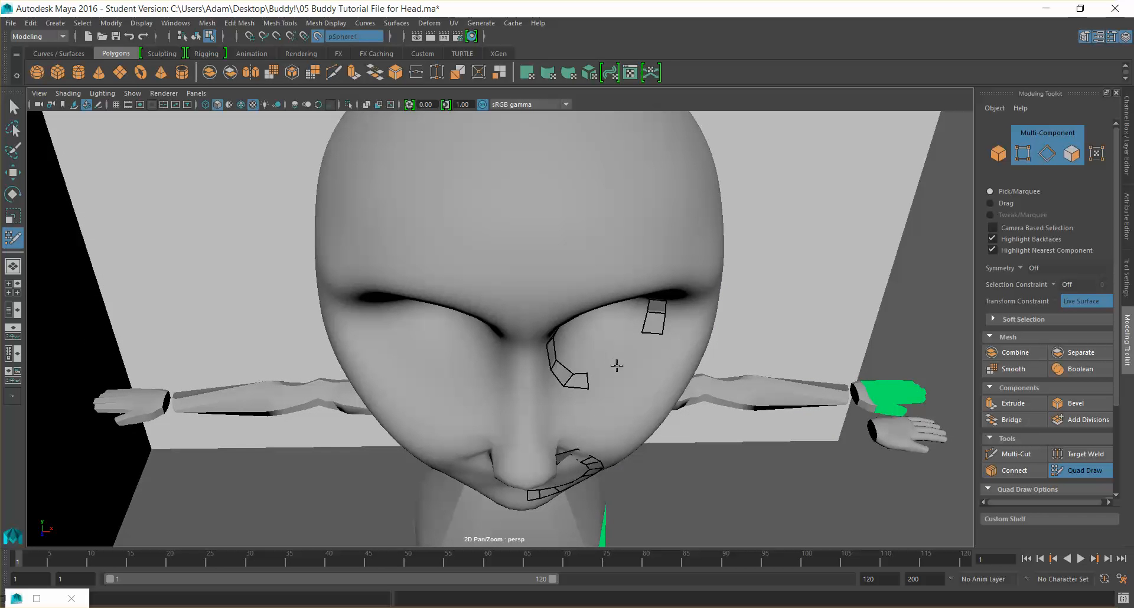
click(622, 383)
shift+click(609, 376)
shift+click(627, 370)
mouse_move(638, 366)
mouse_down()
mouse_move(663, 341)
mouse_move(673, 359)
mouse_up()
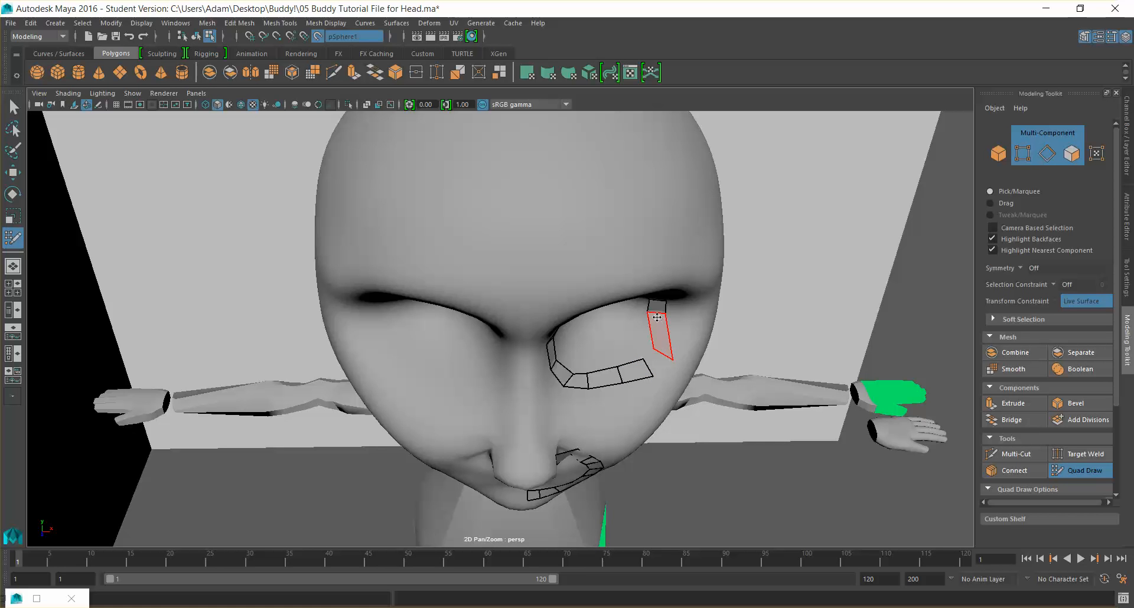
Step: Close the loop around the eye by joining the lower-lid strip to the outer-corner strip with a quad
mouse_move(657, 312)
mouse_down()
mouse_move(676, 318)
mouse_move(652, 257)
mouse_move(731, 274)
mouse_move(670, 214)
mouse_move(666, 195)
mouse_move(676, 190)
mouse_move(660, 174)
mouse_move(369, 198)
mouse_move(501, 247)
mouse_move(506, 321)
mouse_up()
ctrl+click(652, 256)
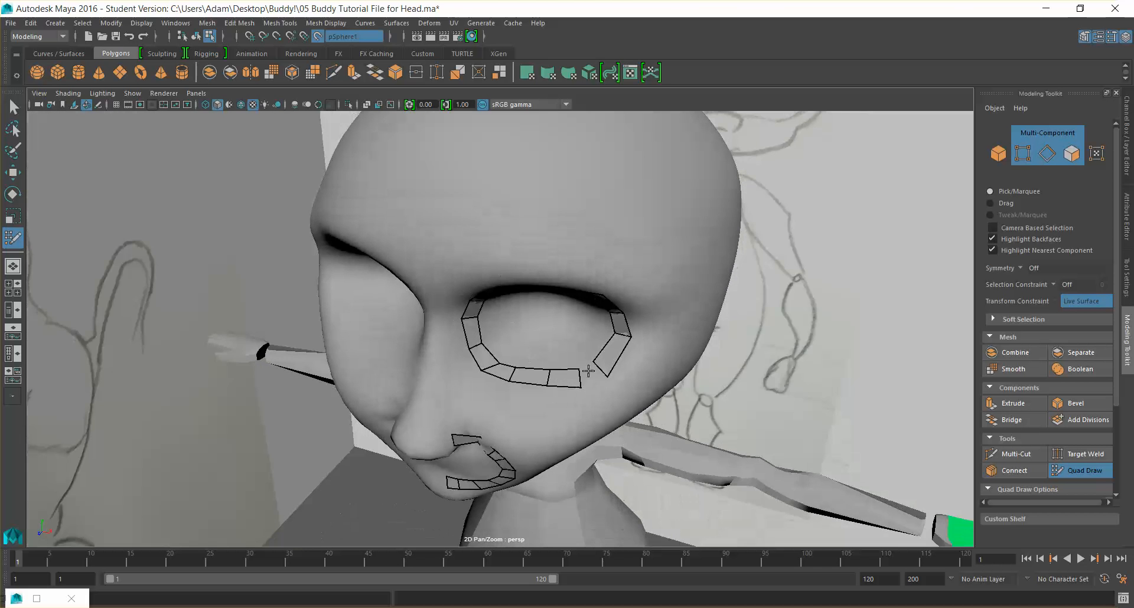
shift+click(591, 378)
mouse_move(573, 377)
mouse_down()
mouse_move(643, 327)
mouse_move(624, 326)
mouse_up()
Step: Even out the eye loop by sliding its vertices at the inner corner and lower outer corner
mouse_move(554, 205)
alt+mouse_down()
mouse_move(562, 240)
mouse_move(610, 260)
mouse_move(440, 306)
mouse_move(502, 283)
mouse_move(539, 206)
alt+mouse_up()
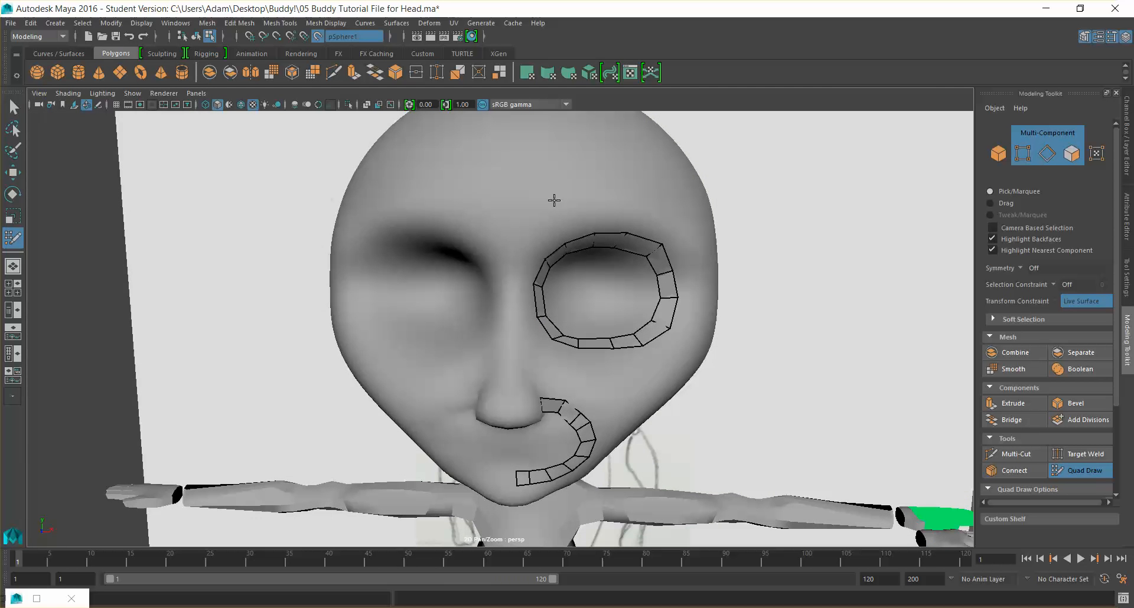
mouse_move(665, 267)
alt+mouse_down()
mouse_move(537, 271)
mouse_move(652, 265)
mouse_move(643, 248)
alt+mouse_up()
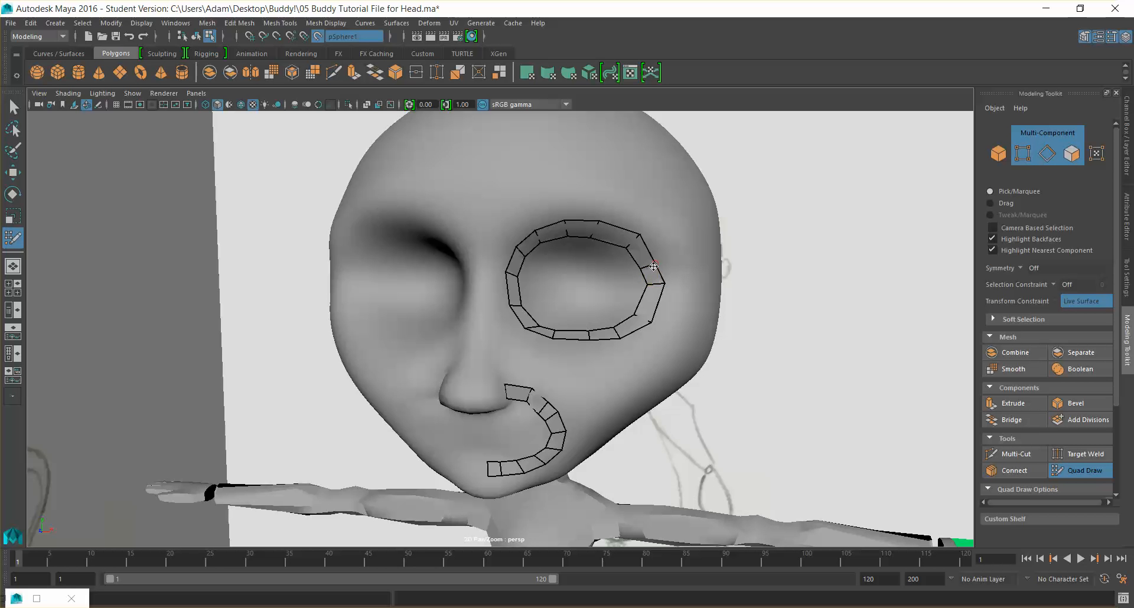
alt+drag(614, 242, 617, 299)
scroll(582, 324, up, 1)
scroll(617, 299, down, 1)
scroll(617, 299, up, 1)
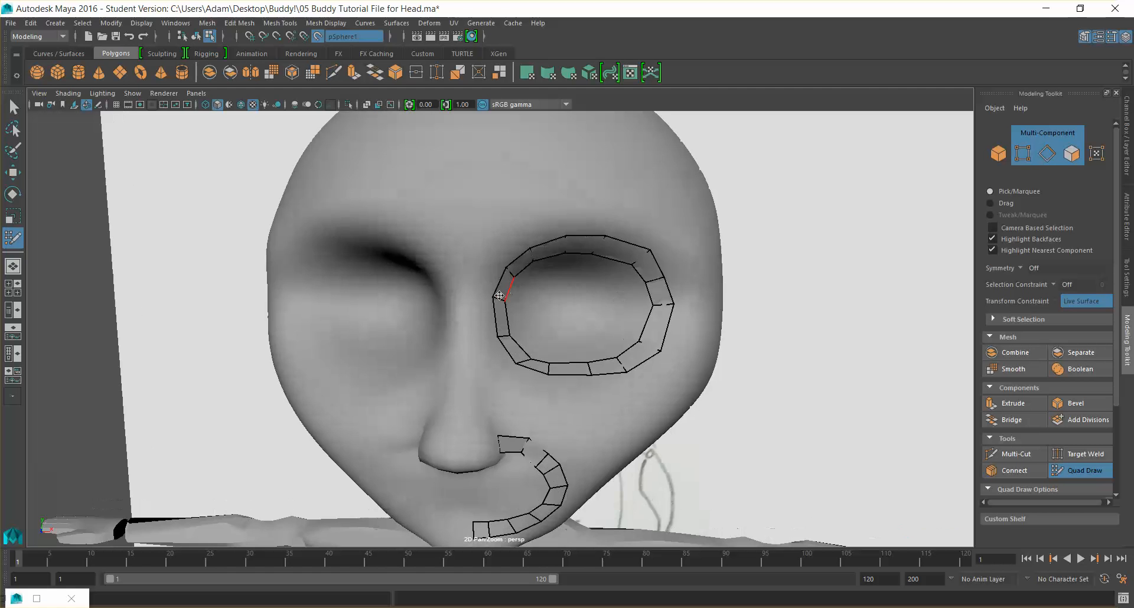
drag(499, 296, 499, 305)
drag(498, 304, 499, 308)
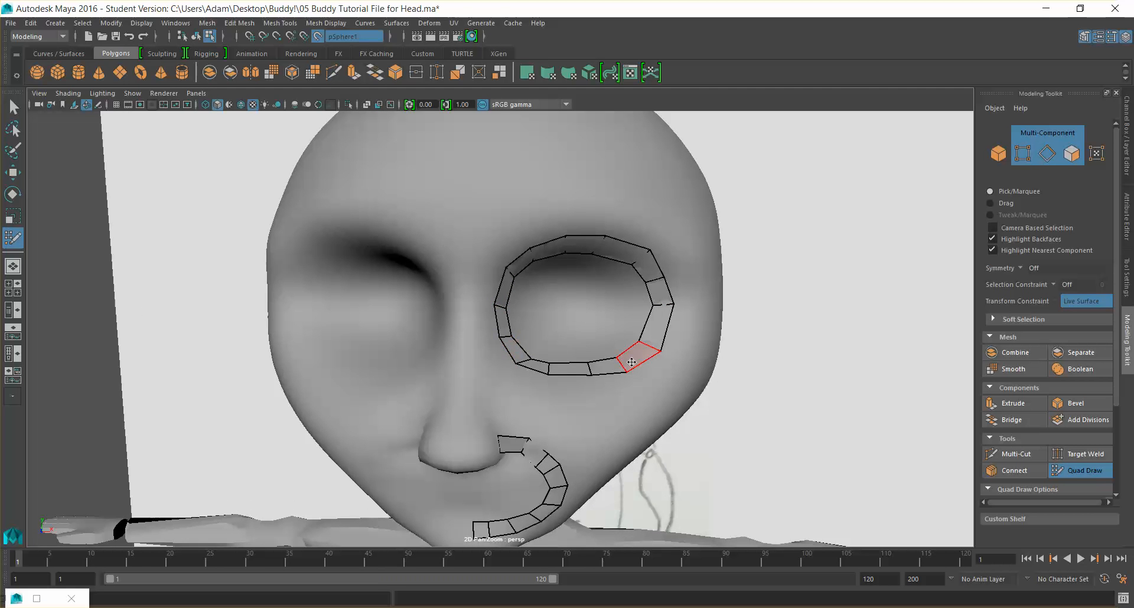
drag(650, 346, 650, 334)
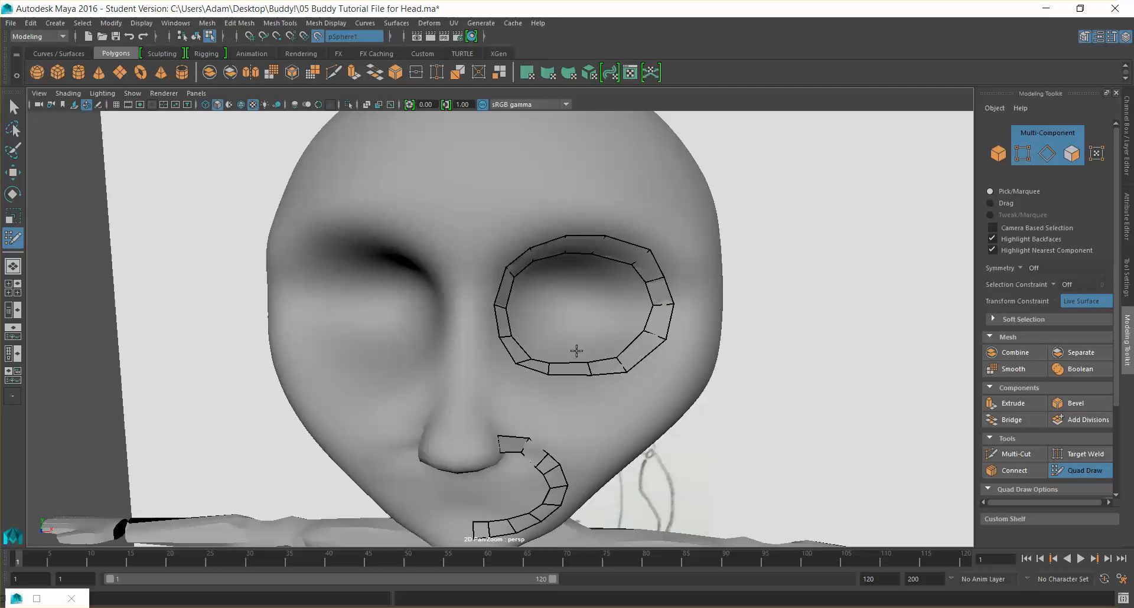
drag(550, 370, 506, 339)
mouse_move(648, 282)
mouse_down()
mouse_move(634, 251)
mouse_move(577, 279)
mouse_move(508, 280)
mouse_move(557, 236)
mouse_move(544, 228)
mouse_up()
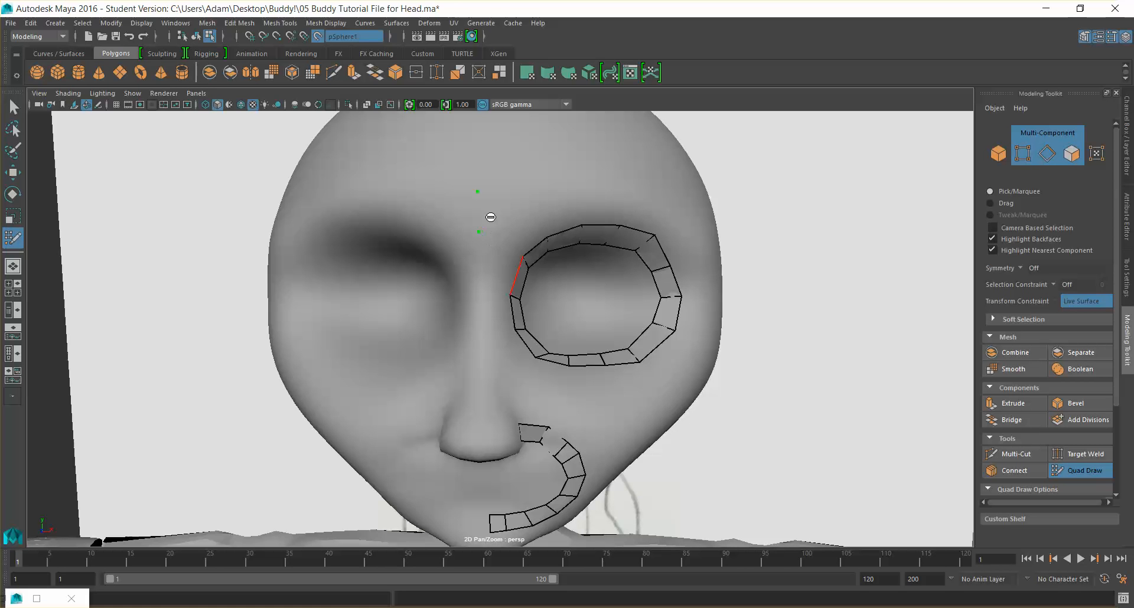
Step: Start a brow strip with quads from the face's centre line above the nose up toward the eyebrow
click(515, 189)
shift+click(497, 211)
drag(517, 204, 513, 199)
shift+click(539, 193)
drag(554, 179, 552, 174)
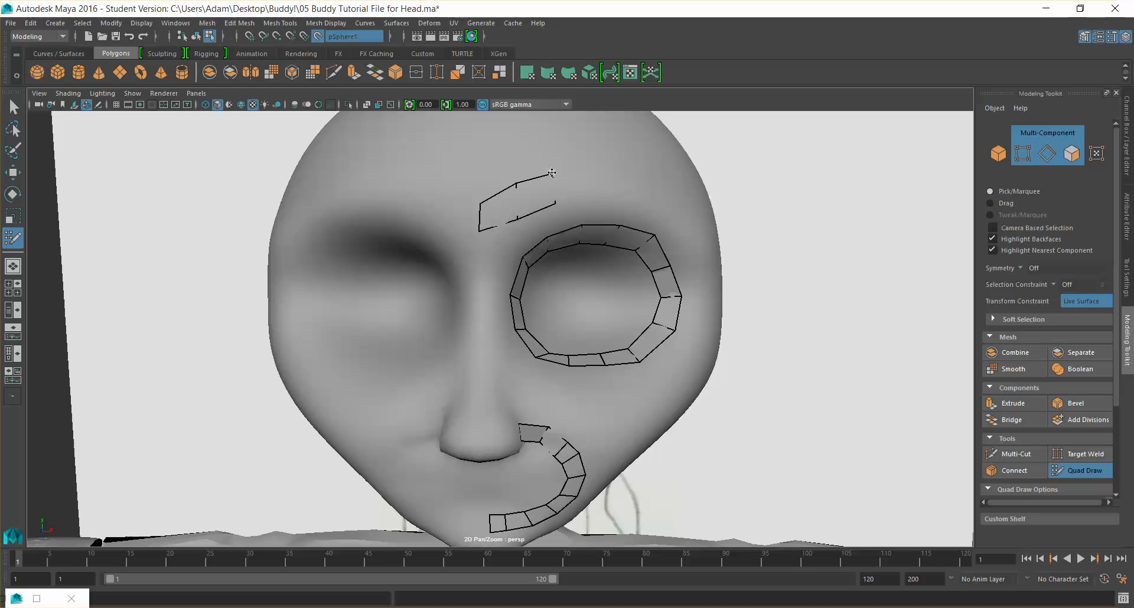
Step: Extend the brow strip with quads across the forehead above the eye toward the temple
alt+drag(620, 193, 480, 186)
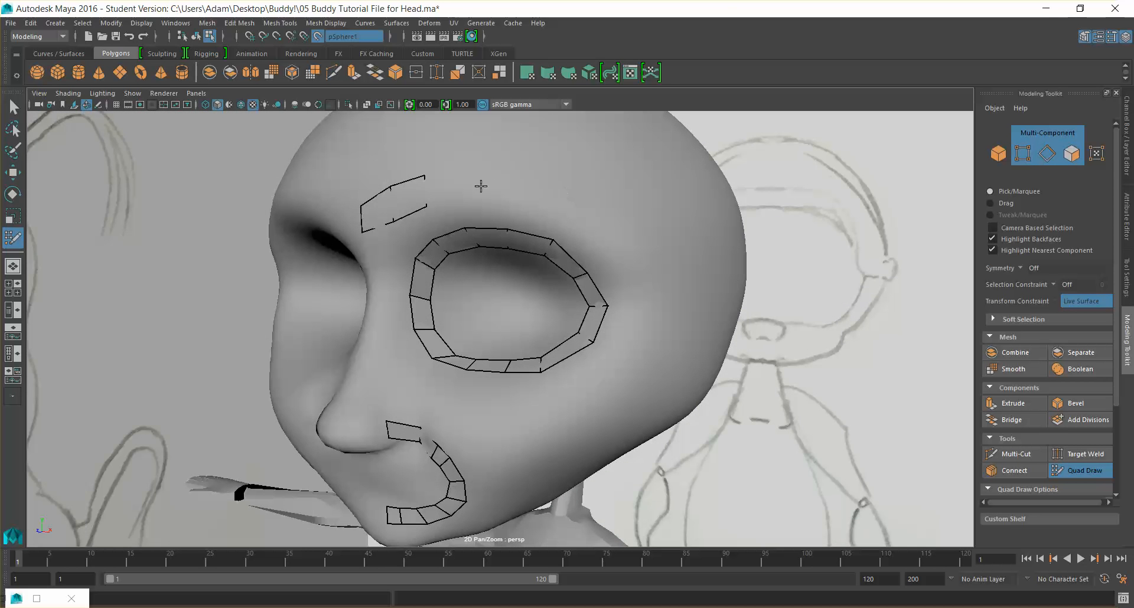
mouse_move(643, 216)
alt+mouse_down()
mouse_move(688, 216)
mouse_move(577, 167)
alt+mouse_up()
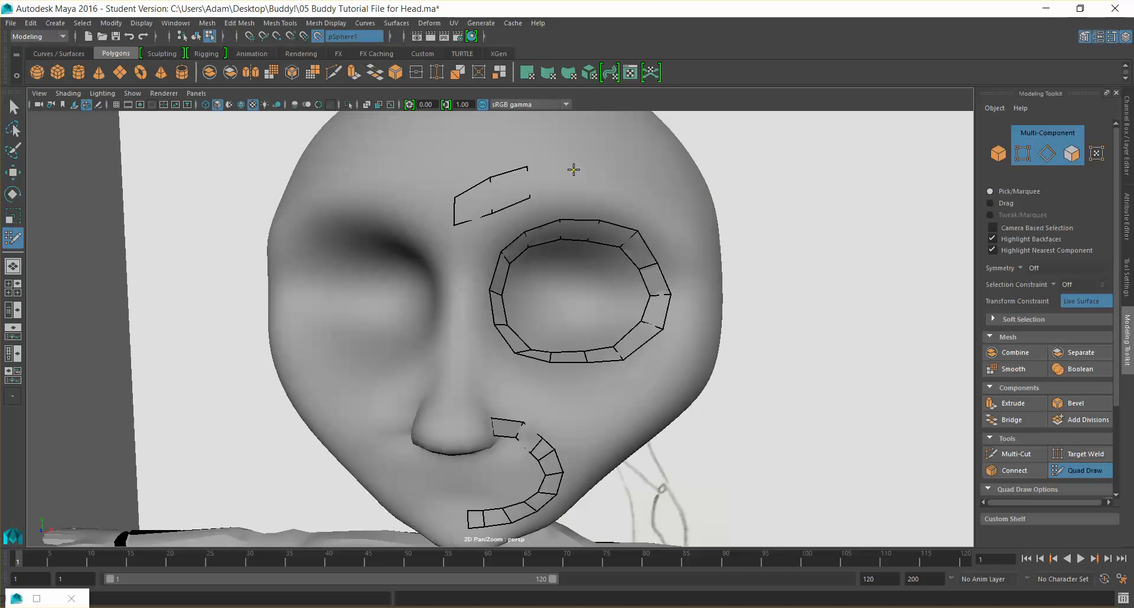
click(570, 197)
shift+click(549, 180)
click(607, 198)
click(609, 176)
shift+click(593, 185)
click(644, 209)
click(651, 193)
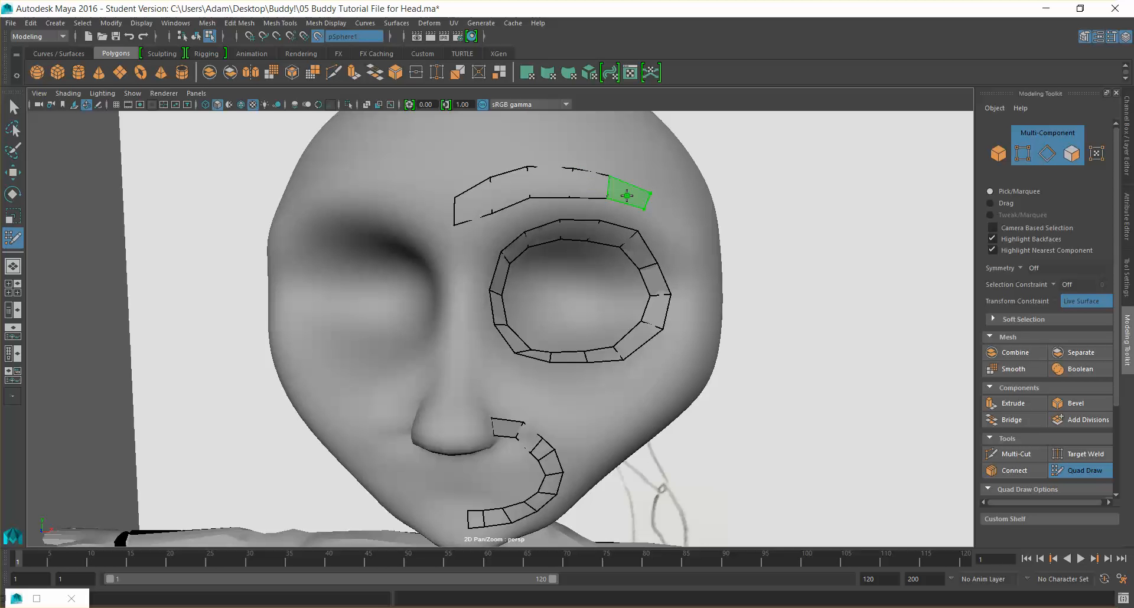
Step: Adjust the brow strip's outer end and curve it with quads down past the outer corner of the eye
alt+drag(676, 226, 646, 222)
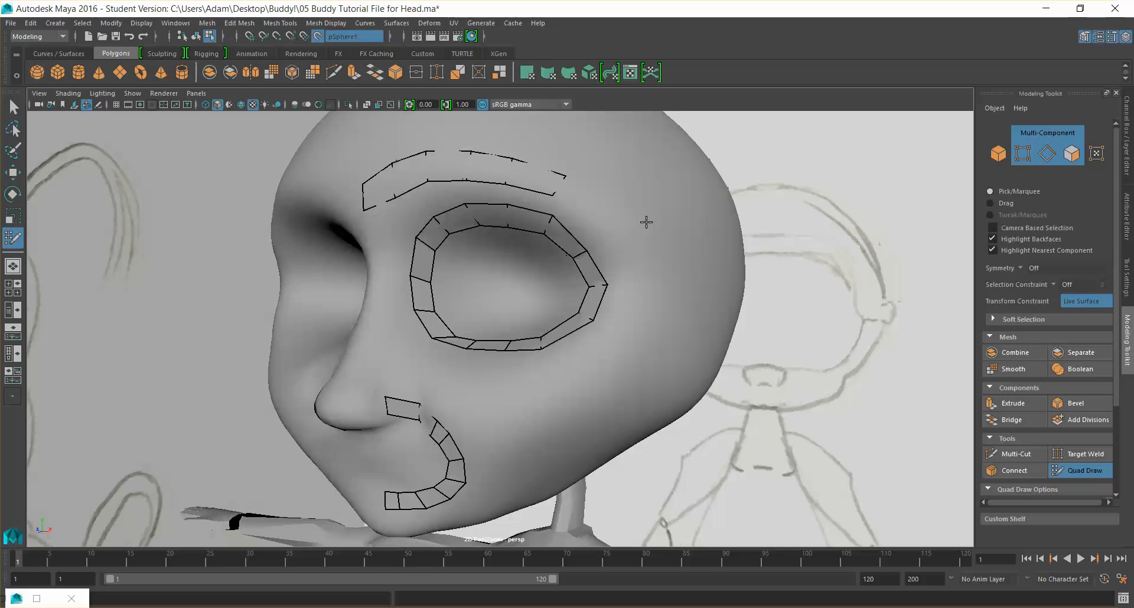
click(617, 224)
click(597, 239)
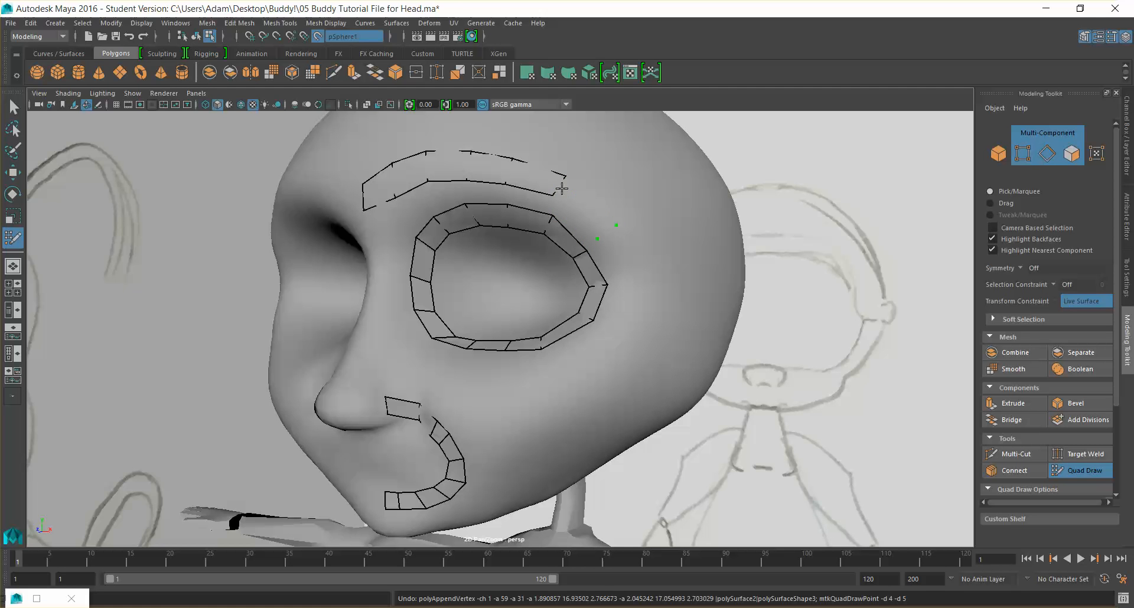
drag(554, 195, 571, 177)
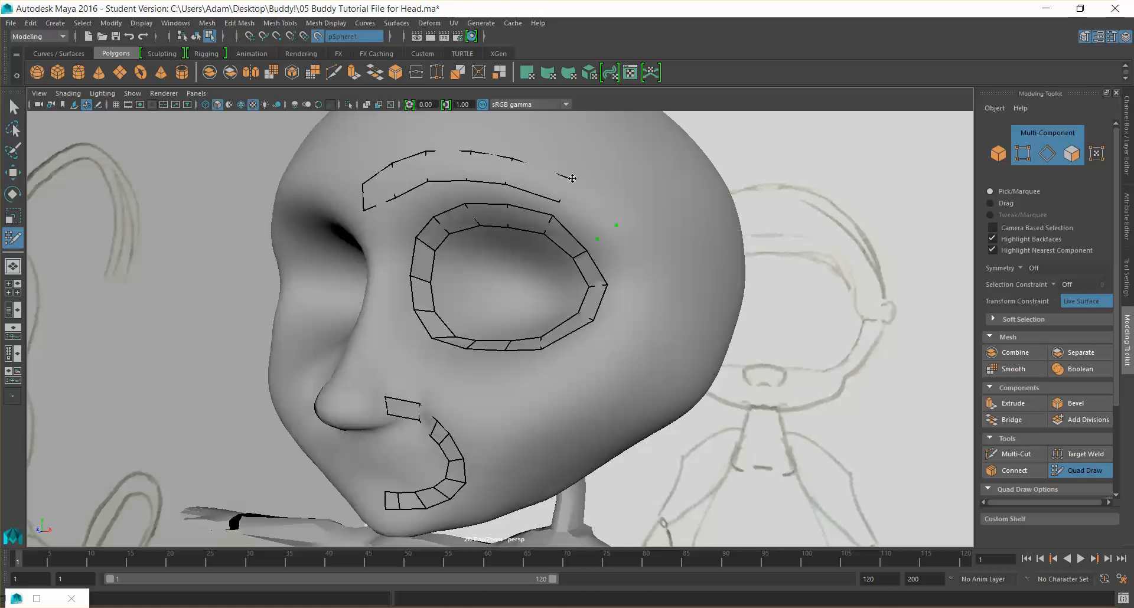
shift+click(597, 210)
click(641, 284)
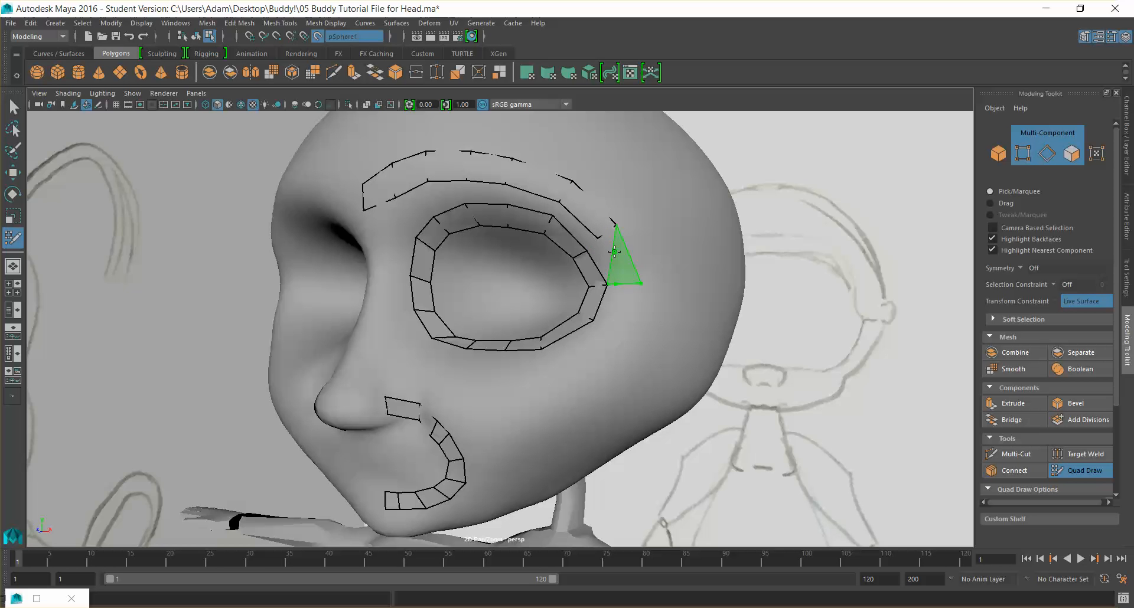
alt+drag(685, 258, 690, 267)
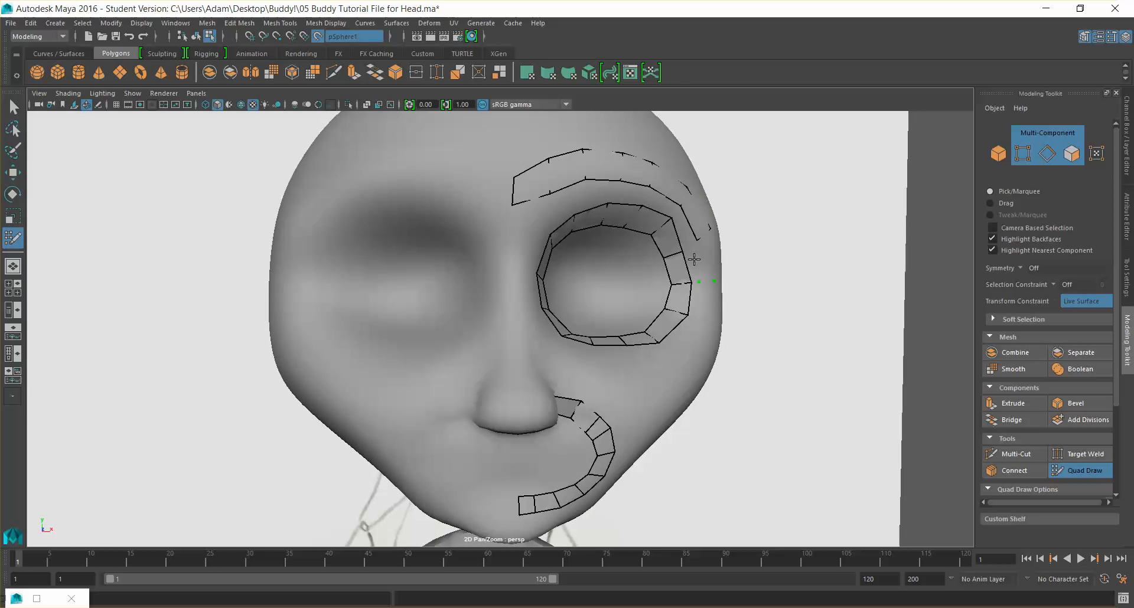
scroll(659, 260, up, 3)
shift+click(685, 254)
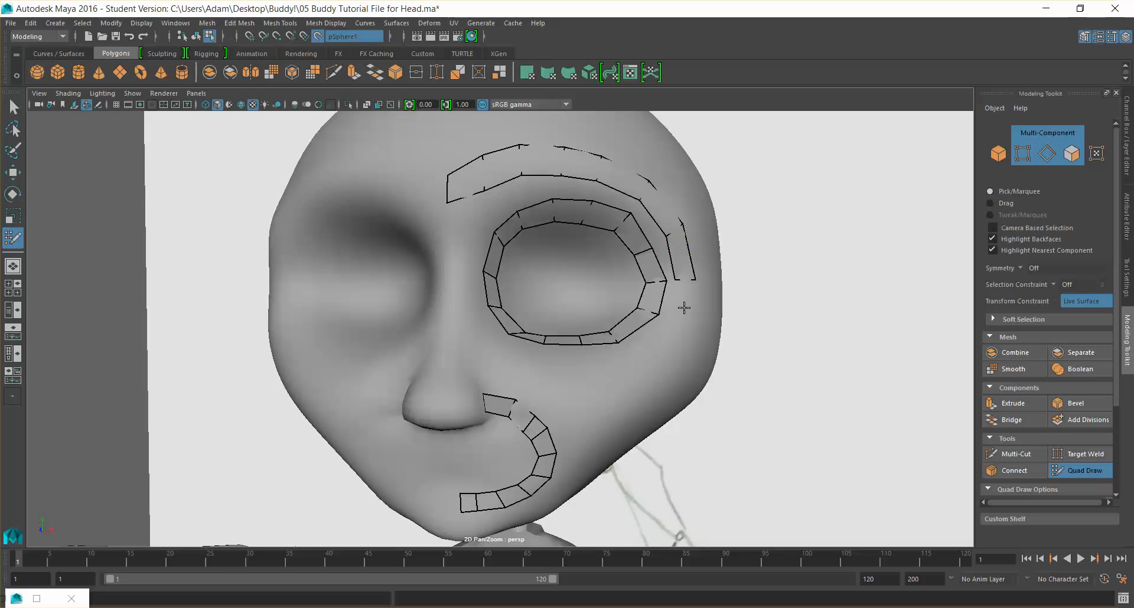
Step: Continue the outer strip with quads around the cheekbone and in under the eye
ctrl+shift+click(687, 278)
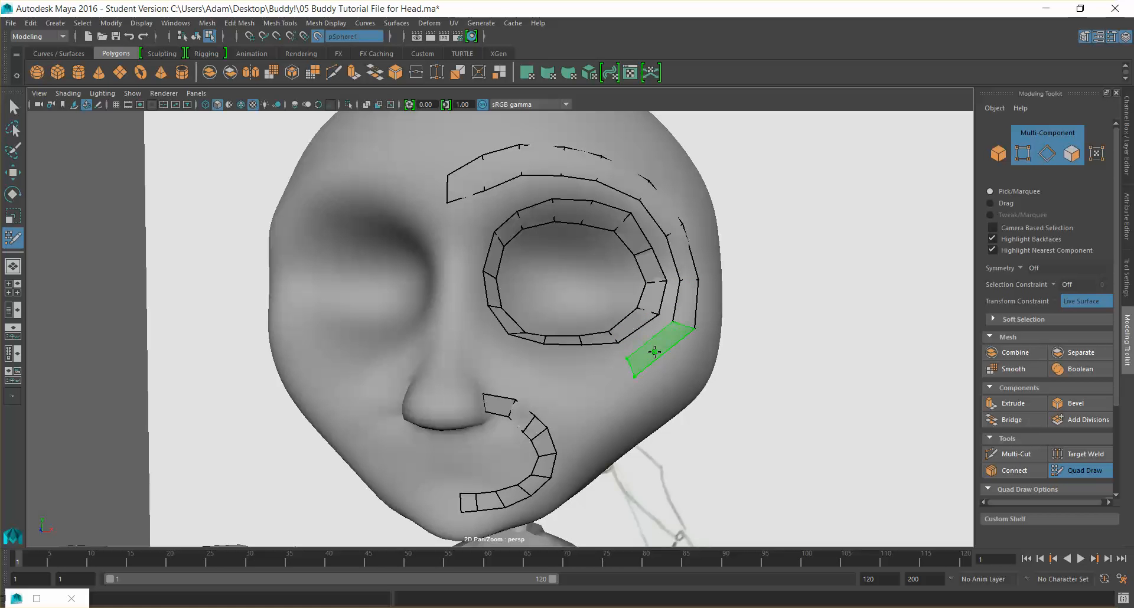
ctrl+shift+click(628, 356)
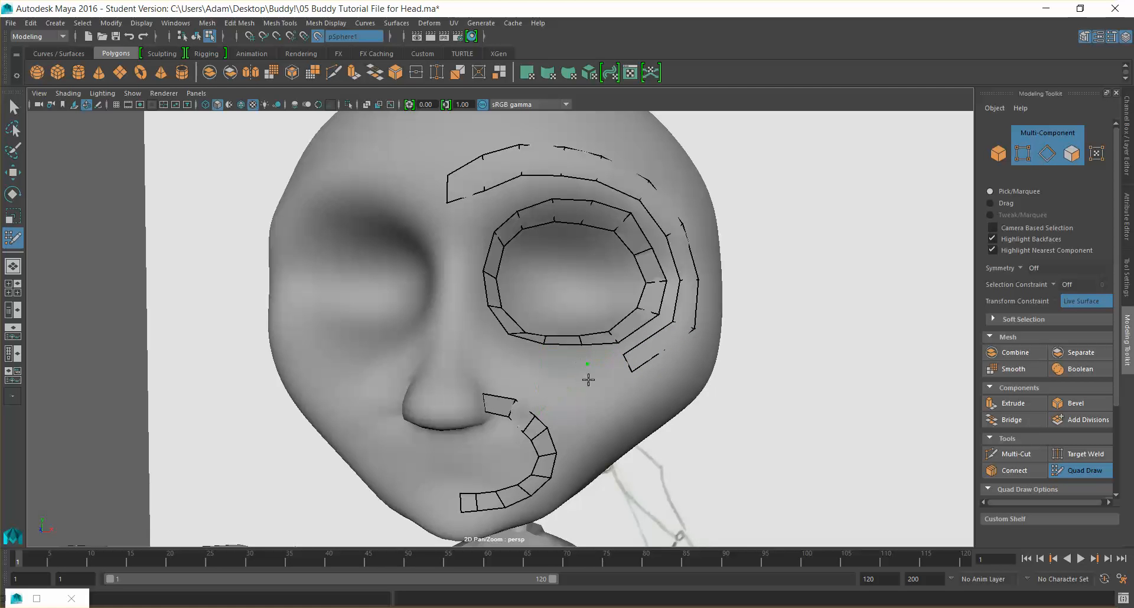
shift+click(606, 372)
click(545, 365)
shift+click(561, 370)
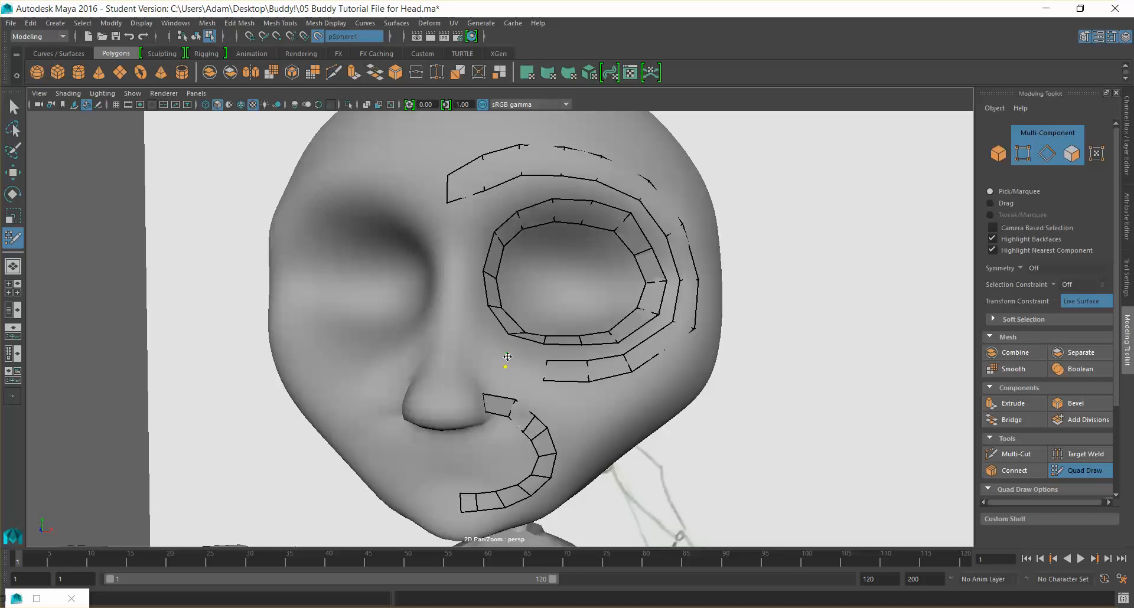
Step: Extend the under-eye strip with quads across the side of the nose to its bridge
shift+click(525, 364)
click(483, 341)
shift+click(497, 352)
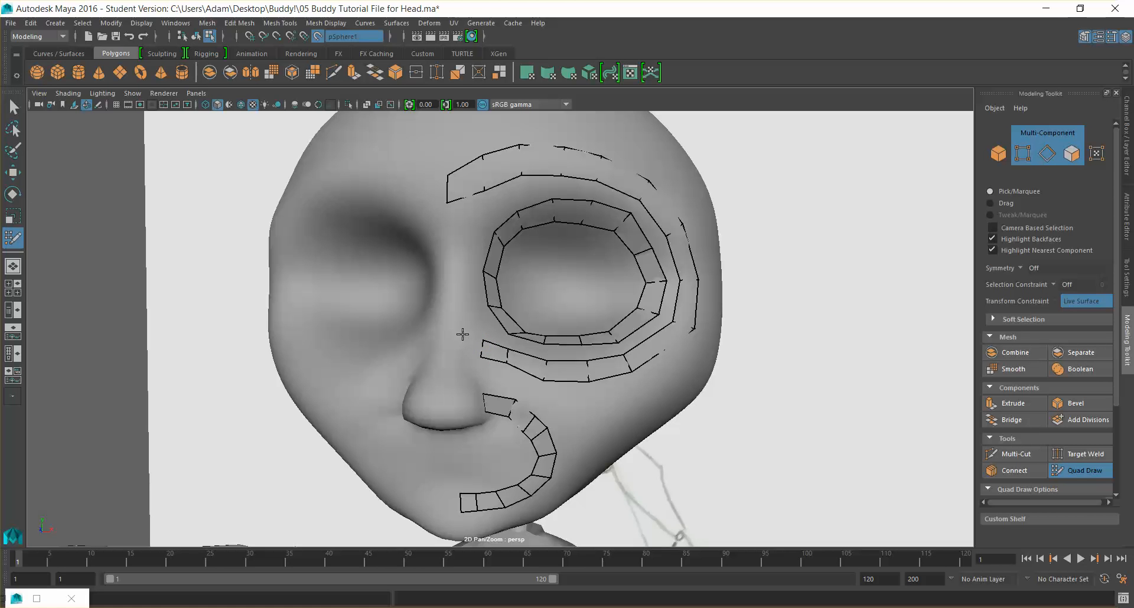
shift+click(452, 337)
click(447, 334)
Step: Examine the flow of the eye, brow and mouth strips from several angles
alt+drag(519, 354, 523, 356)
alt+drag(600, 236, 538, 241)
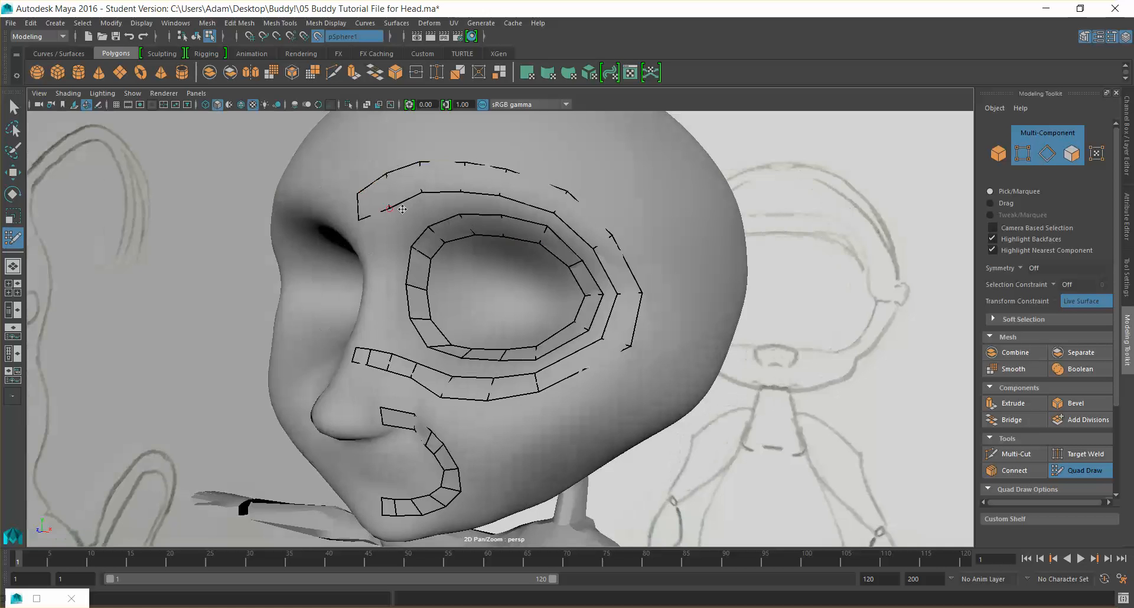
alt+drag(401, 210, 486, 202)
mouse_move(622, 399)
alt+mouse_down()
mouse_move(623, 383)
mouse_move(597, 402)
alt+mouse_up()
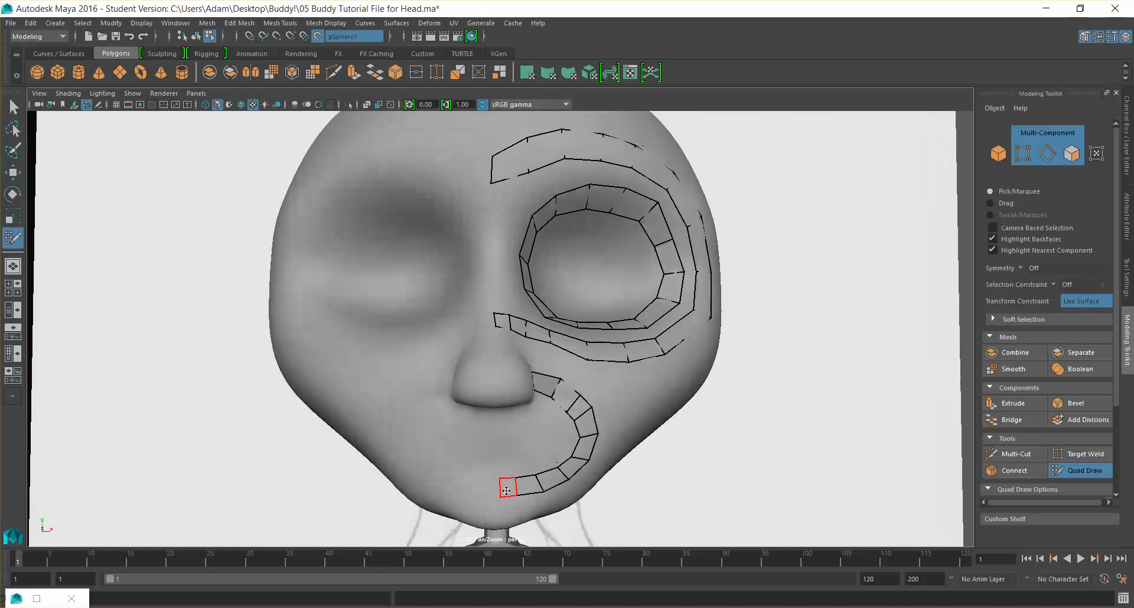
drag(500, 492, 498, 479)
scroll(538, 440, down, 5)
alt+drag(544, 431, 578, 339)
scroll(559, 340, up, 5)
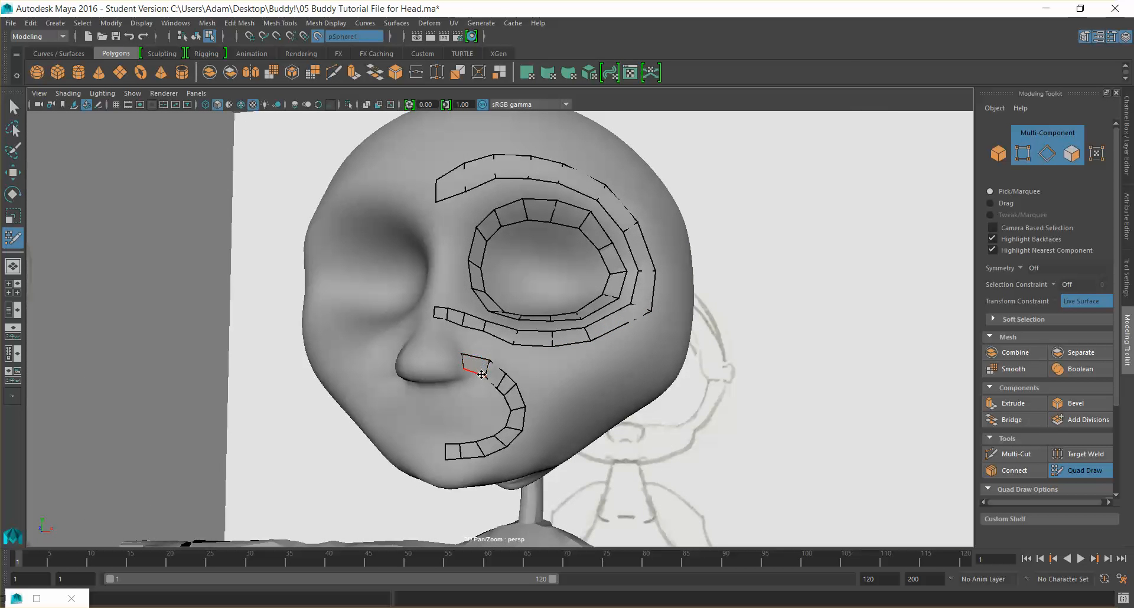
Step: Remove the end quads beneath the mouth from the cheek strip and redirect its lower end down toward the jaw
alt+drag(644, 349, 593, 352)
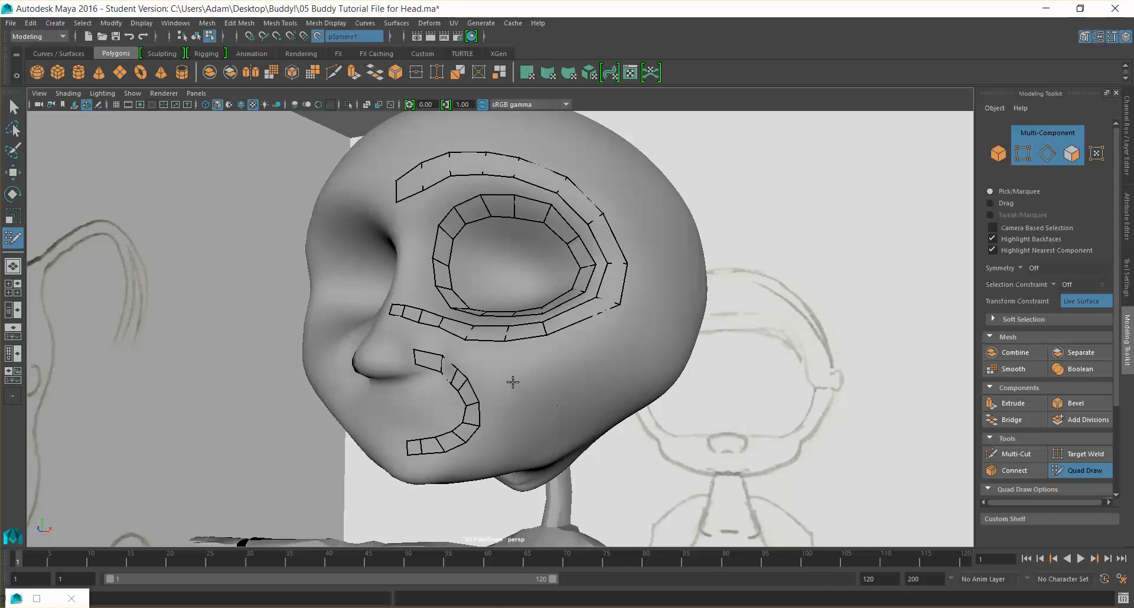
alt+drag(513, 382, 543, 388)
drag(529, 427, 536, 424)
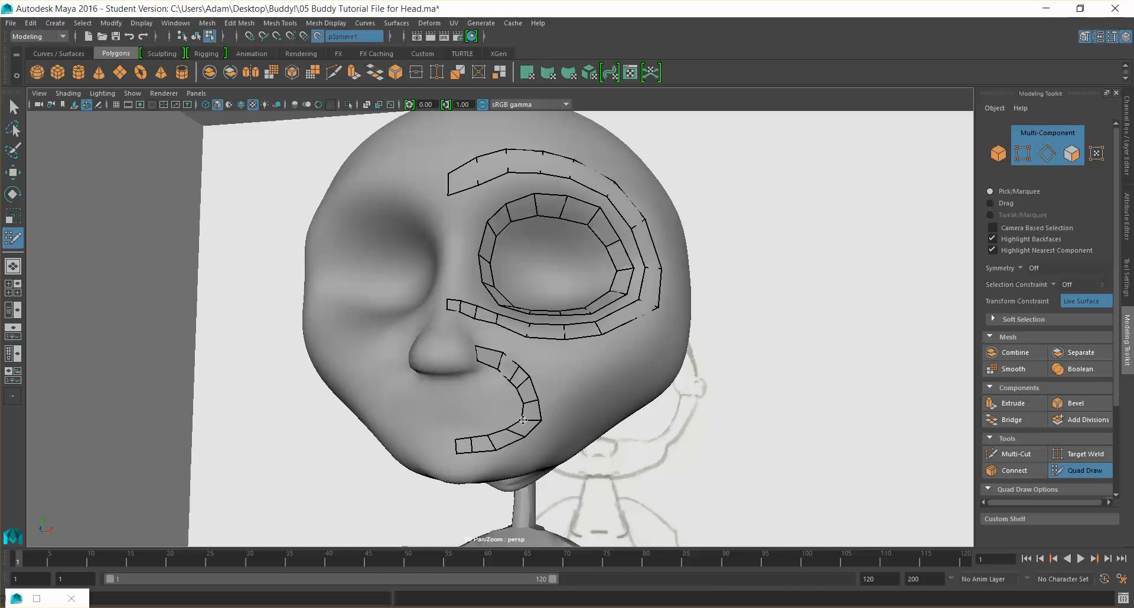
shift+click(463, 446)
shift+click(481, 446)
mouse_move(492, 444)
mouse_down()
mouse_move(526, 455)
mouse_move(515, 464)
mouse_move(532, 441)
mouse_move(558, 459)
mouse_move(464, 453)
mouse_up()
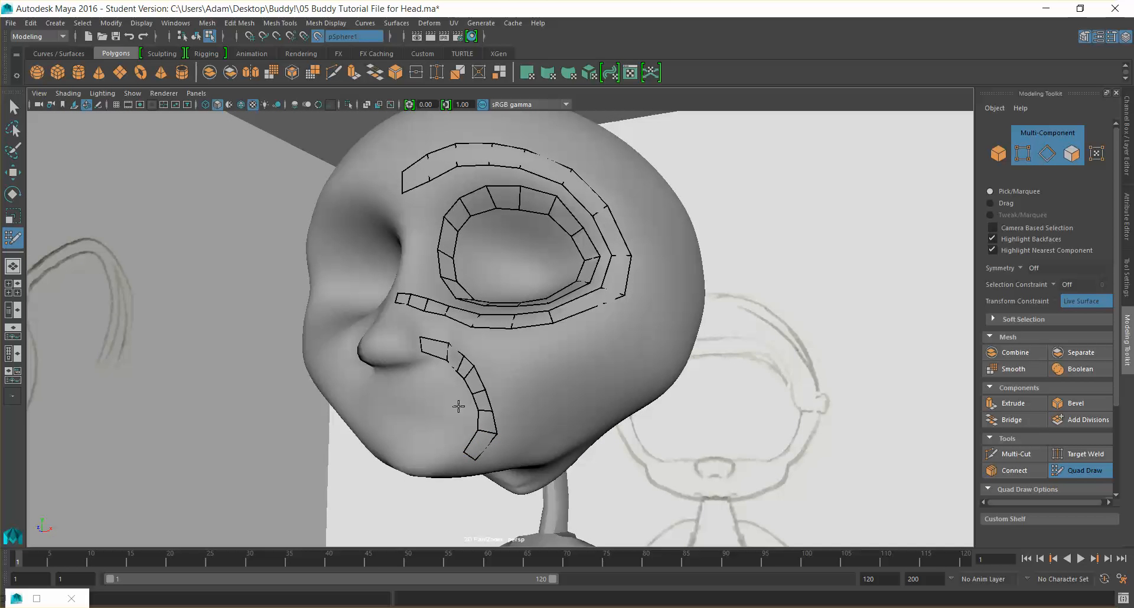
drag(467, 455, 562, 446)
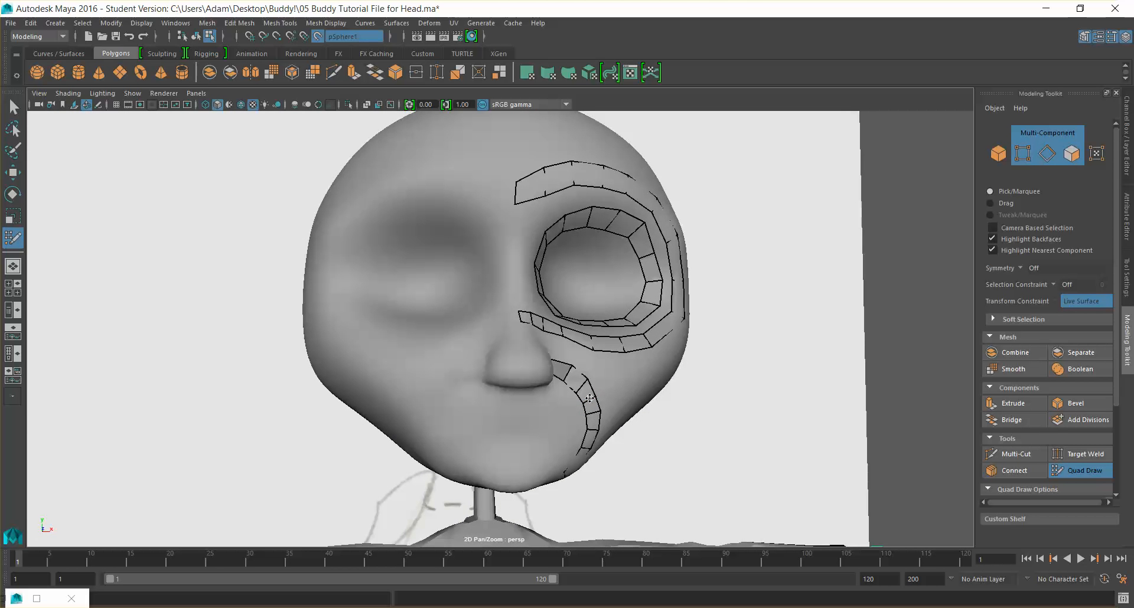
Step: Draw a three-quad upper lip strip from the face's centre line out toward the mouth corner
mouse_move(517, 475)
alt+mouse_down()
mouse_move(490, 472)
mouse_move(508, 470)
mouse_move(497, 464)
alt+mouse_up()
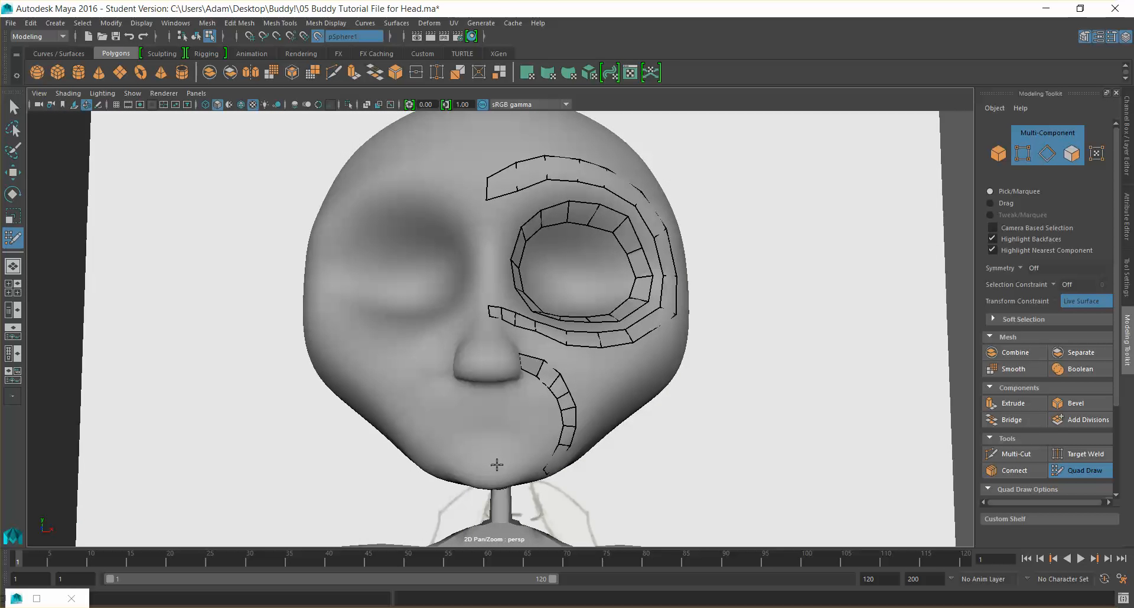
mouse_move(515, 402)
alt+mouse_down()
mouse_move(488, 407)
mouse_move(508, 406)
mouse_move(499, 405)
alt+mouse_up()
click(492, 392)
click(492, 403)
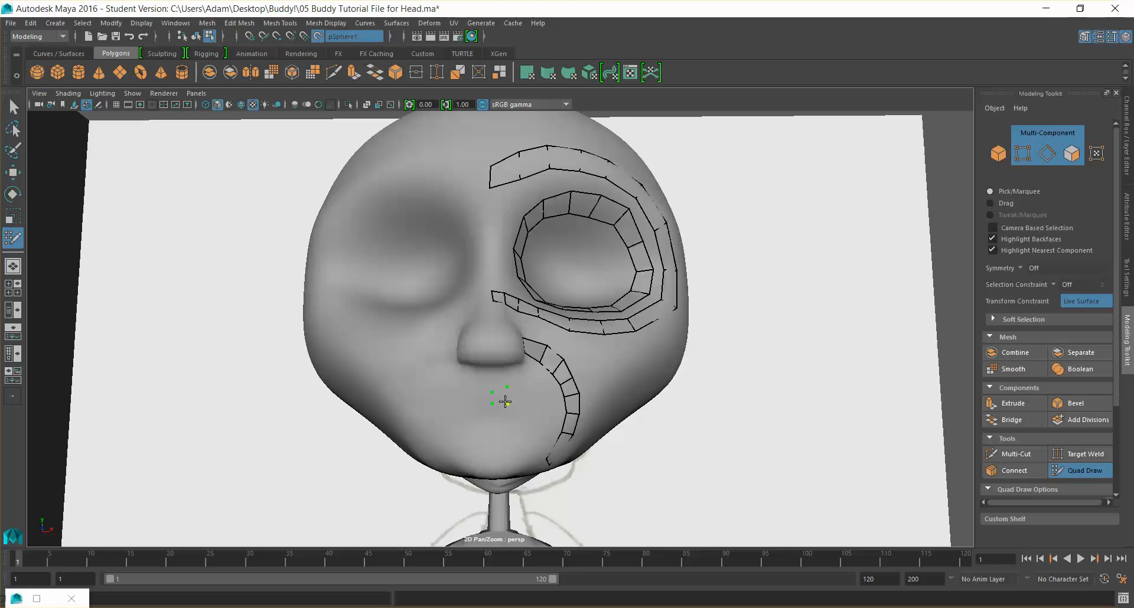
shift+click(516, 387)
click(522, 391)
click(521, 406)
shift+click(515, 398)
shift+click(537, 406)
Step: Place the first lower lip quad at the centre line and narrow it by raising its bottom edge
click(494, 420)
click(494, 432)
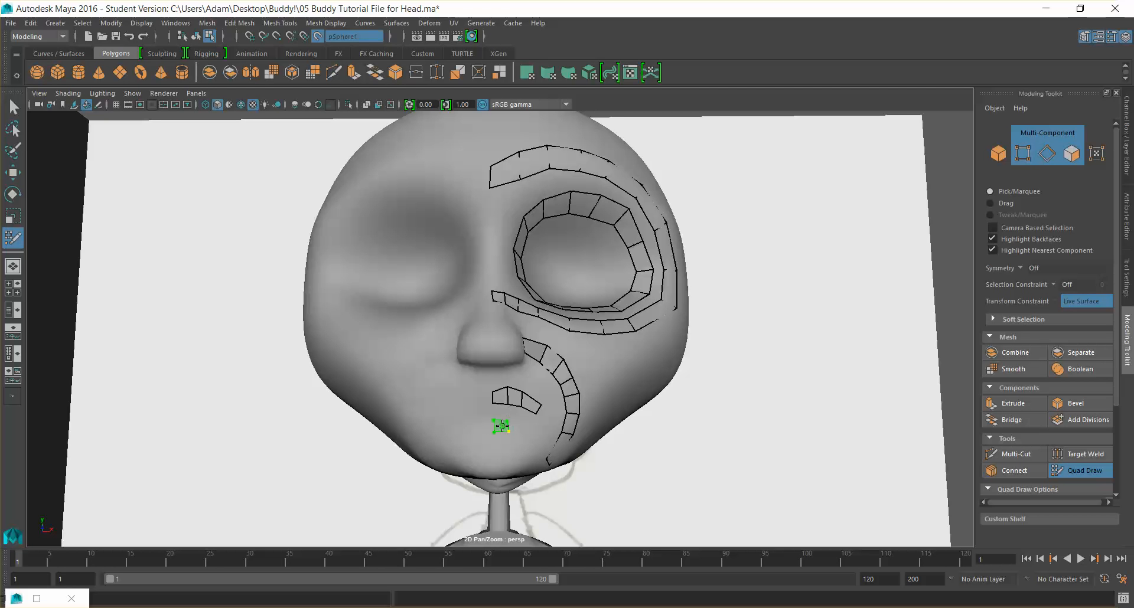
shift+click(503, 421)
scroll(519, 428, up, 7)
alt+middle_drag(511, 364, 504, 303)
drag(470, 395, 474, 398)
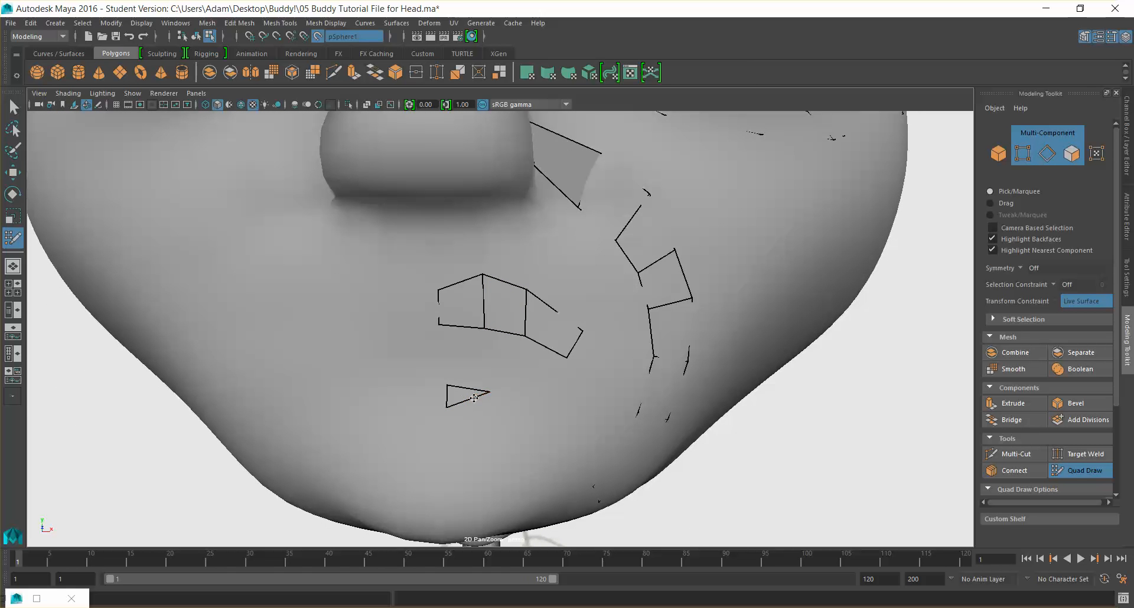
key(ctrl+z)
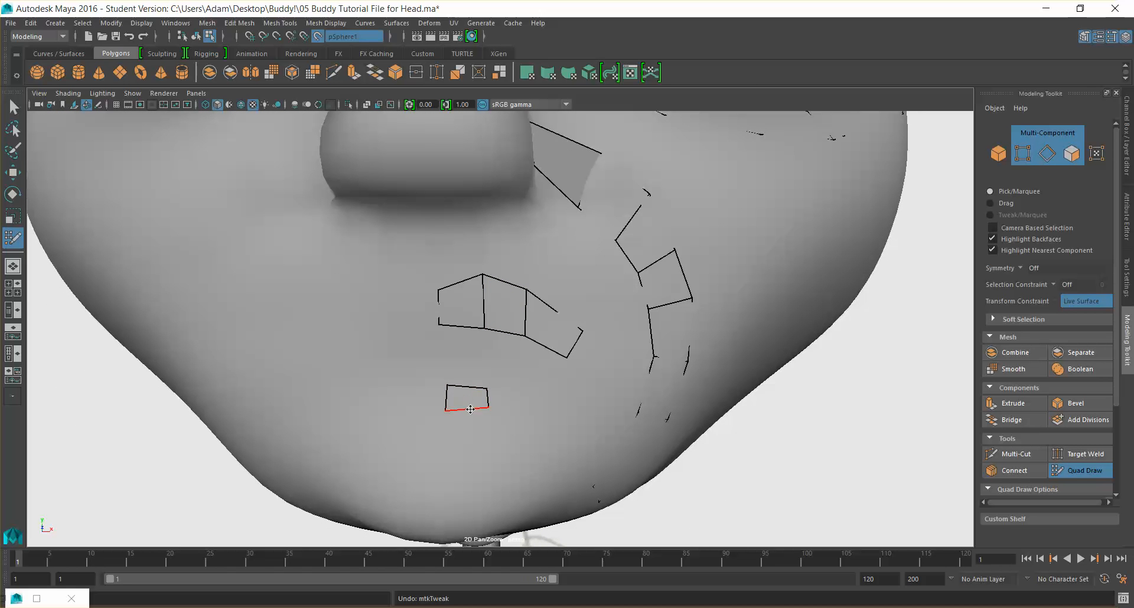
drag(470, 407, 469, 403)
Step: Extend the lower lip strip with quads around the mouth corner to join the upper lip, and adjust its outer points
click(525, 390)
click(524, 400)
shift+click(506, 395)
shift+click(544, 396)
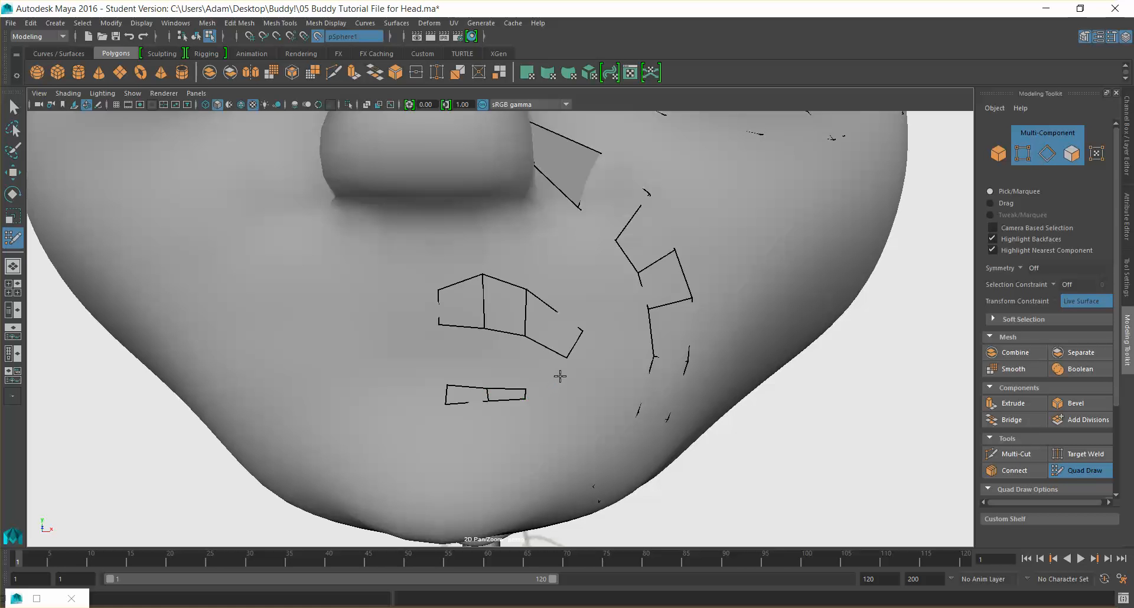
shift+click(549, 390)
shift+click(573, 373)
drag(578, 330, 596, 358)
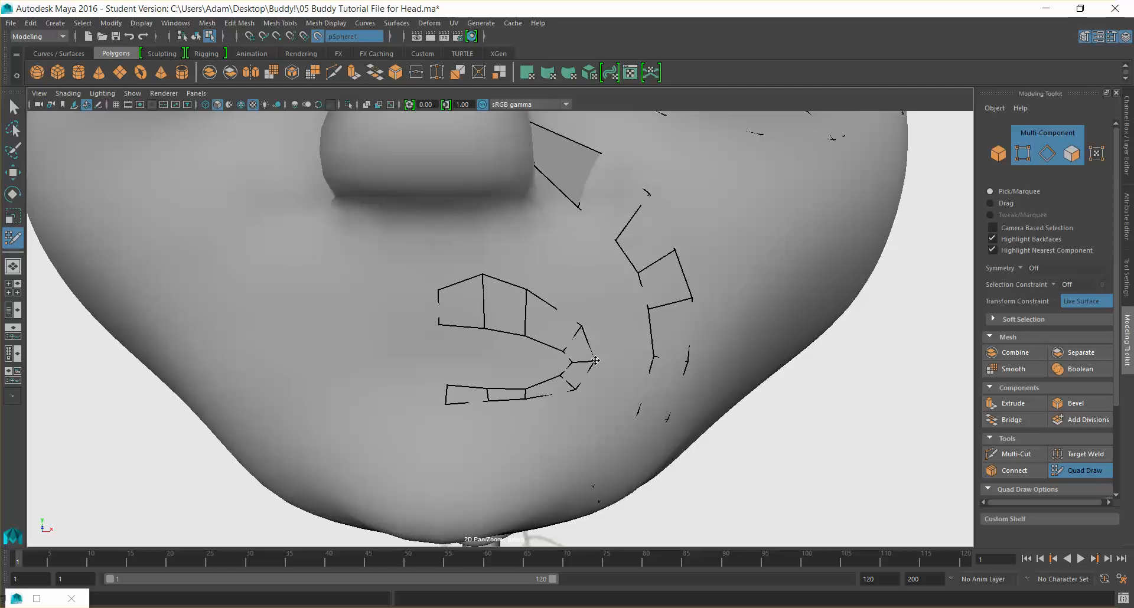
drag(526, 397, 527, 406)
Step: Examine the new lip loop together with the cheek, eye and brow strips from several angles and distances
scroll(487, 403, down, 5)
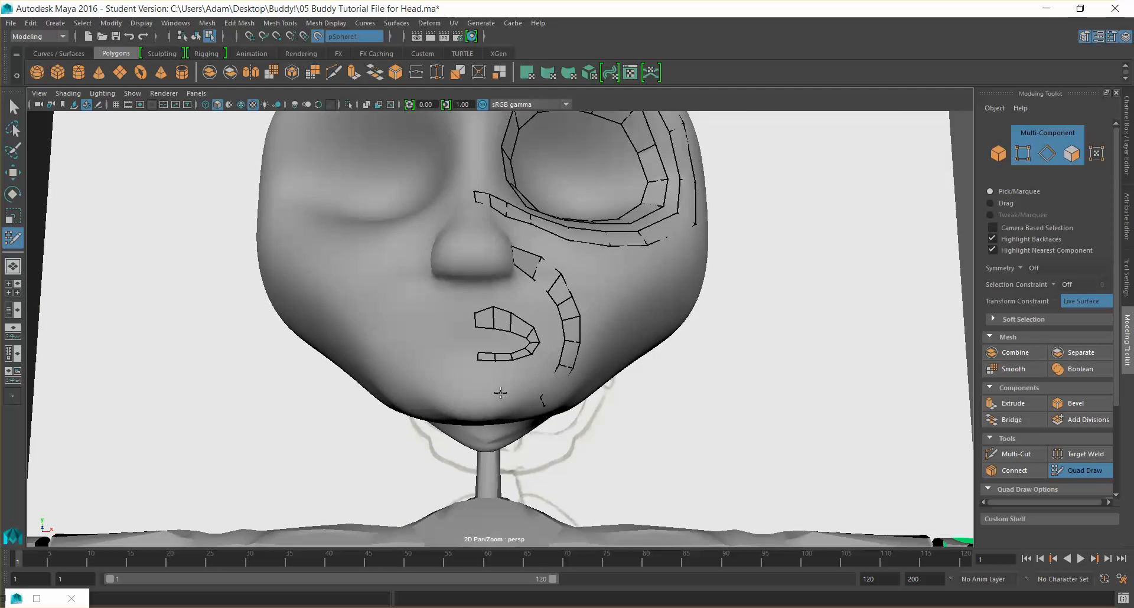
alt+drag(536, 361, 481, 225)
alt+right_drag(511, 260, 549, 264)
alt+drag(549, 264, 510, 310)
alt+right_drag(509, 310, 431, 315)
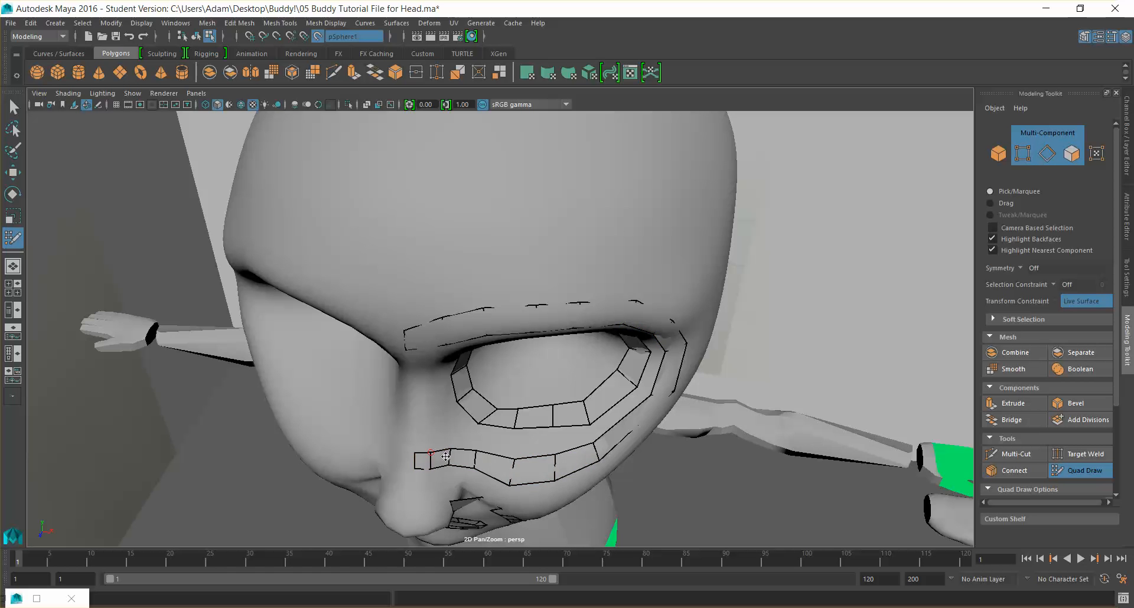
alt+drag(528, 459, 496, 385)
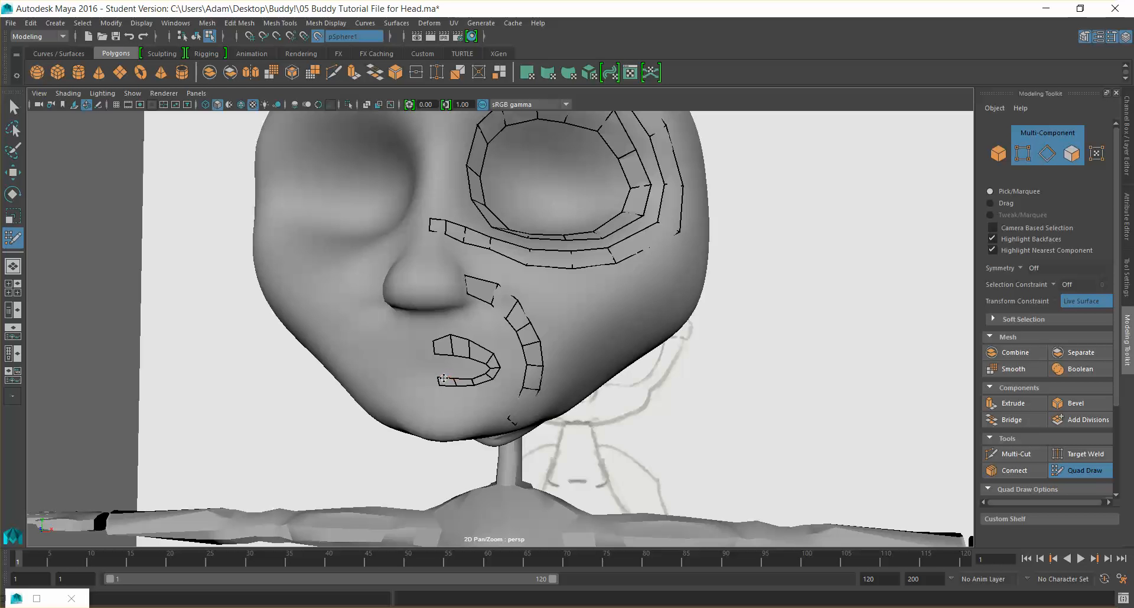
mouse_move(450, 368)
alt+mouse_down()
mouse_move(484, 298)
mouse_move(449, 304)
mouse_move(508, 284)
mouse_move(467, 298)
mouse_move(299, 296)
mouse_move(533, 284)
mouse_move(587, 328)
alt+mouse_up()
scroll(533, 284, down, 3)
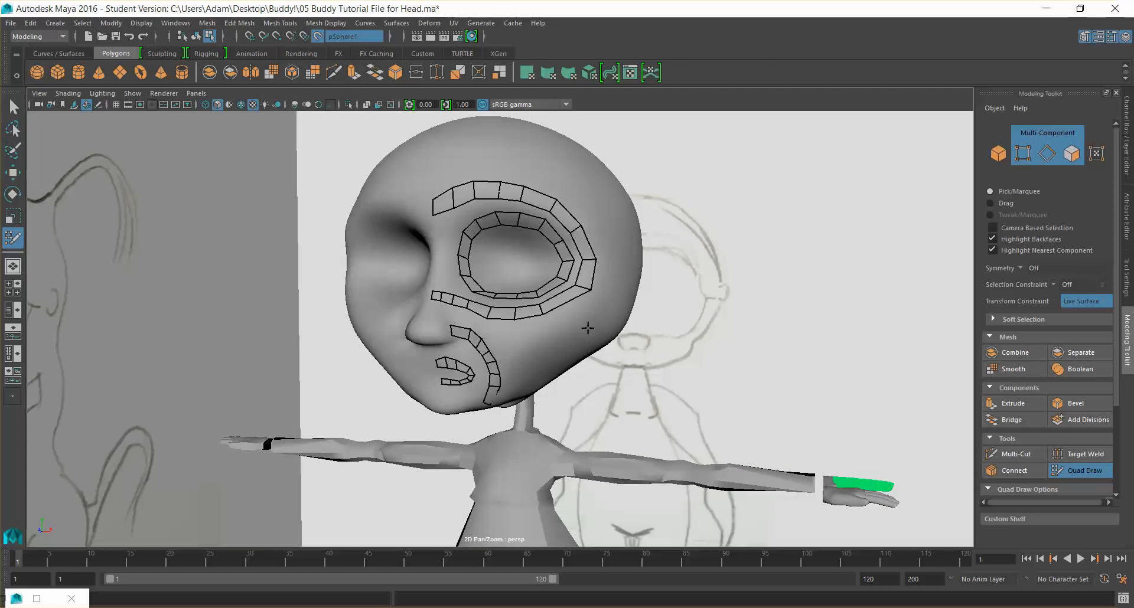